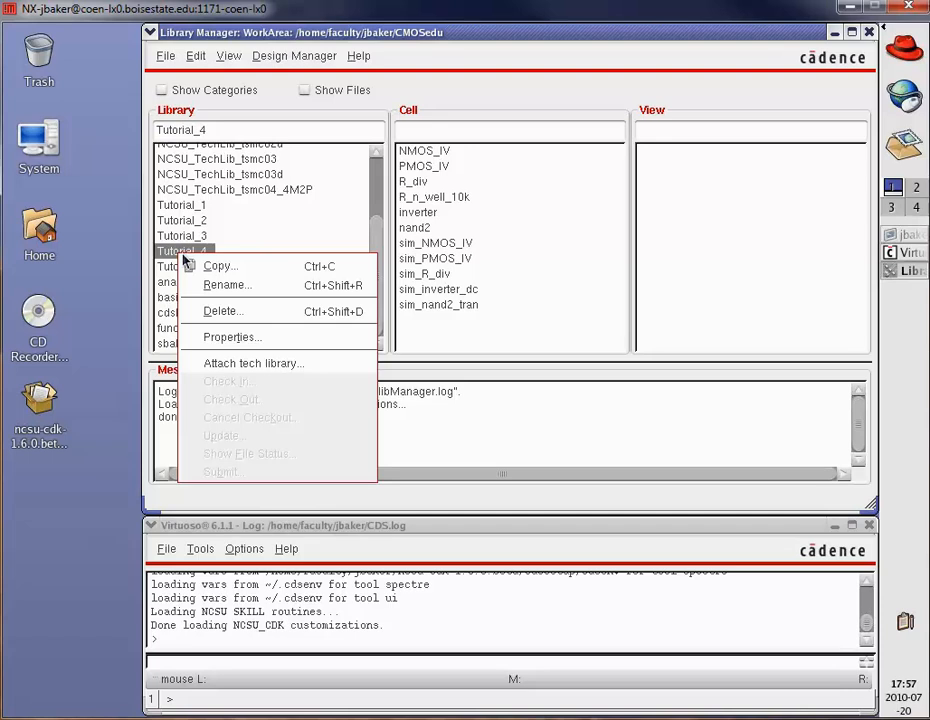
- Copy the Tutorial_4 library to a new library named Tutorial_5_video in the CMOSedu directory
{"action": "left_click", "coordinate": [220, 266]}
{"action": "left_click", "coordinate": [545, 224]}
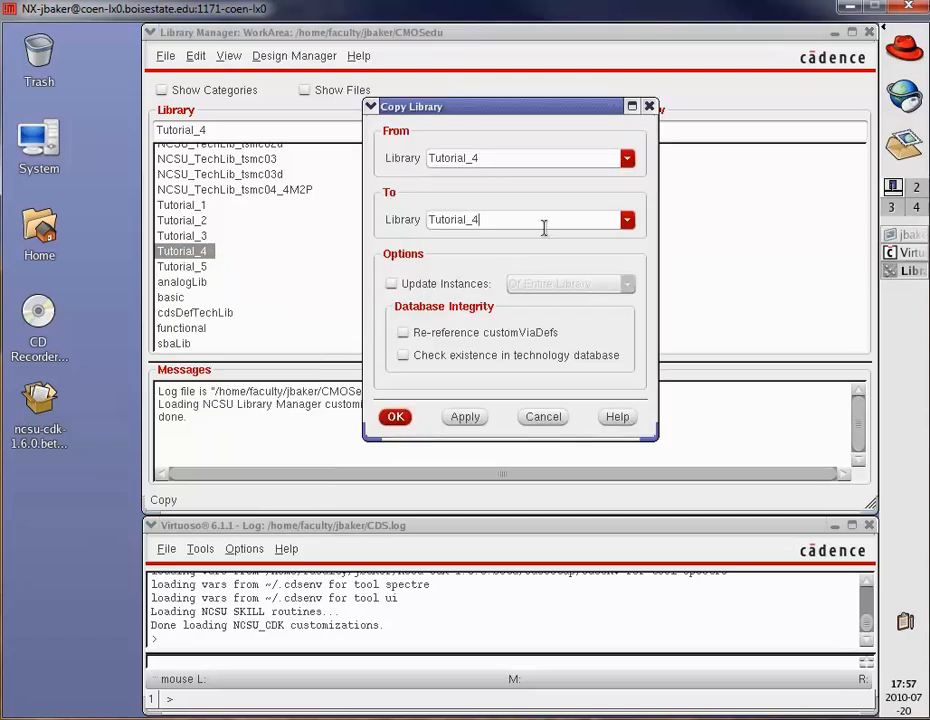
{"action": "type", "text": "5_video"}
{"action": "left_click", "coordinate": [395, 416]}
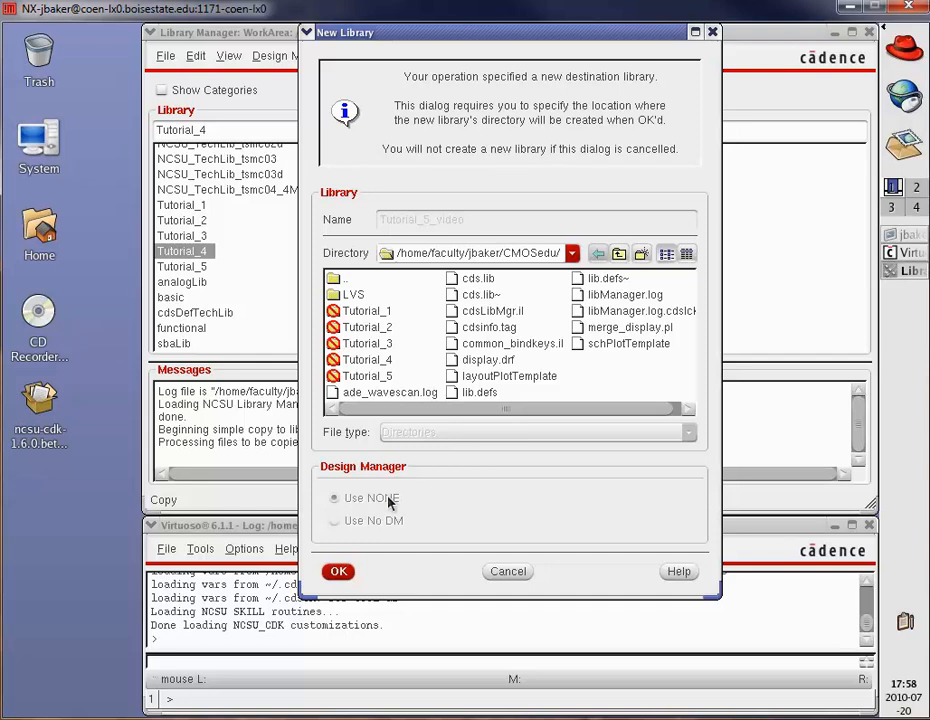
{"action": "left_click", "coordinate": [338, 571]}
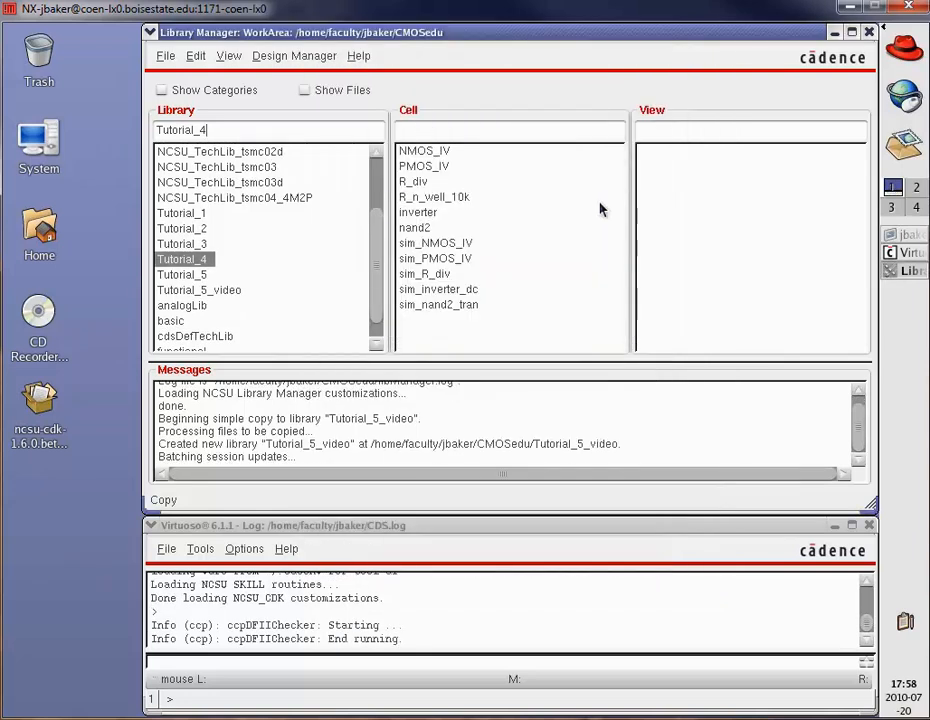
- Create a schematic cell view named ring_osc in the Tutorial_5_video library and fit its editor window above the log window
{"action": "left_click", "coordinate": [184, 290]}
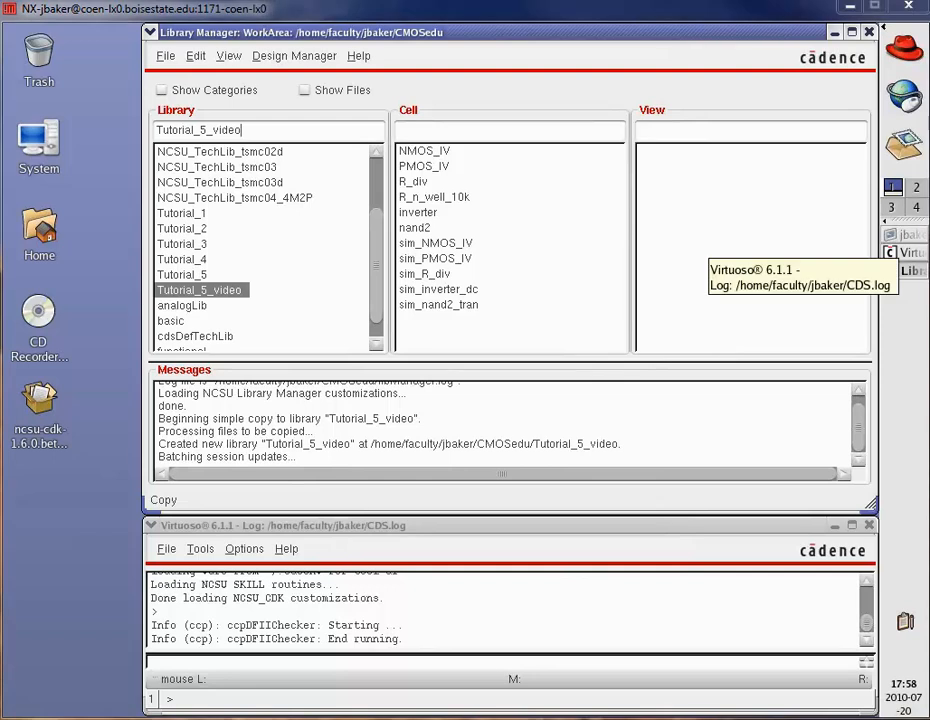
{"action": "left_click", "coordinate": [165, 56]}
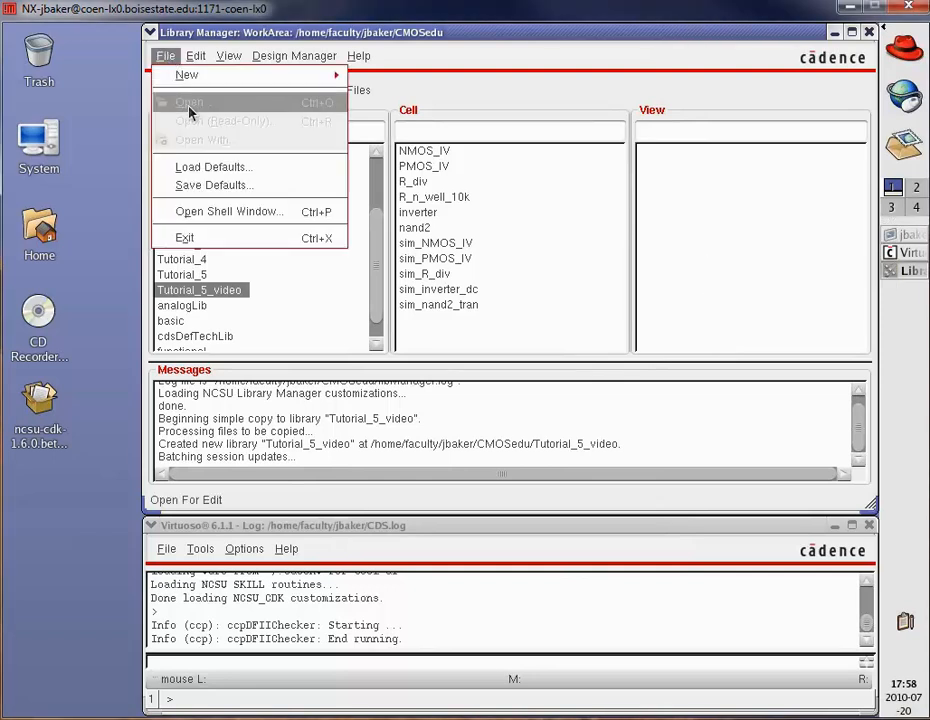
{"action": "mouse_move", "coordinate": [190, 75]}
{"action": "left_click", "coordinate": [416, 99]}
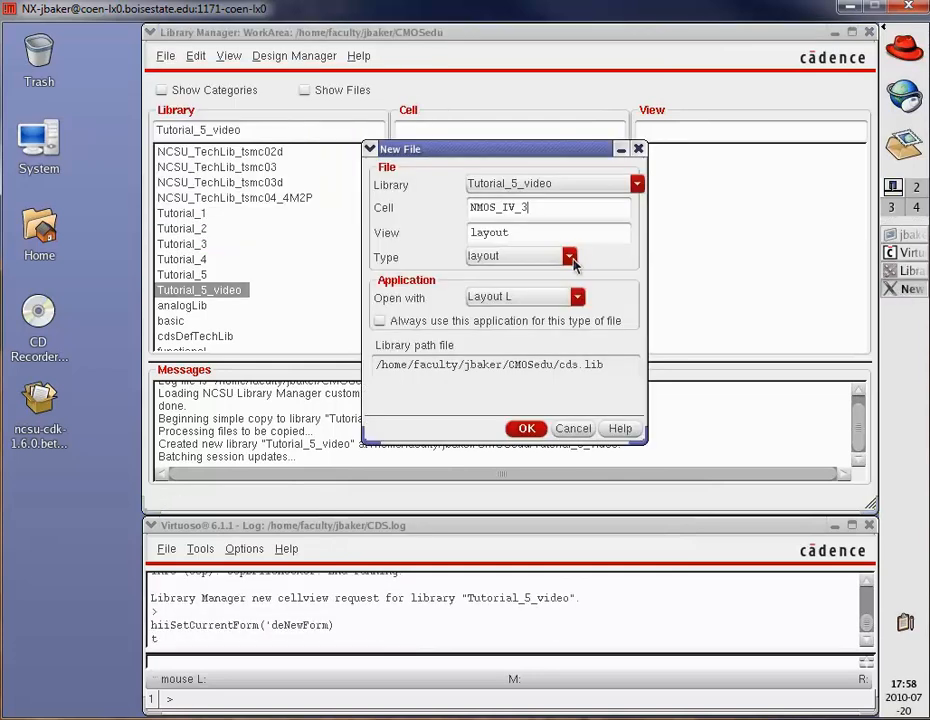
{"action": "left_click", "coordinate": [570, 257]}
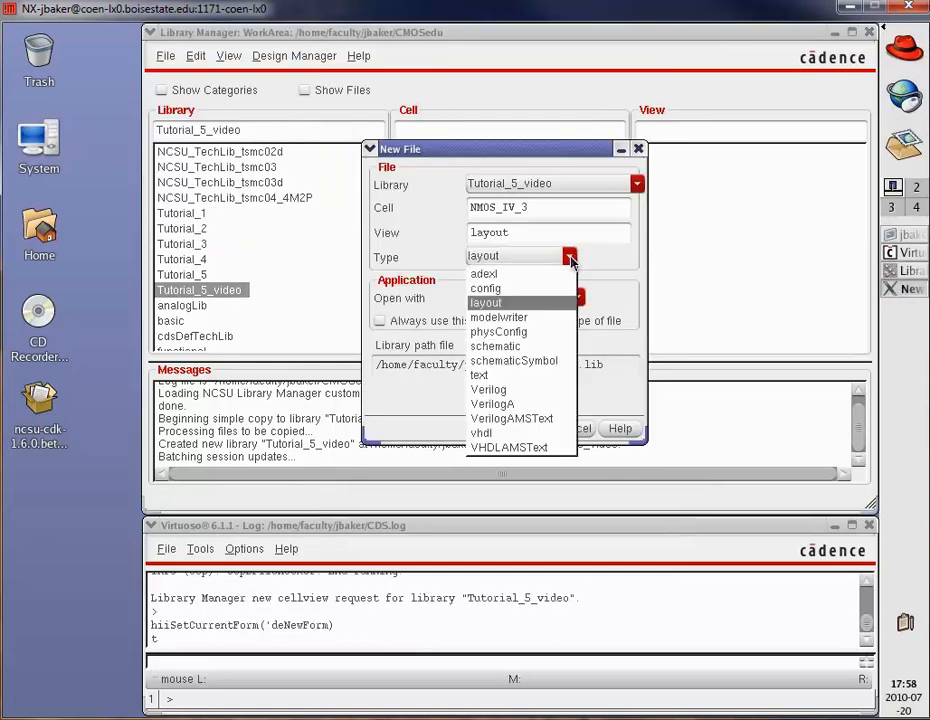
{"action": "left_click", "coordinate": [535, 347]}
{"action": "left_click_drag", "start_coordinate": [552, 208], "coordinate": [463, 213]}
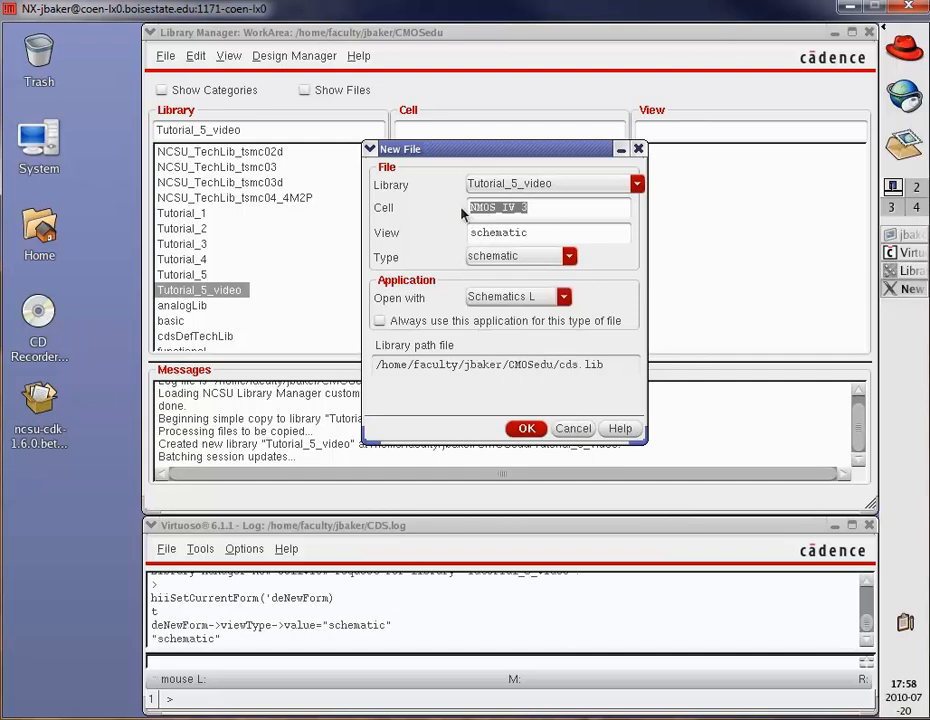
{"action": "type", "text": "ring_osc"}
{"action": "left_click", "coordinate": [526, 428]}
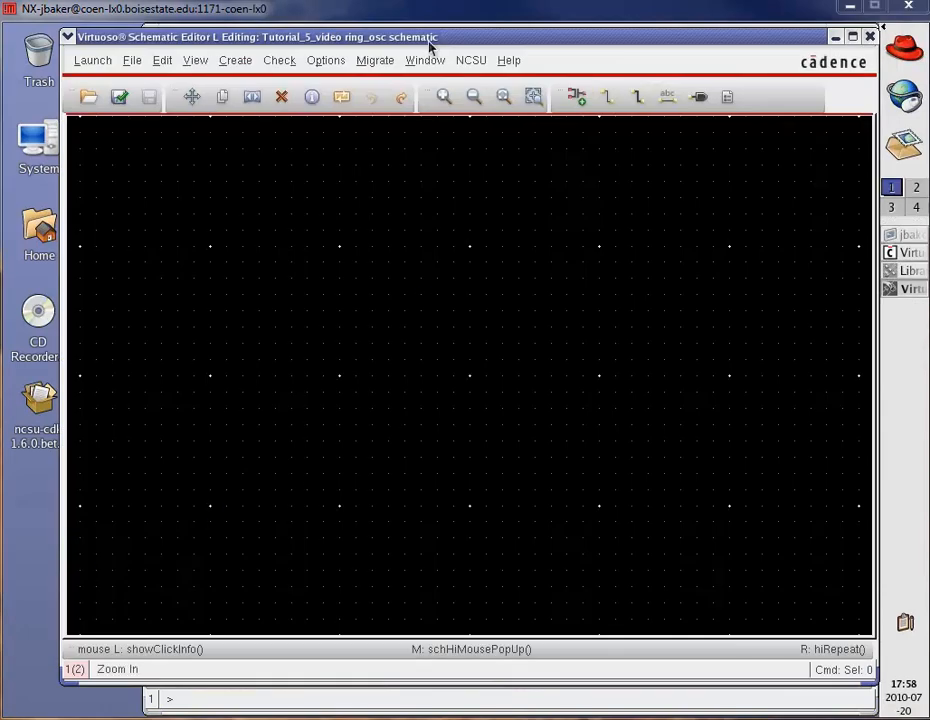
{"action": "left_click_drag", "start_coordinate": [430, 40], "coordinate": [429, 35]}
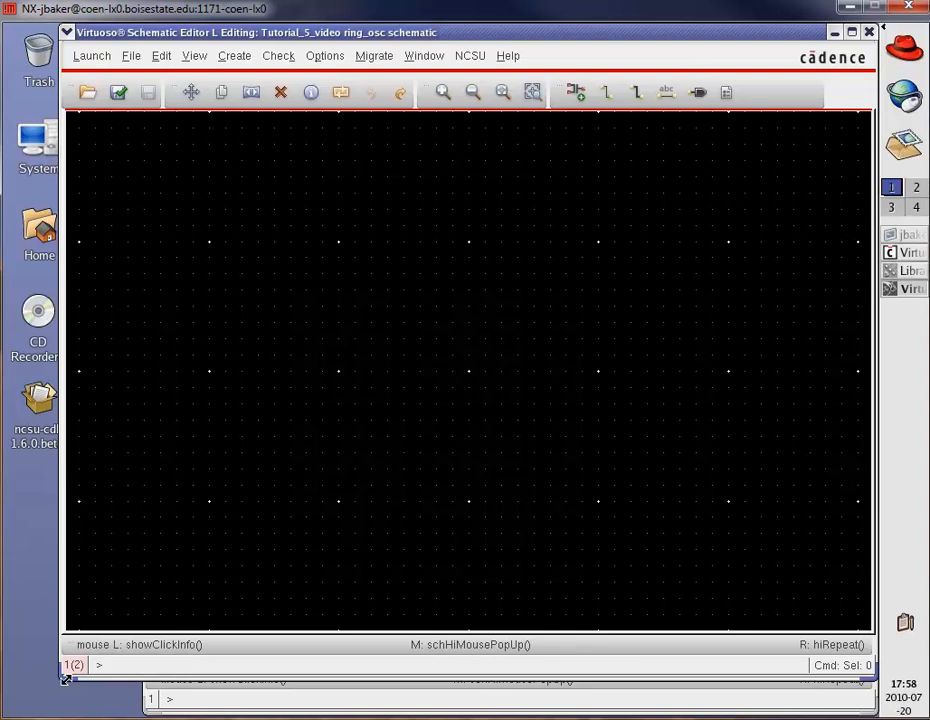
{"action": "left_click_drag", "start_coordinate": [64, 679], "coordinate": [148, 508]}
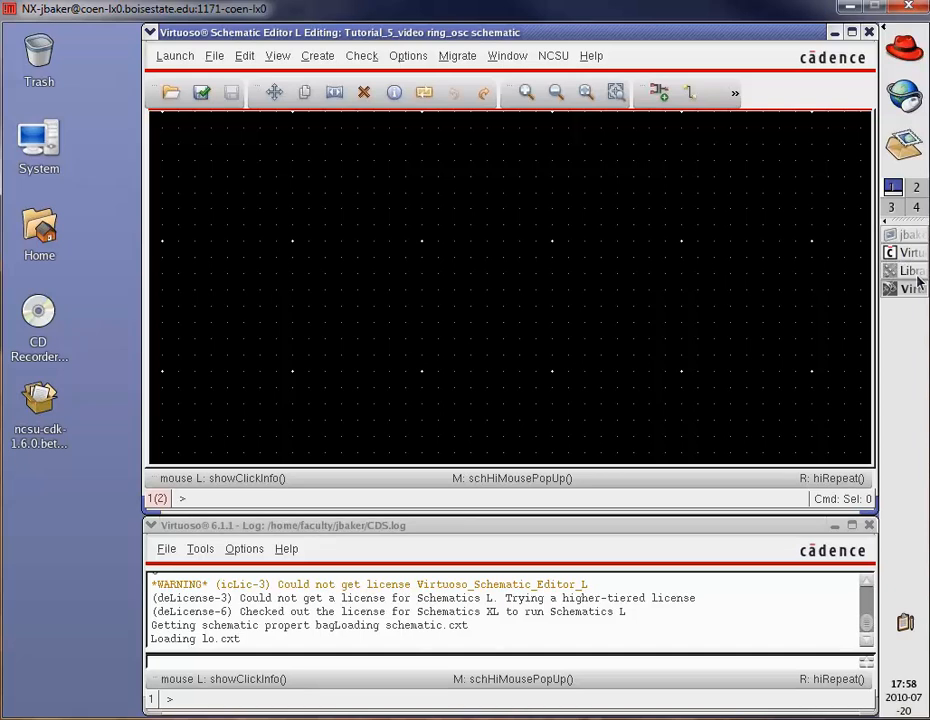
- Place one inverter instance from the Tutorial_5_video library in the ring_osc schematic
{"action": "left_click", "coordinate": [658, 92]}
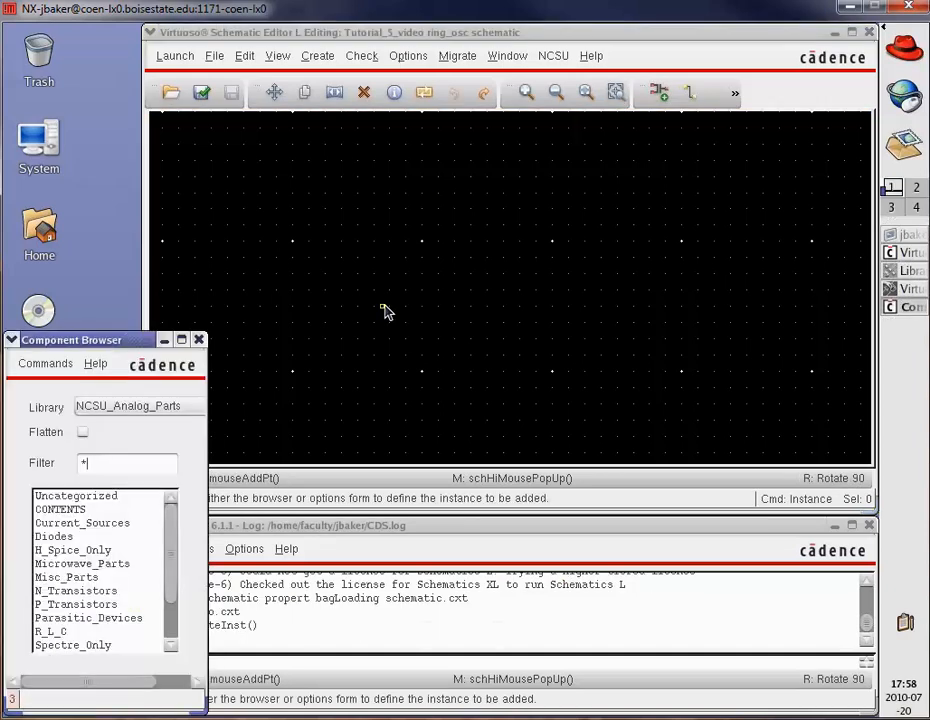
{"action": "left_click", "coordinate": [190, 407]}
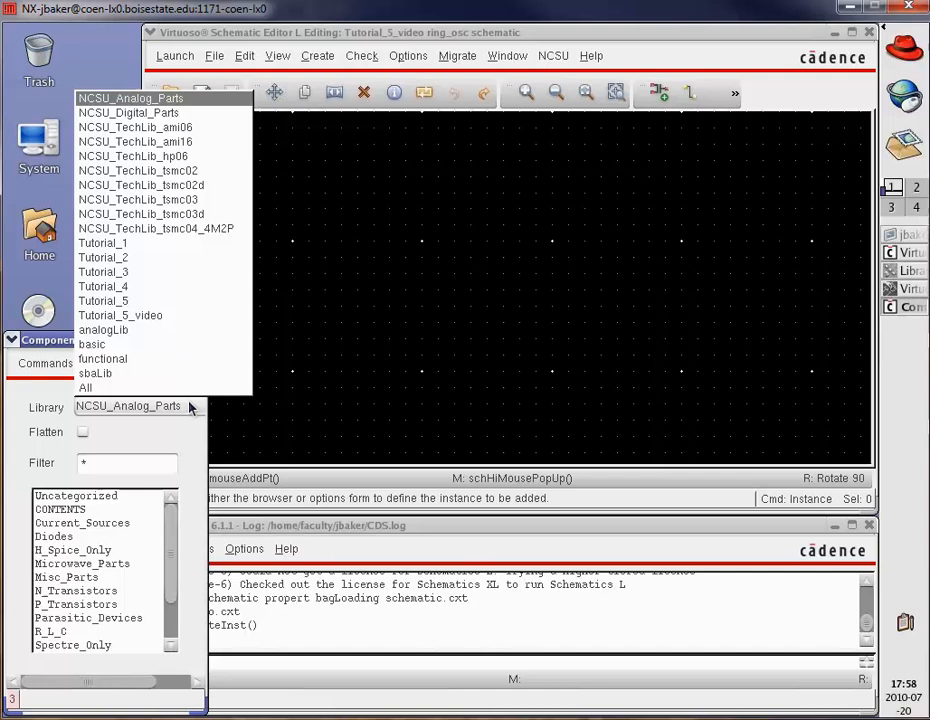
{"action": "left_click", "coordinate": [141, 316]}
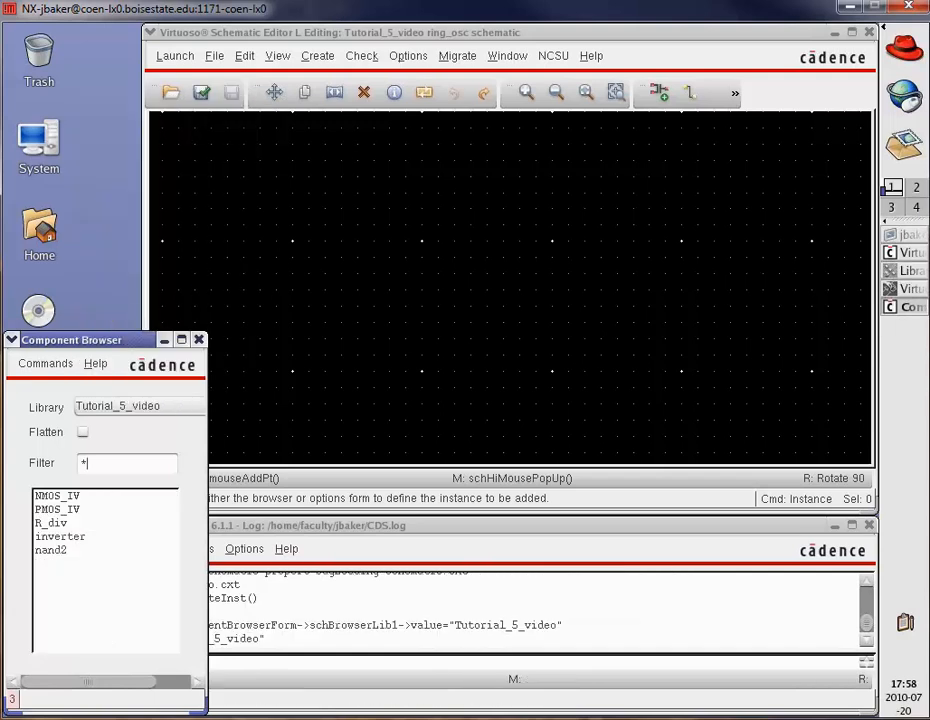
{"action": "left_click", "coordinate": [60, 536]}
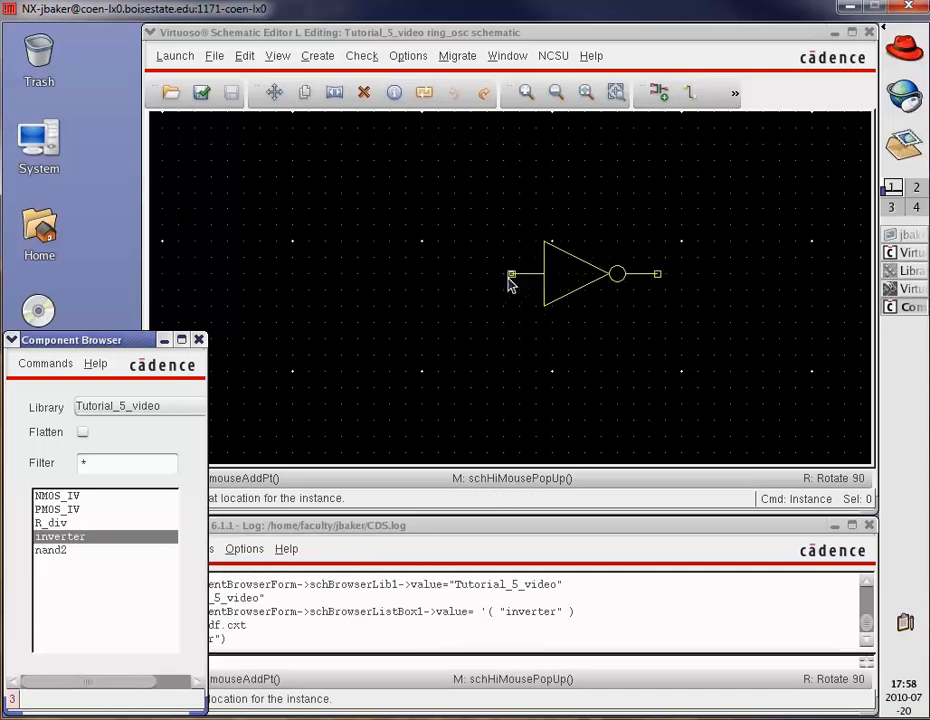
{"action": "left_click", "coordinate": [520, 278]}
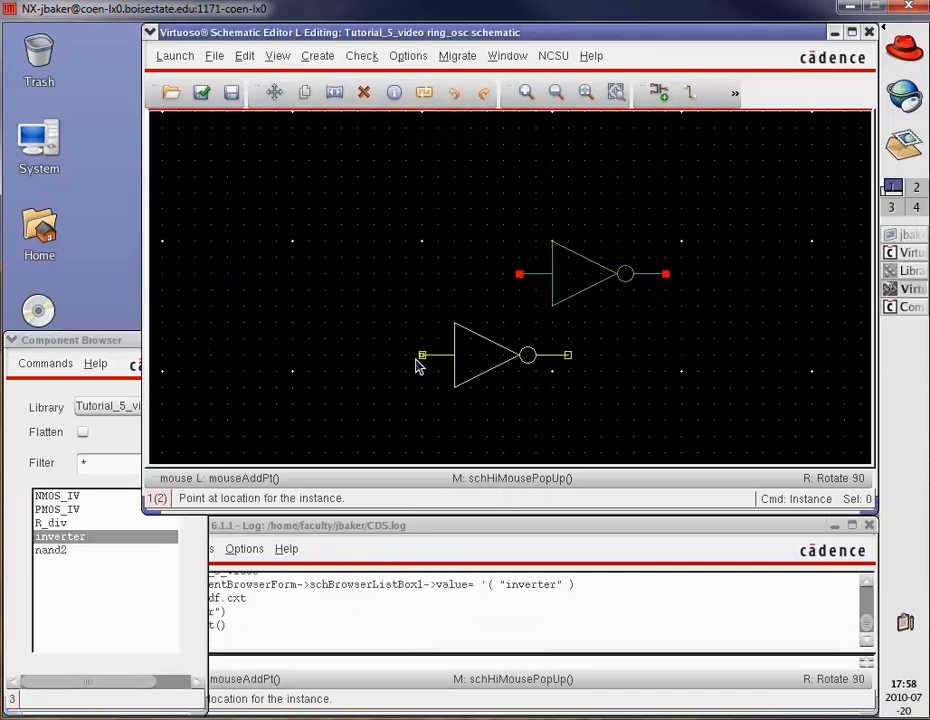
{"action": "key", "text": "Escape"}
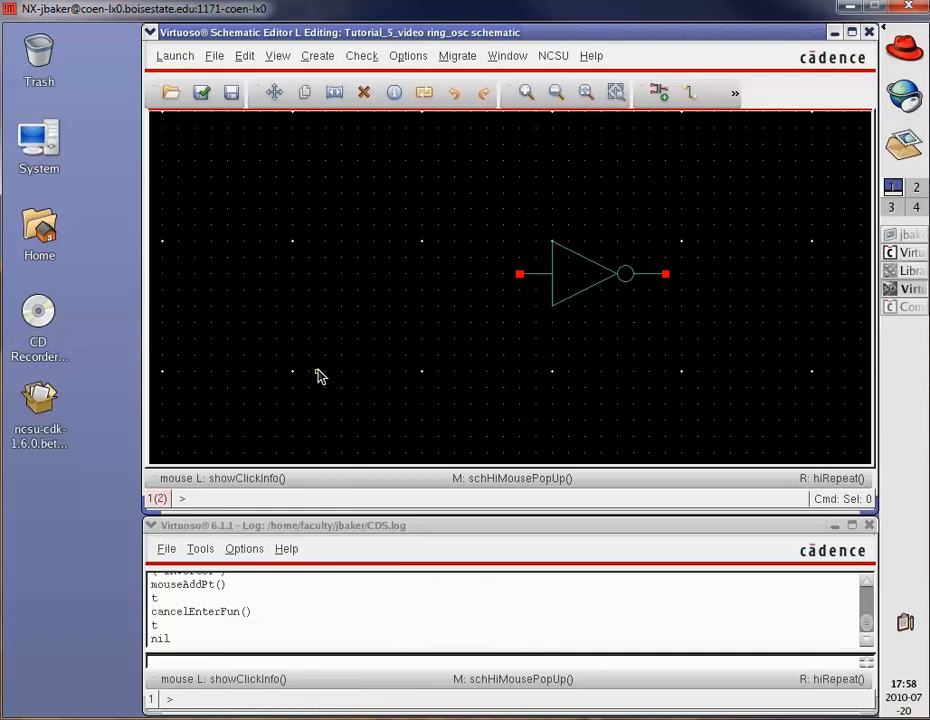
- Place a vdd supply net from NCSU_Analog_Parts above and to the left of the inverter
{"action": "left_click", "coordinate": [915, 314]}
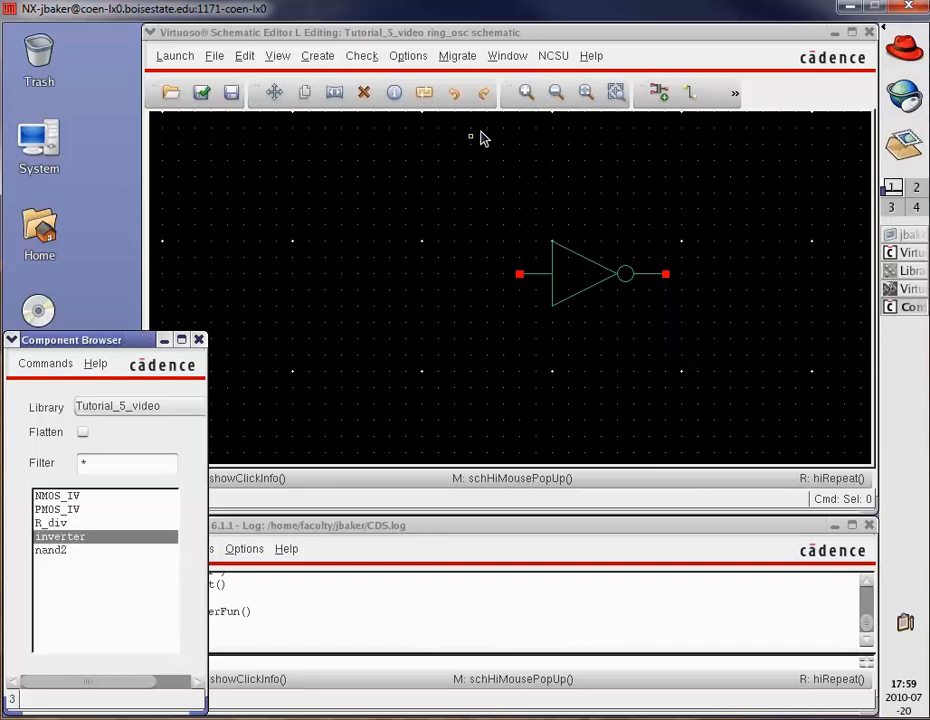
{"action": "left_click", "coordinate": [658, 93]}
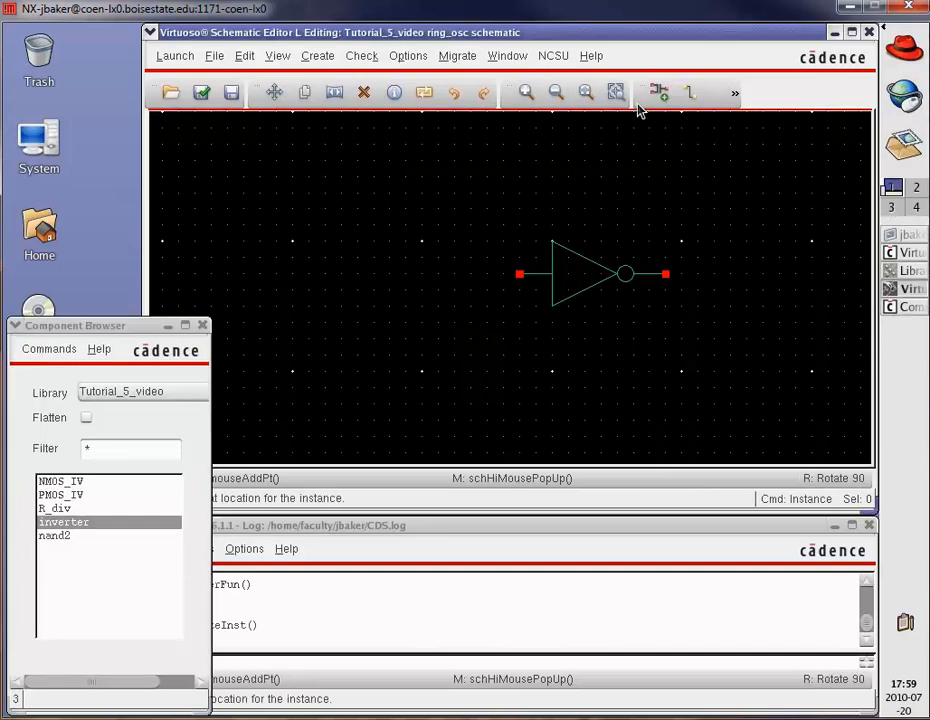
{"action": "left_click", "coordinate": [128, 390]}
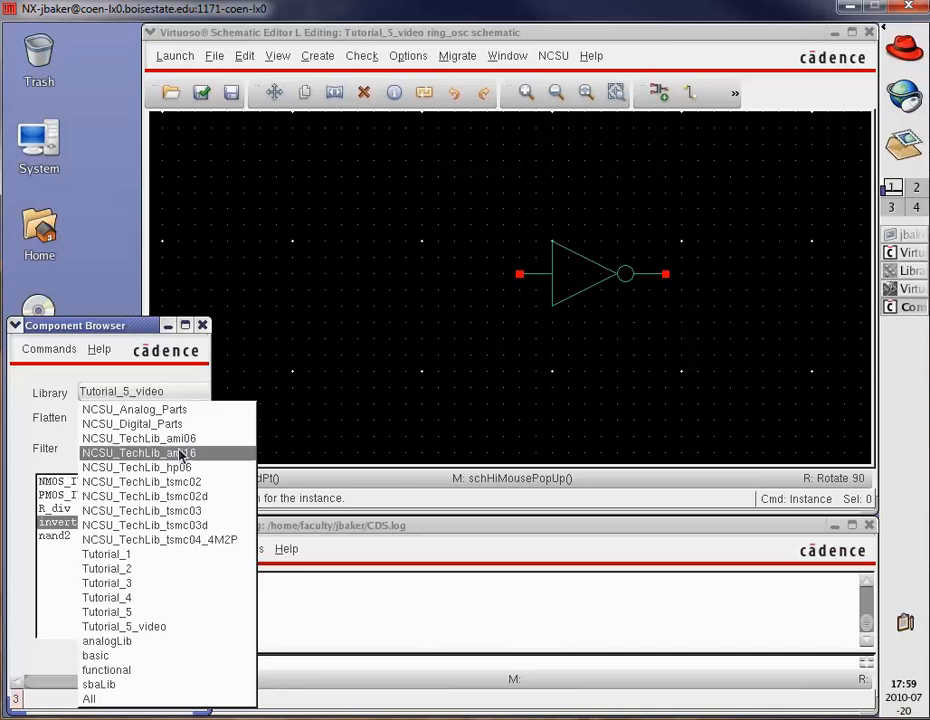
{"action": "left_click", "coordinate": [125, 409]}
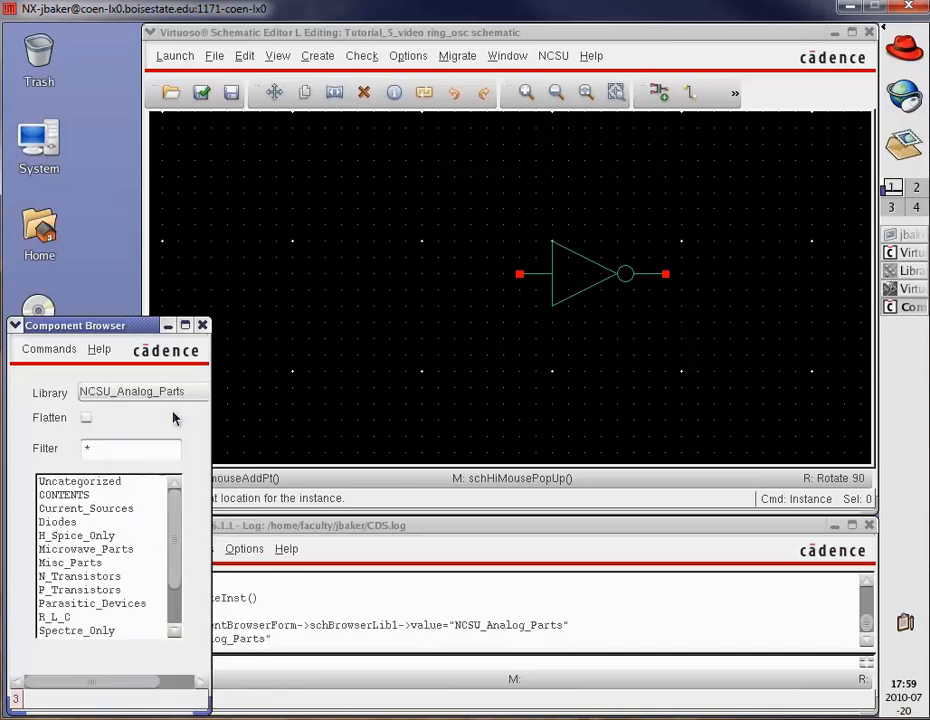
{"action": "left_click", "coordinate": [172, 610]}
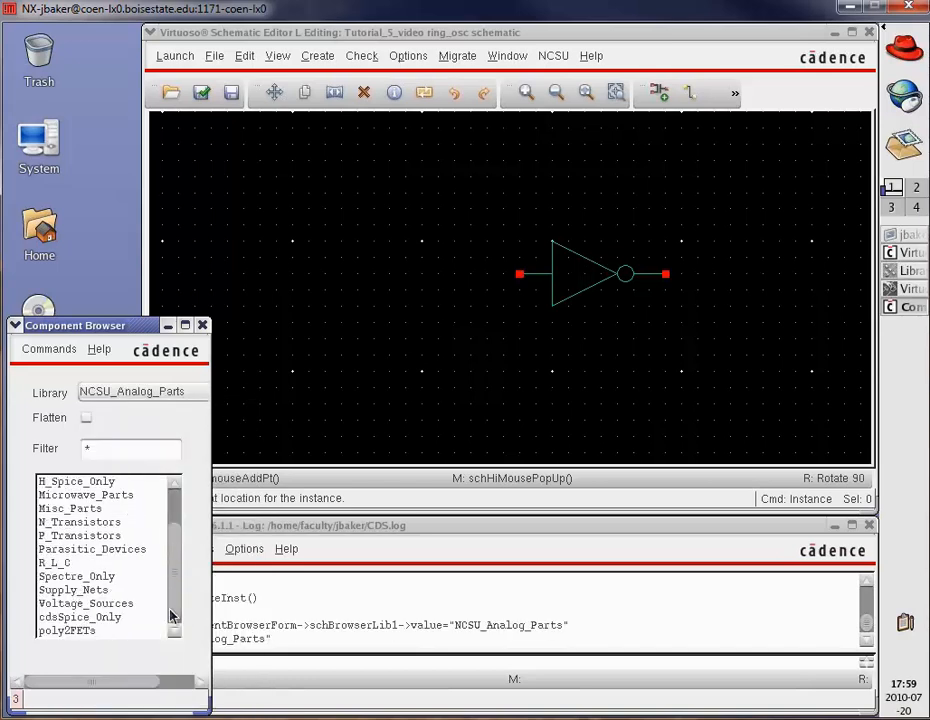
{"action": "left_click", "coordinate": [90, 591]}
{"action": "left_click", "coordinate": [46, 605]}
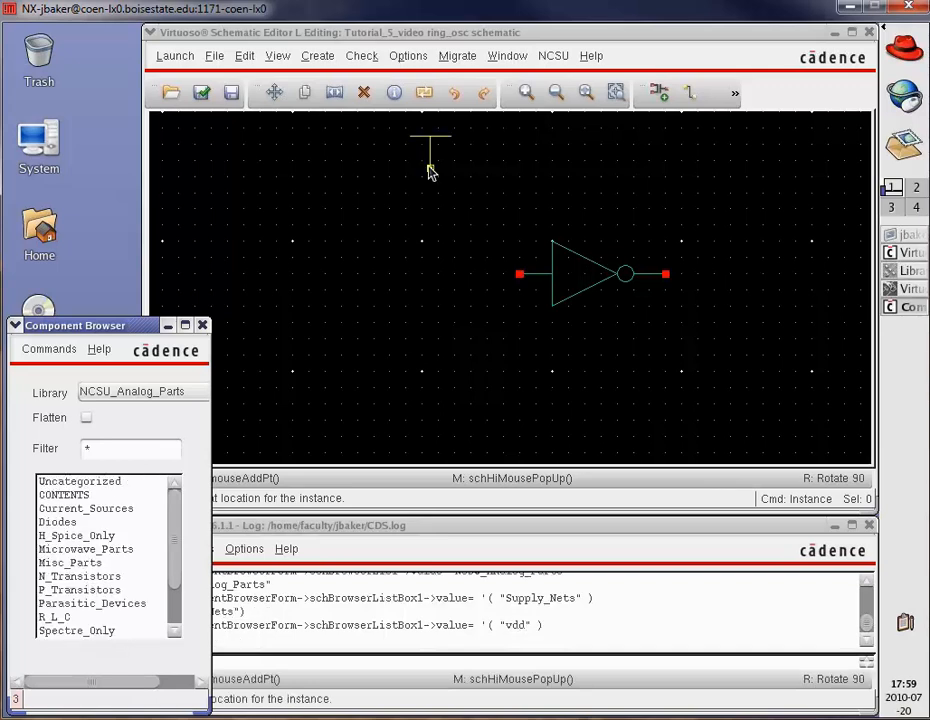
{"action": "left_click", "coordinate": [488, 226]}
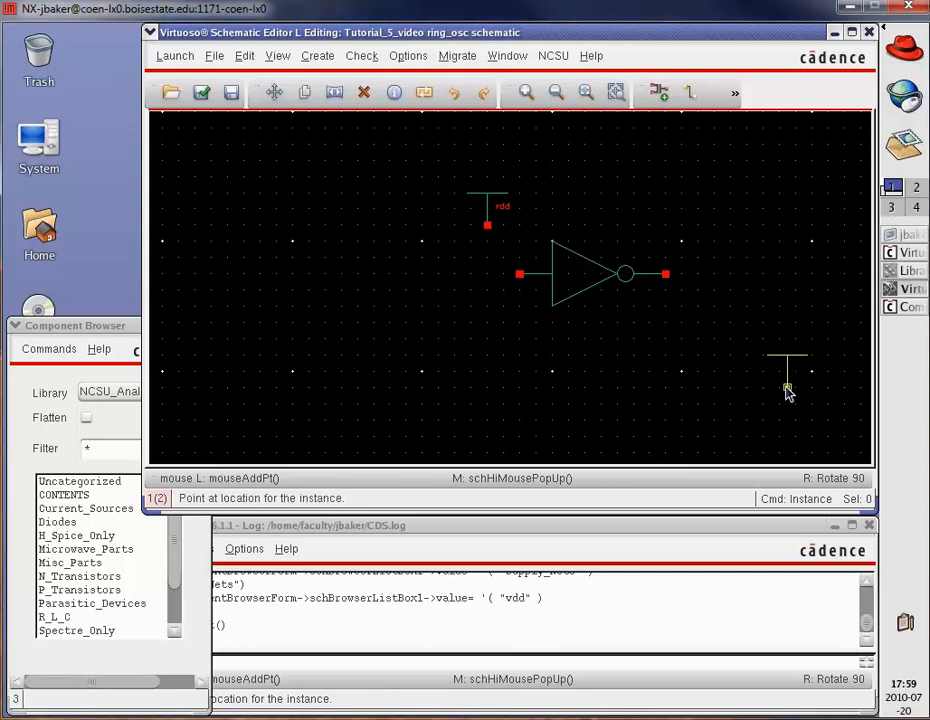
{"action": "key", "text": "Escape"}
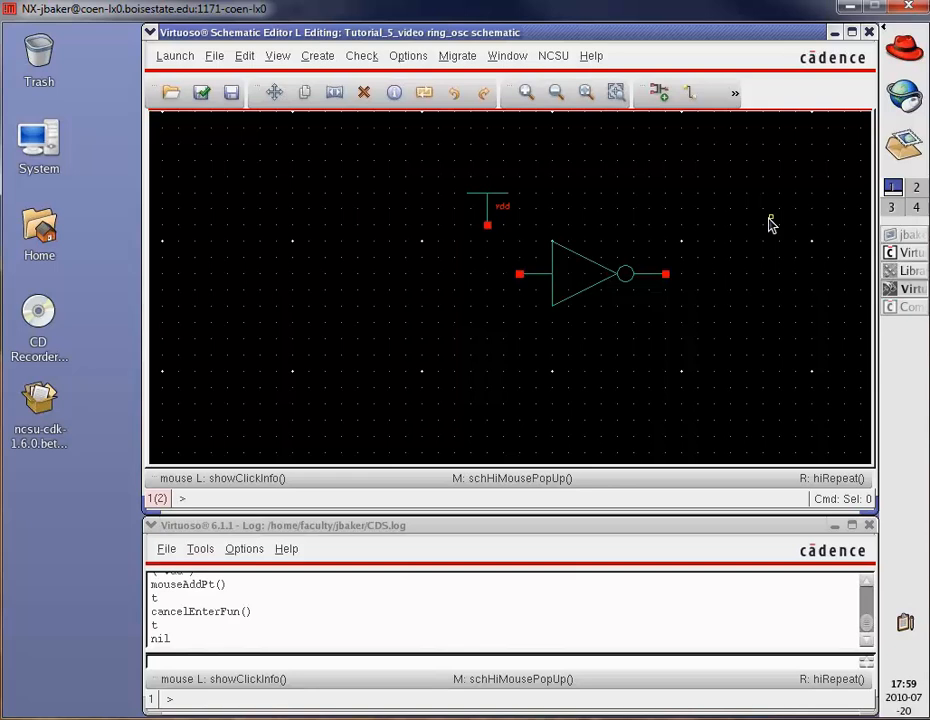
- Copy the inverter as an array of 1 row and 30 columns, chaining each input to the previous inverter's output
{"action": "key", "text": "f"}
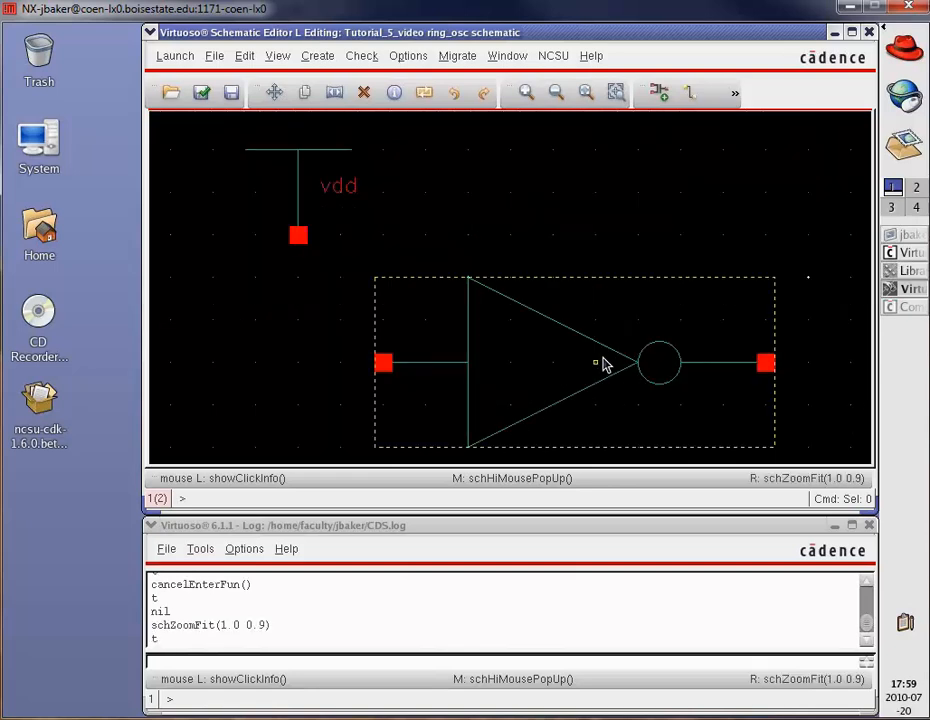
{"action": "left_click", "coordinate": [546, 378]}
{"action": "key", "text": "c"}
{"action": "left_click", "coordinate": [543, 375]}
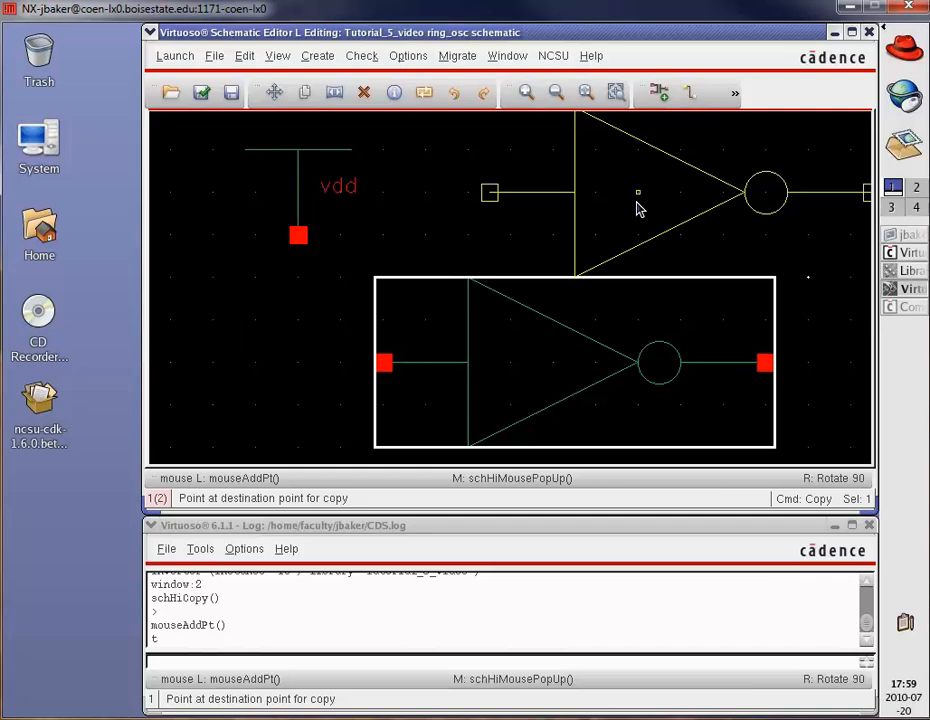
{"action": "key", "text": "F3"}
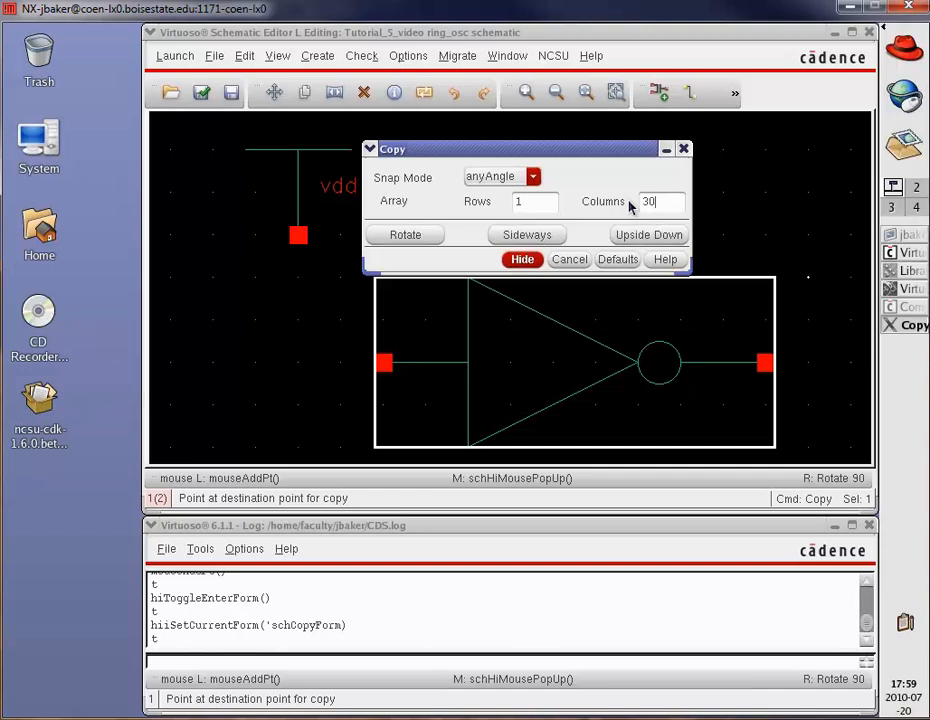
{"action": "left_click", "coordinate": [522, 259]}
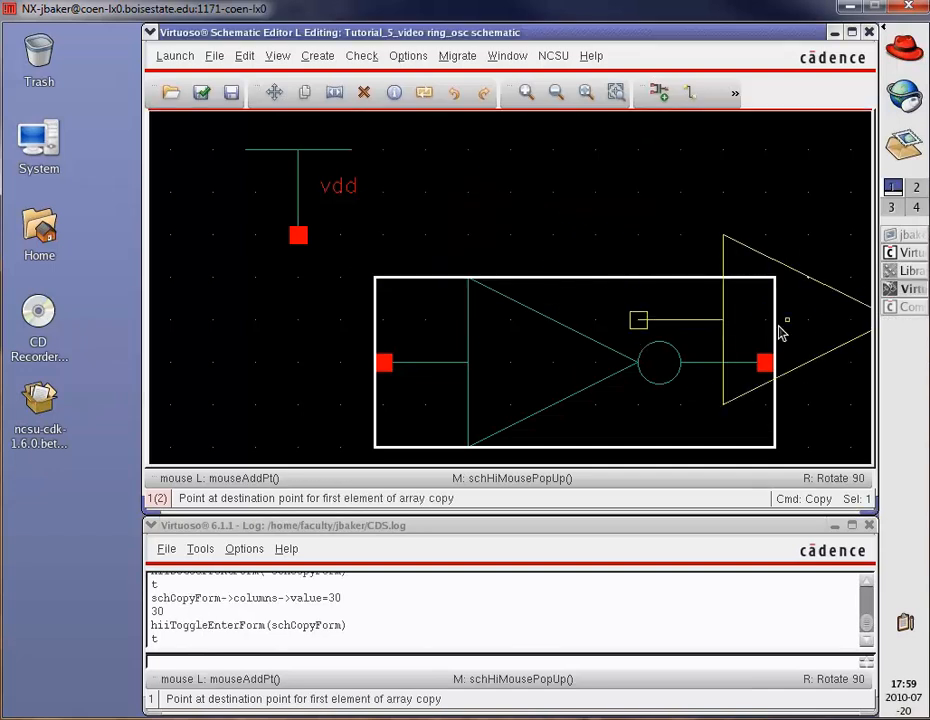
{"action": "scroll", "coordinate": [778, 332], "scroll_direction": "down", "scroll_amount": 2}
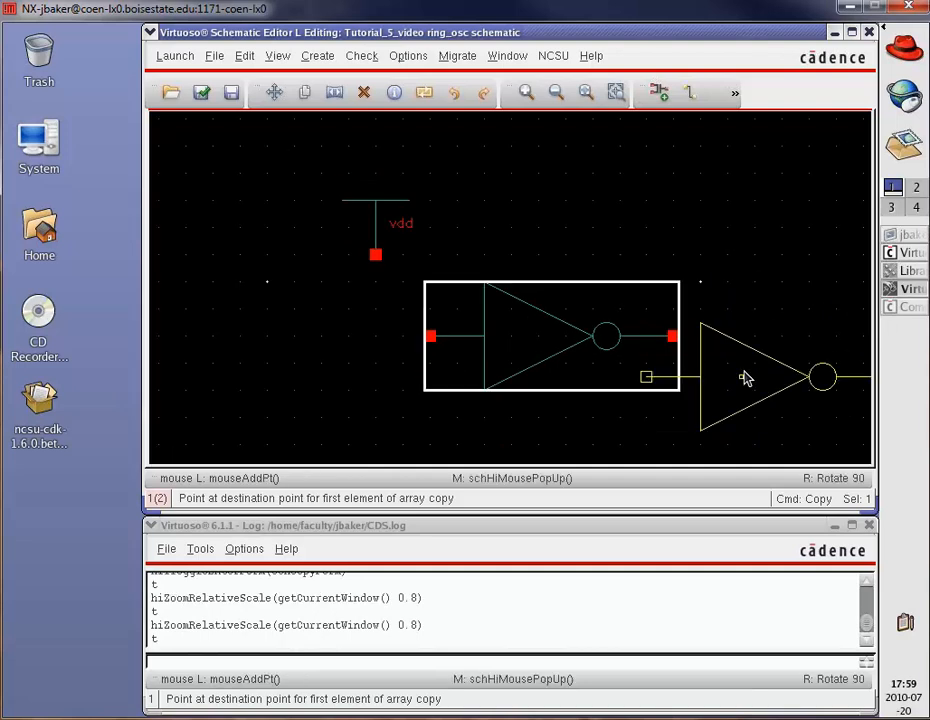
{"action": "left_click", "coordinate": [768, 342]}
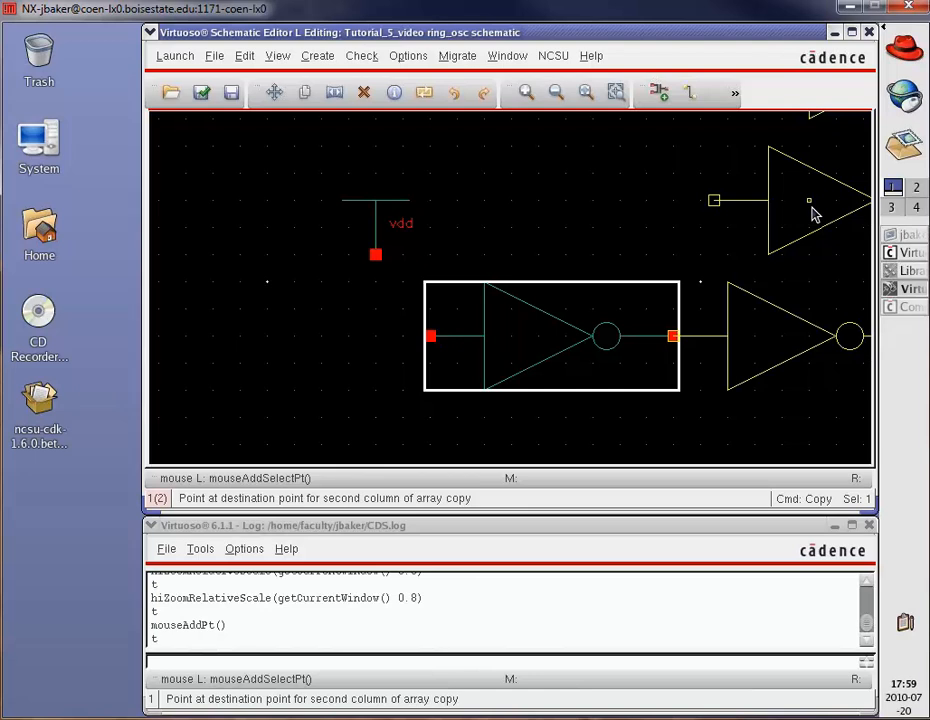
{"action": "scroll", "coordinate": [812, 213], "scroll_direction": "down", "scroll_amount": 2}
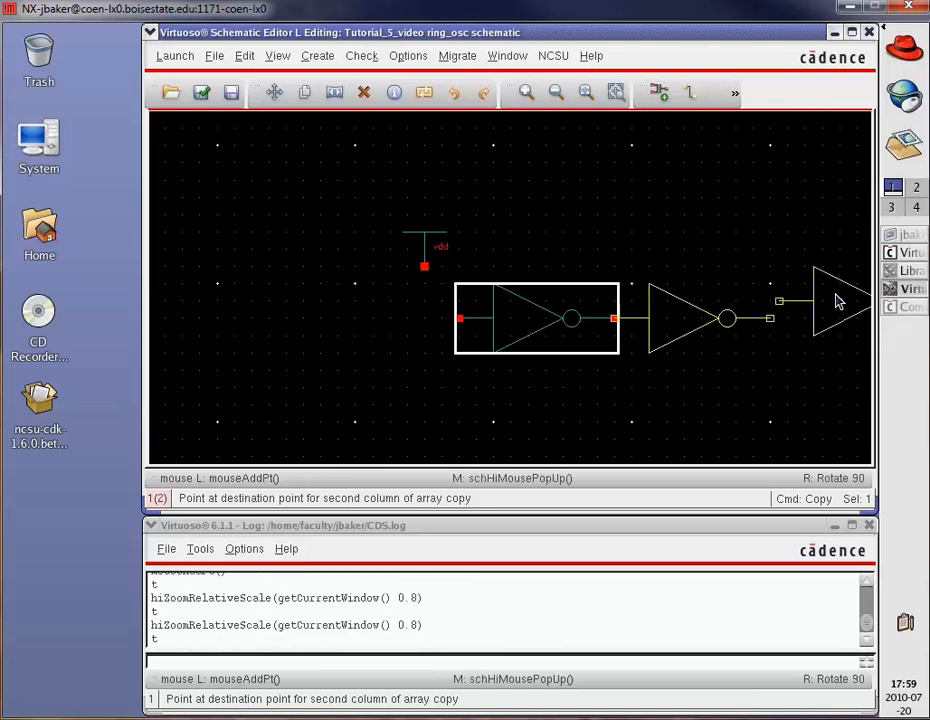
{"action": "left_click", "coordinate": [834, 322]}
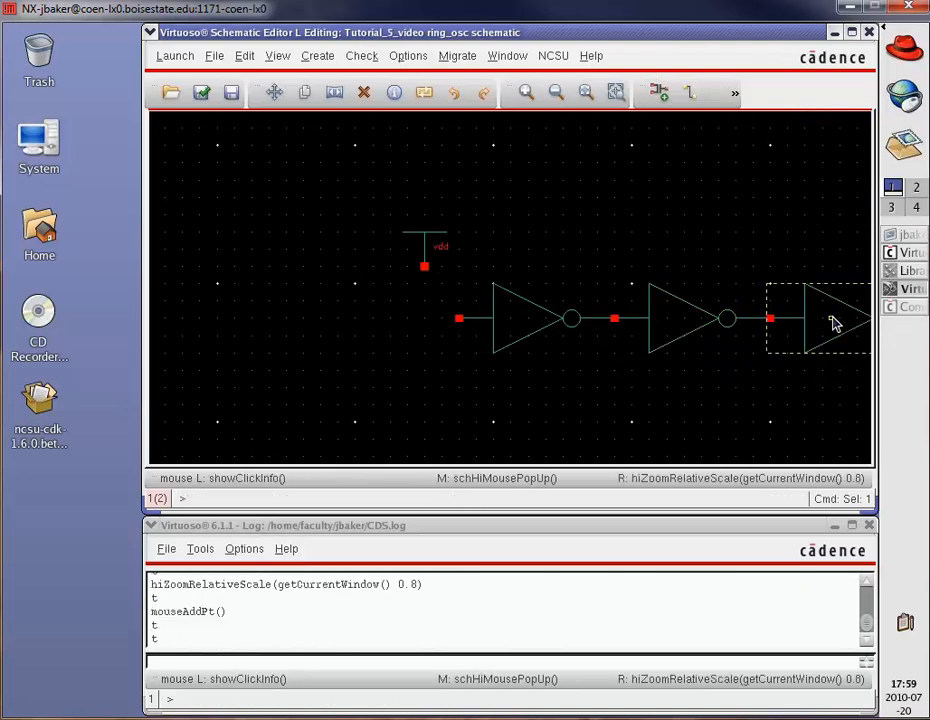
{"action": "key", "text": "f"}
{"action": "left_click", "coordinate": [715, 370]}
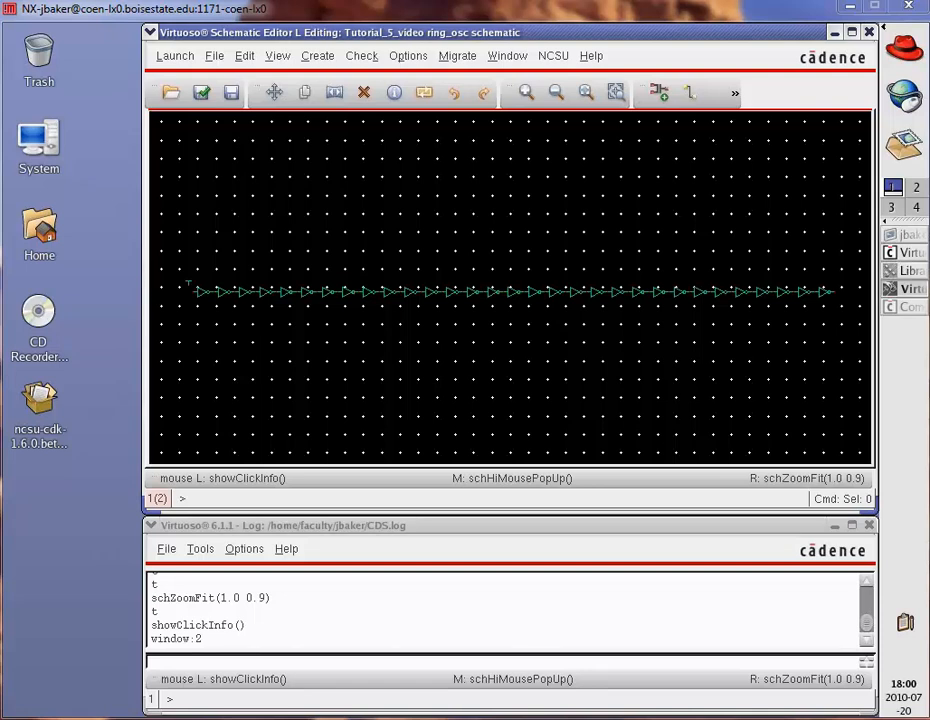
{"action": "left_click", "coordinate": [824, 280]}
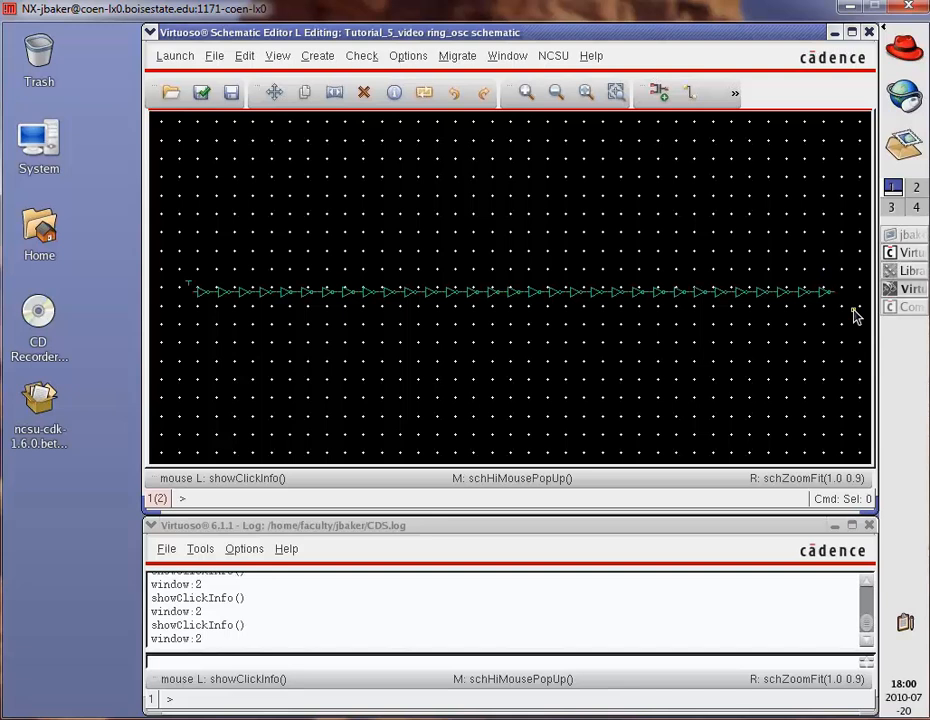
- Wire the output of the last inverter back over the chain to the input of the first inverter
{"action": "key", "text": "z"}
{"action": "key", "text": "z"}
{"action": "left_click", "coordinate": [850, 315]}
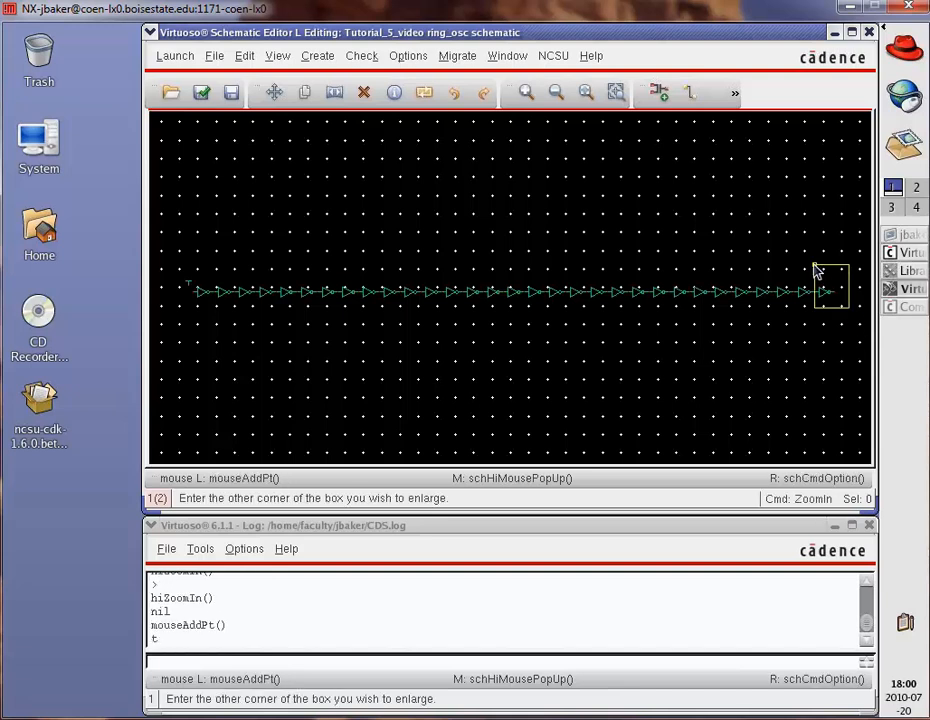
{"action": "left_click", "coordinate": [809, 272]}
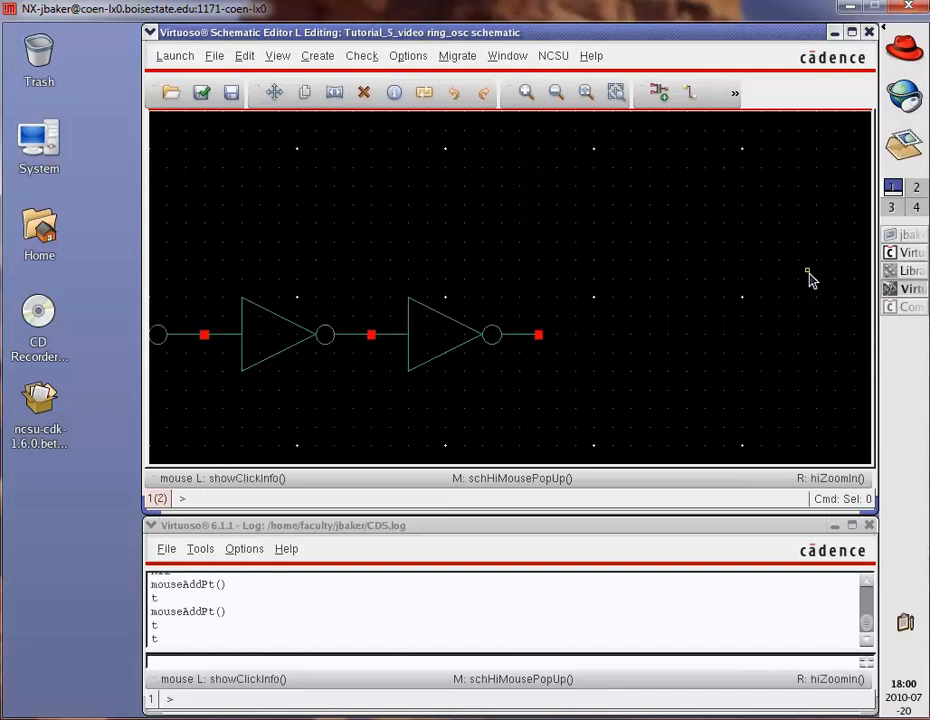
{"action": "key", "text": "w"}
{"action": "left_click", "coordinate": [539, 336]}
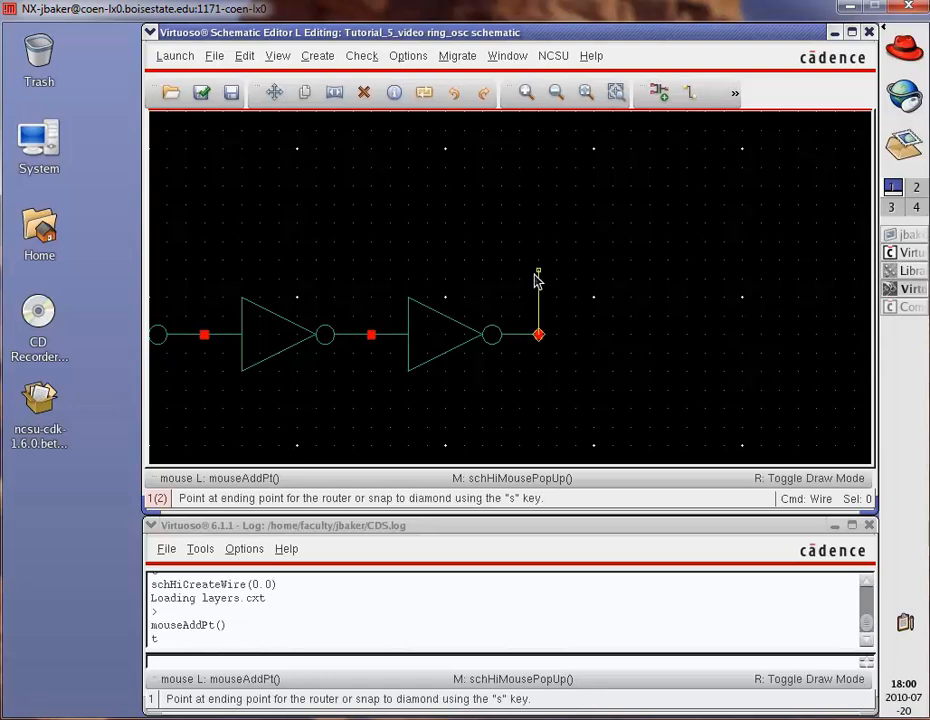
{"action": "left_click", "coordinate": [389, 205]}
{"action": "key", "text": "f"}
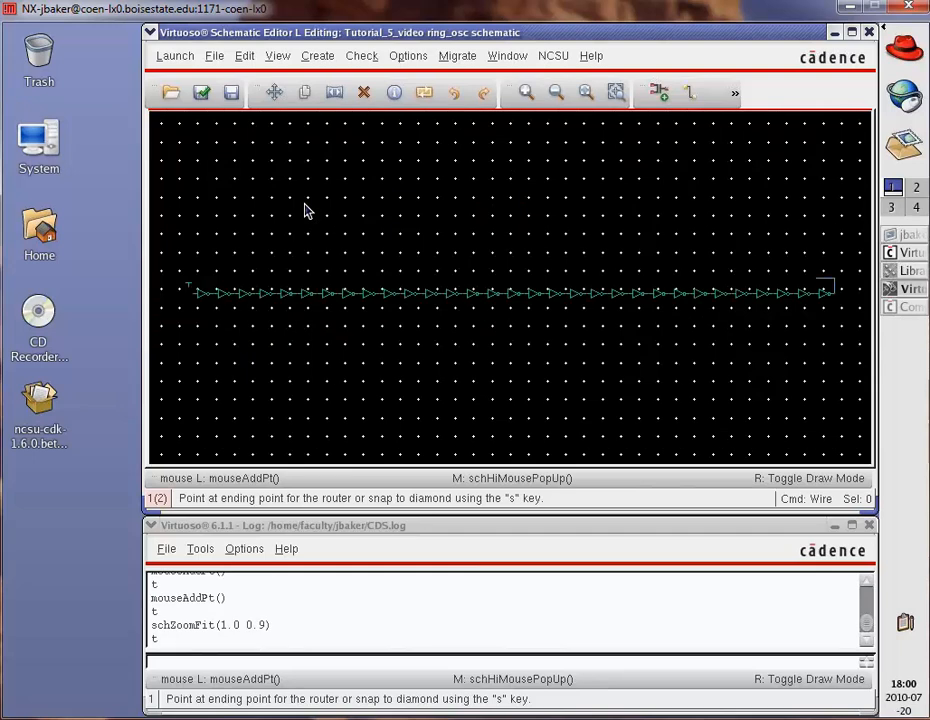
{"action": "key", "text": "z"}
{"action": "left_click", "coordinate": [184, 277]}
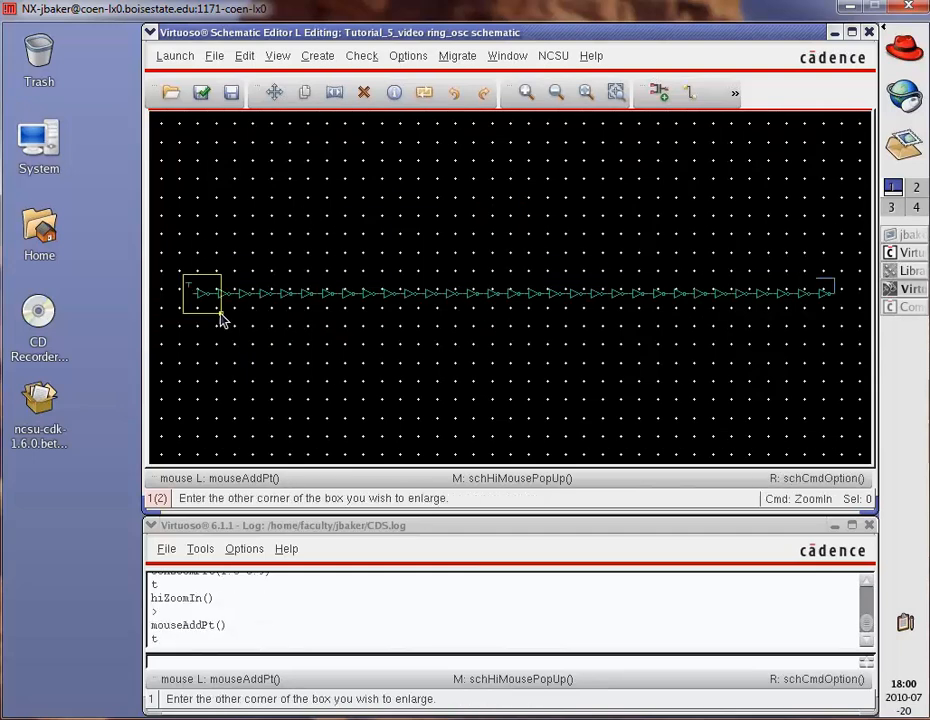
{"action": "left_click", "coordinate": [224, 319]}
{"action": "left_click", "coordinate": [434, 305]}
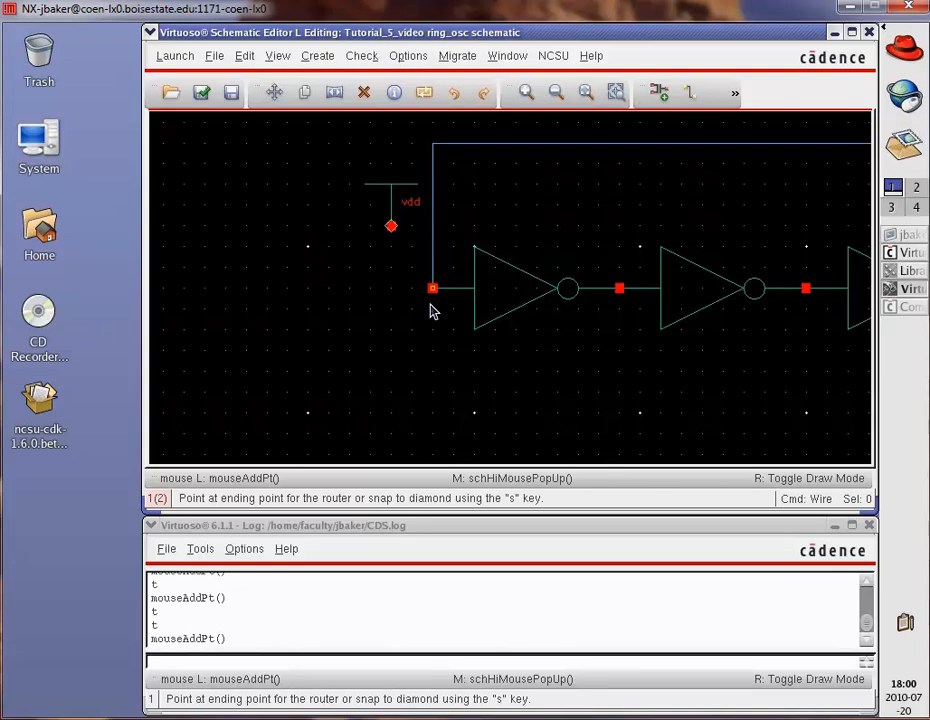
- Label the feedback wire osc_out near the last inverter's output, then check and save the schematic
{"action": "key", "text": "f"}
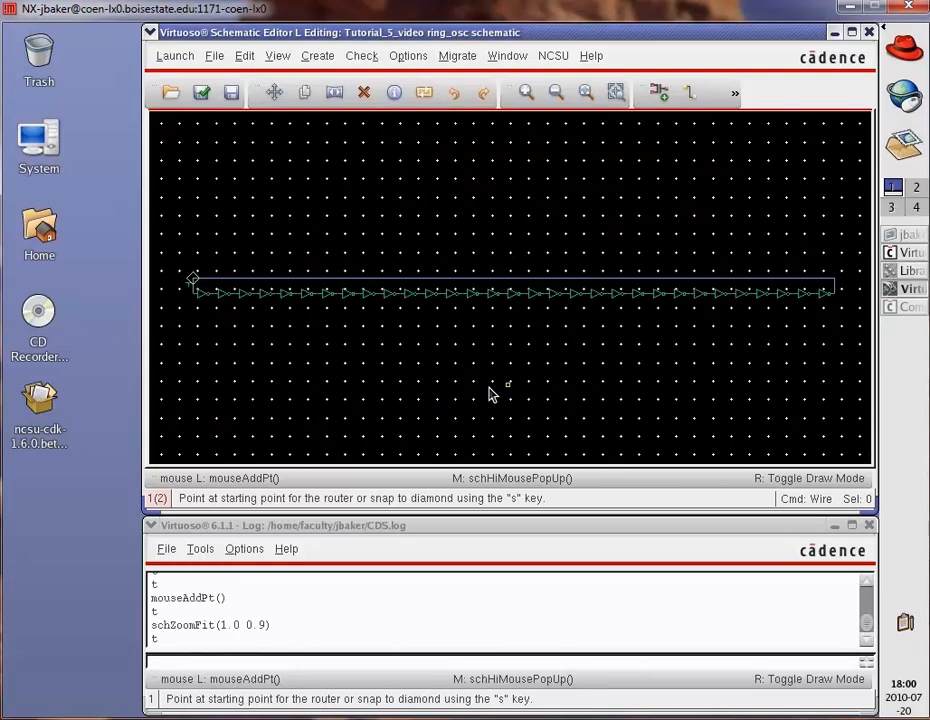
{"action": "key", "text": "z"}
{"action": "left_click", "coordinate": [842, 304]}
{"action": "left_click", "coordinate": [816, 266]}
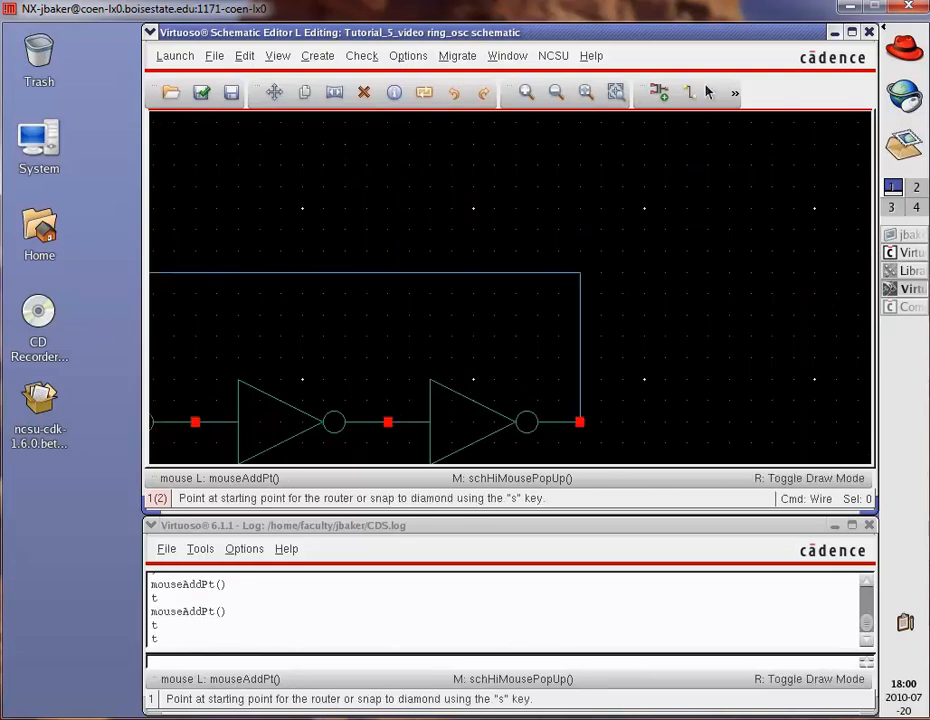
{"action": "key", "text": "l"}
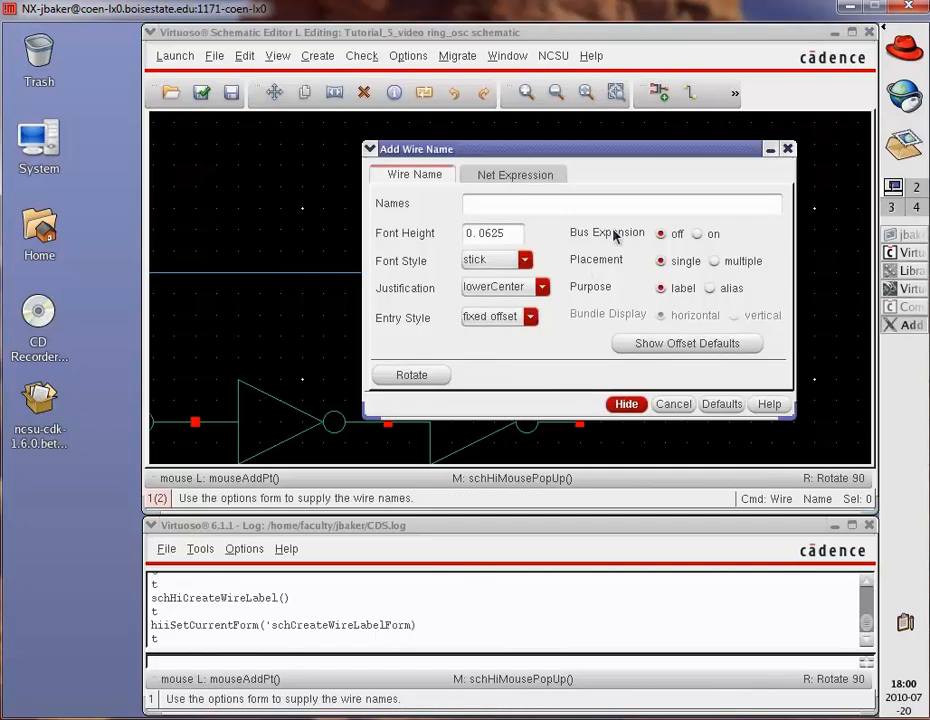
{"action": "left_click", "coordinate": [597, 207]}
{"action": "type", "text": "osc_out"}
{"action": "left_click", "coordinate": [628, 405]}
{"action": "left_click", "coordinate": [581, 330]}
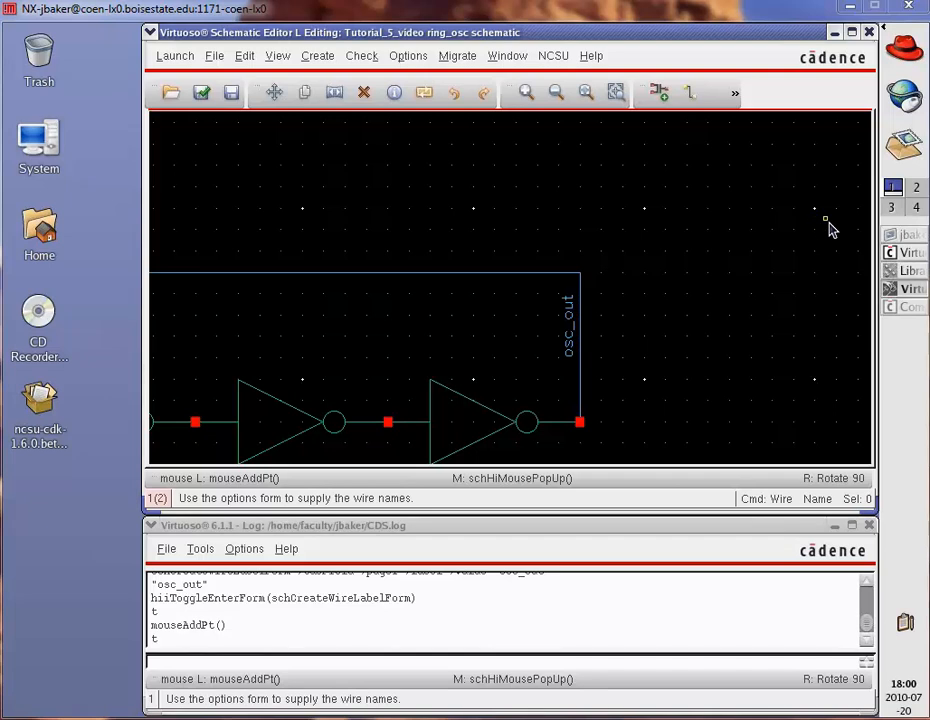
{"action": "left_click", "coordinate": [615, 93]}
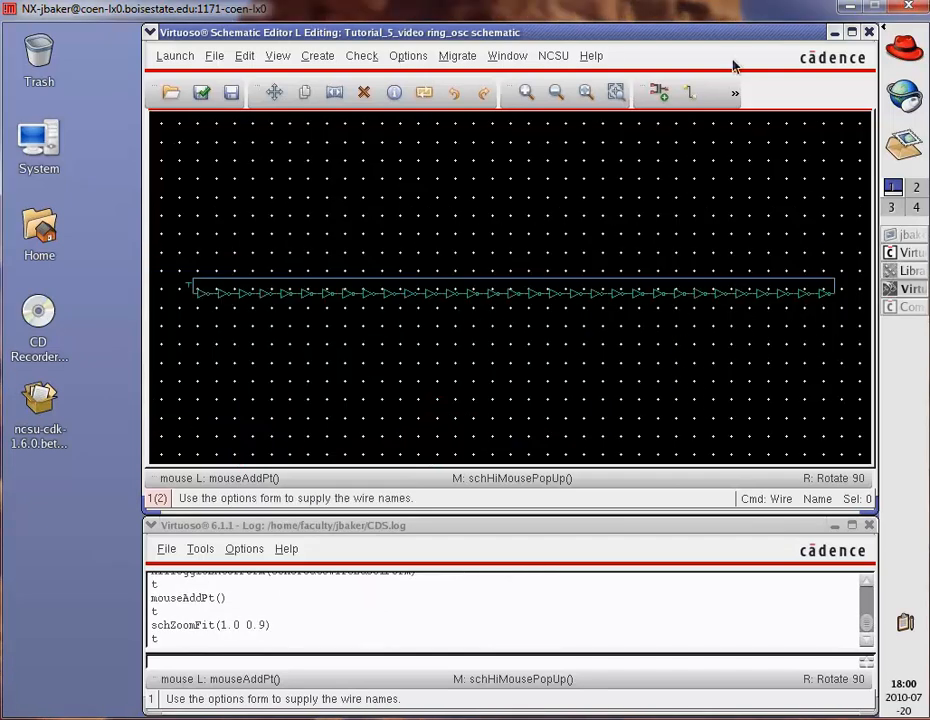
{"action": "left_click", "coordinate": [201, 93]}
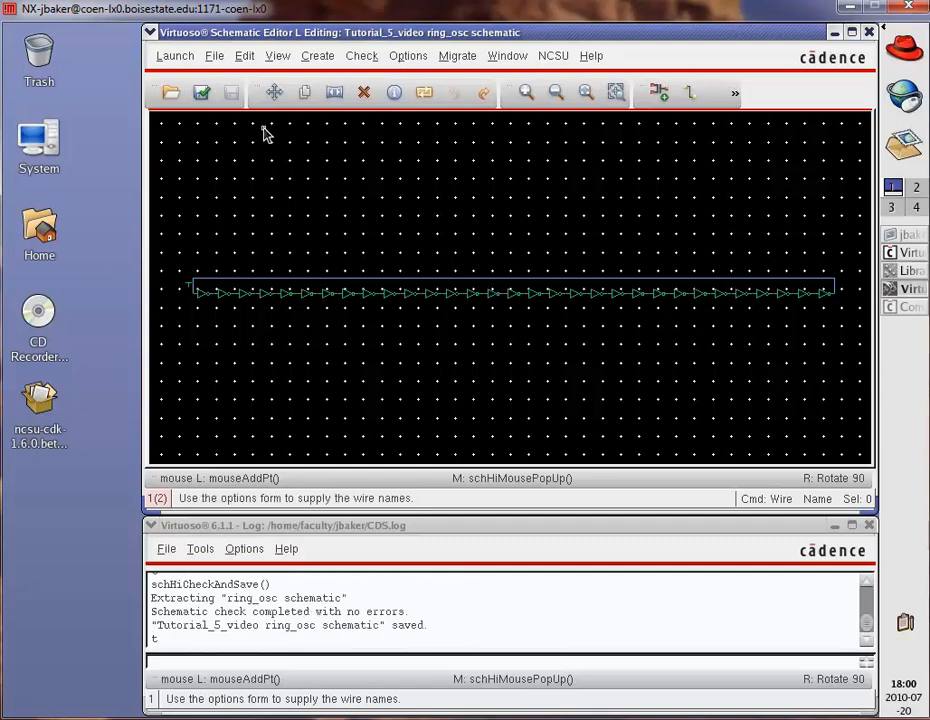
- Launch ADE L and add the model file ami06N.m from ncsu-cdk-1.6.0.beta/models/spectre/standalone to the model libraries
{"action": "left_click", "coordinate": [172, 57]}
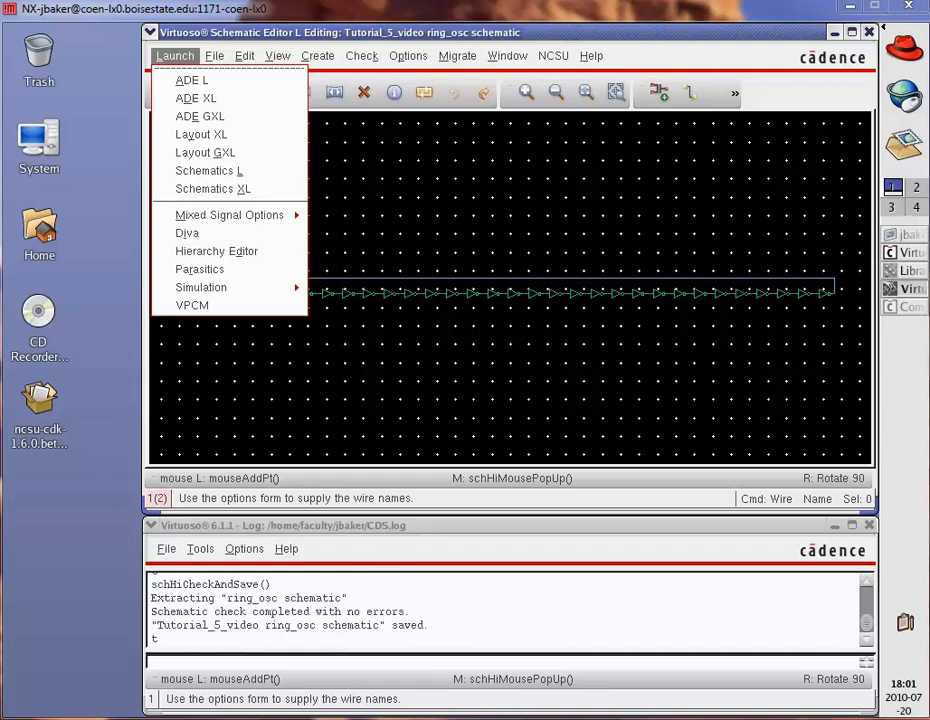
{"action": "left_click", "coordinate": [189, 82]}
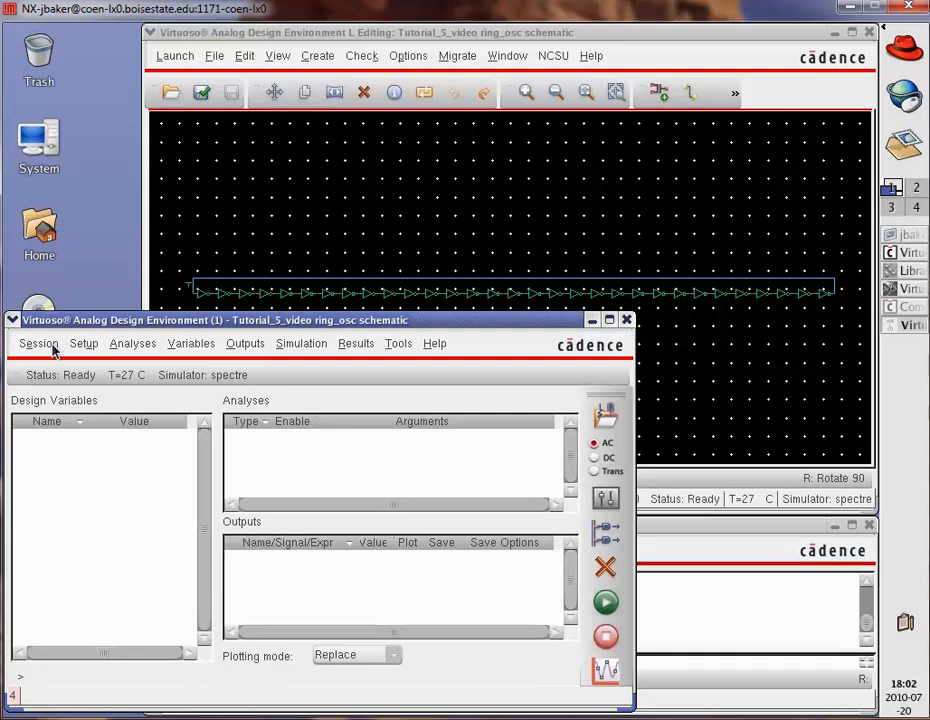
{"action": "left_click", "coordinate": [86, 344]}
{"action": "left_click", "coordinate": [130, 404]}
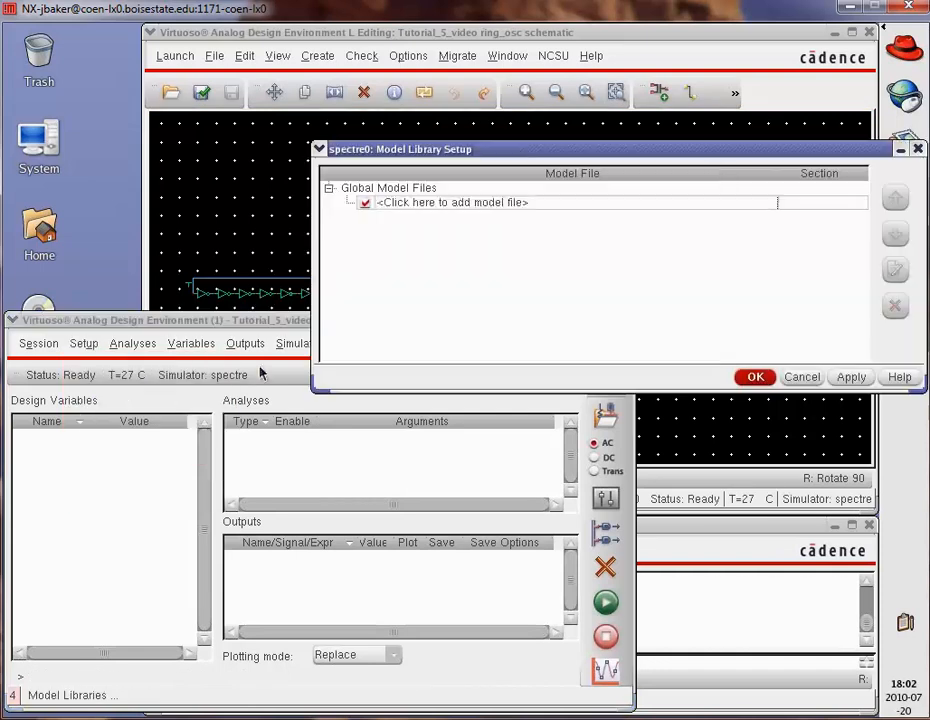
{"action": "left_click", "coordinate": [763, 204]}
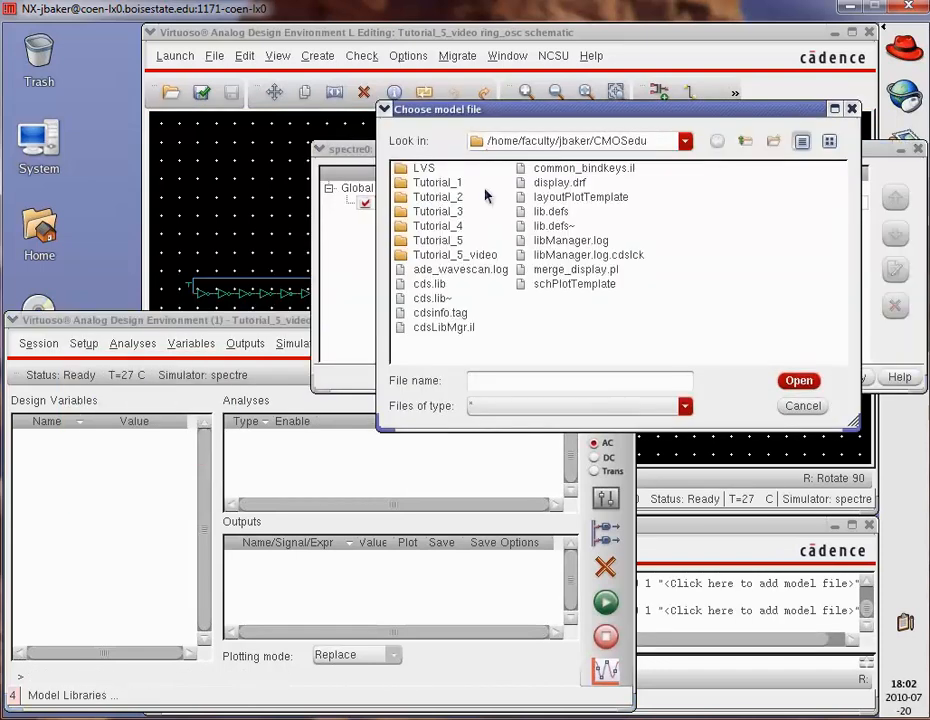
{"action": "left_click", "coordinate": [717, 145]}
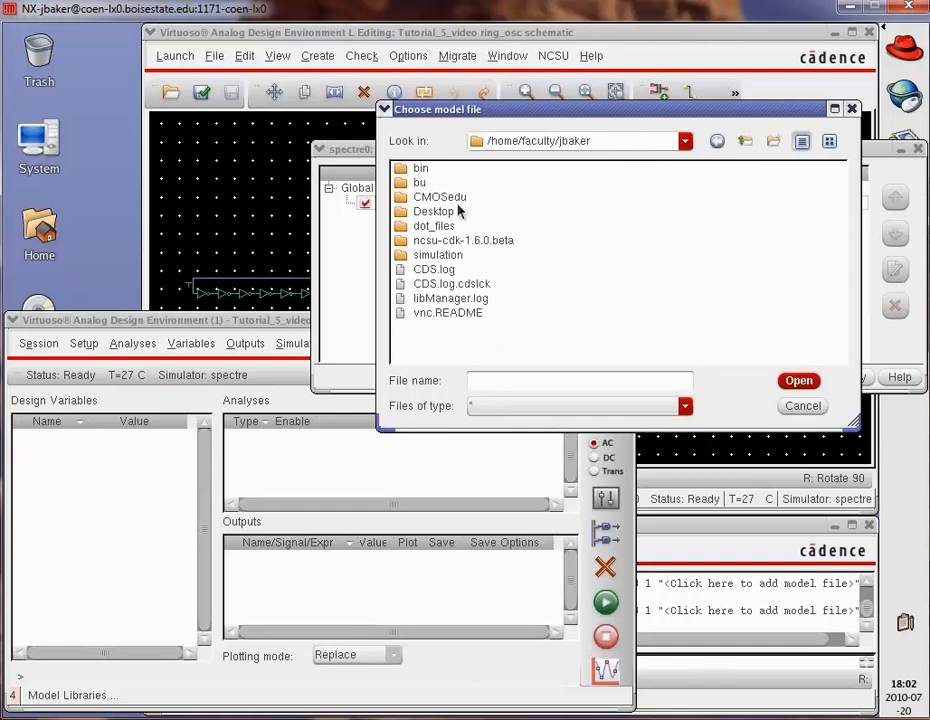
{"action": "double_click", "coordinate": [417, 242]}
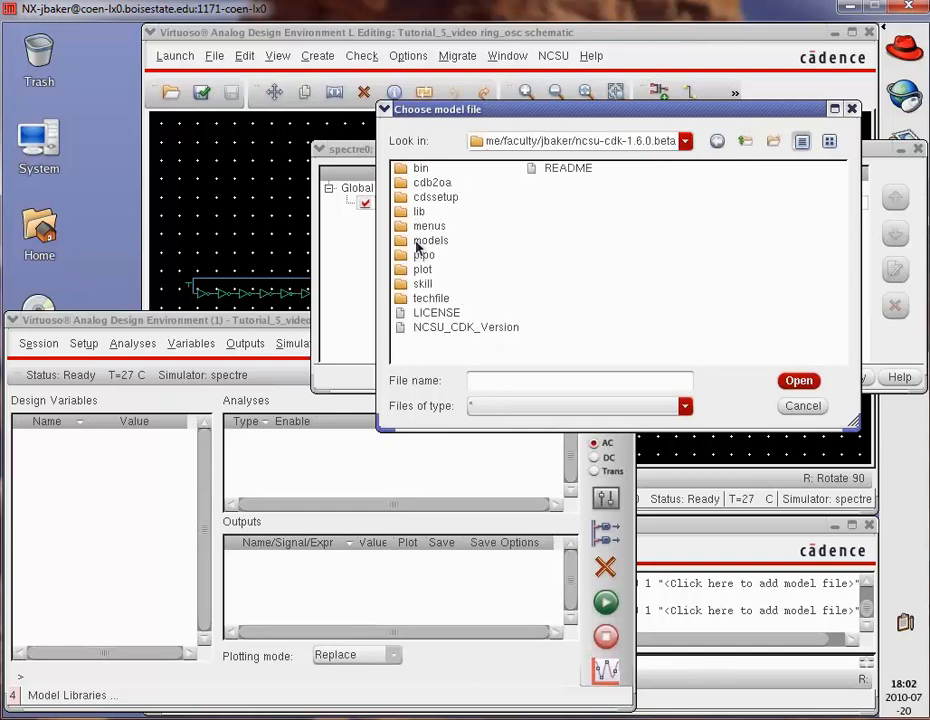
{"action": "double_click", "coordinate": [418, 242]}
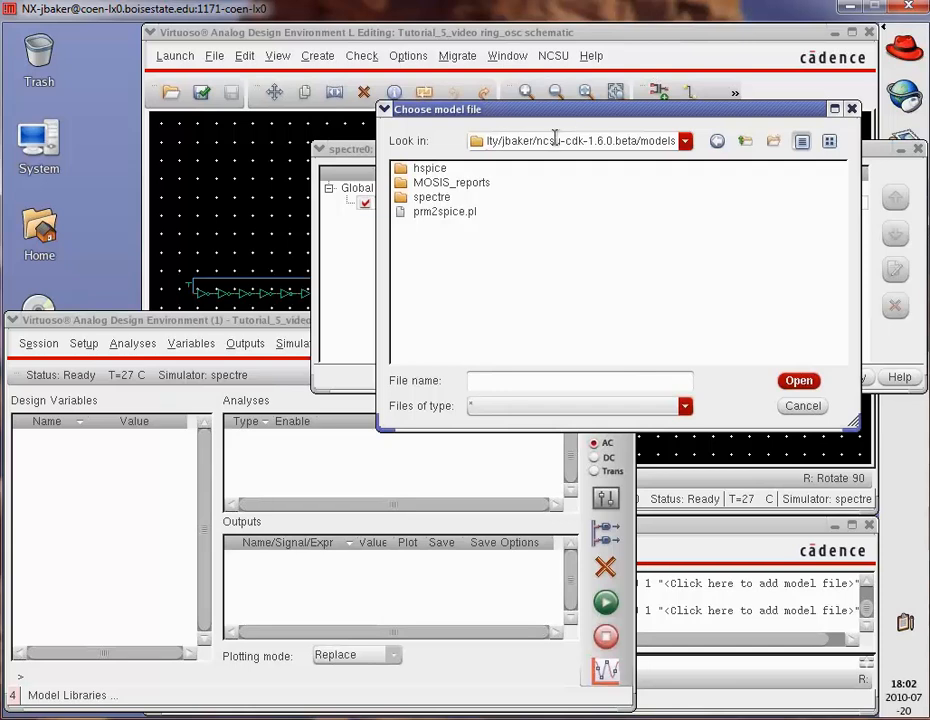
{"action": "double_click", "coordinate": [428, 198]}
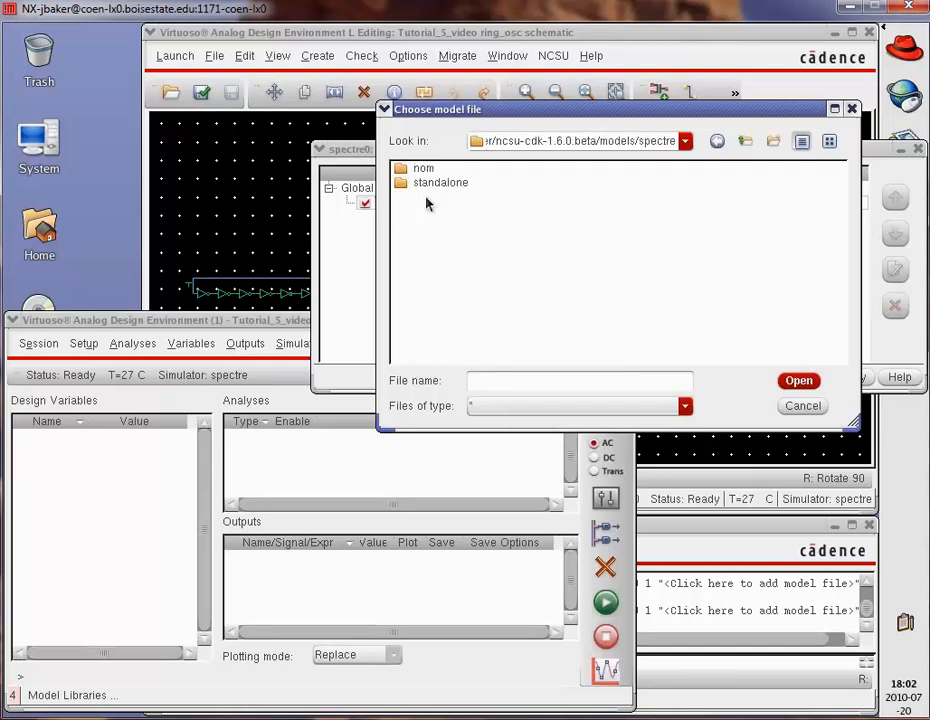
{"action": "double_click", "coordinate": [419, 186]}
{"action": "double_click", "coordinate": [424, 170]}
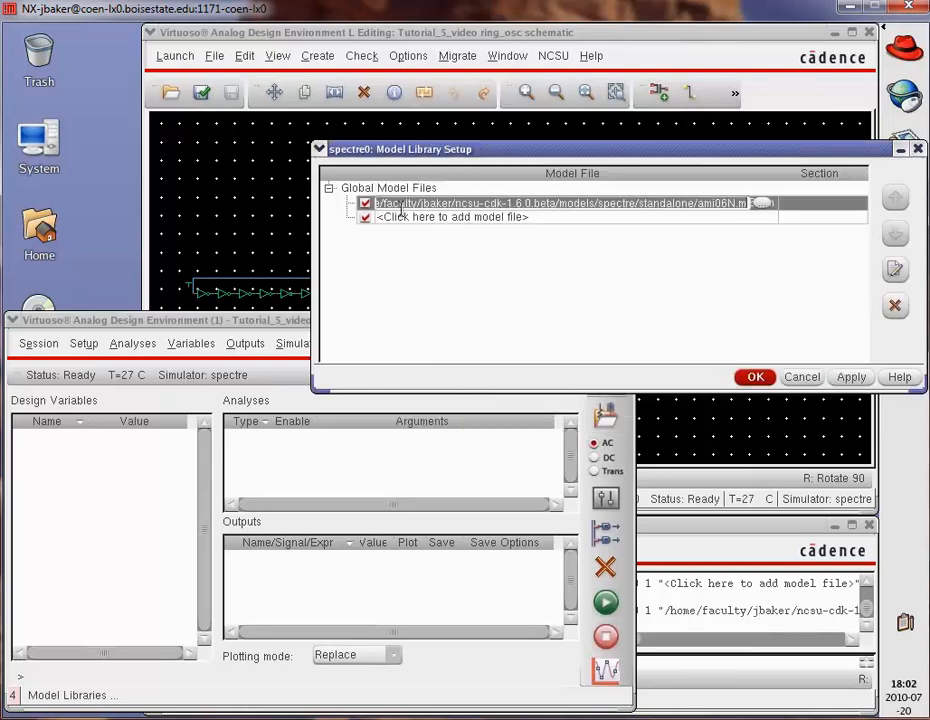
- Add the ami06P.m model file from the same standalone folder and accept the model library setup
{"action": "left_click", "coordinate": [444, 218]}
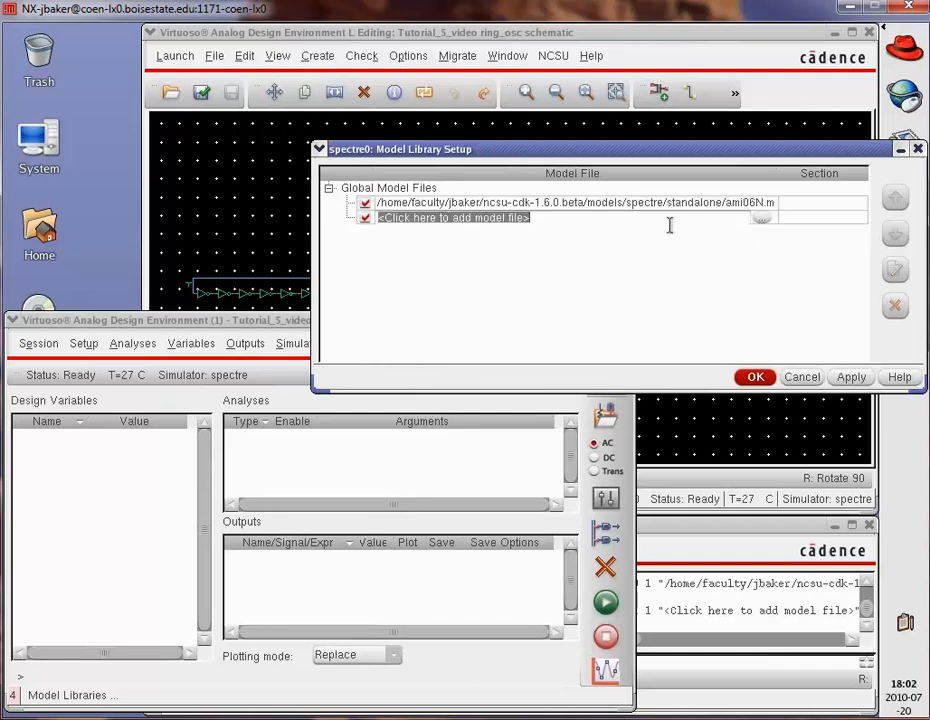
{"action": "left_click", "coordinate": [760, 218]}
{"action": "double_click", "coordinate": [432, 184]}
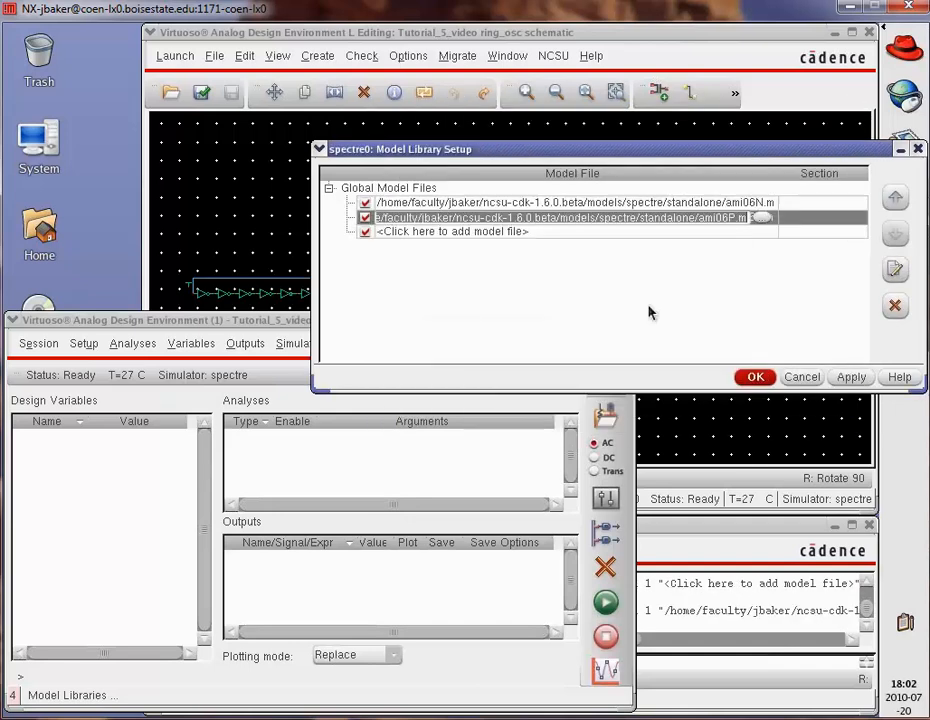
{"action": "left_click", "coordinate": [753, 378]}
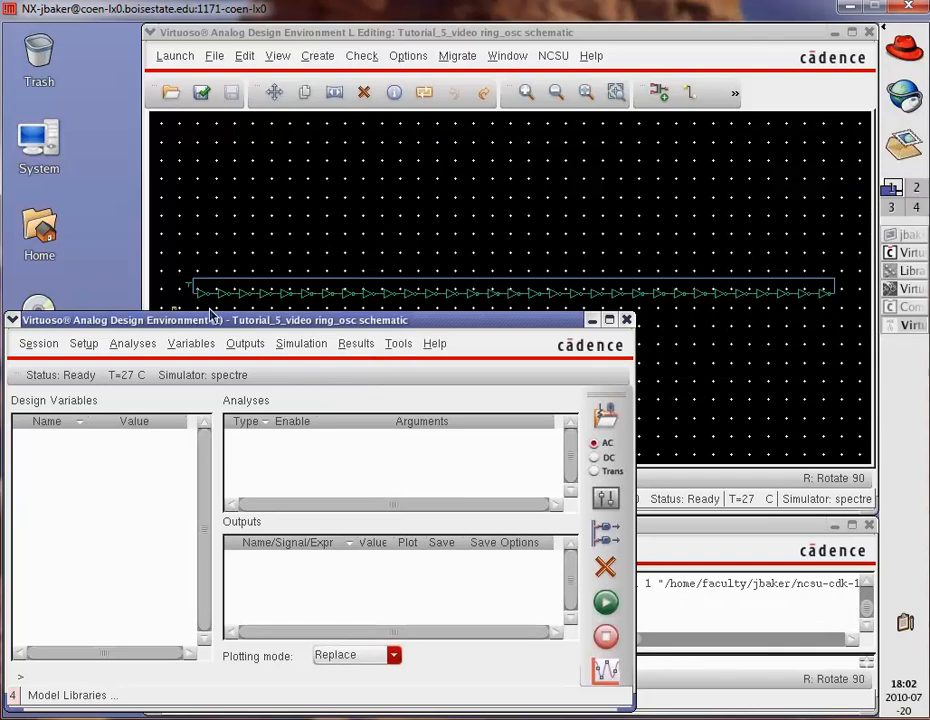
- Enable the vdd! global source as an analog stimulus with a DC voltage of 5
{"action": "left_click", "coordinate": [84, 343]}
{"action": "left_click", "coordinate": [148, 441]}
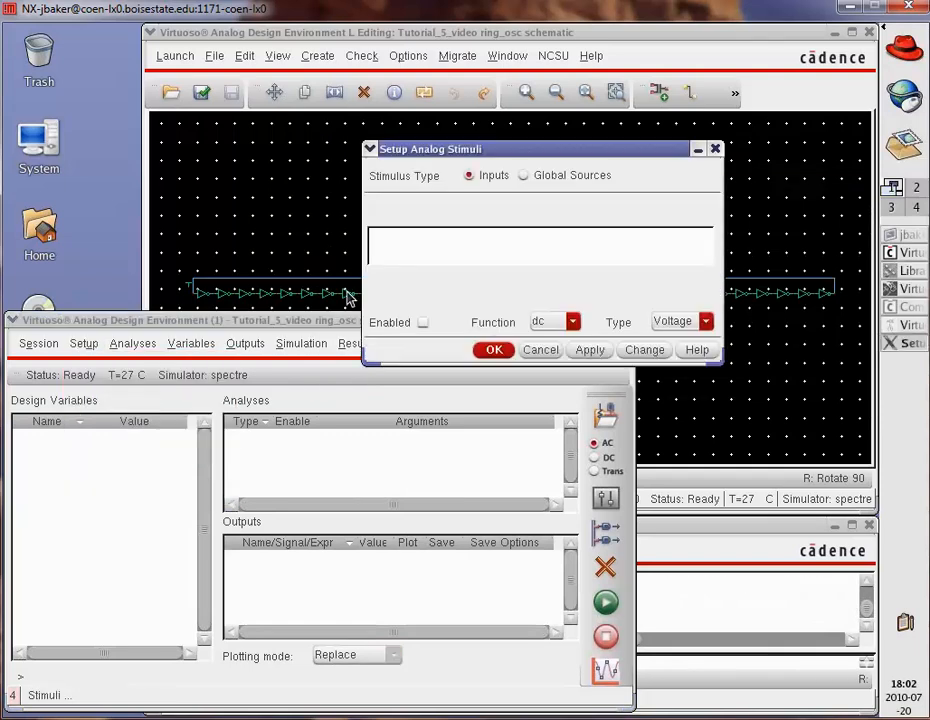
{"action": "left_click", "coordinate": [524, 176]}
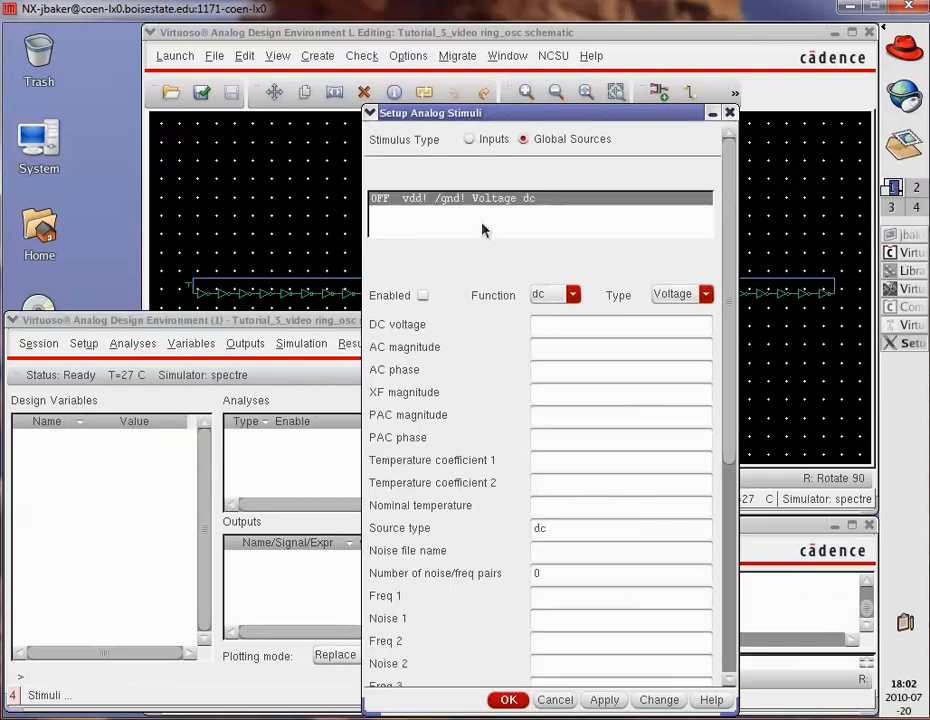
{"action": "left_click", "coordinate": [423, 296]}
{"action": "type", "text": "5"}
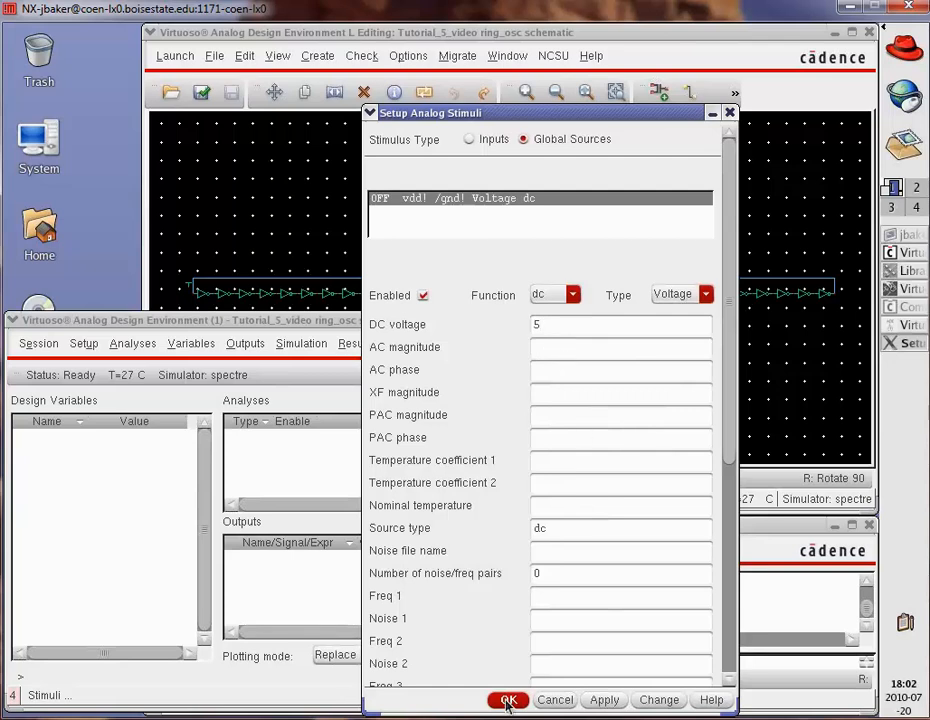
{"action": "left_click", "coordinate": [604, 700]}
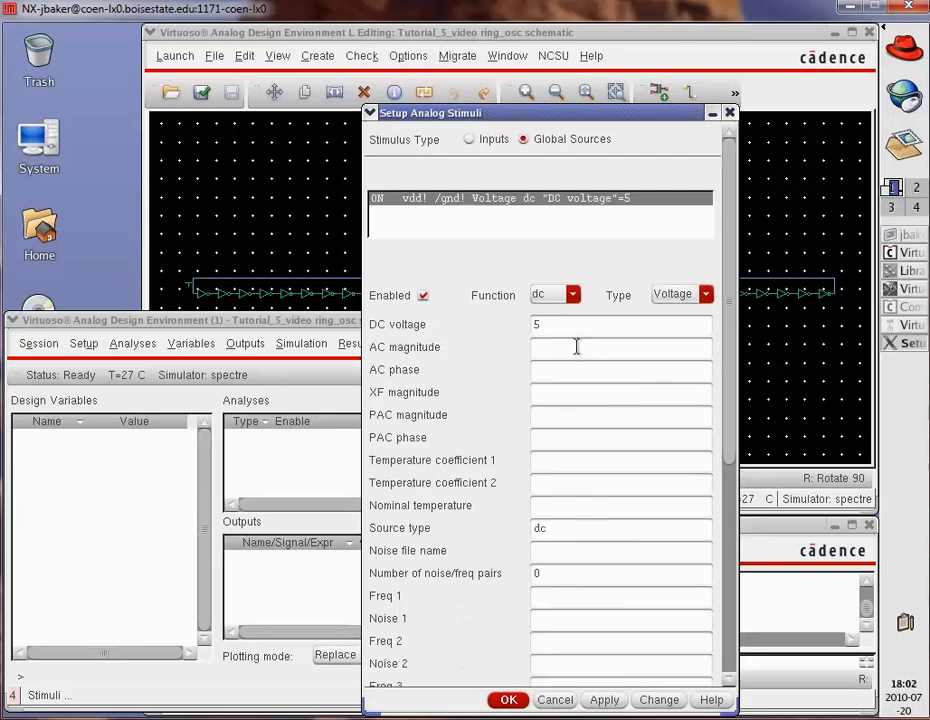
{"action": "left_click", "coordinate": [508, 700]}
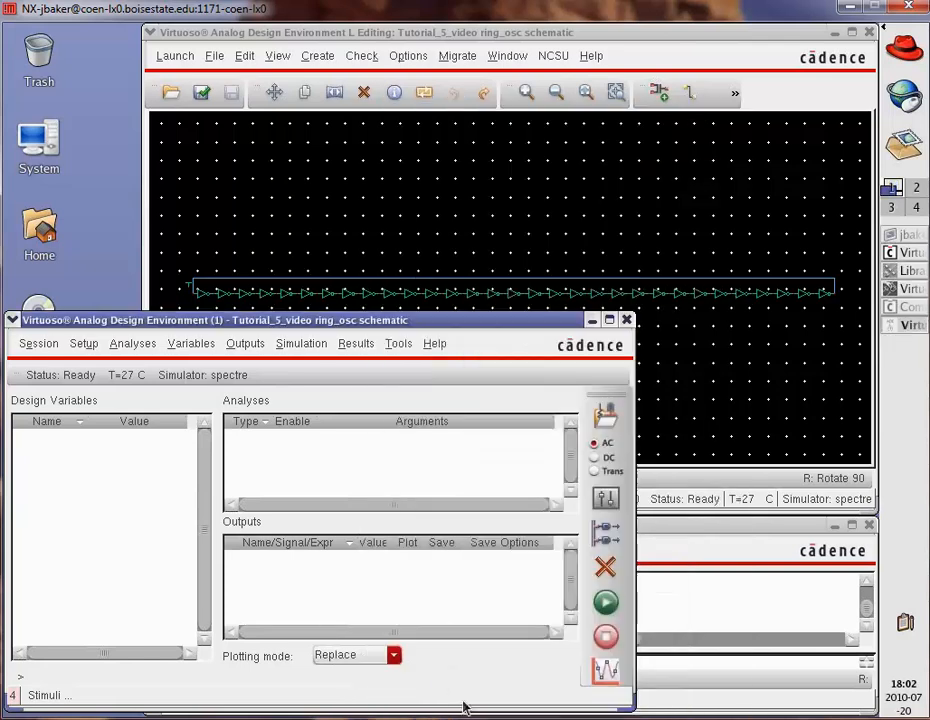
- Select the osc_out feedback wire on the schematic as an output to be plotted
{"action": "left_click", "coordinate": [231, 350]}
{"action": "mouse_move", "coordinate": [280, 428]}
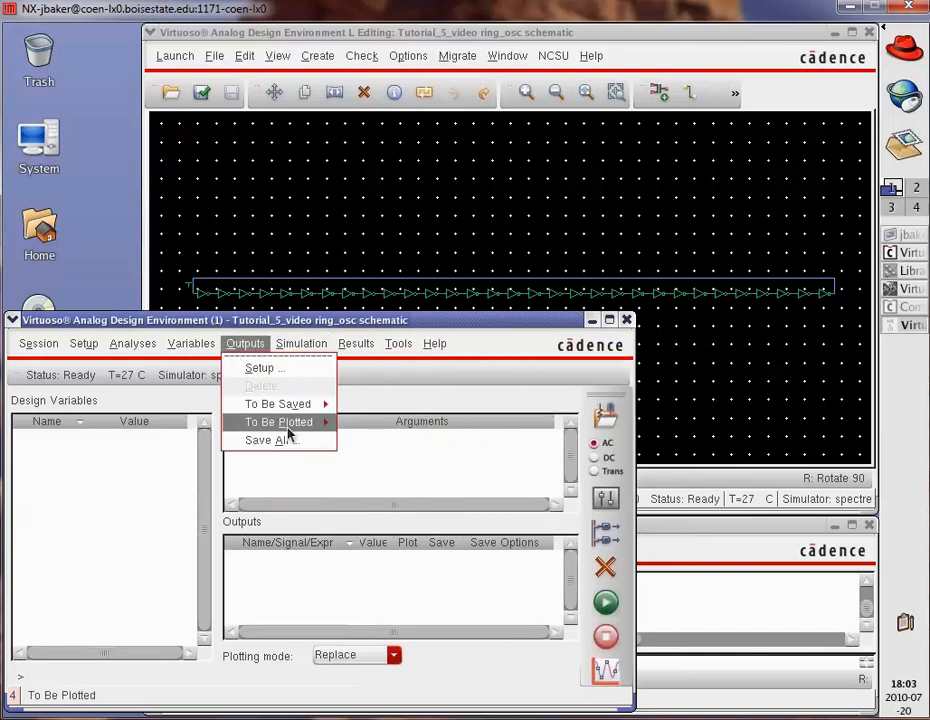
{"action": "left_click", "coordinate": [434, 436]}
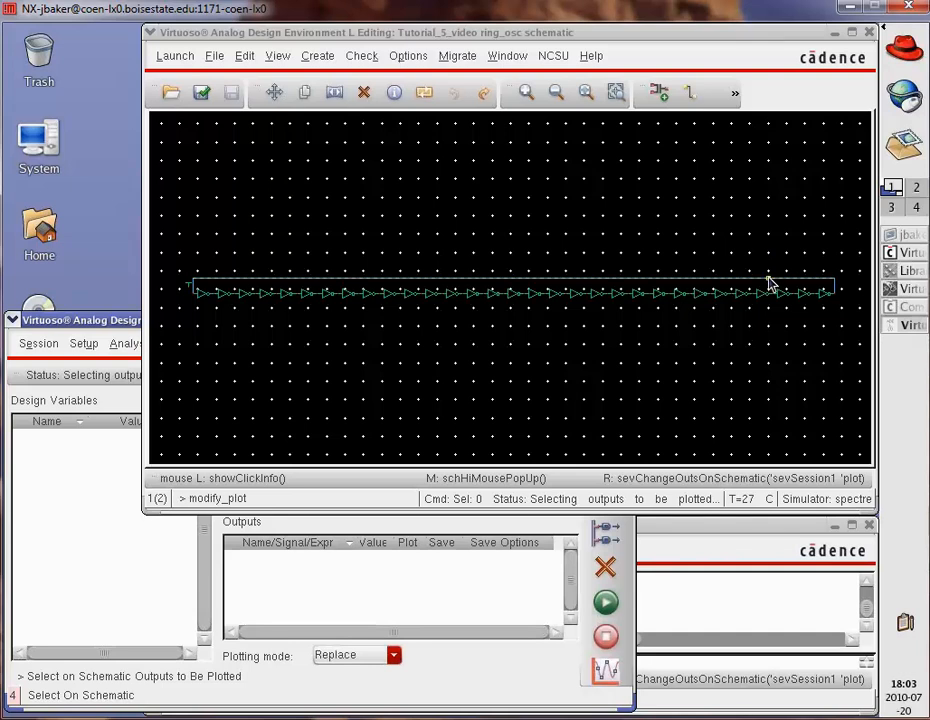
{"action": "left_click", "coordinate": [768, 279]}
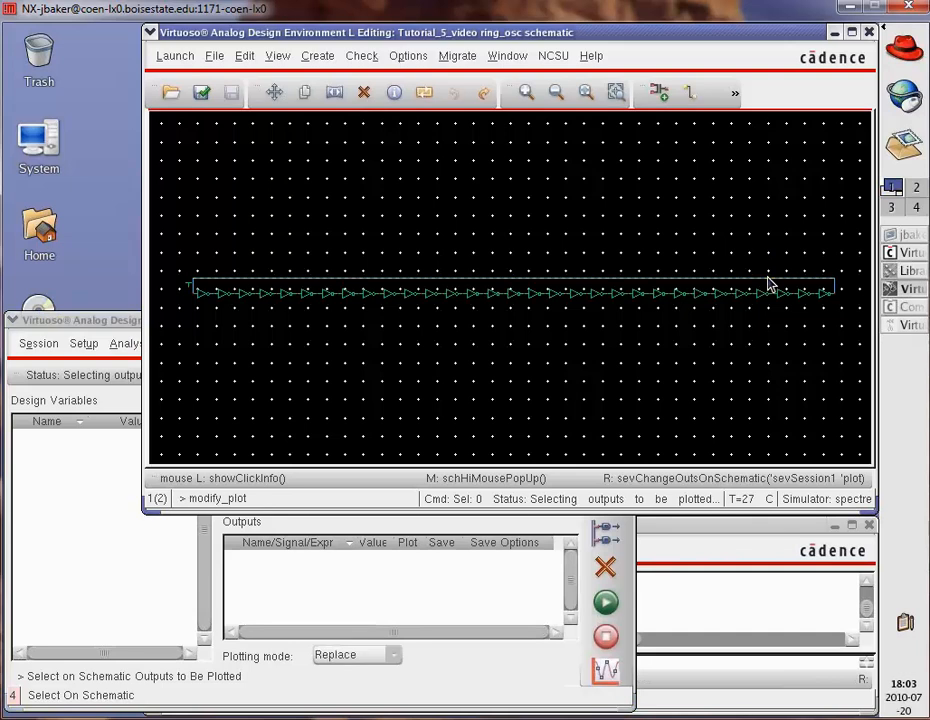
{"action": "left_click", "coordinate": [111, 319]}
- Set up and enable a transient analysis with a stop time of 200n
{"action": "left_click", "coordinate": [142, 344]}
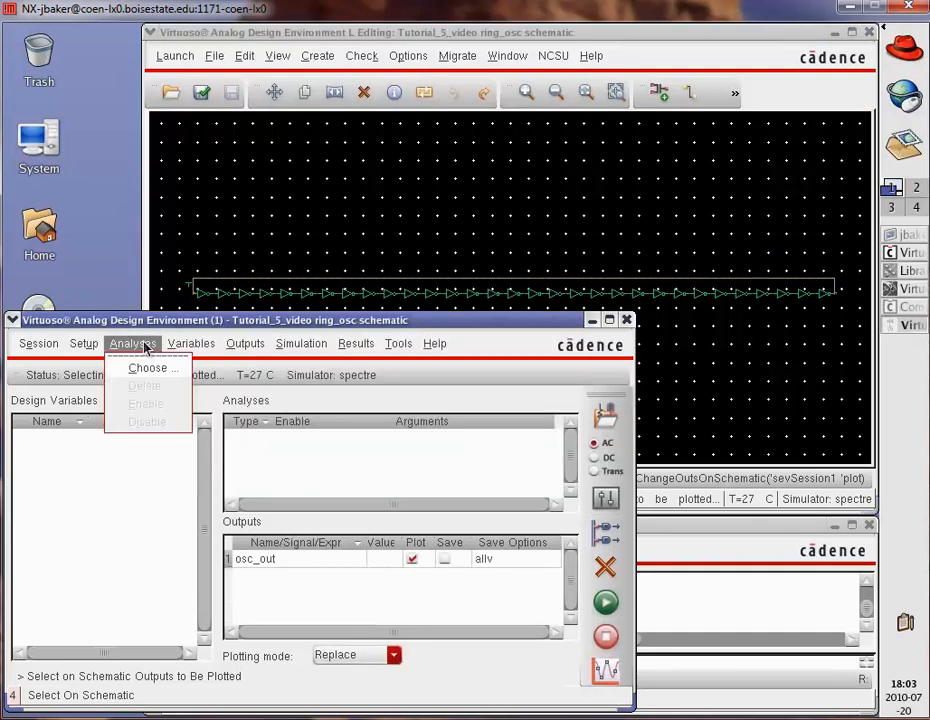
{"action": "left_click", "coordinate": [145, 369]}
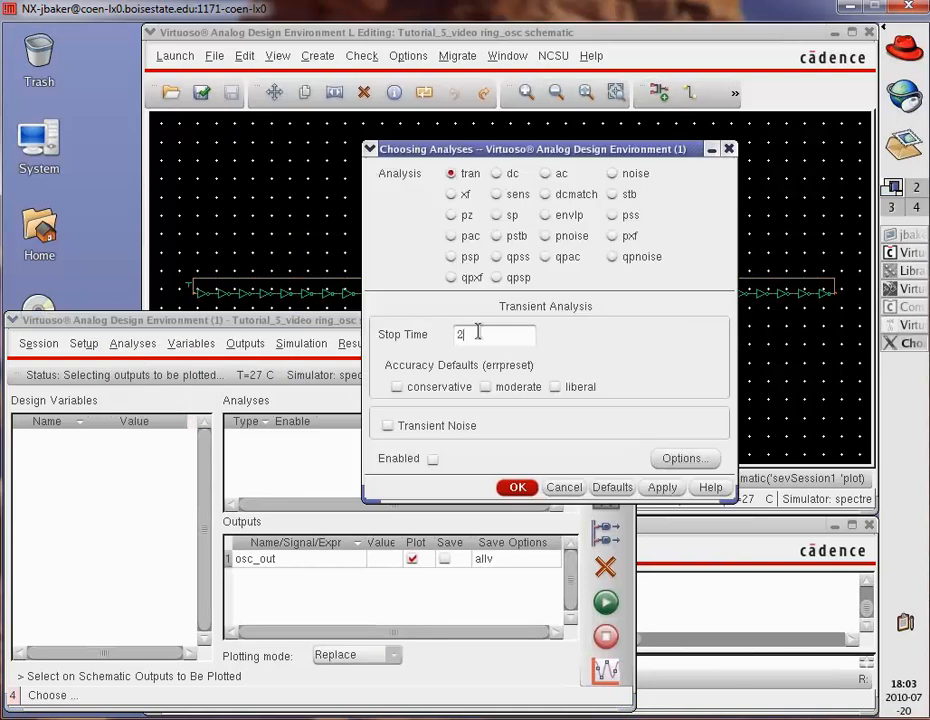
{"action": "type", "text": "200n"}
{"action": "left_click", "coordinate": [432, 458]}
{"action": "left_click", "coordinate": [518, 488]}
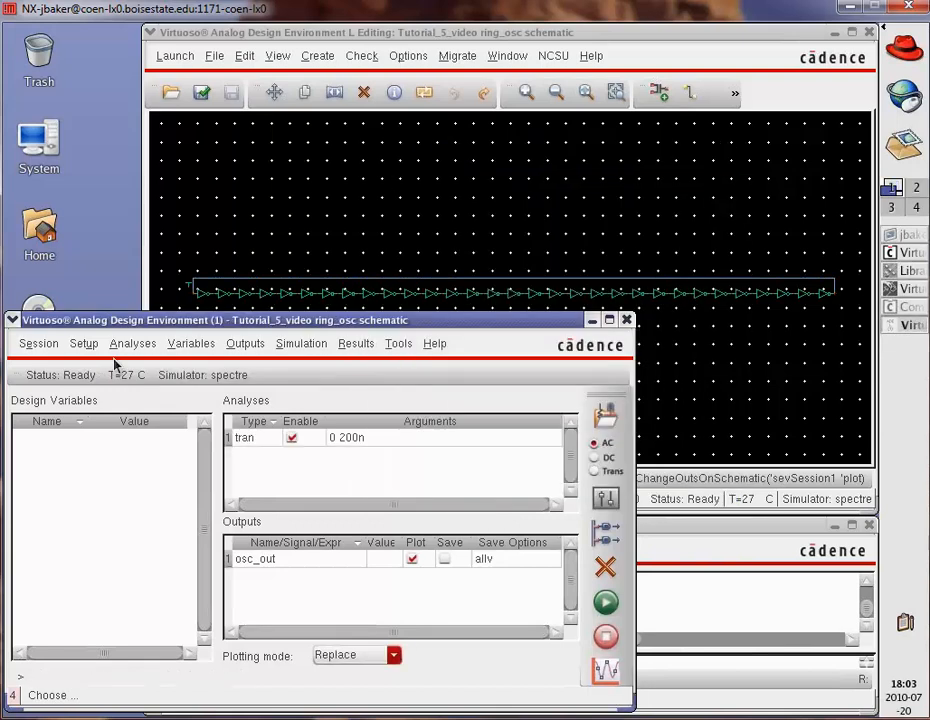
- Save the simulation state as a cellview named spectre_state1 for the ring_osc cell in the Tutorial_5_video library
{"action": "left_click", "coordinate": [38, 343]}
{"action": "left_click", "coordinate": [64, 387]}
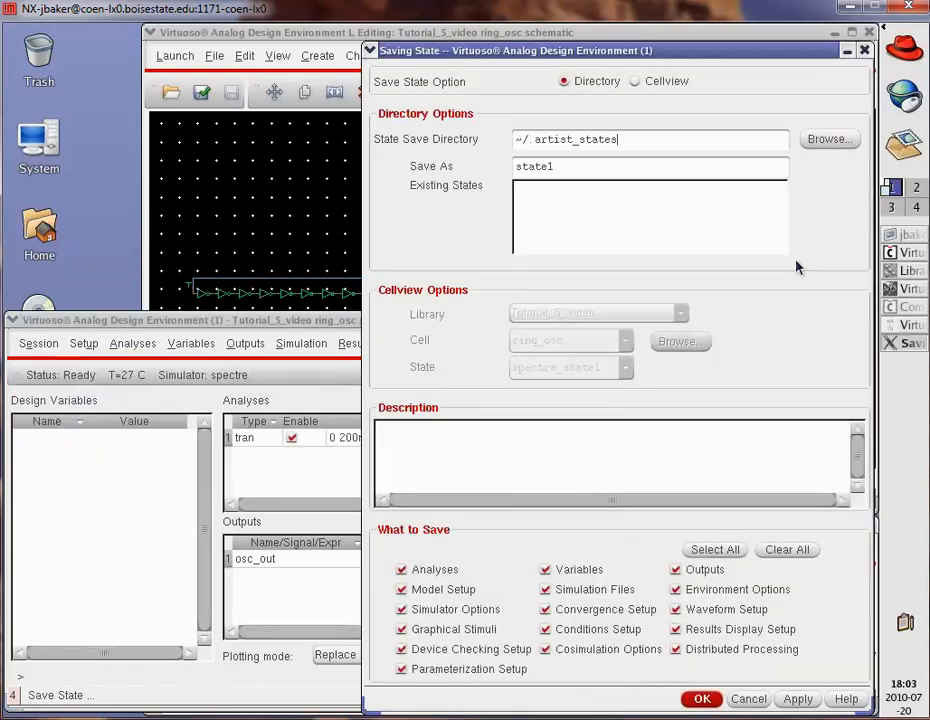
{"action": "left_click", "coordinate": [634, 82]}
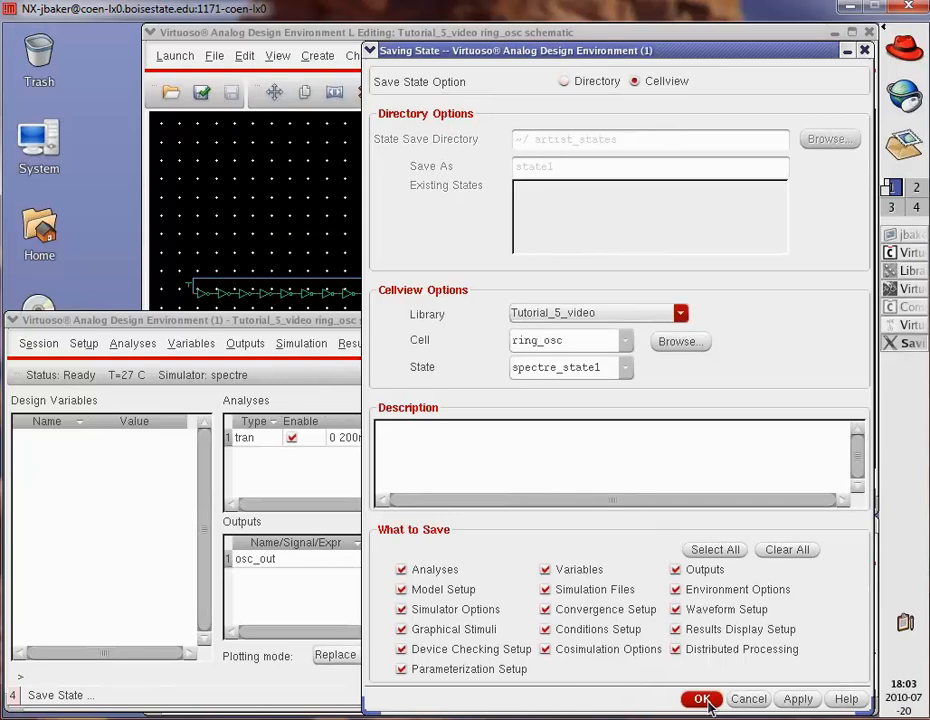
{"action": "left_click", "coordinate": [703, 699]}
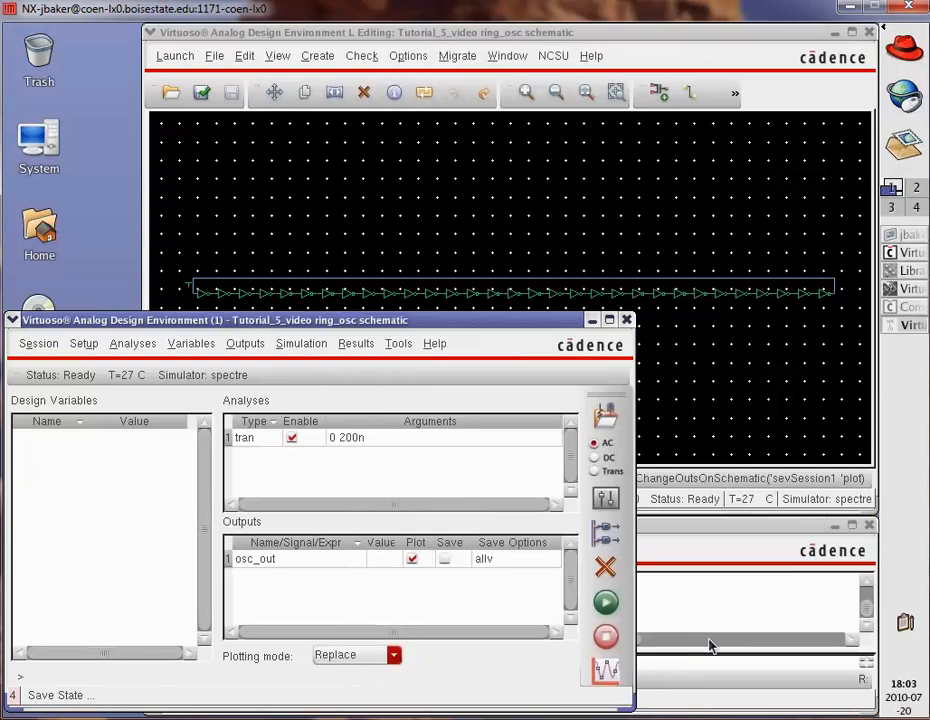
- Netlist and run the transient simulation, view the osc_out plot, and close the waveform and output log windows
{"action": "left_click", "coordinate": [606, 600]}
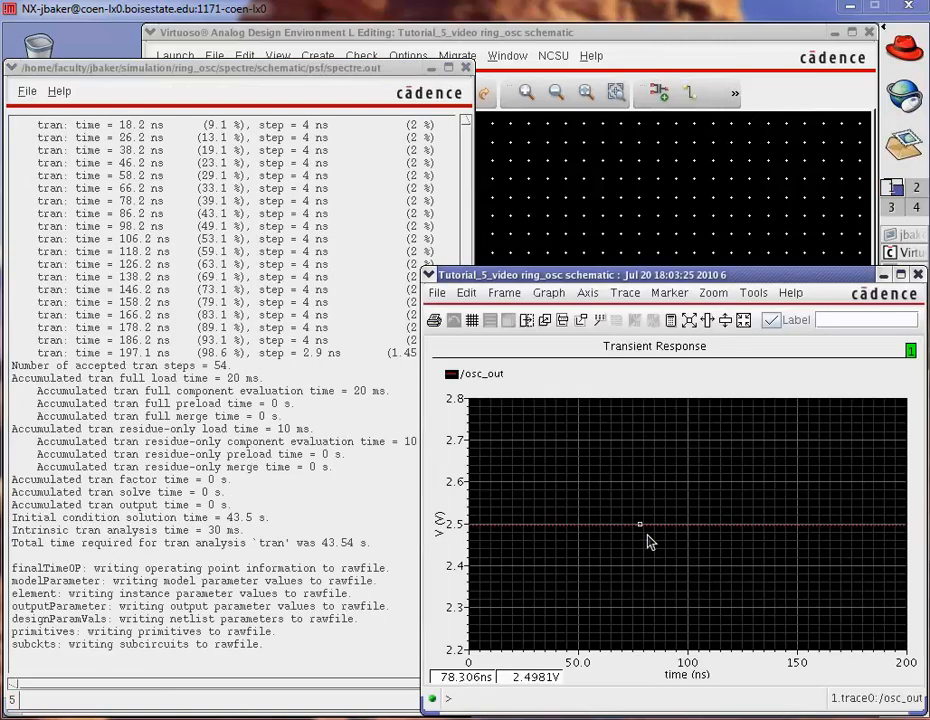
{"action": "left_click", "coordinate": [918, 276]}
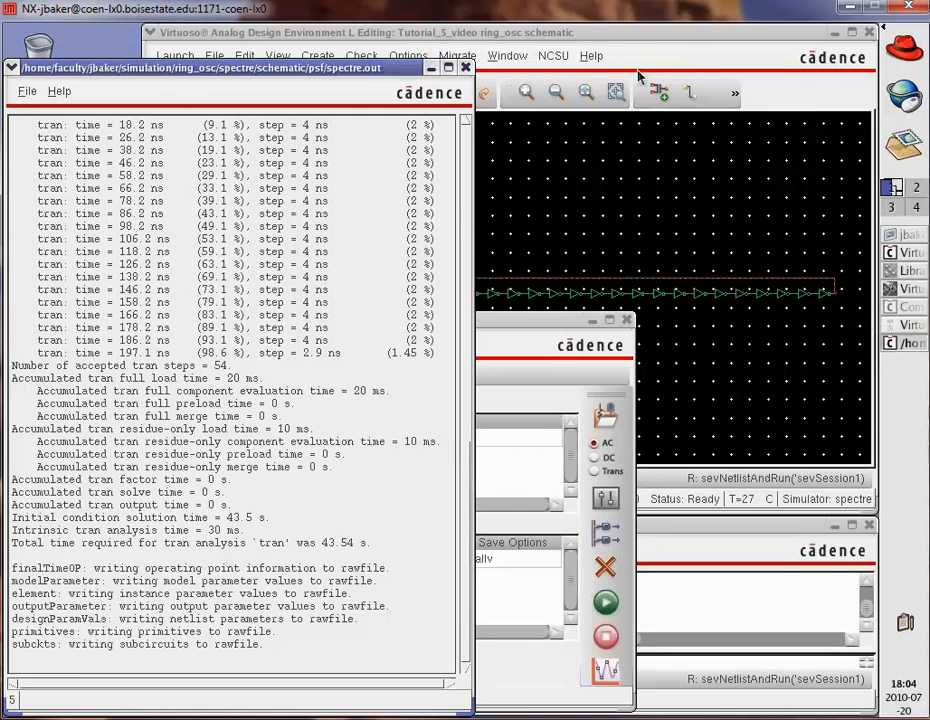
{"action": "left_click", "coordinate": [466, 68]}
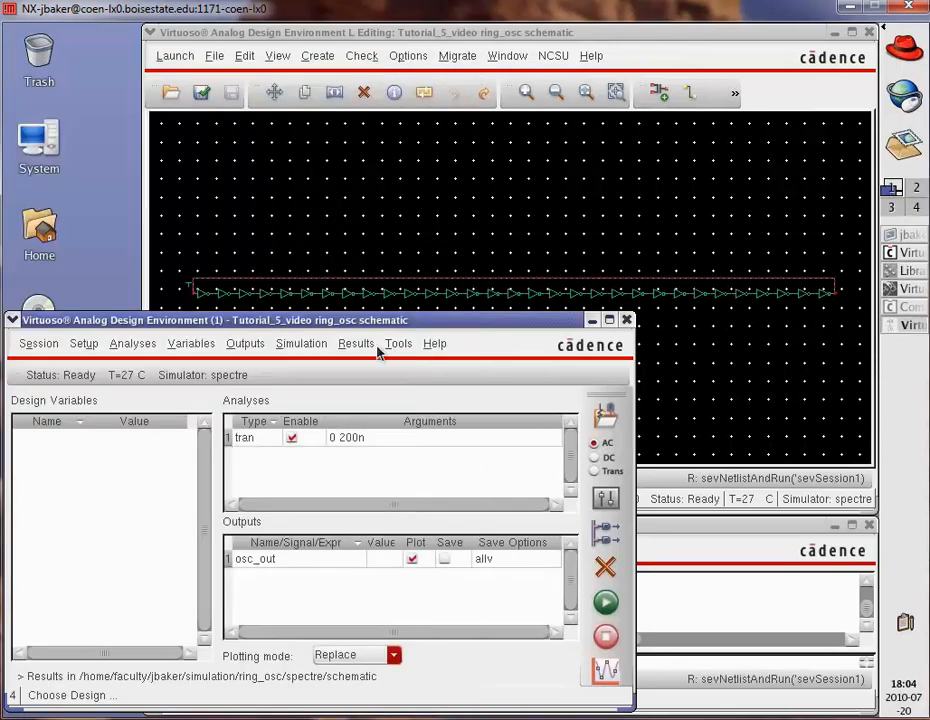
- Add an initial condition of 0 on the osc_out wire as a convergence aid
{"action": "left_click", "coordinate": [394, 345]}
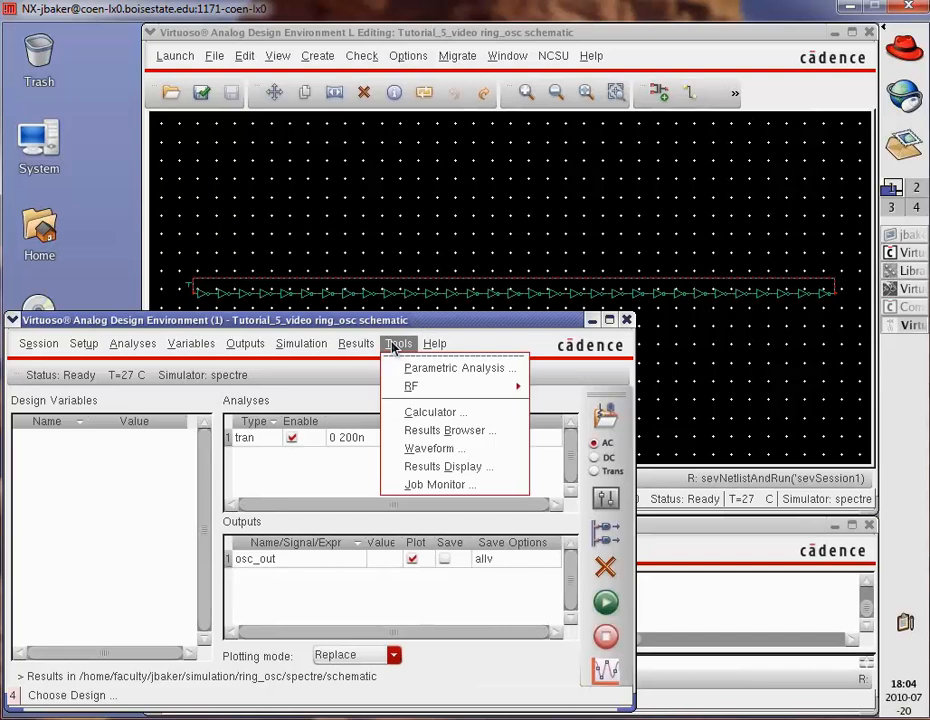
{"action": "mouse_move", "coordinate": [355, 344]}
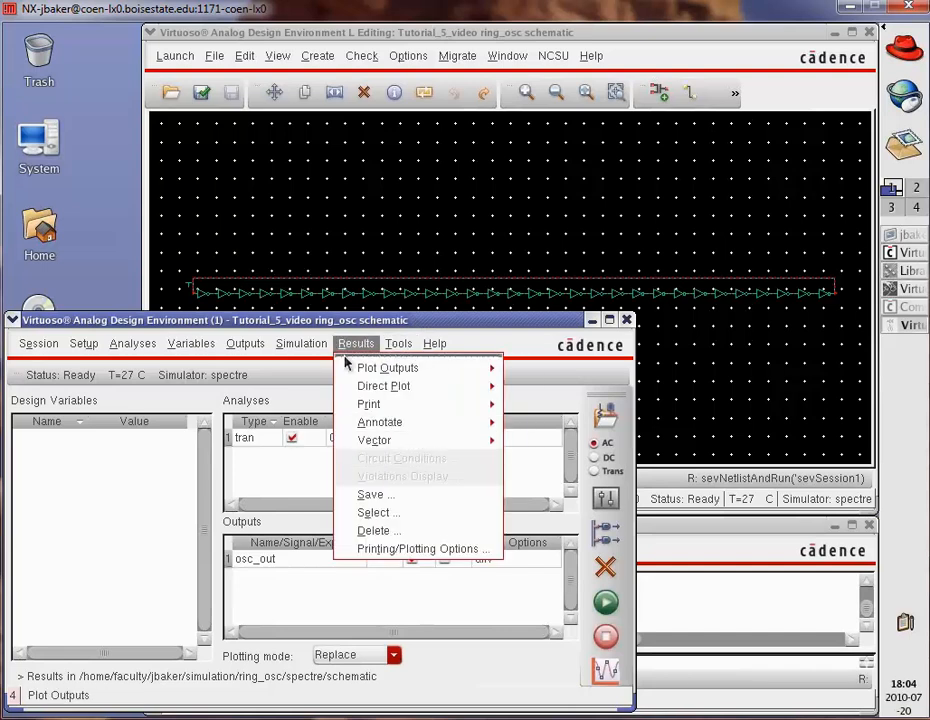
{"action": "mouse_move", "coordinate": [303, 350]}
{"action": "mouse_move", "coordinate": [378, 503]}
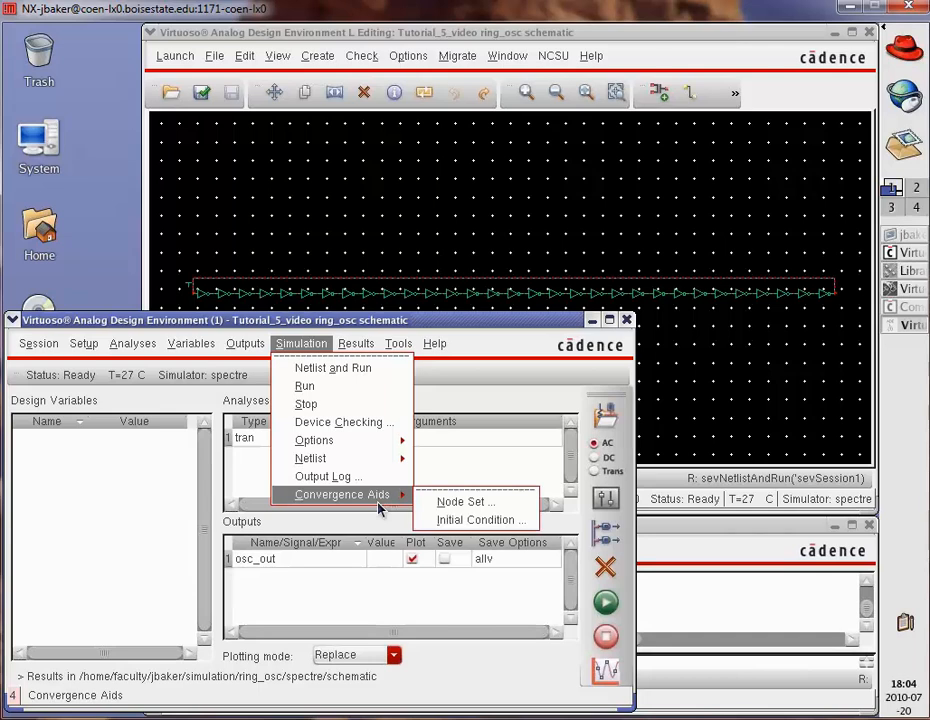
{"action": "left_click", "coordinate": [479, 520]}
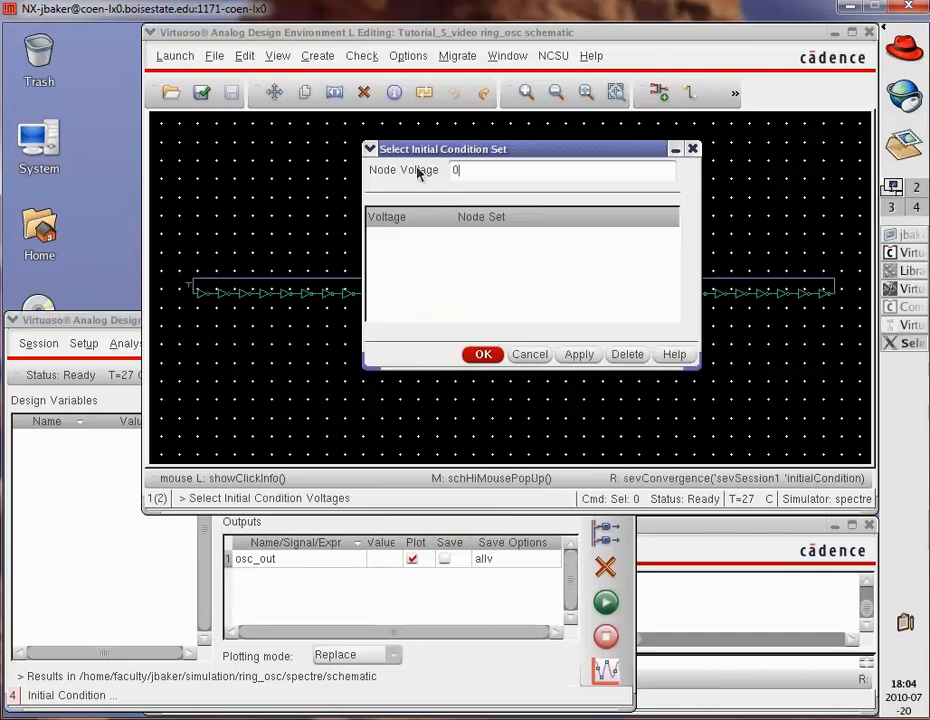
{"action": "left_click", "coordinate": [781, 284]}
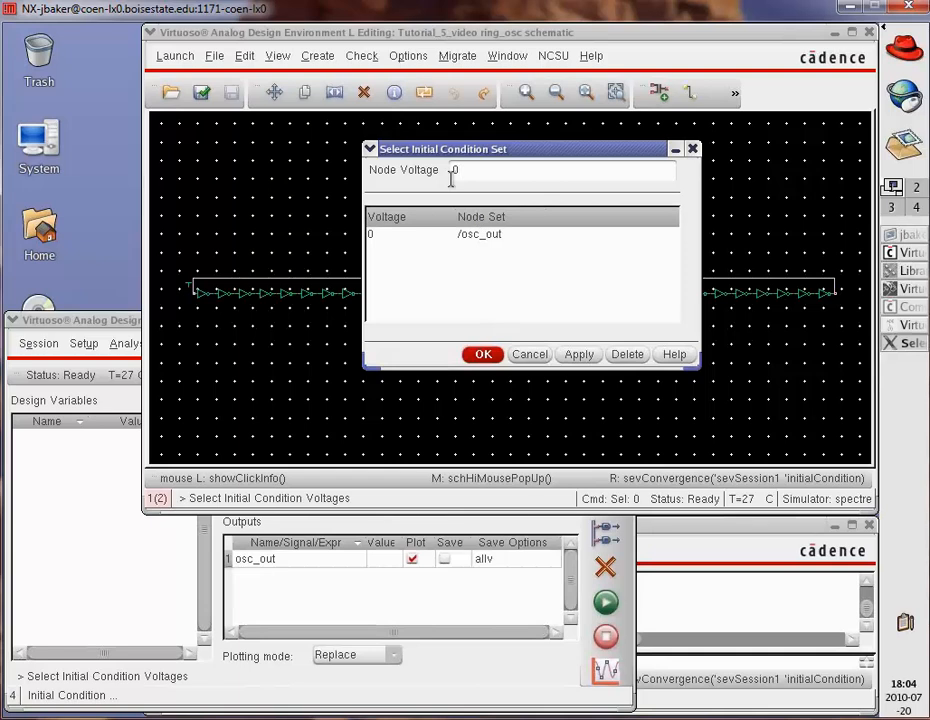
{"action": "left_click", "coordinate": [483, 356]}
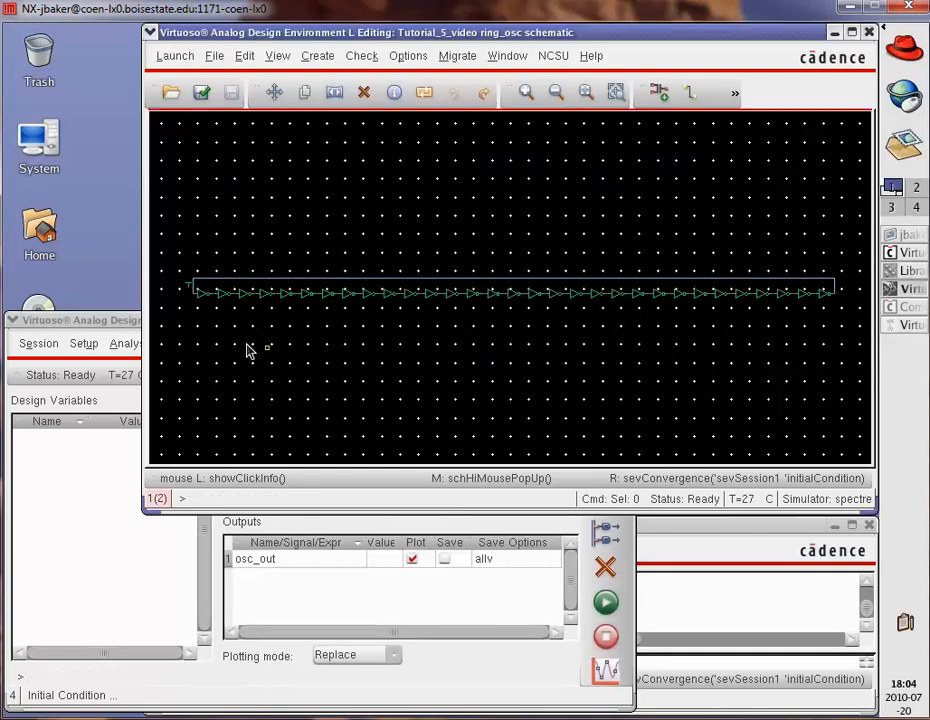
- Save the simulation state again to the ring_osc cellview, overwriting spectre_state1
{"action": "left_click", "coordinate": [116, 321]}
{"action": "left_click", "coordinate": [62, 345]}
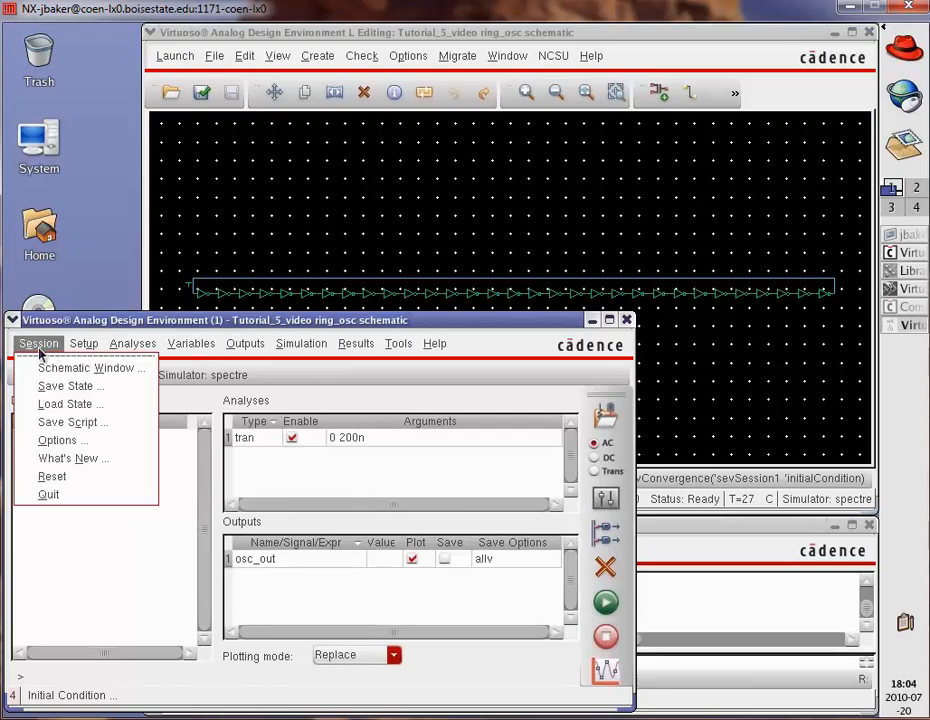
{"action": "left_click", "coordinate": [75, 386]}
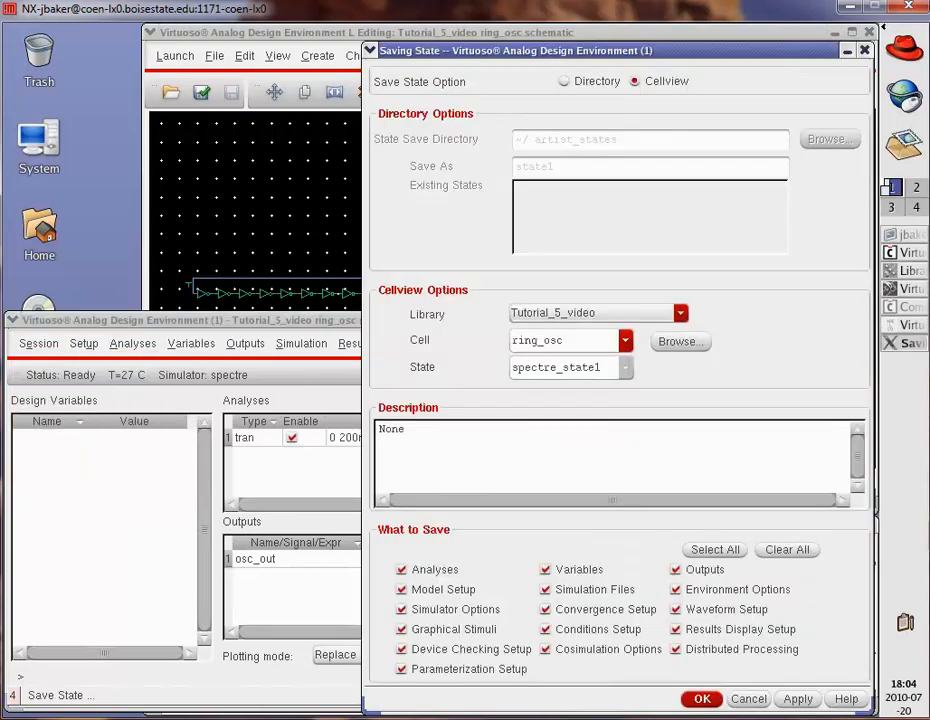
{"action": "left_click", "coordinate": [702, 698]}
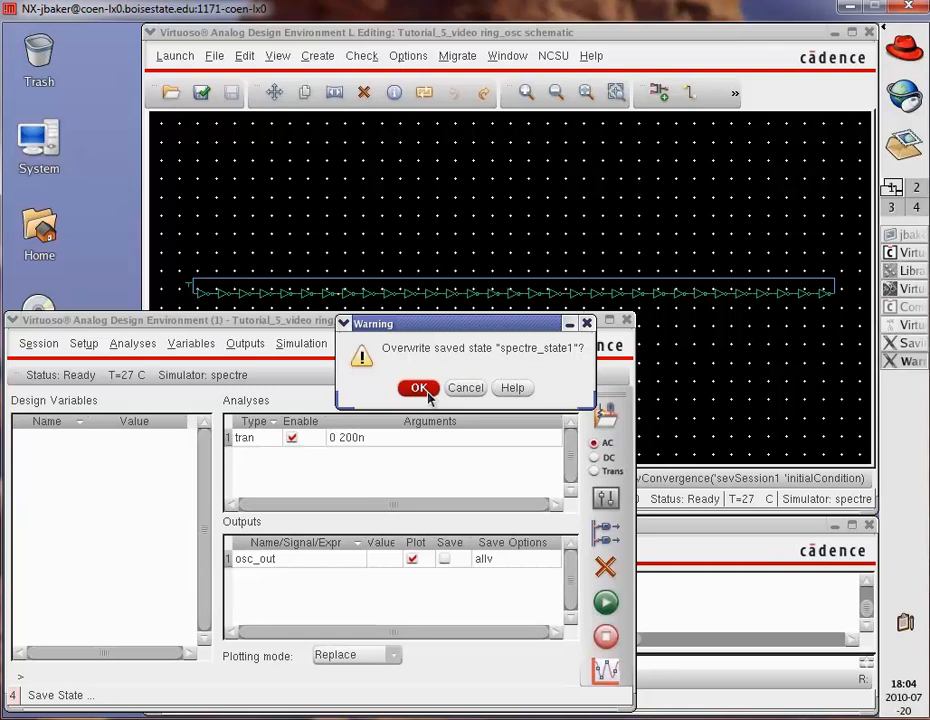
{"action": "left_click", "coordinate": [424, 390]}
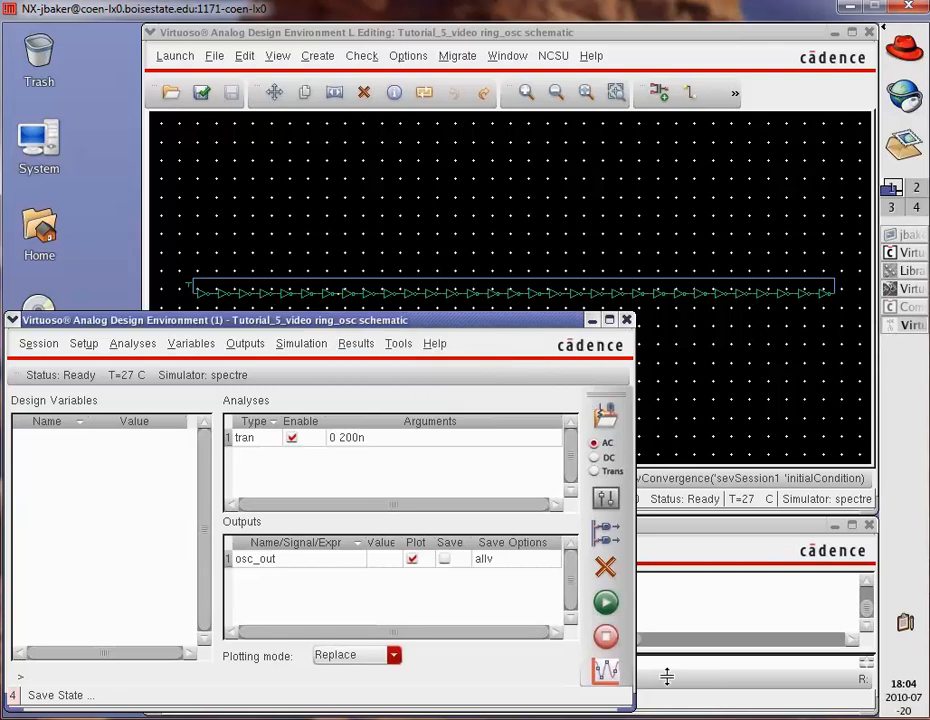
- Rerun the transient simulation with the initial condition, view the osc_out plot, and close the output log, waveform and simulation windows
{"action": "left_click", "coordinate": [605, 601]}
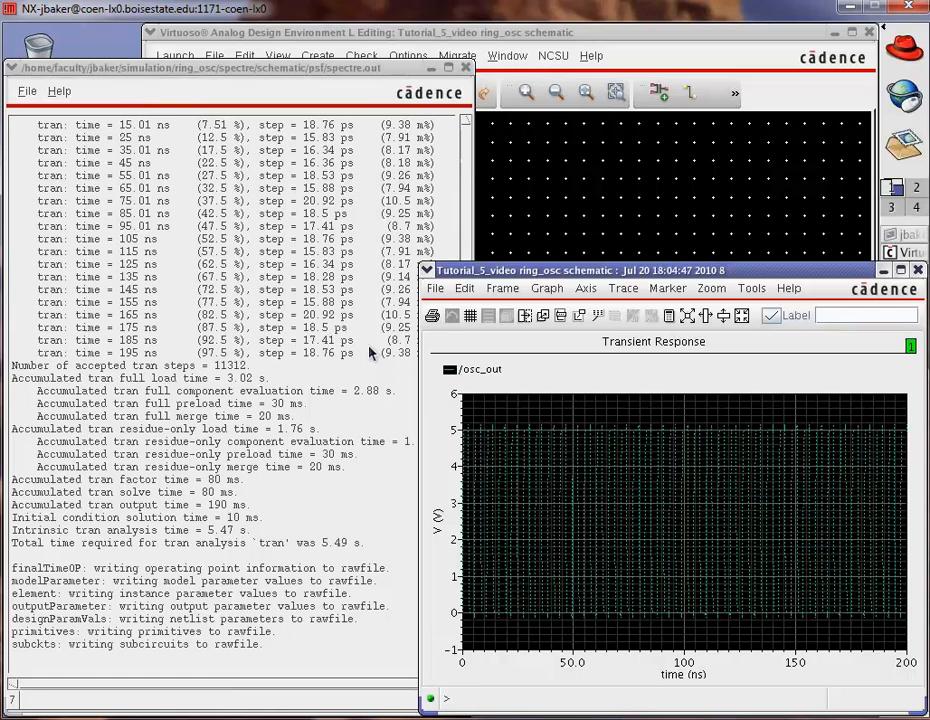
{"action": "left_click", "coordinate": [465, 68]}
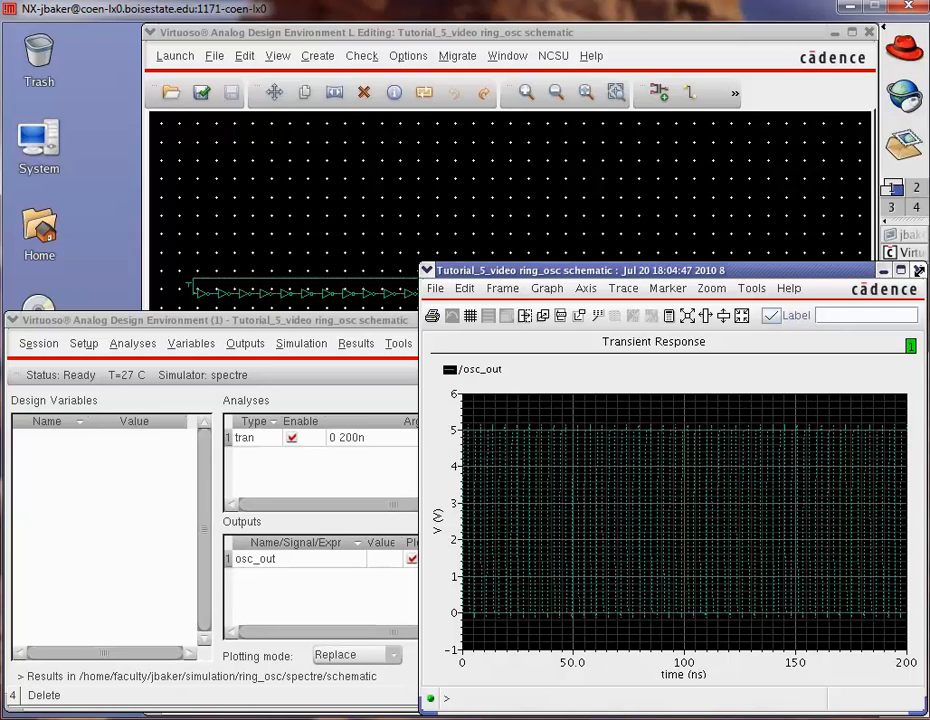
{"action": "left_click", "coordinate": [918, 270]}
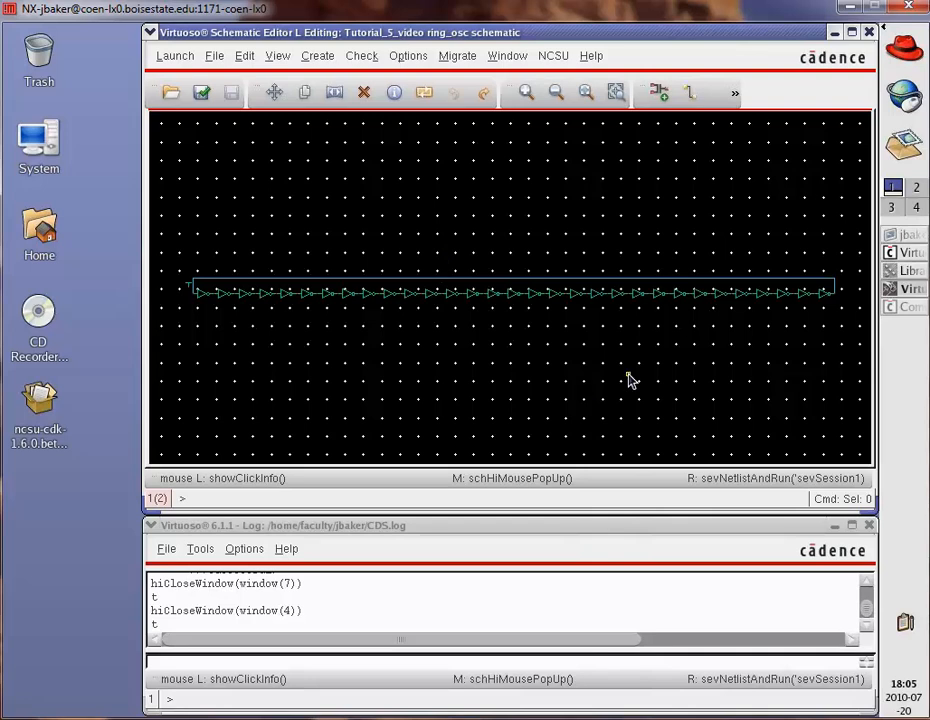
- Delete all inverters from the third one to the end of the chain, along with the long horizontal feedback wire
{"action": "left_click", "coordinate": [850, 355]}
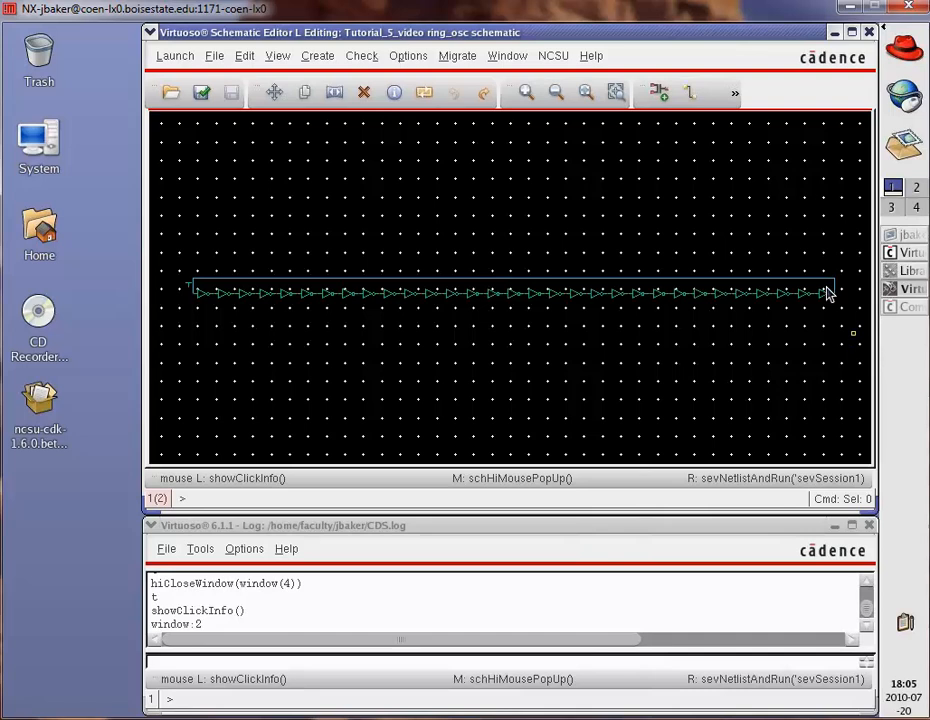
{"action": "left_click_drag", "start_coordinate": [852, 332], "coordinate": [225, 253]}
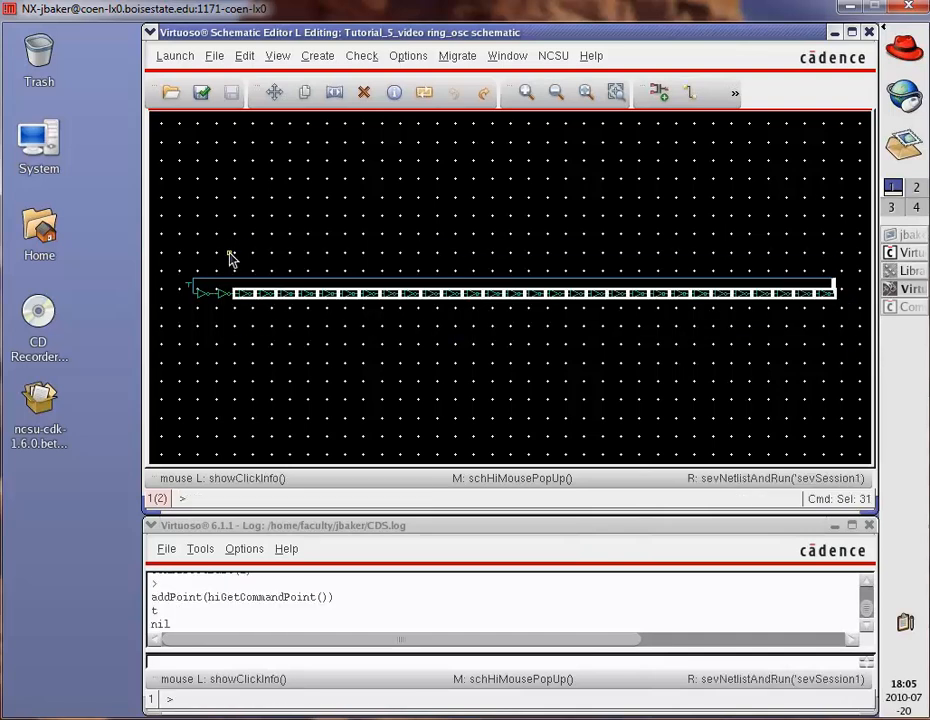
{"action": "key", "text": "Delete"}
{"action": "left_click", "coordinate": [337, 281]}
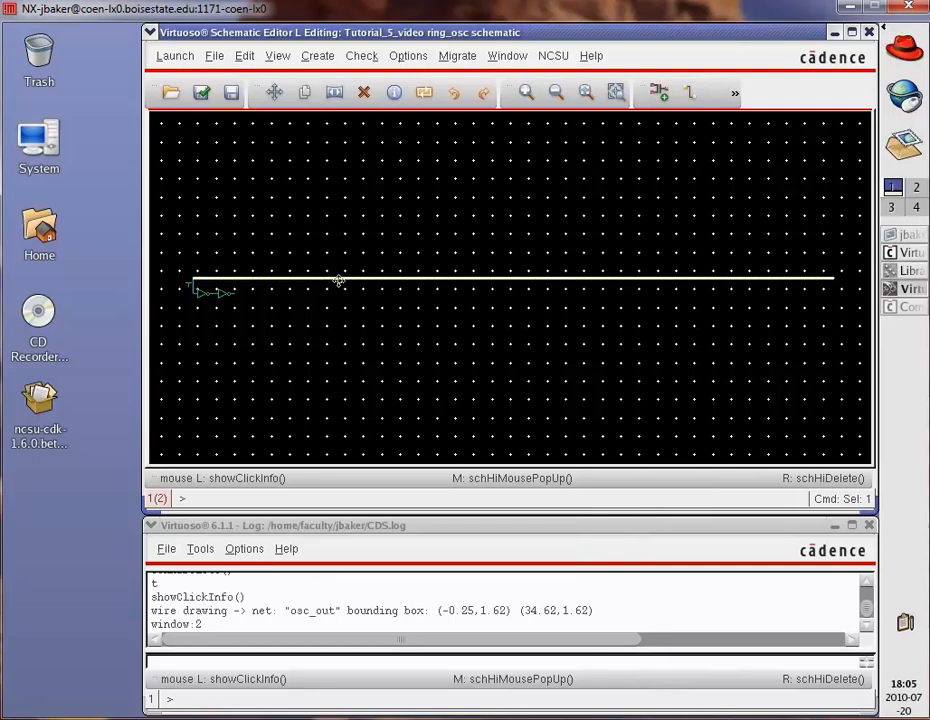
{"action": "key", "text": "Delete"}
- Delete the second inverter and the leftover vertical osc_out wire, keeping only vdd and the first inverter
{"action": "key", "text": "f"}
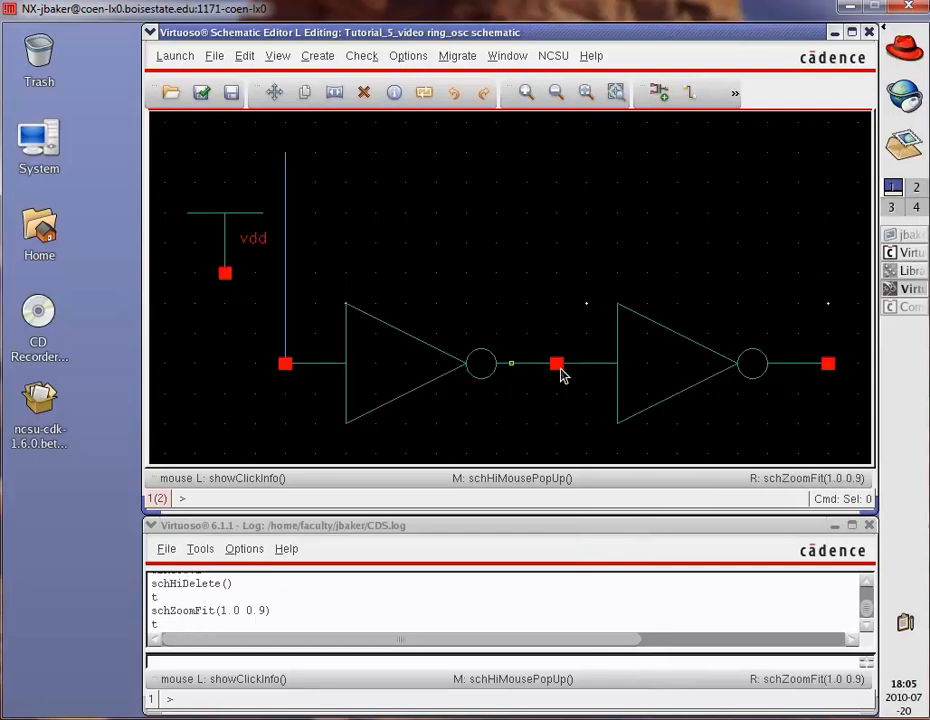
{"action": "left_click", "coordinate": [695, 381]}
{"action": "key", "text": "Delete"}
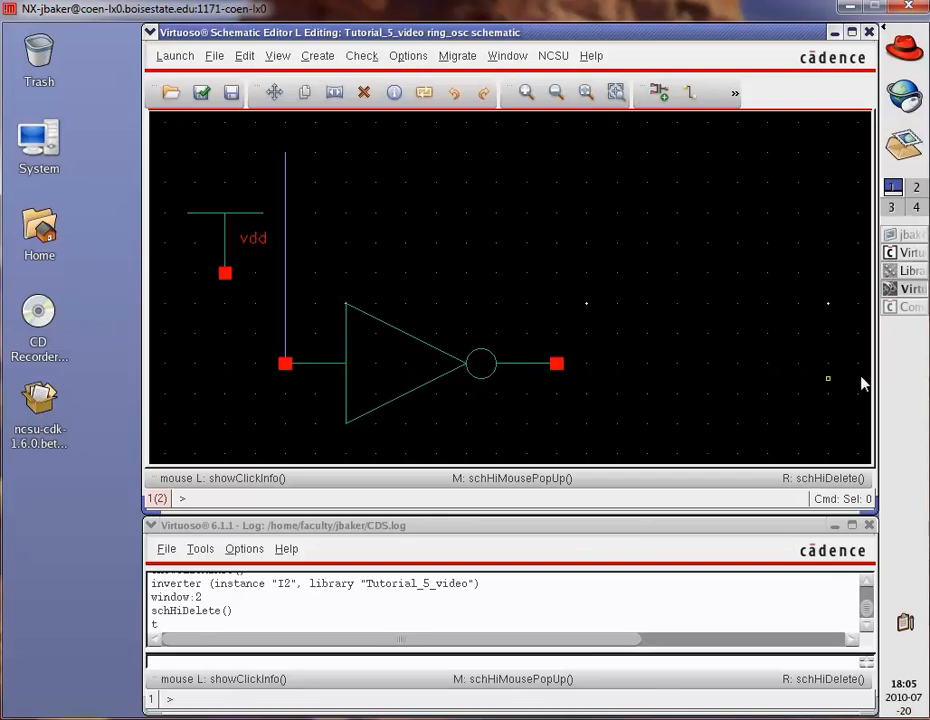
{"action": "left_click", "coordinate": [287, 292]}
{"action": "key", "text": "Delete"}
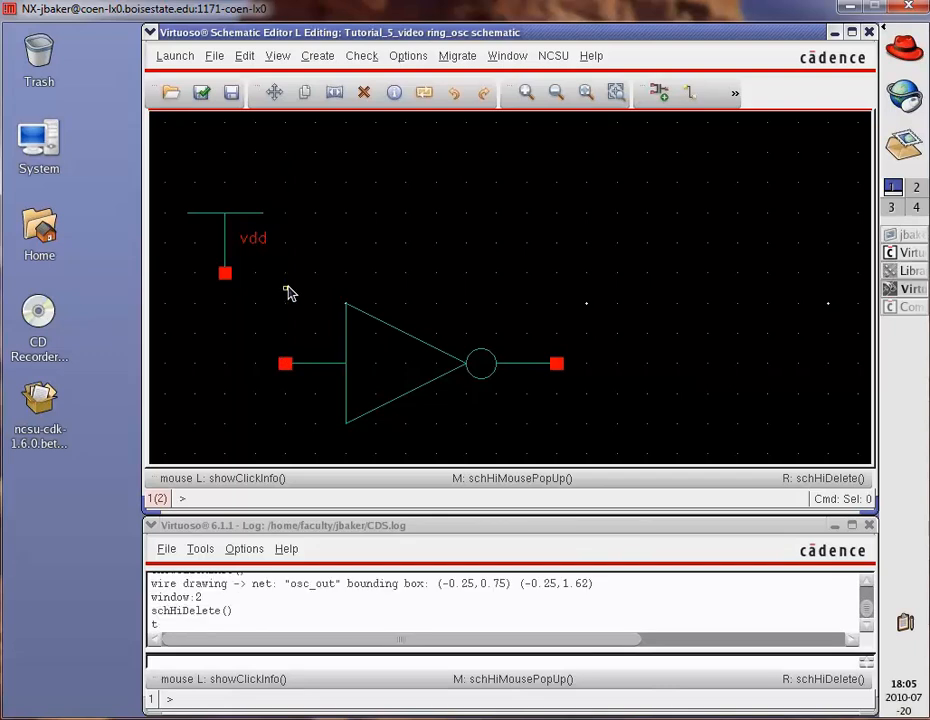
- Rename the remaining inverter instance to I0<1:31> and display the instance name's value on the schematic
{"action": "left_click", "coordinate": [374, 376]}
{"action": "key", "text": "q"}
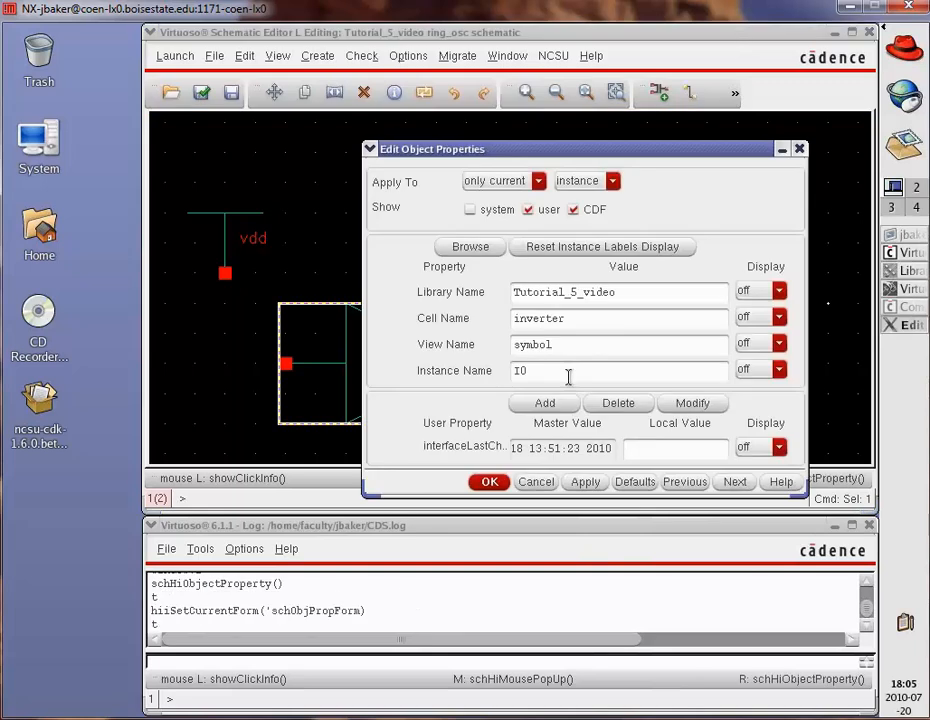
{"action": "type", "text": ":31>"}
{"action": "left_click", "coordinate": [778, 370]}
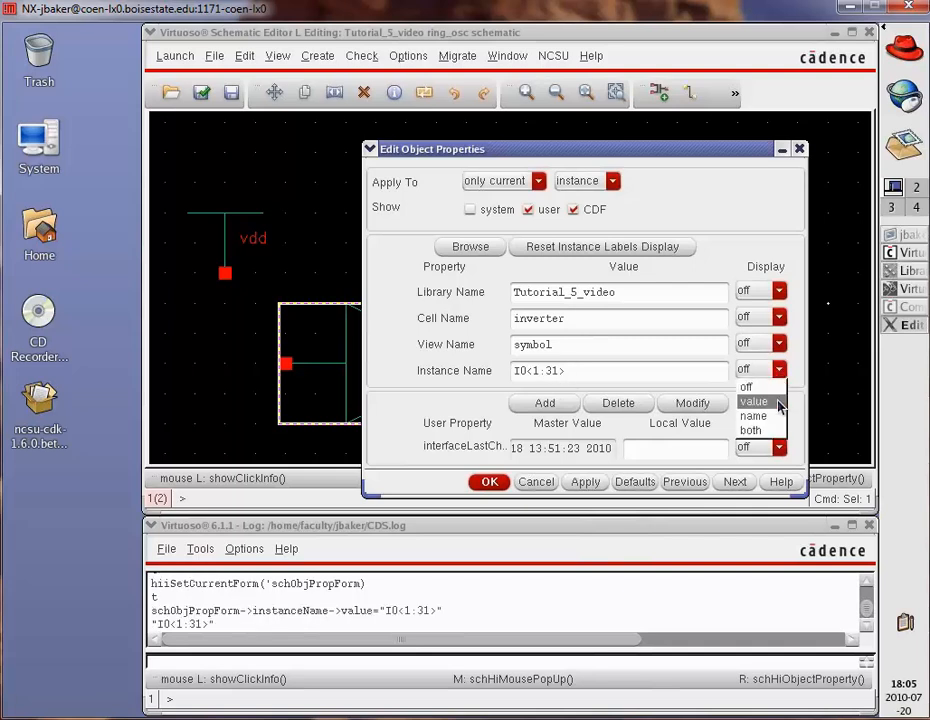
{"action": "left_click", "coordinate": [770, 401]}
{"action": "left_click", "coordinate": [489, 481]}
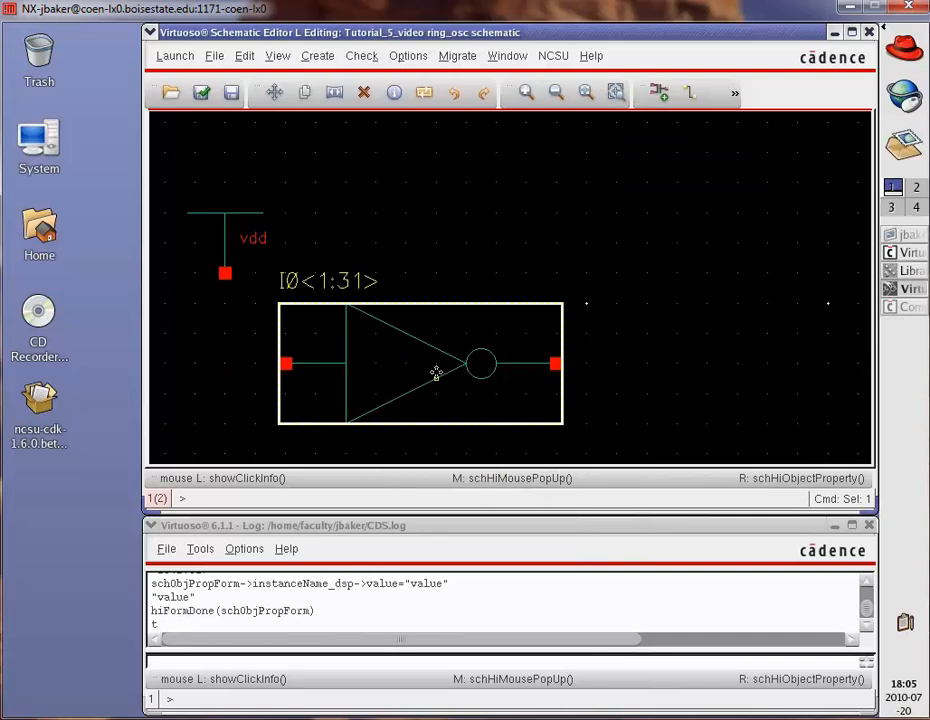
- Draw a horizontal wide wire extending outward from the output pin of the I0<1:31> inverter
{"action": "left_click", "coordinate": [737, 95]}
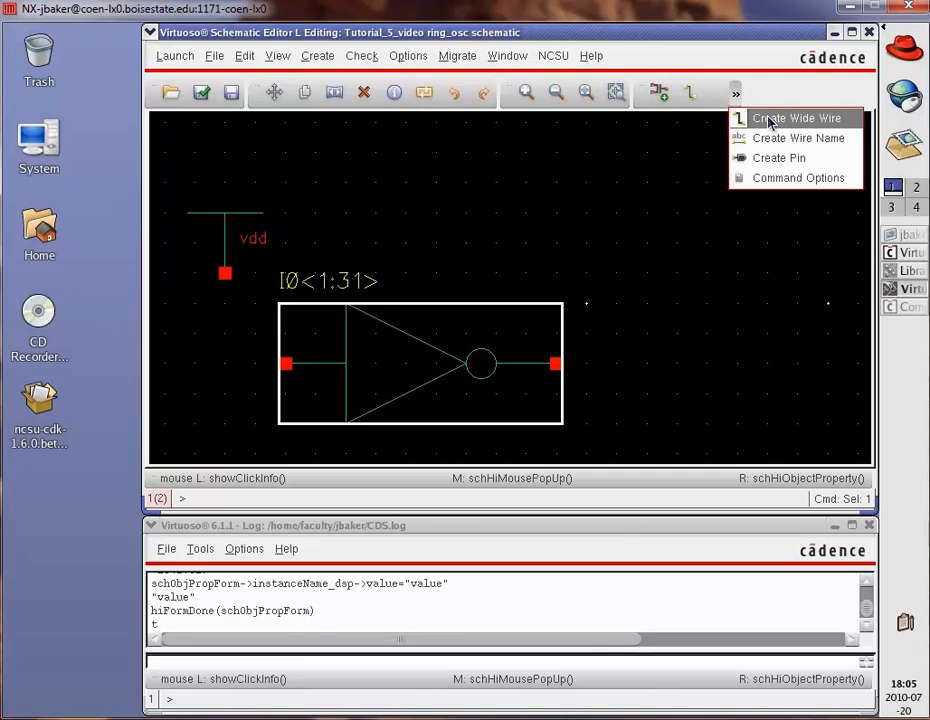
{"action": "key", "text": "i"}
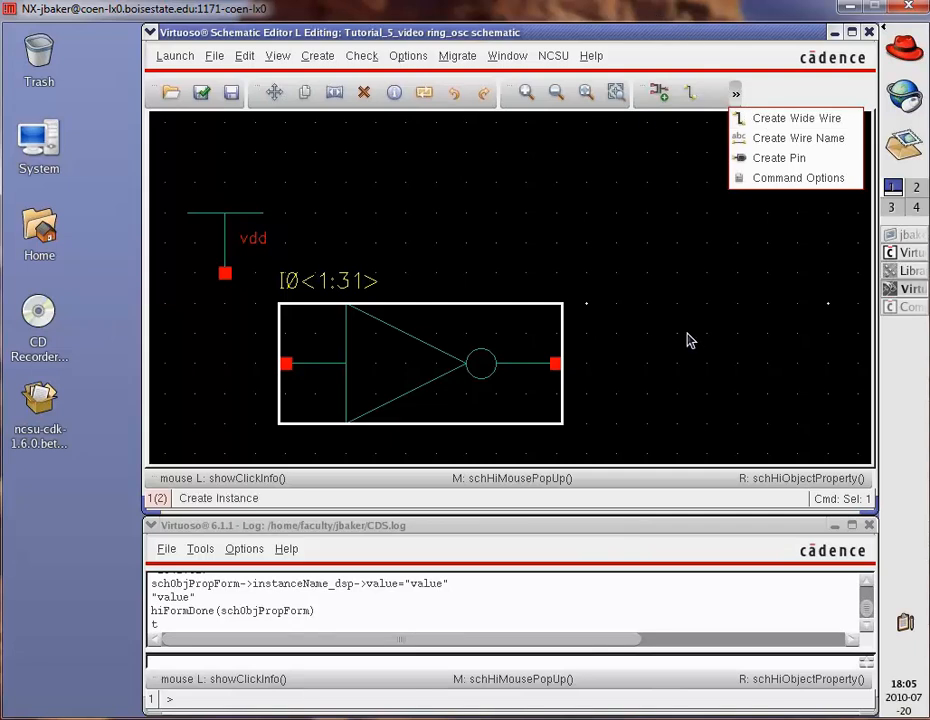
{"action": "left_click", "coordinate": [770, 118]}
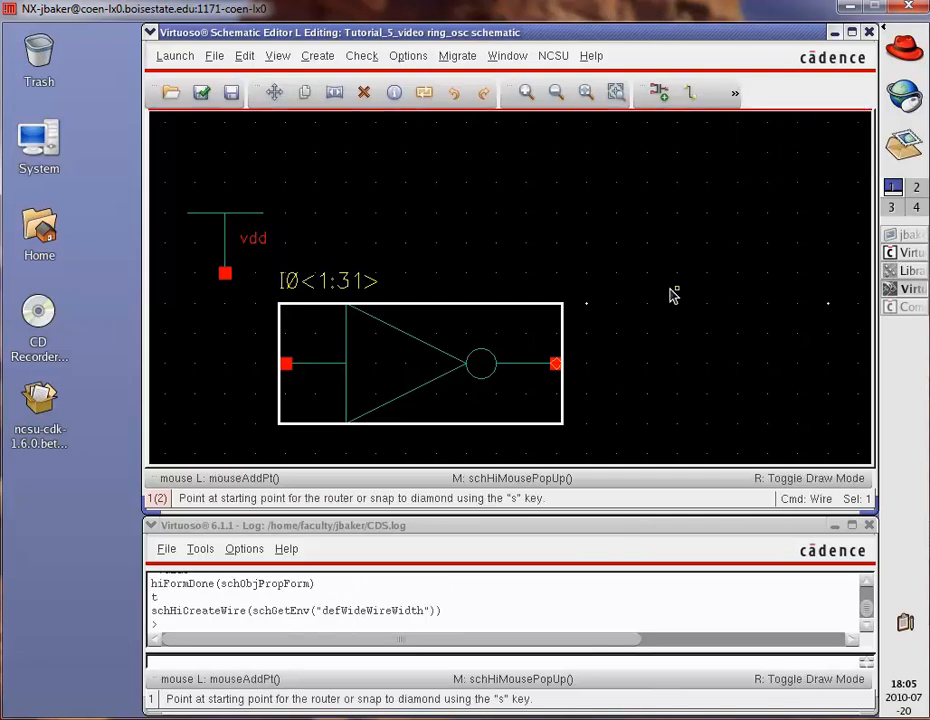
{"action": "left_click", "coordinate": [557, 365]}
{"action": "left_click", "coordinate": [803, 374]}
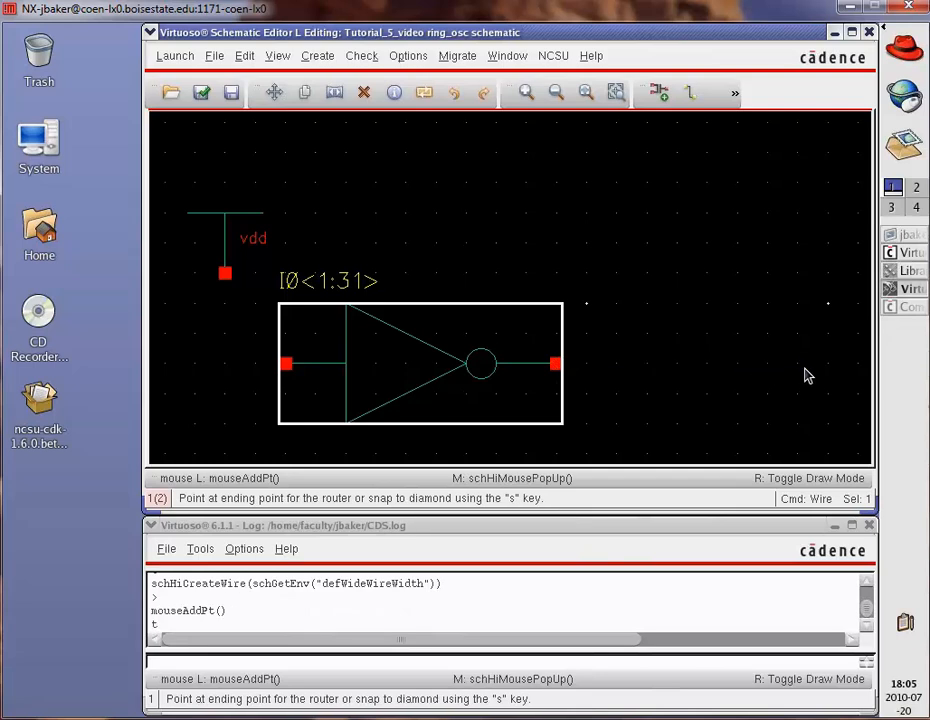
{"action": "key", "text": "Escape"}
{"action": "left_click", "coordinate": [596, 202]}
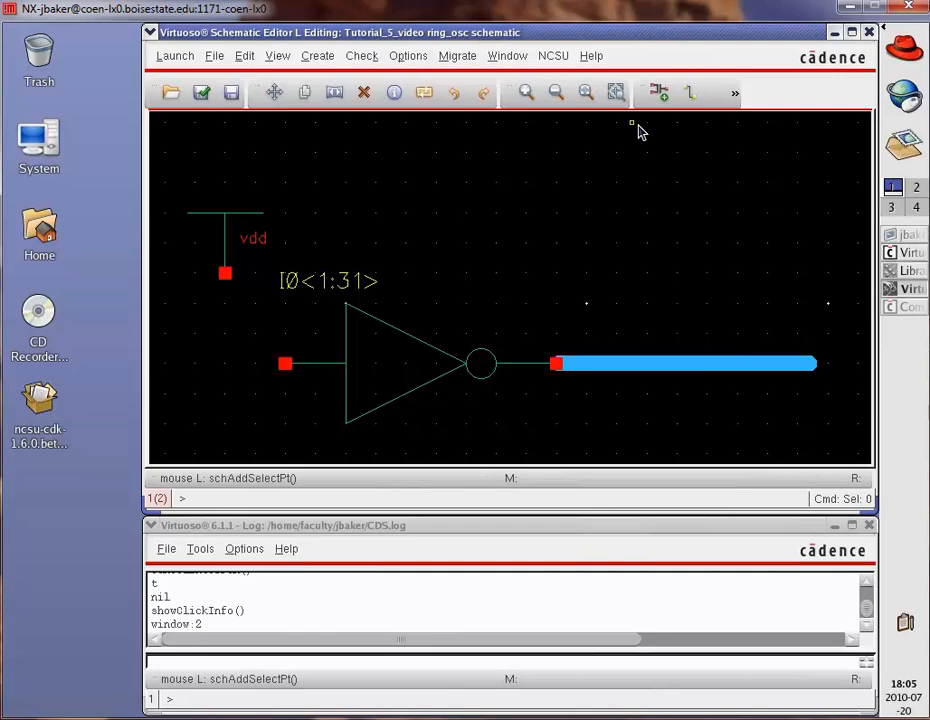
- Draw a horizontal wide wire extending outward from the input pin of the I0<1:31> inverter
{"action": "key", "text": "shift+w"}
{"action": "left_click", "coordinate": [285, 364]}
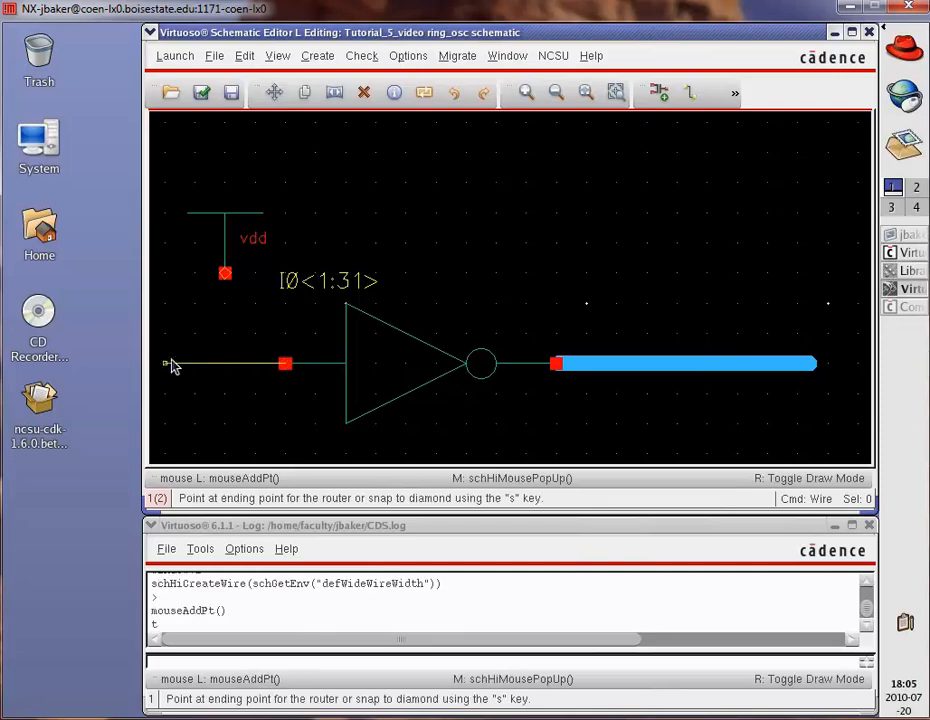
{"action": "scroll", "coordinate": [166, 366], "scroll_direction": "down", "scroll_amount": 1, "text": "ctrl"}
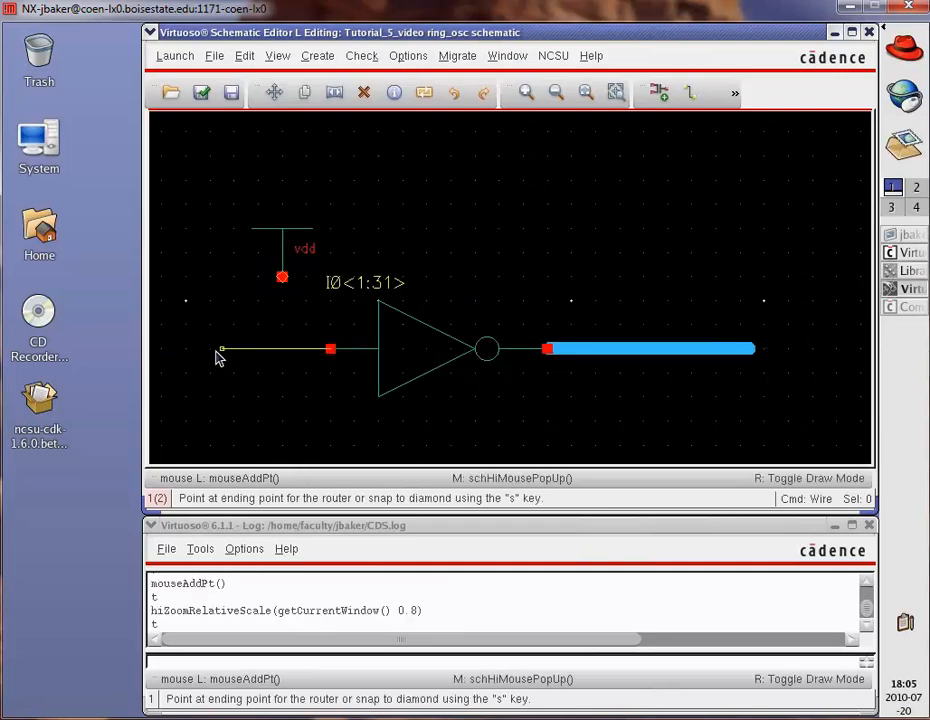
{"action": "left_click", "coordinate": [206, 350]}
{"action": "key", "text": "Escape"}
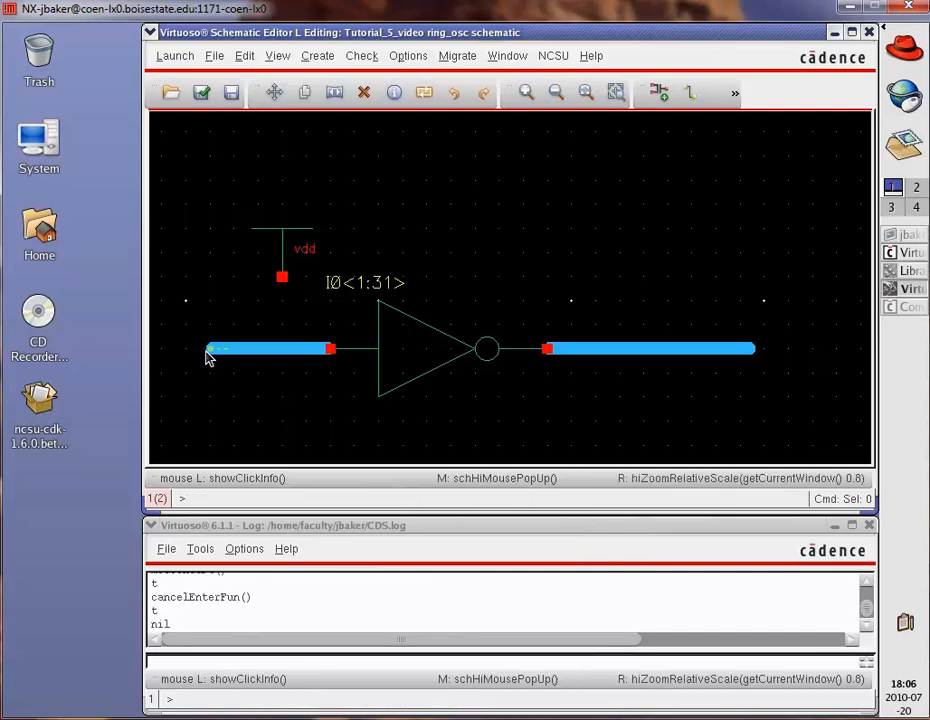
- Label the wide wire on the inverter's input with the wire name osc_out,out<1:30>
{"action": "key", "text": "f"}
{"action": "key", "text": "l"}
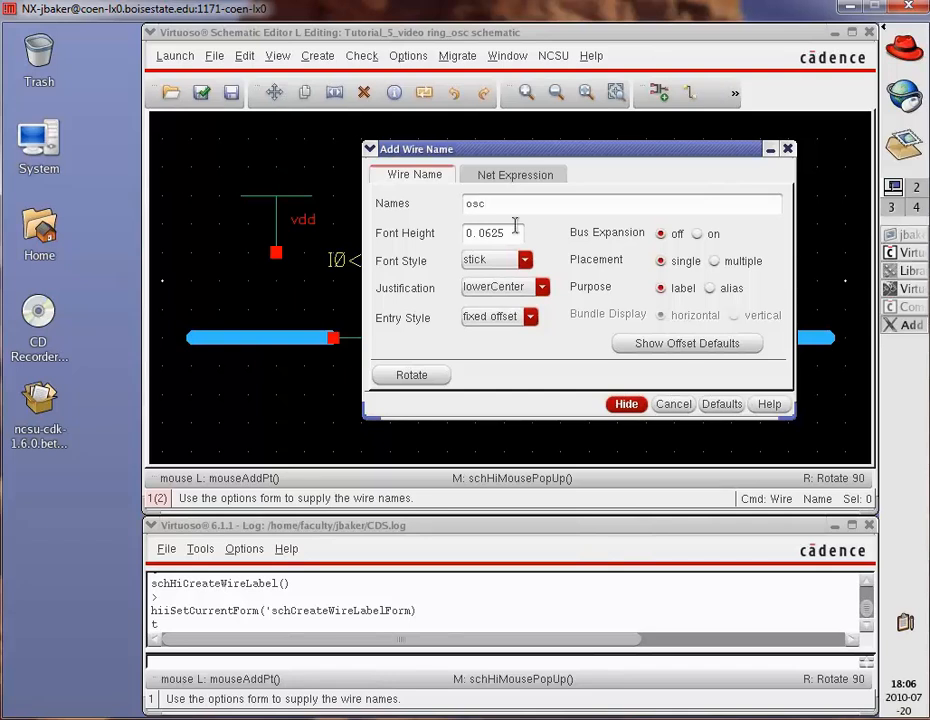
{"action": "type", "text": "_out,out<1:30>"}
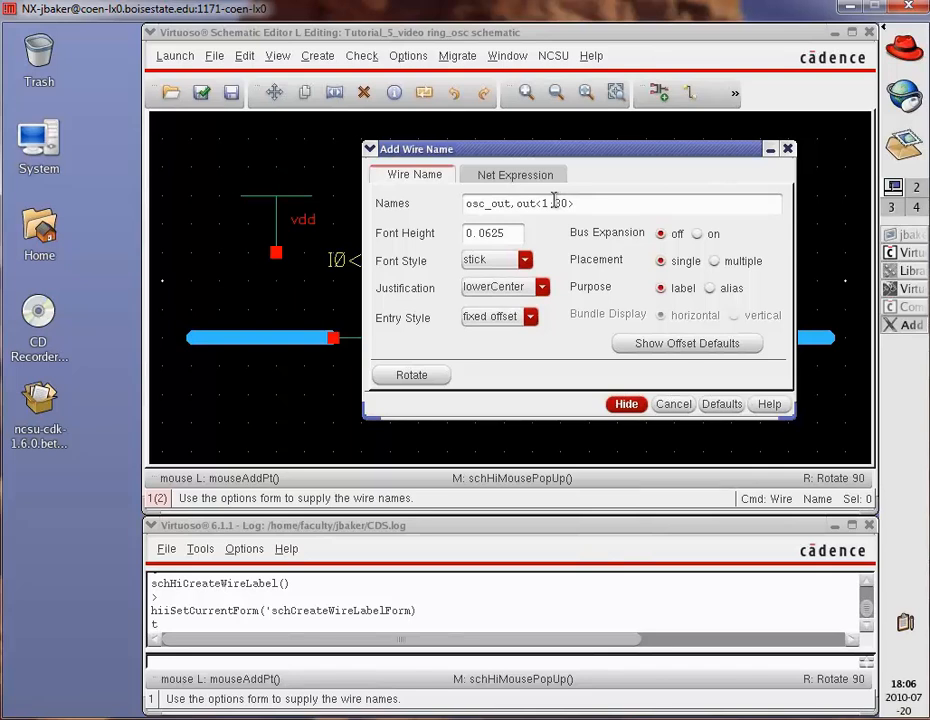
{"action": "left_click", "coordinate": [626, 404]}
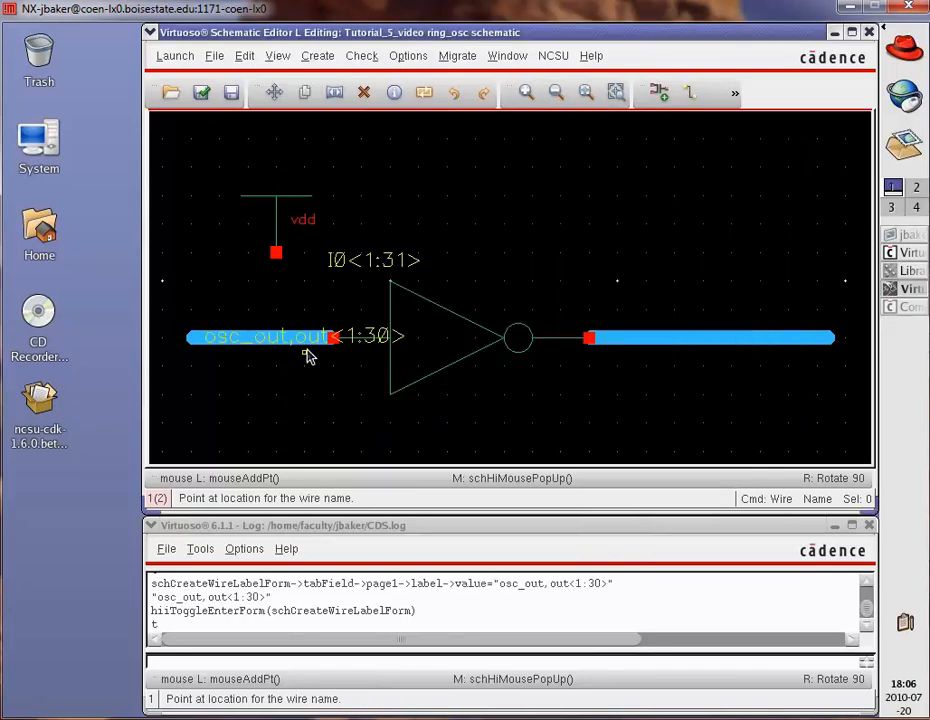
{"action": "left_click", "coordinate": [258, 343]}
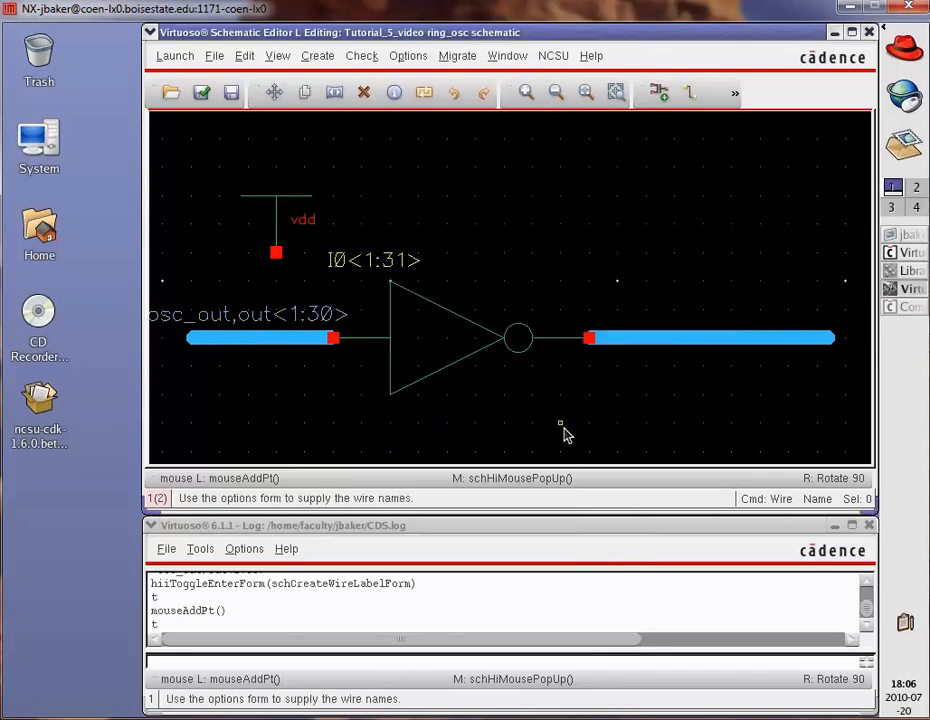
- Label the wide wire on the inverter's output out<1:30>,osc_out, and check and save the schematic
{"action": "key", "text": "f"}
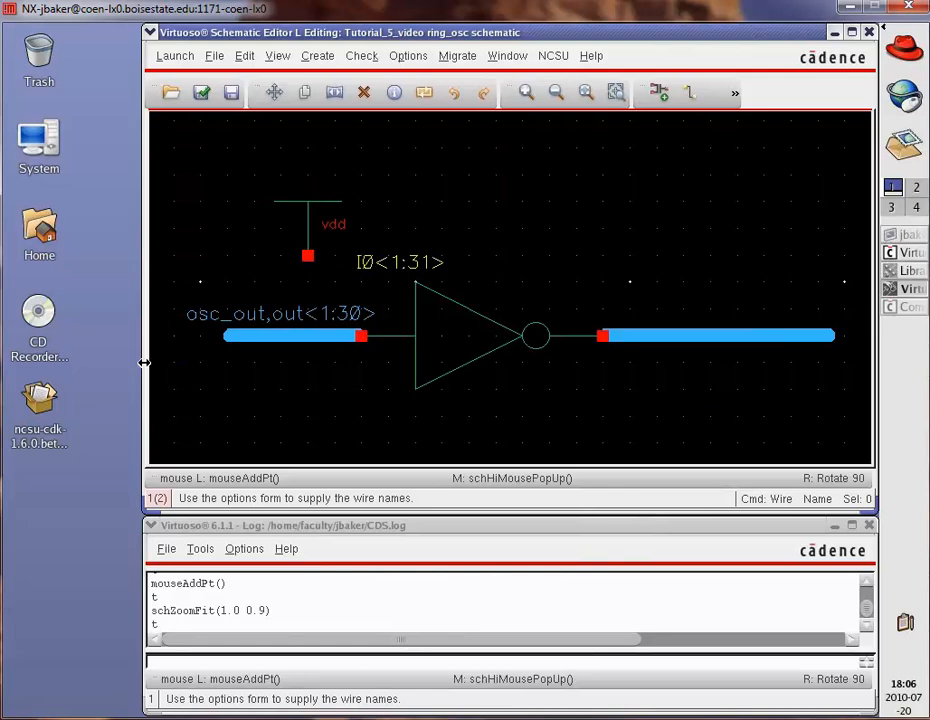
{"action": "left_click_drag", "start_coordinate": [144, 363], "coordinate": [5, 365]}
{"action": "key", "text": "f"}
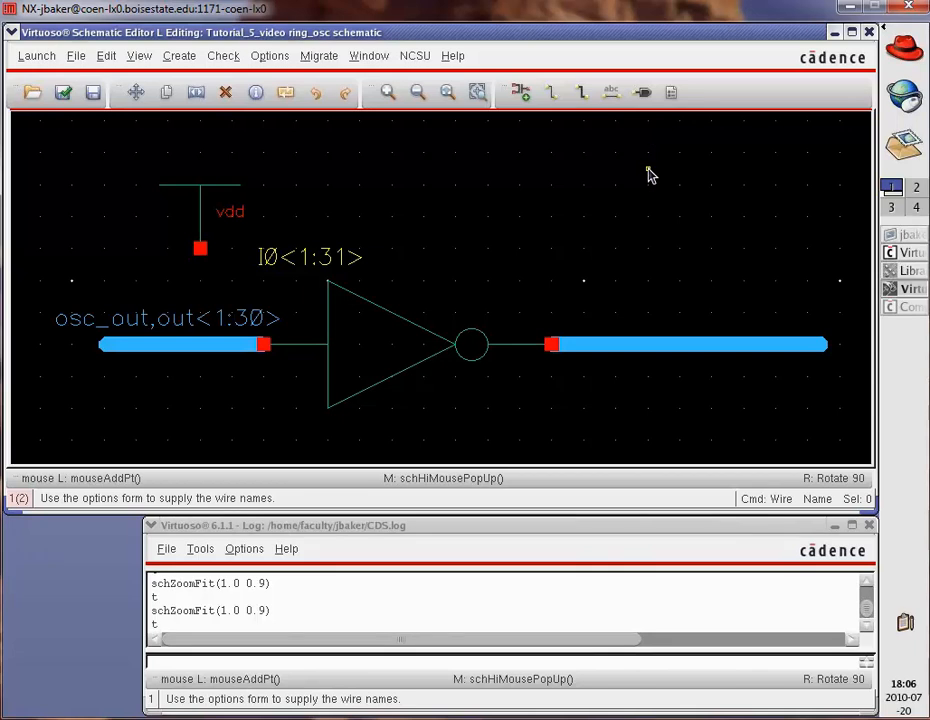
{"action": "key", "text": "l"}
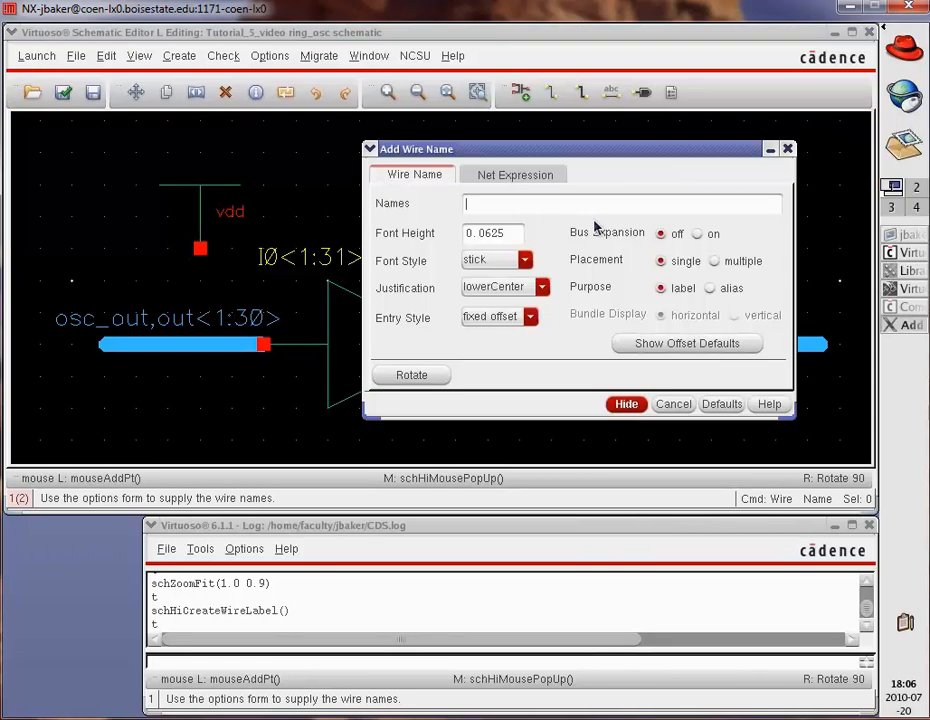
{"action": "type", "text": "out<1:30>,osc_out"}
{"action": "left_click", "coordinate": [626, 404]}
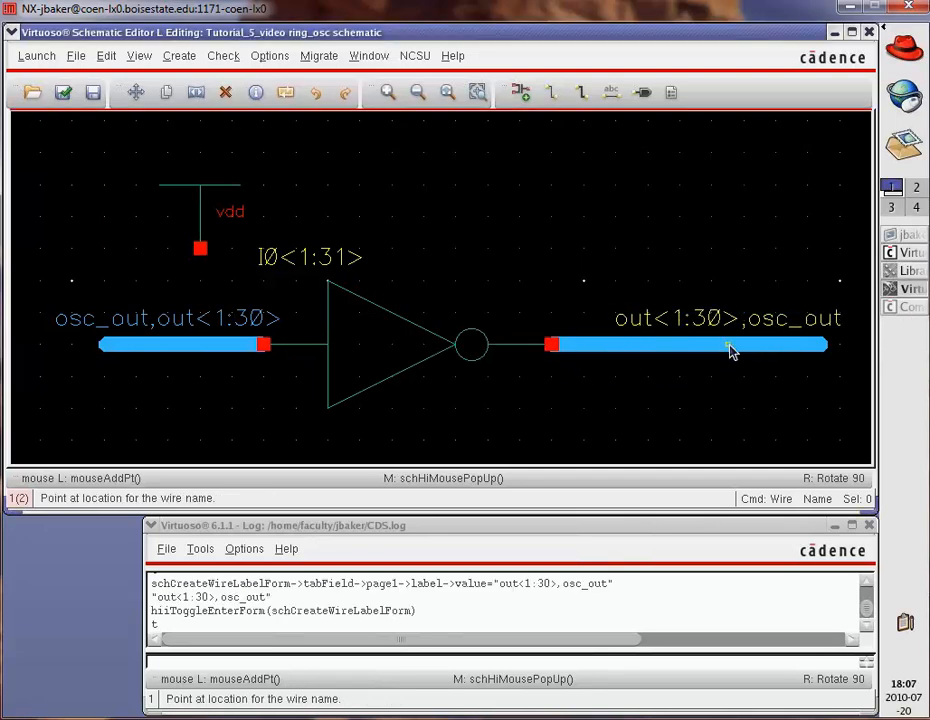
{"action": "left_click", "coordinate": [729, 349]}
{"action": "key", "text": "f"}
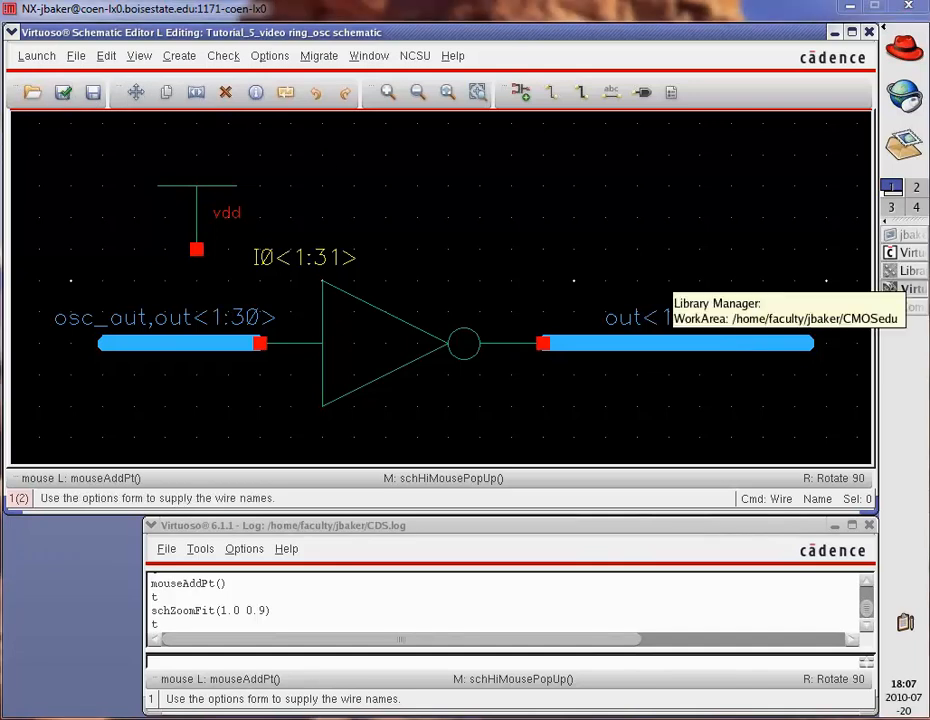
{"action": "left_click", "coordinate": [64, 92]}
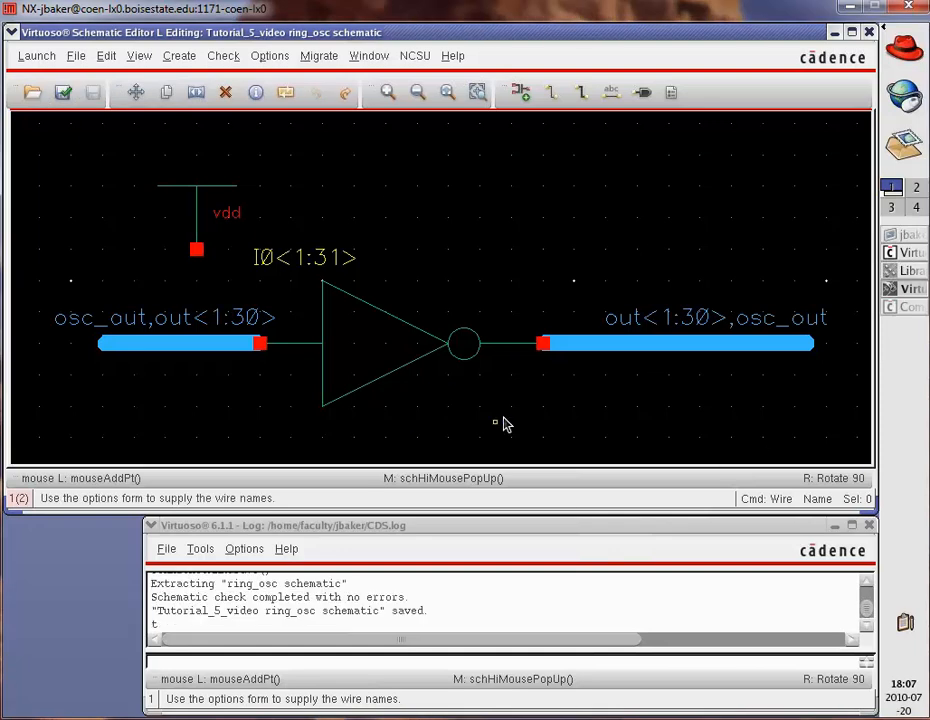
- Launch ADE L for ring_osc with the cellview state spectre_state1 loaded, and netlist and run the transient simulation
{"action": "left_click", "coordinate": [37, 56]}
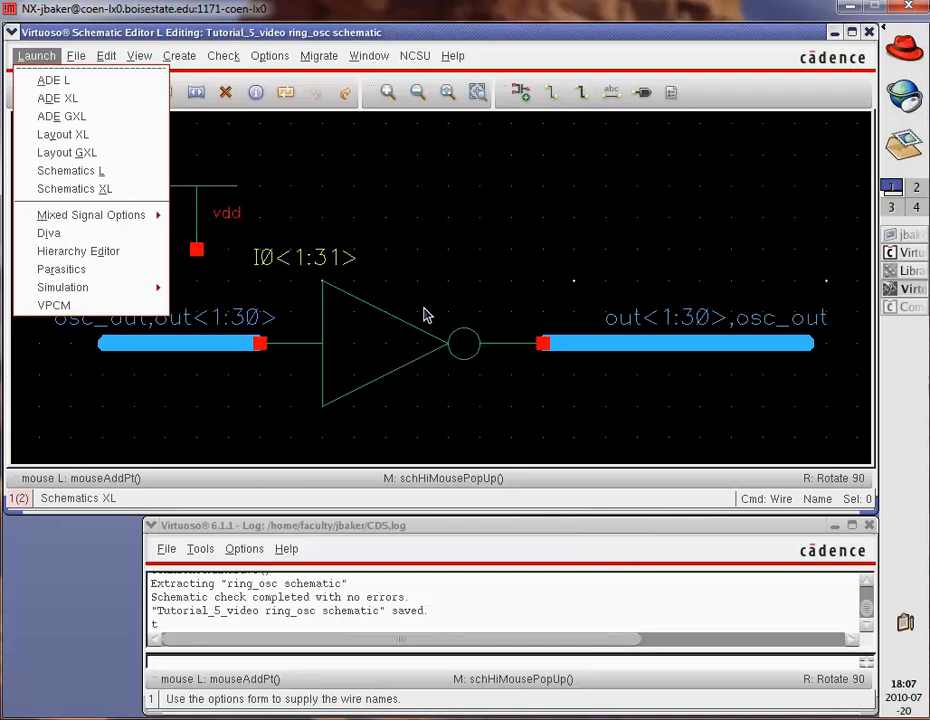
{"action": "left_click", "coordinate": [55, 81]}
{"action": "left_click", "coordinate": [39, 343]}
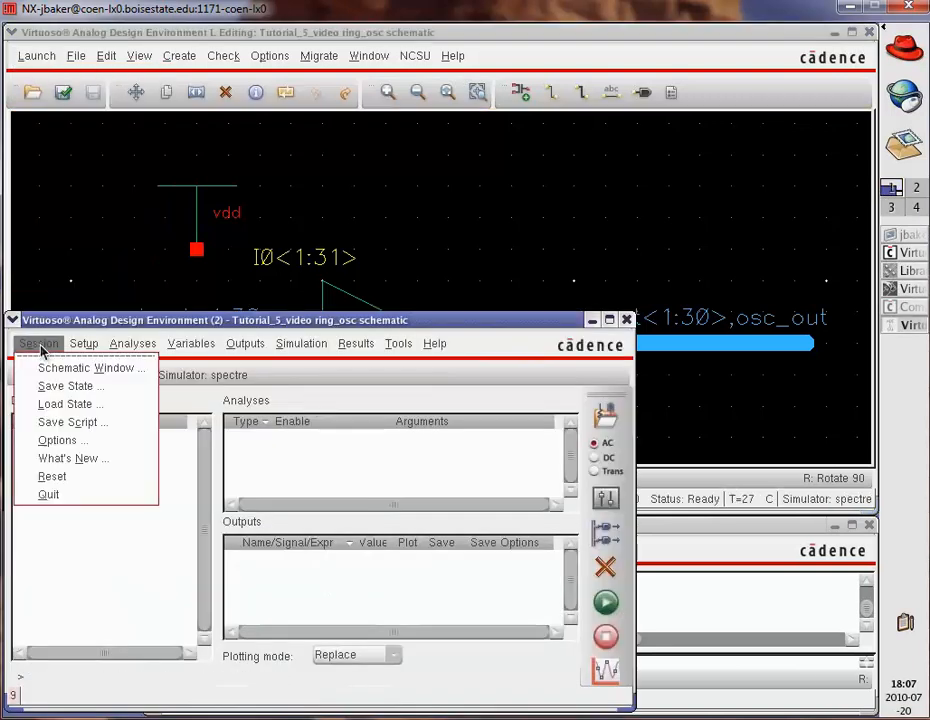
{"action": "left_click", "coordinate": [66, 403]}
{"action": "left_click", "coordinate": [645, 181]}
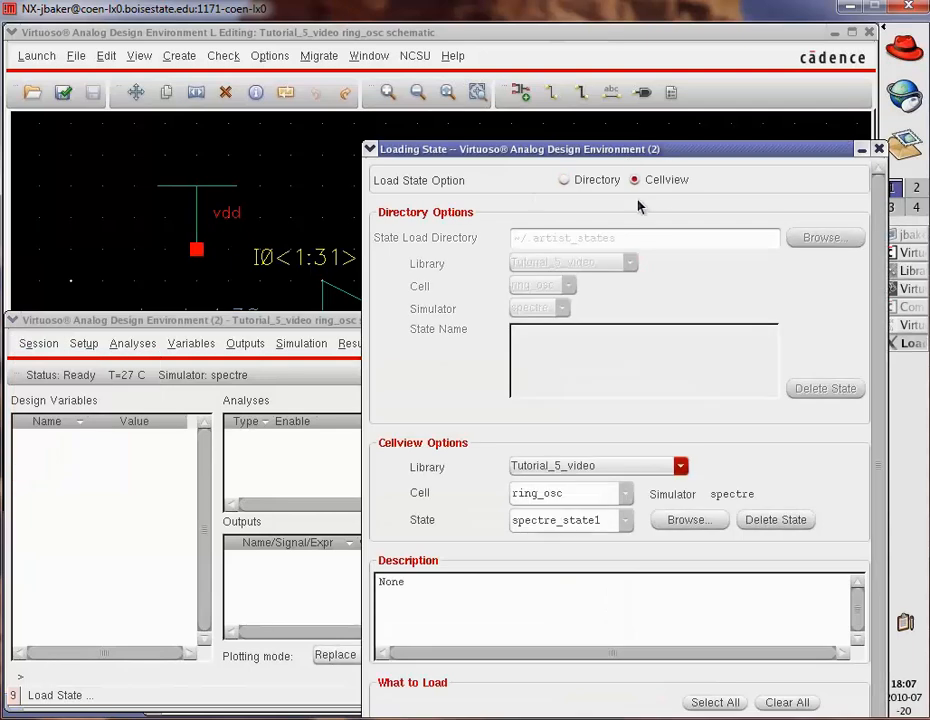
{"action": "left_click_drag", "start_coordinate": [625, 150], "coordinate": [553, 34]}
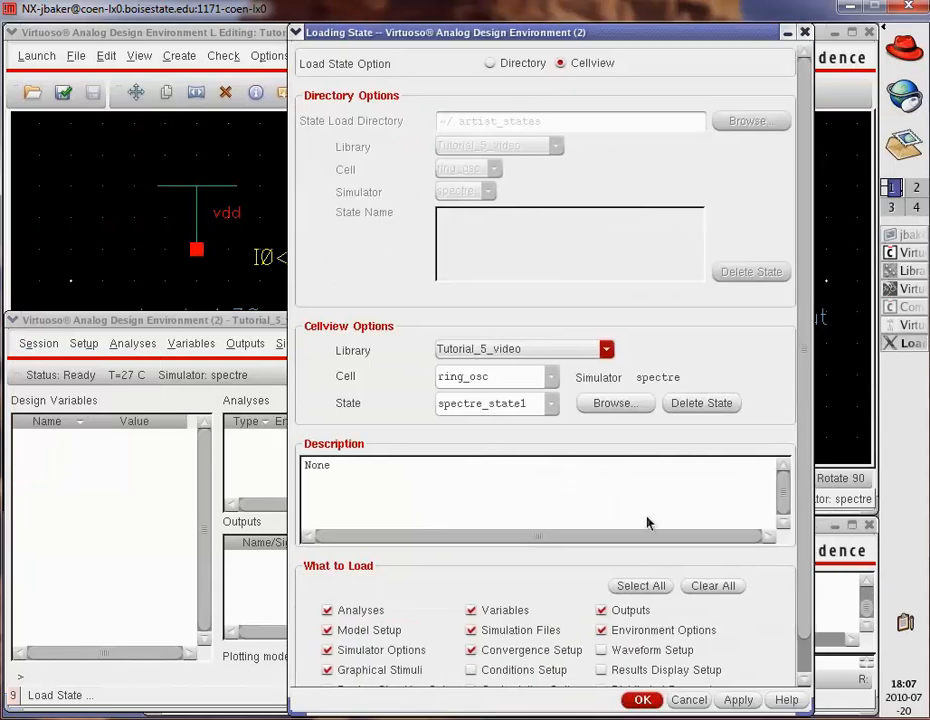
{"action": "left_click", "coordinate": [641, 701]}
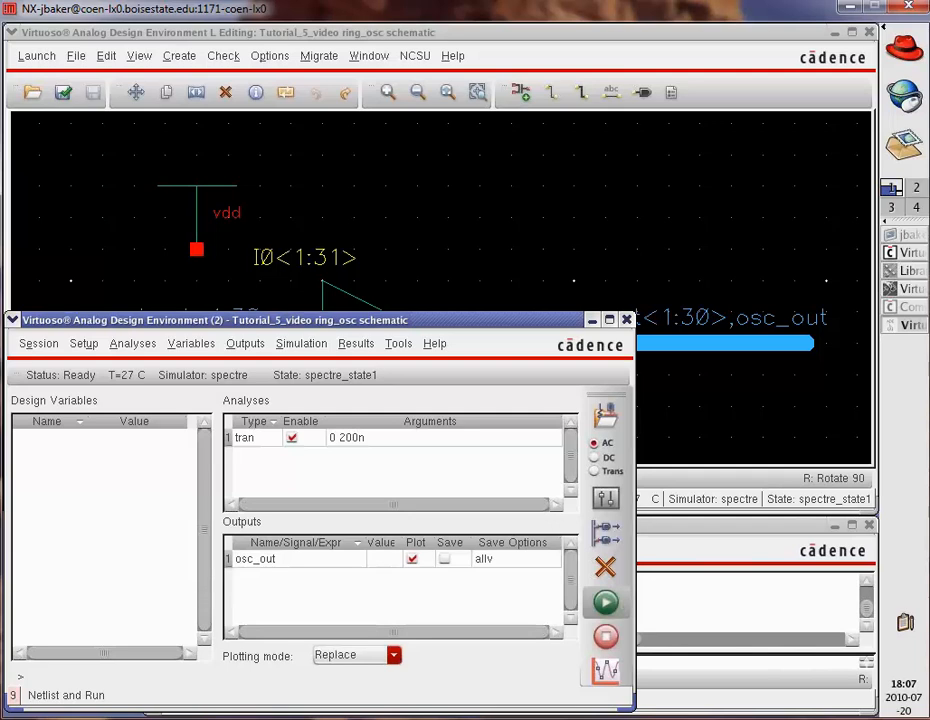
{"action": "left_click", "coordinate": [605, 601]}
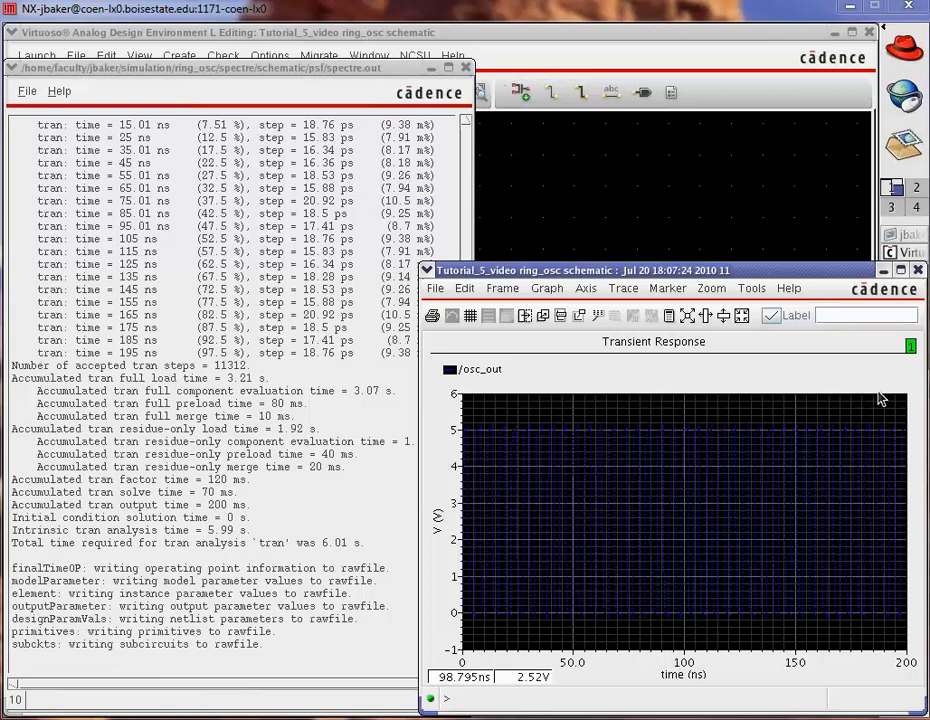
- Close the waveform plot, the simulation log, the analog design environment and the ring_osc schematic
{"action": "left_click", "coordinate": [917, 270]}
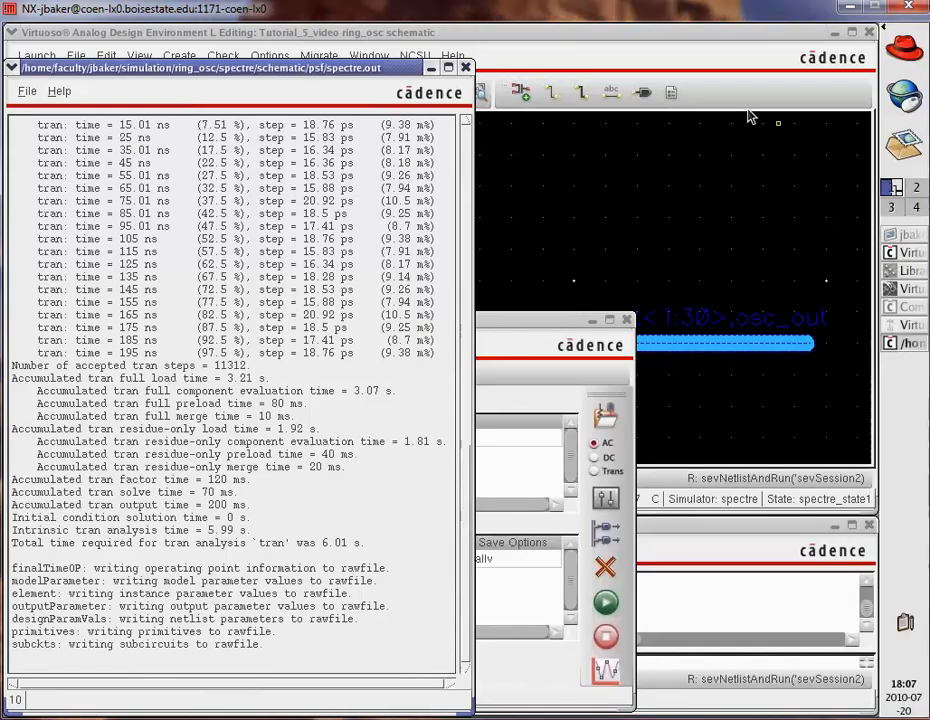
{"action": "left_click", "coordinate": [466, 67]}
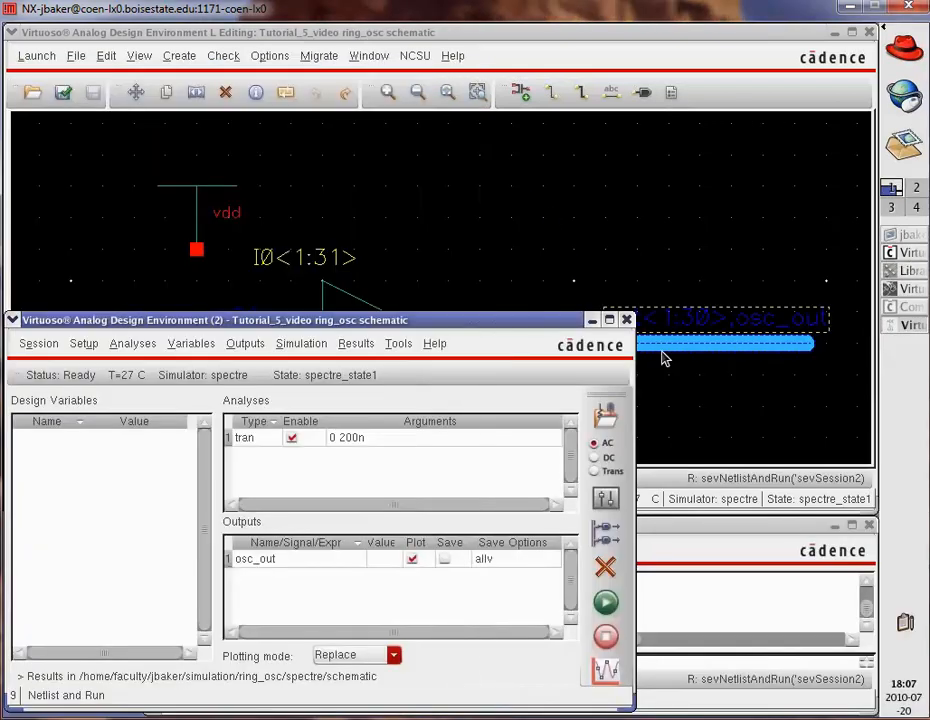
{"action": "left_click", "coordinate": [627, 320]}
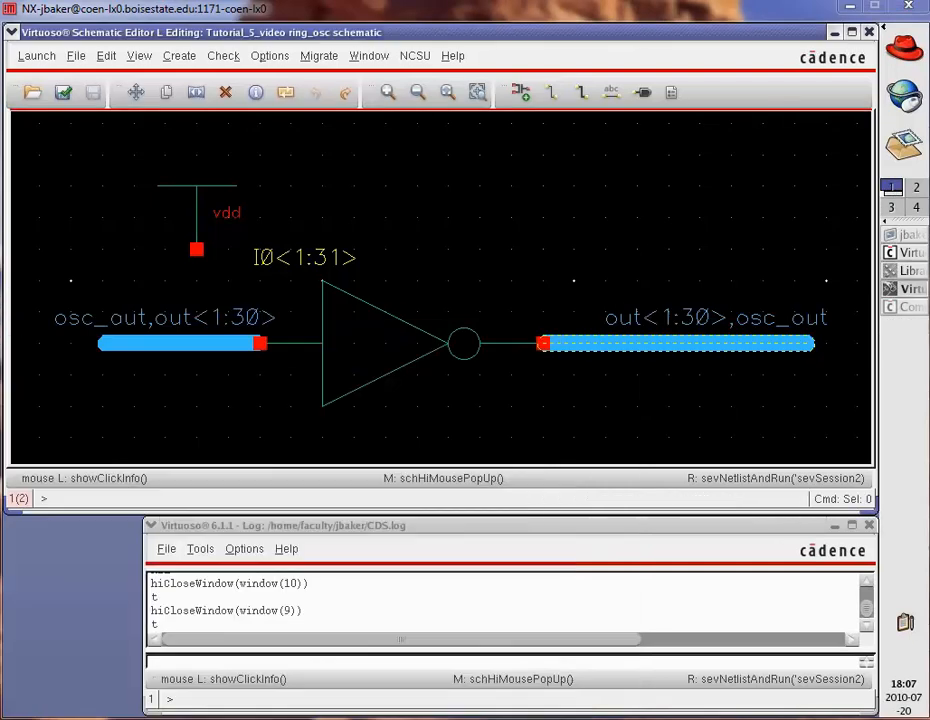
{"action": "left_click", "coordinate": [869, 32]}
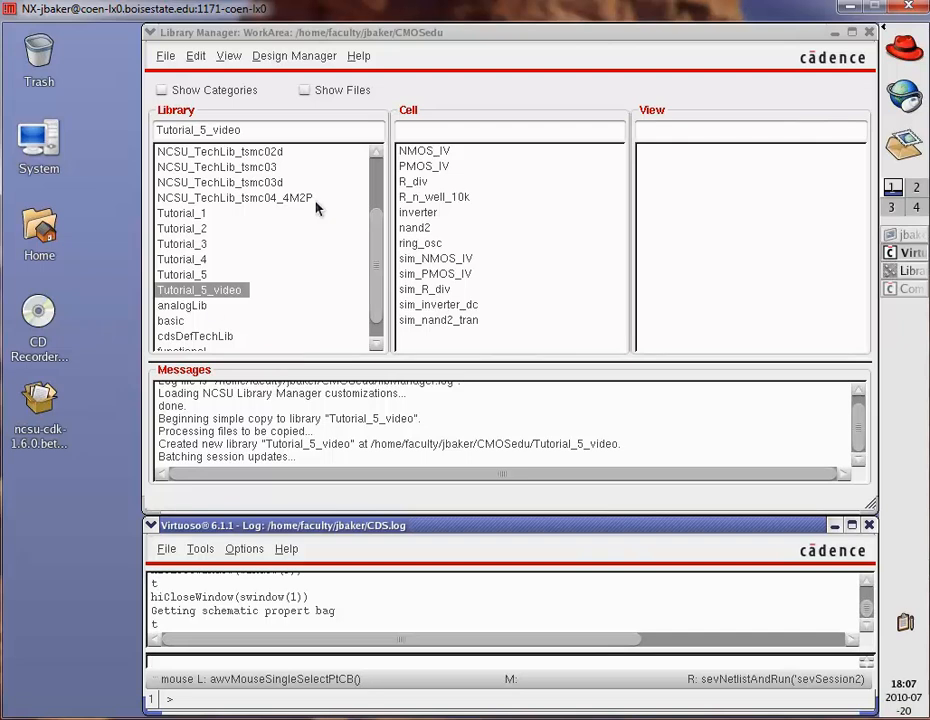
- Create a new layout view for the ring_osc cell in the Tutorial_5_video library, opened with Layout L
{"action": "left_click", "coordinate": [420, 243]}
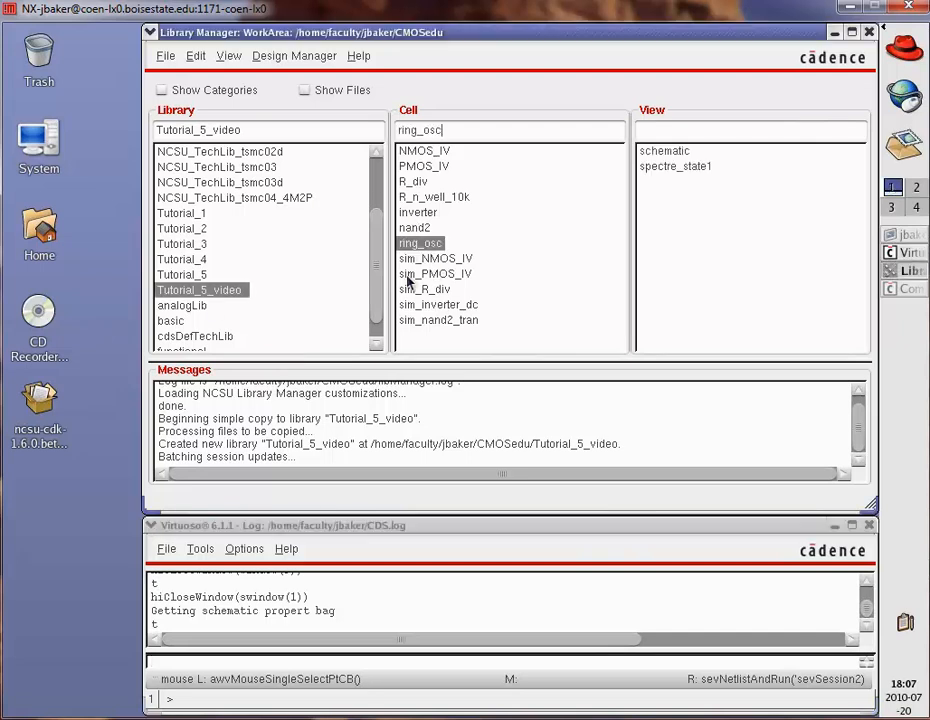
{"action": "left_click", "coordinate": [165, 56]}
{"action": "mouse_move", "coordinate": [183, 78]}
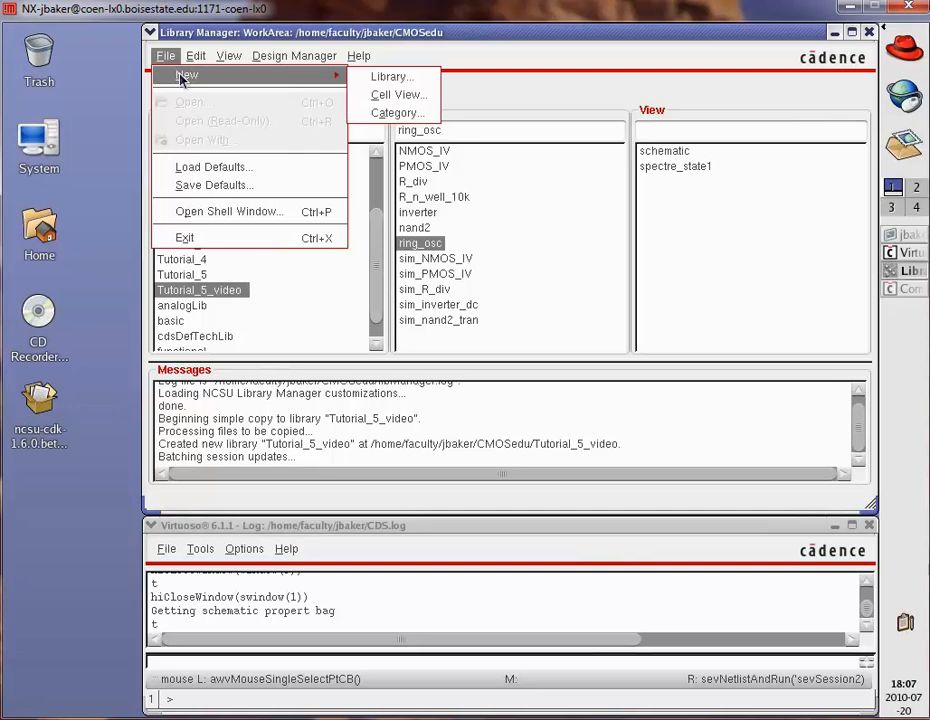
{"action": "left_click", "coordinate": [407, 97]}
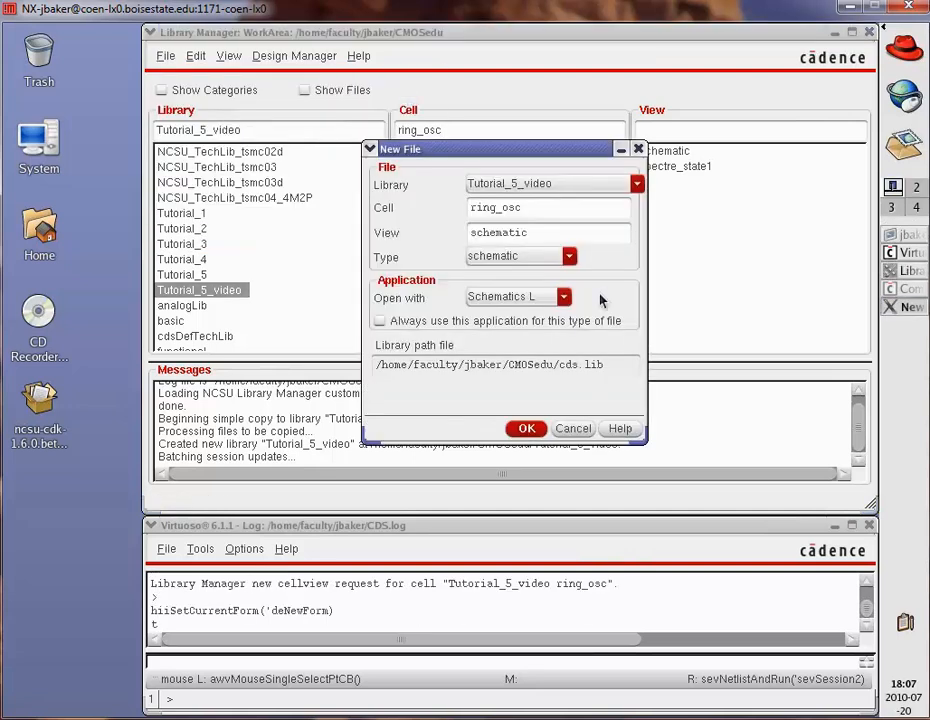
{"action": "left_click", "coordinate": [569, 256]}
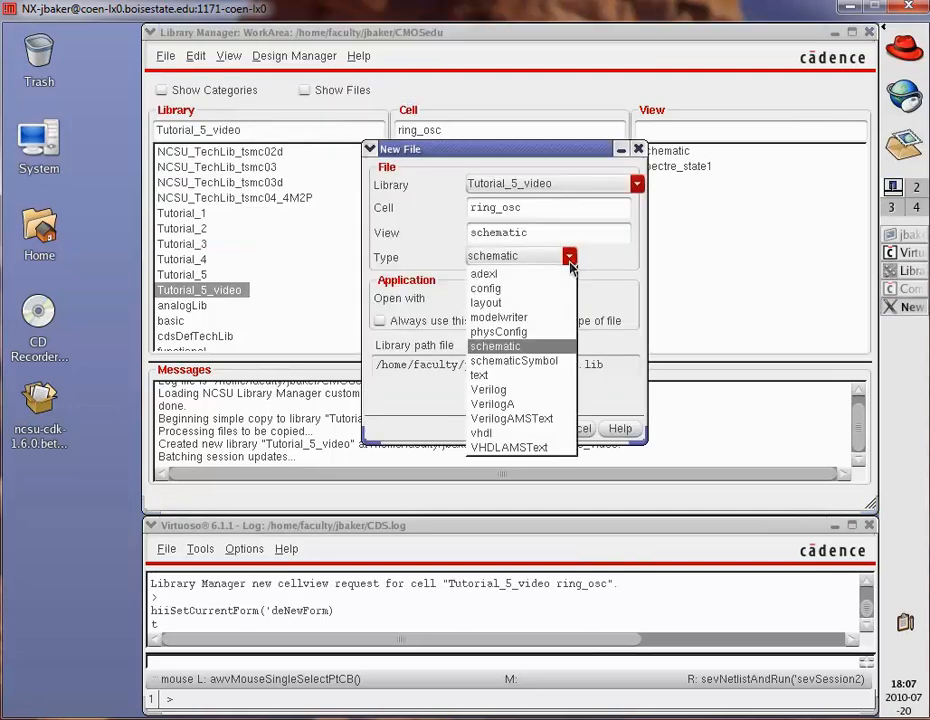
{"action": "left_click", "coordinate": [516, 303]}
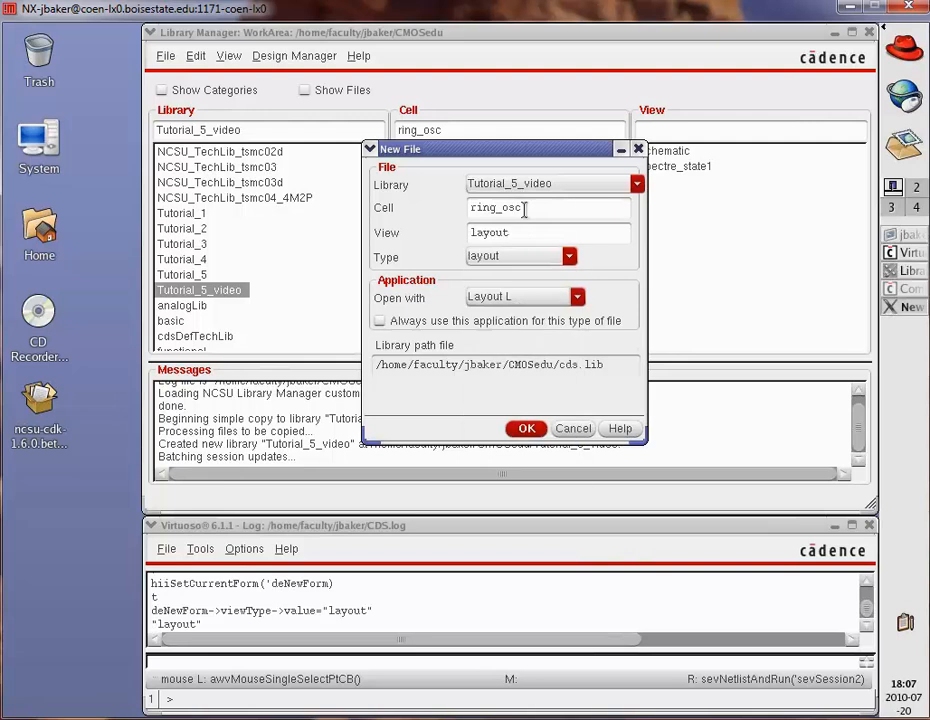
{"action": "left_click", "coordinate": [525, 429]}
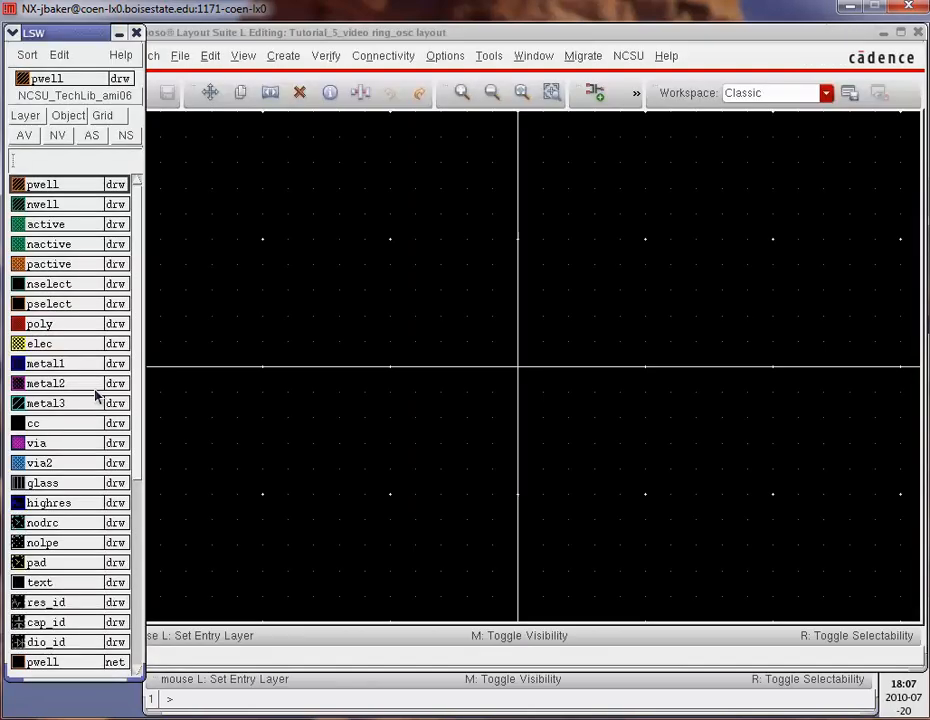
- Resize the layout editor and lengthen the layer selection window so that both fit side by side with the log visible
{"action": "left_click", "coordinate": [221, 28]}
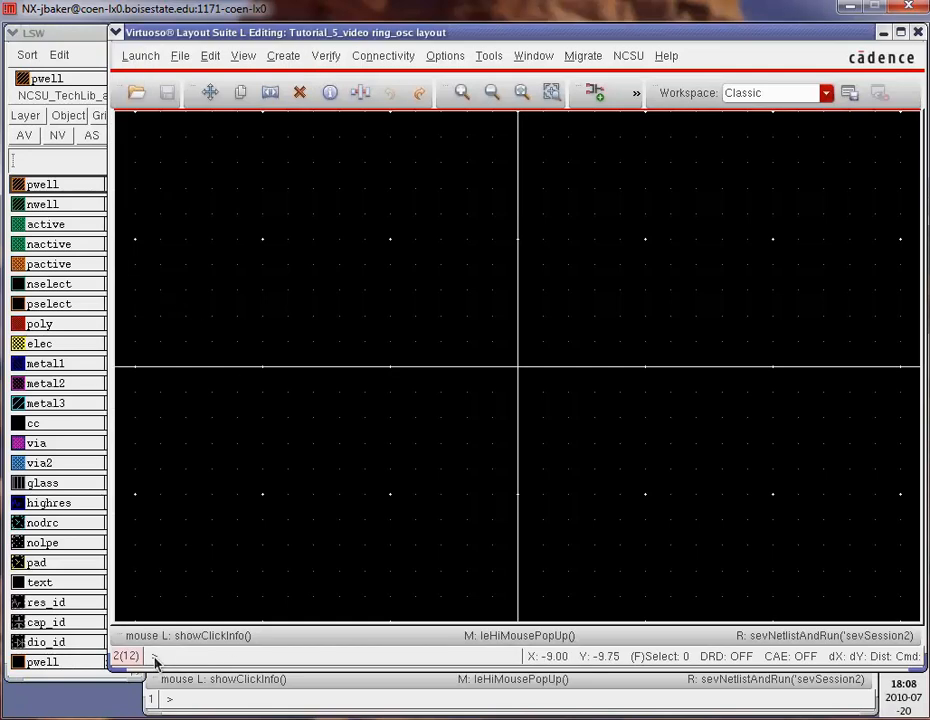
{"action": "left_click_drag", "start_coordinate": [113, 667], "coordinate": [153, 508]}
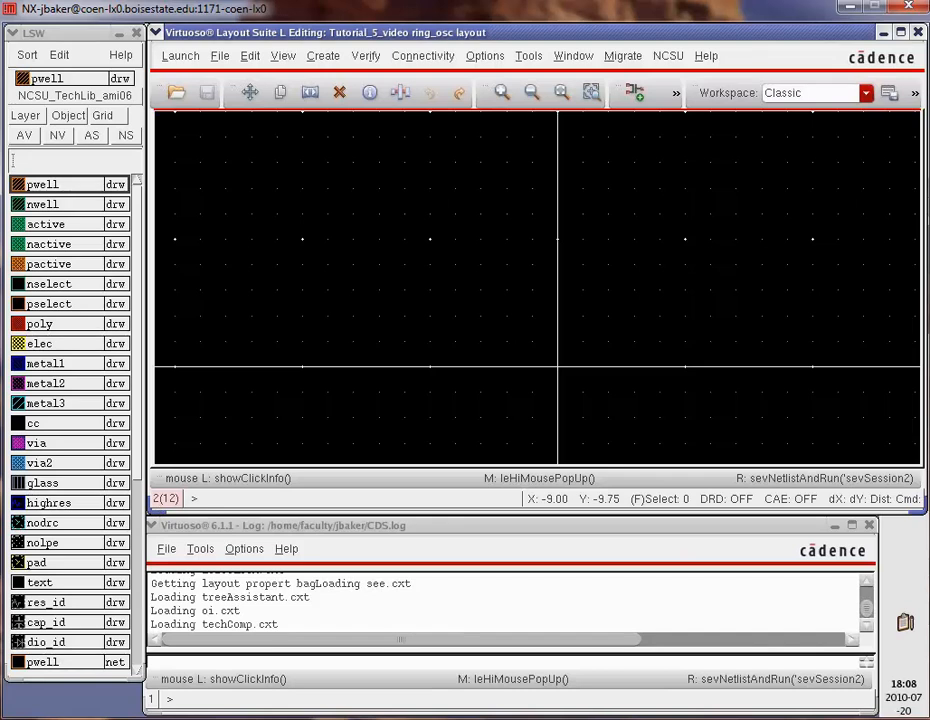
{"action": "left_click_drag", "start_coordinate": [143, 678], "coordinate": [137, 705]}
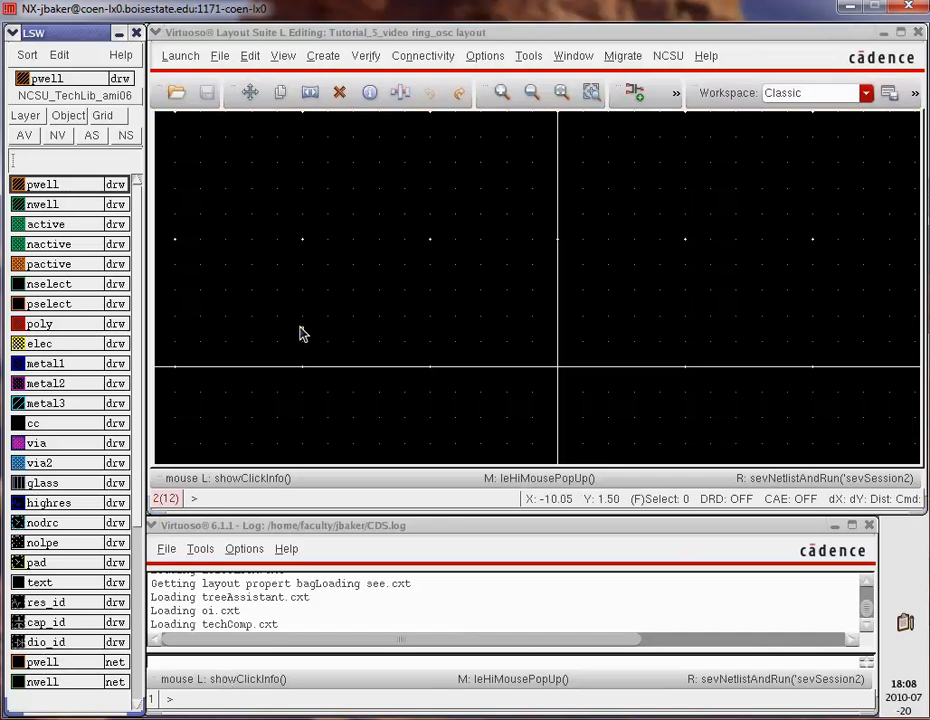
- Start creating an instance in the ring_osc layout with the library browser in front, and narrow the layout editor to uncover the window list
{"action": "left_click", "coordinate": [375, 303]}
{"action": "key", "text": "f"}
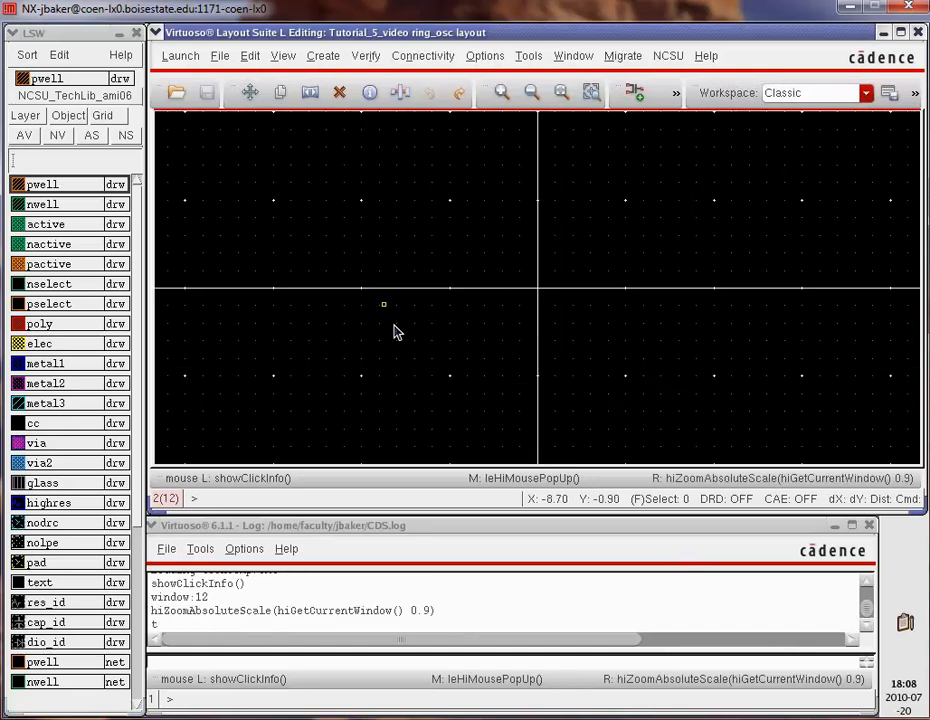
{"action": "key", "text": "i"}
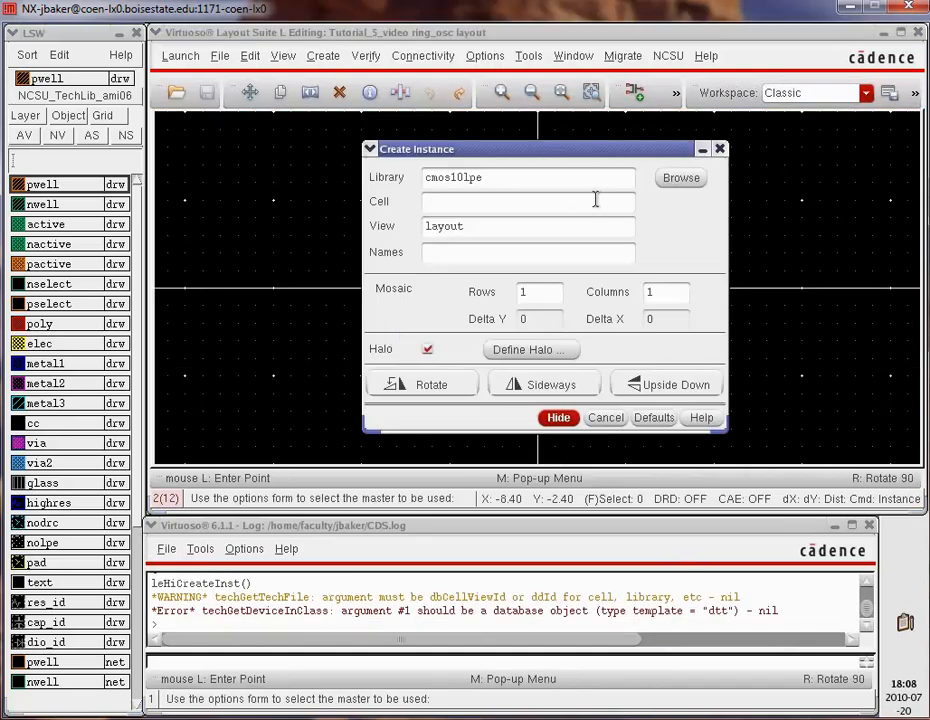
{"action": "left_click", "coordinate": [677, 184]}
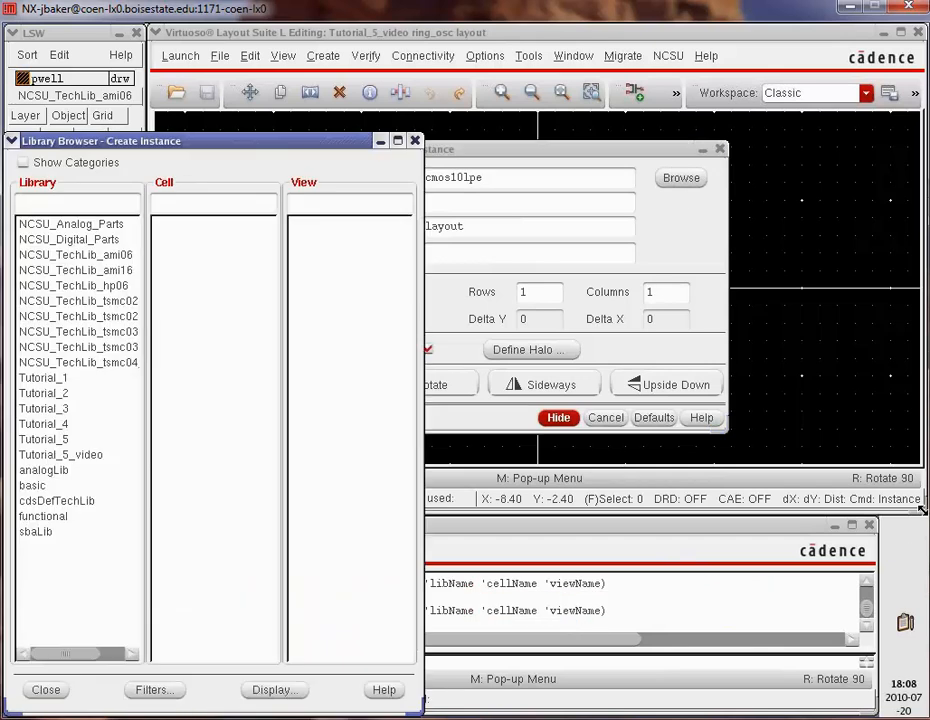
{"action": "left_click_drag", "start_coordinate": [921, 509], "coordinate": [873, 510]}
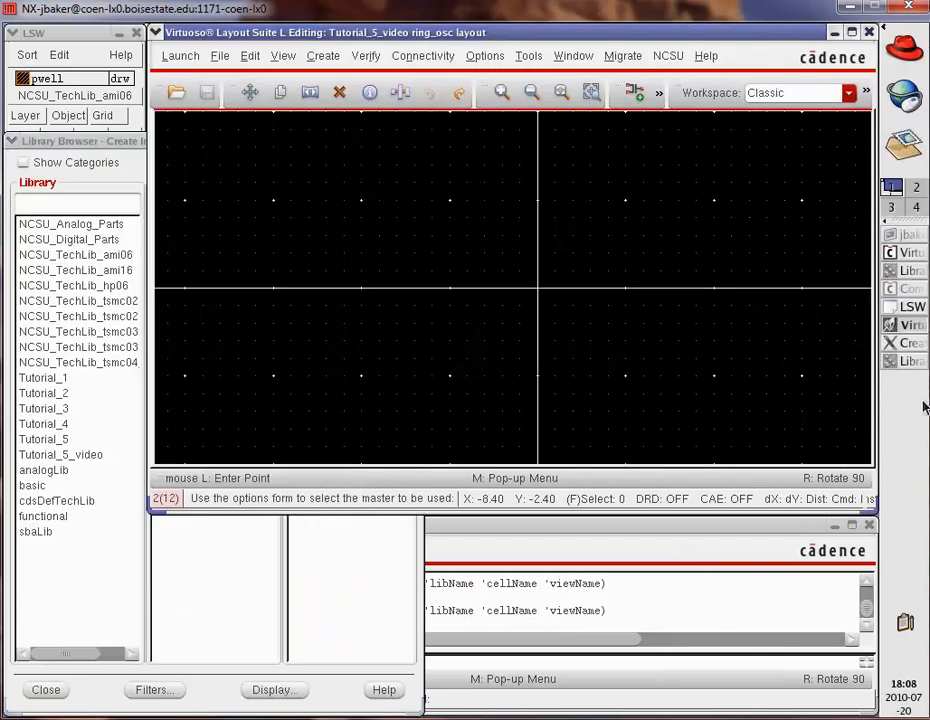
{"action": "left_click", "coordinate": [906, 361]}
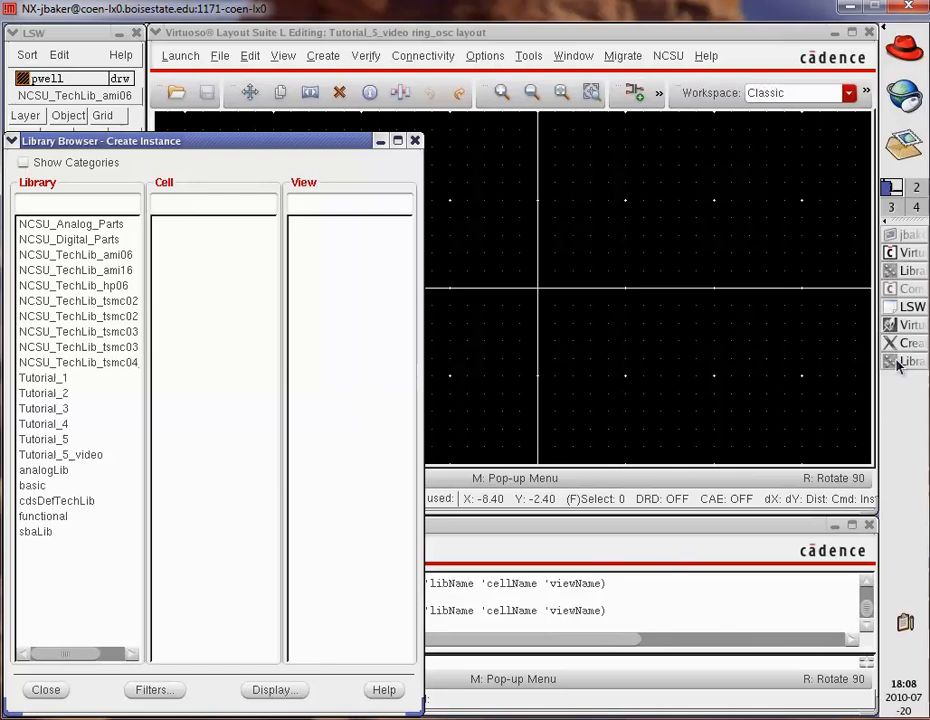
- Choose the inverter cell from the Tutorial_5_video library as the instance master, and leave the placement command
{"action": "left_click", "coordinate": [66, 457]}
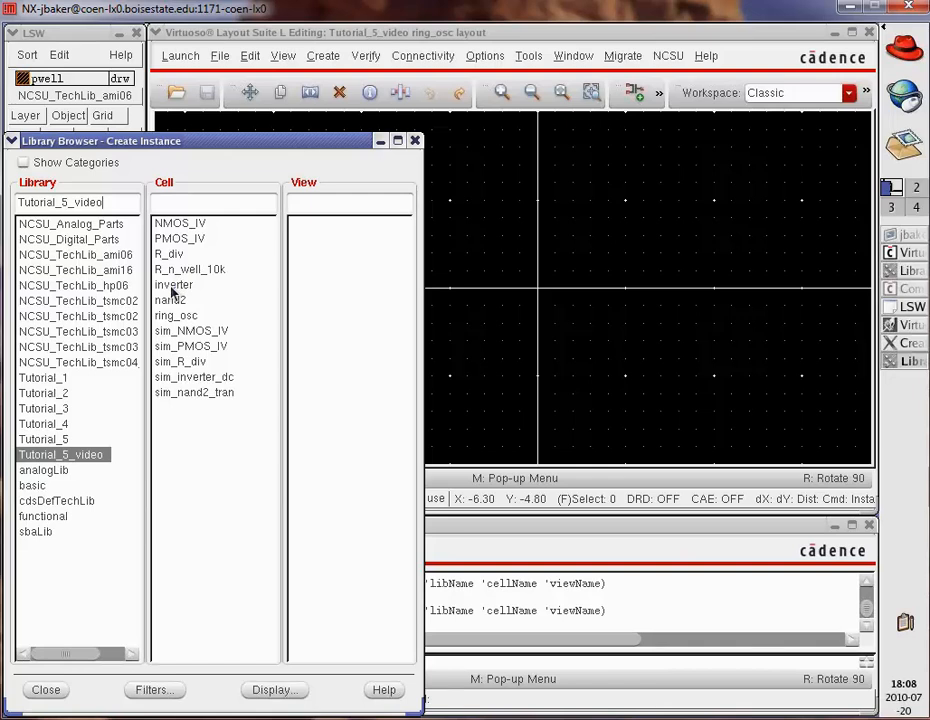
{"action": "left_click", "coordinate": [173, 286]}
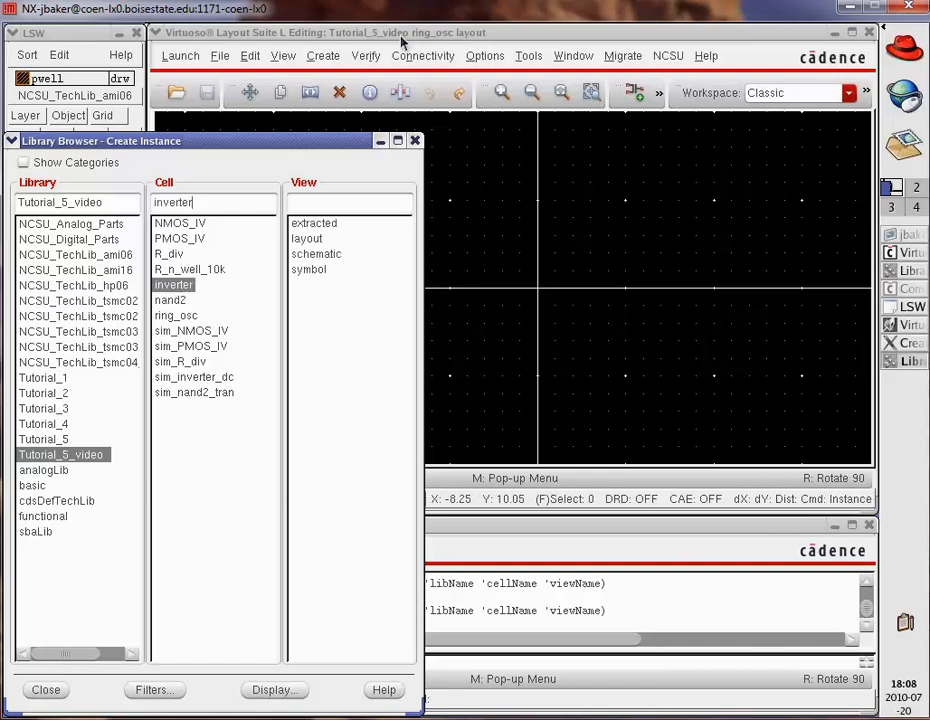
{"action": "left_click", "coordinate": [897, 343]}
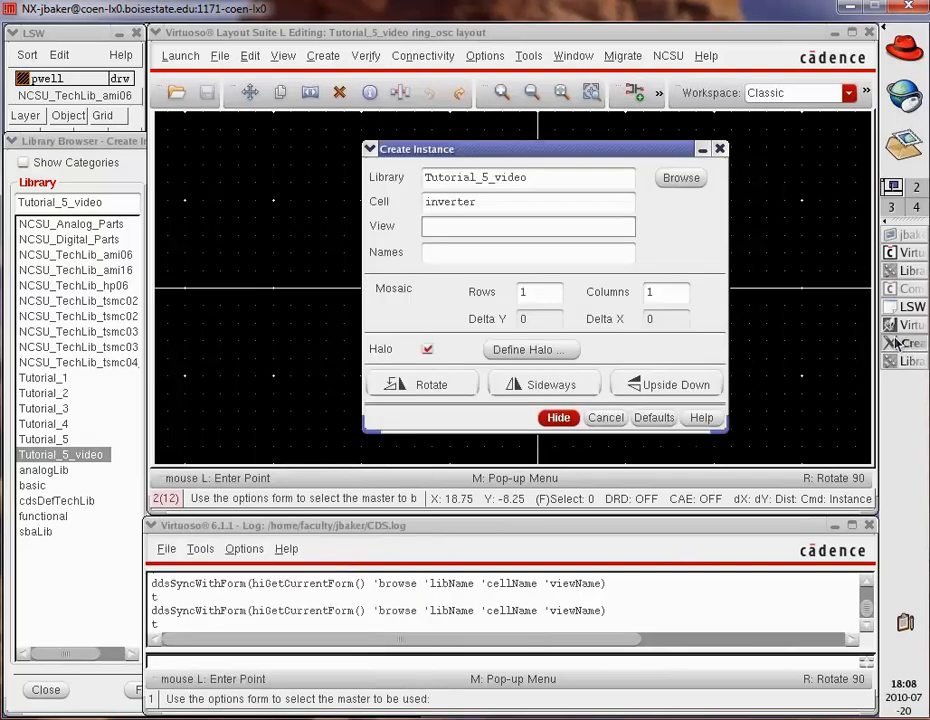
{"action": "left_click", "coordinate": [558, 417]}
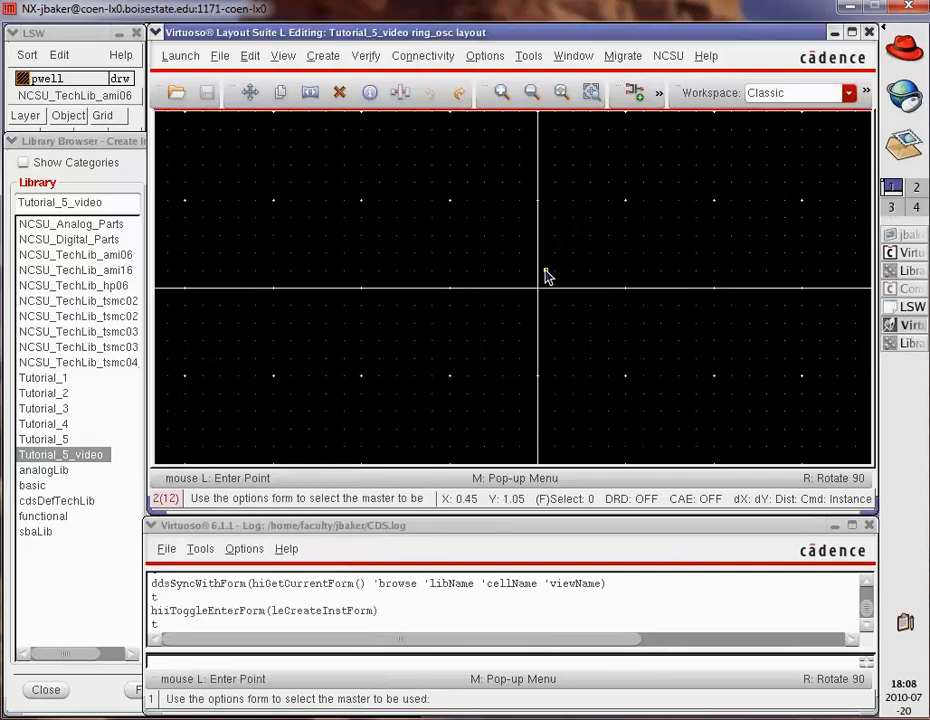
{"action": "left_click", "coordinate": [425, 336]}
{"action": "key", "text": "Escape"}
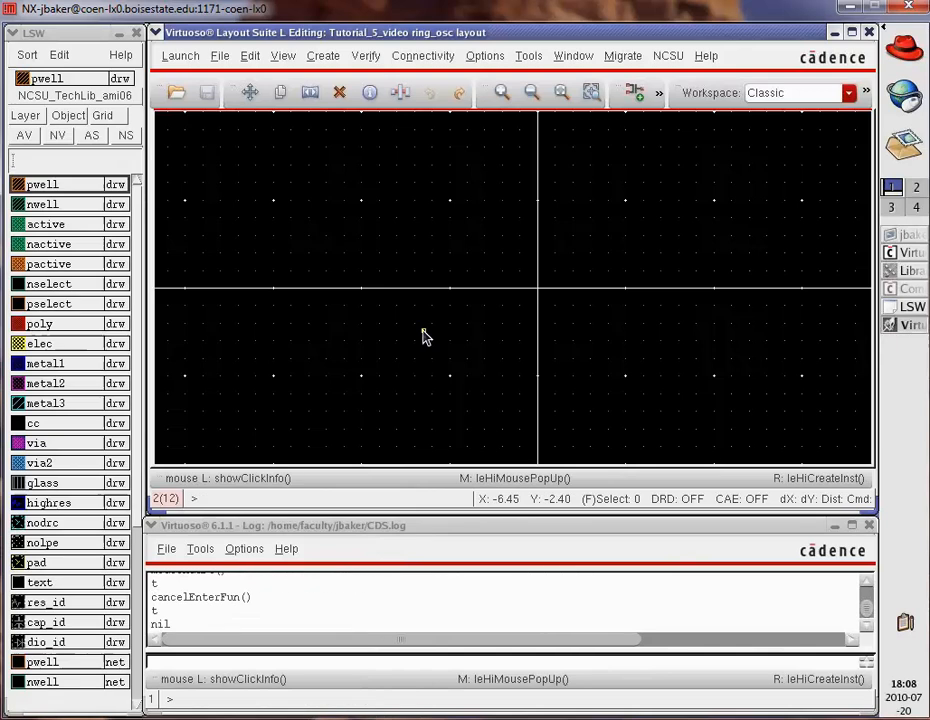
- Place two abutting inverter layout instances, at the origin and at X 7.20, Y 0.00, and check their shared edge
{"action": "left_click", "coordinate": [422, 336]}
{"action": "left_click", "coordinate": [634, 92]}
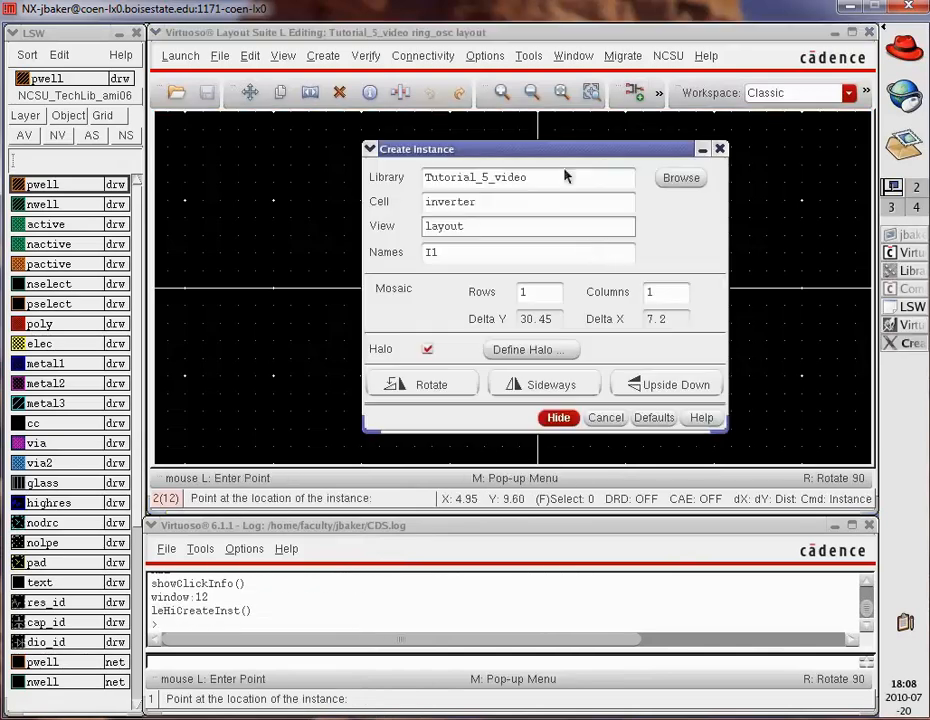
{"action": "left_click", "coordinate": [558, 420]}
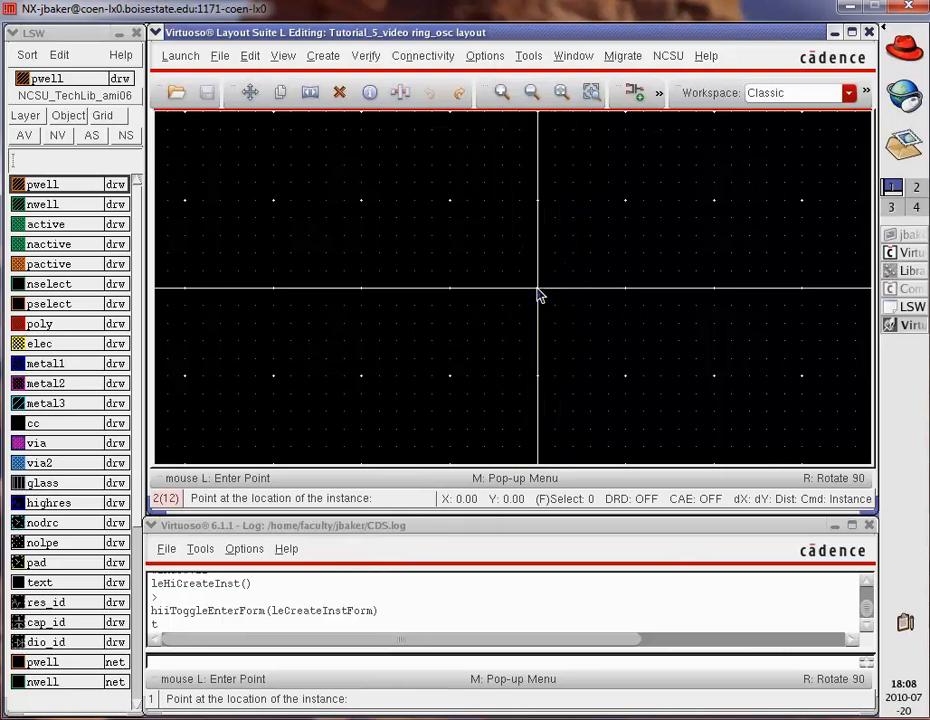
{"action": "left_click", "coordinate": [538, 296]}
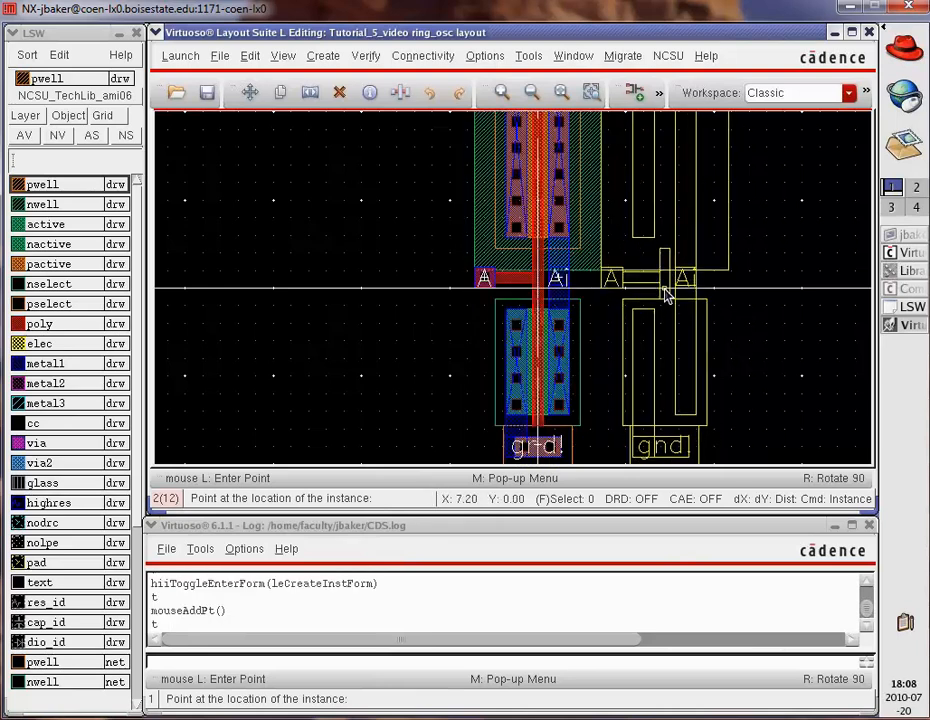
{"action": "left_click", "coordinate": [668, 295]}
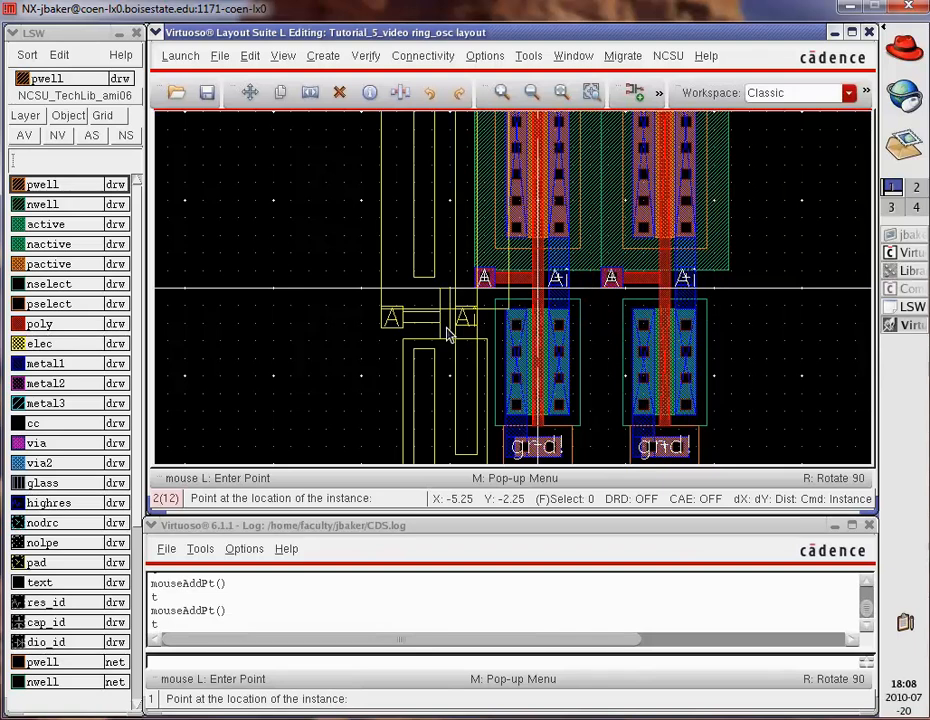
{"action": "key", "text": "Escape"}
{"action": "key", "text": "z"}
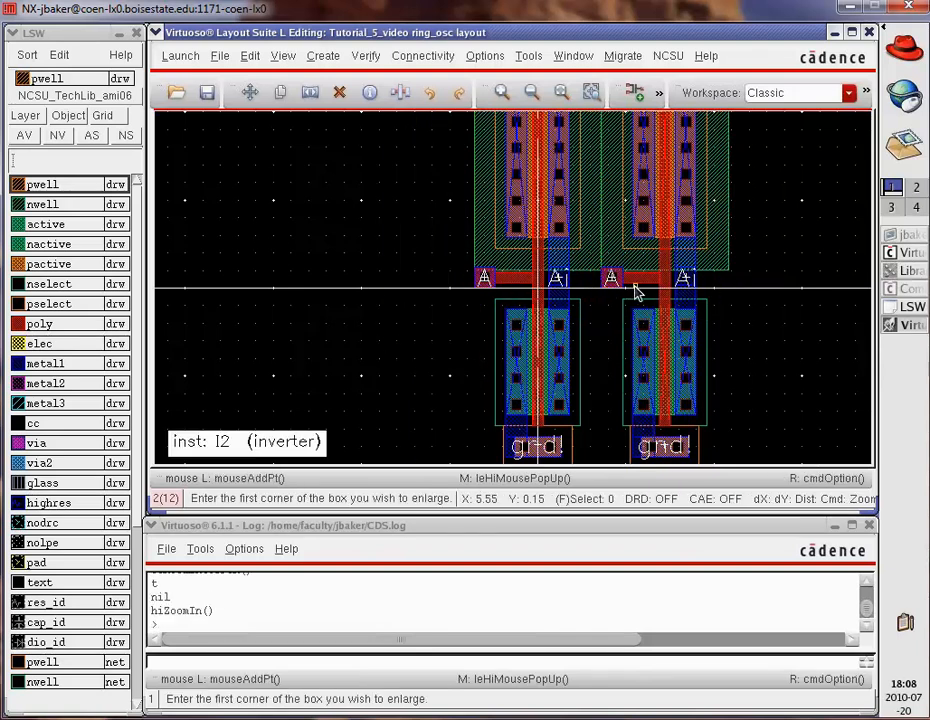
{"action": "left_click", "coordinate": [633, 293]}
{"action": "left_click", "coordinate": [573, 241]}
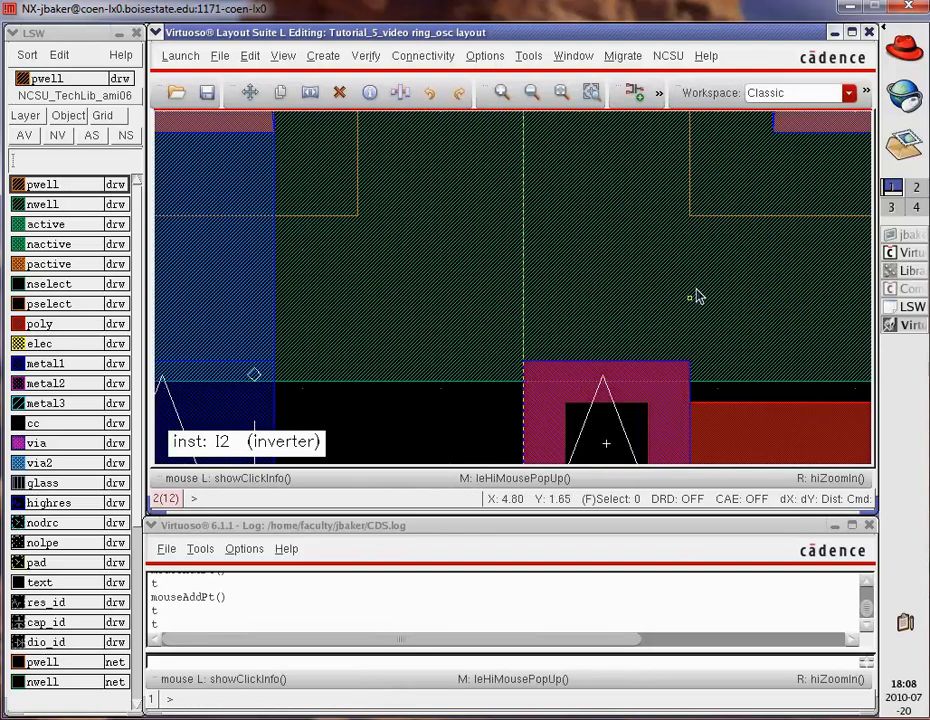
{"action": "key", "text": "f"}
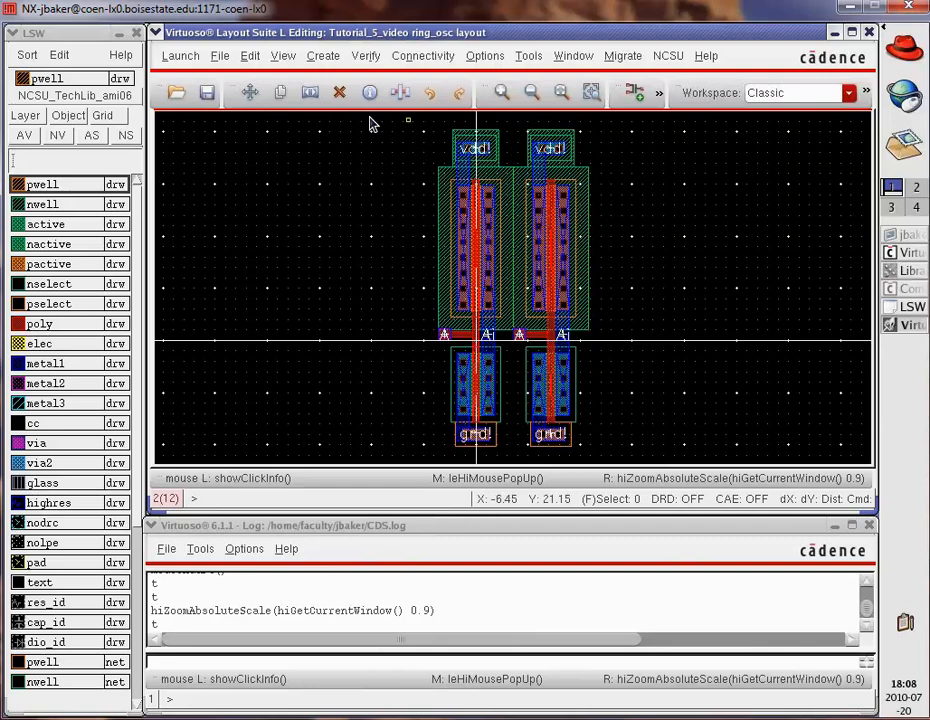
- Draw a metal1 rectangle joining the vdd! metal of the first inverter to that of the second
{"action": "left_click", "coordinate": [58, 364]}
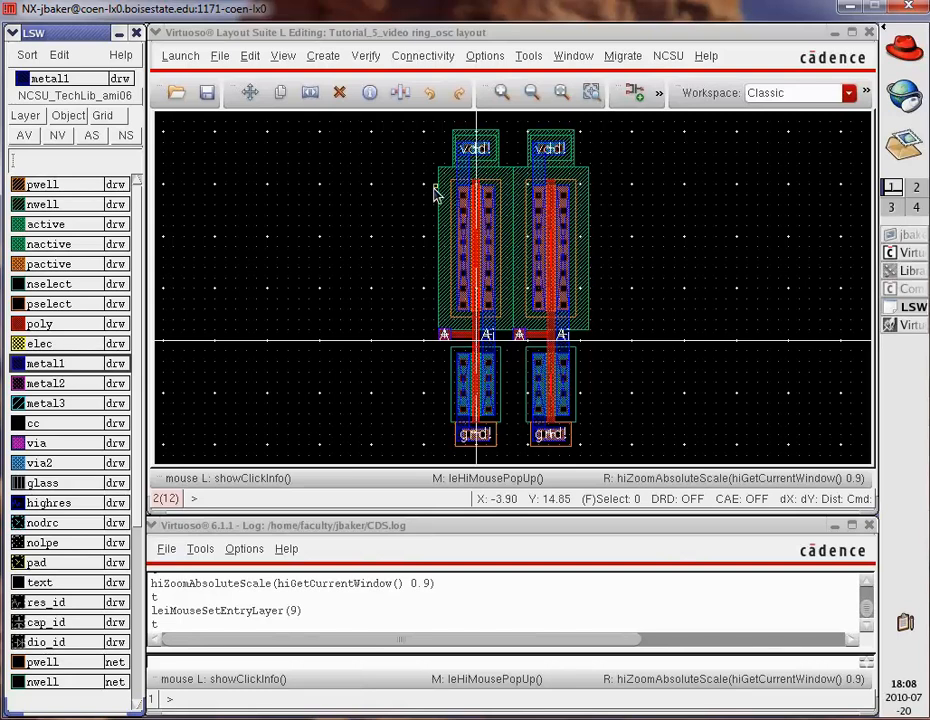
{"action": "left_click", "coordinate": [437, 130]}
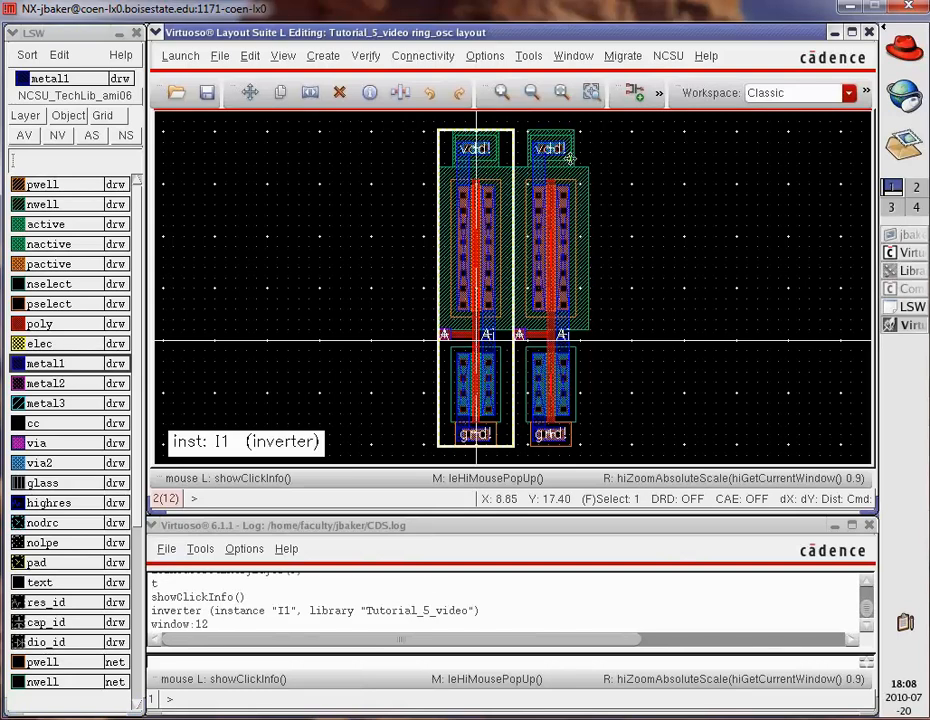
{"action": "left_click", "coordinate": [673, 237]}
{"action": "key", "text": "r"}
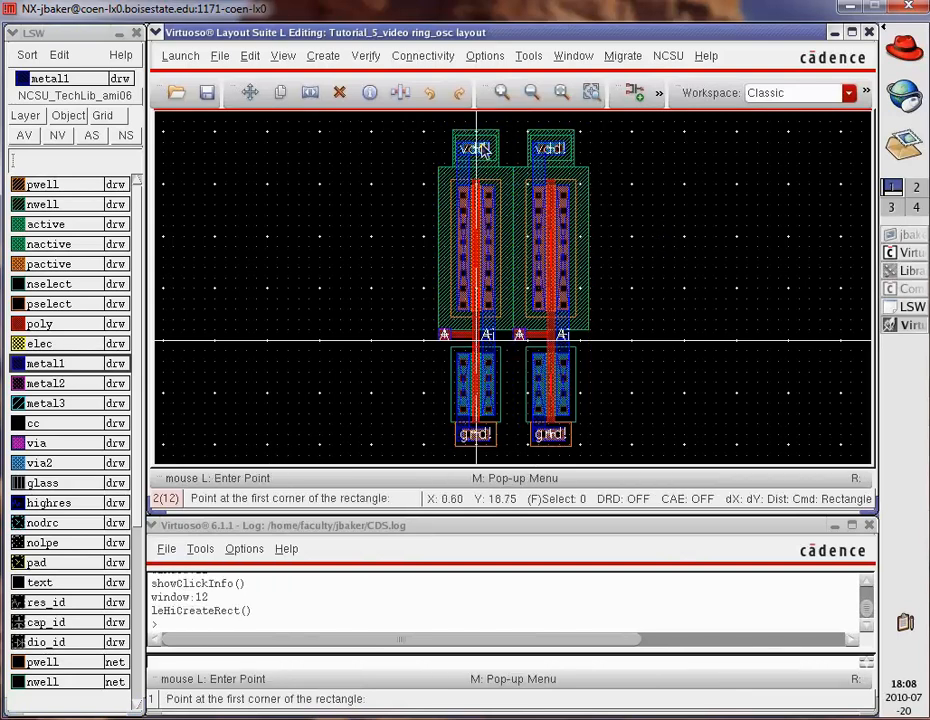
{"action": "key", "text": "z"}
{"action": "left_click", "coordinate": [433, 121]}
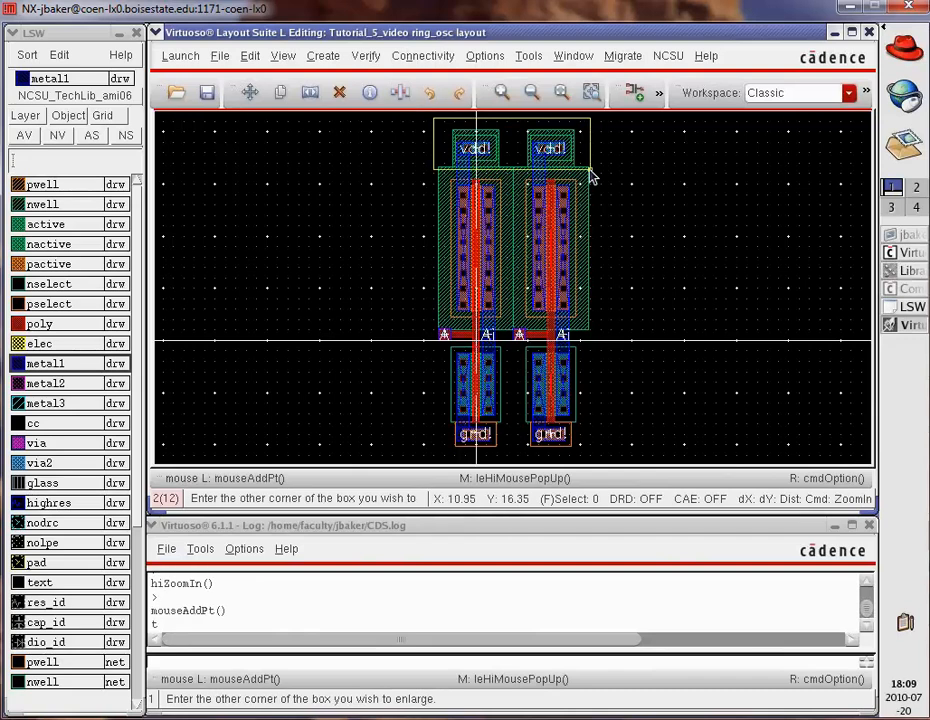
{"action": "left_click", "coordinate": [590, 176]}
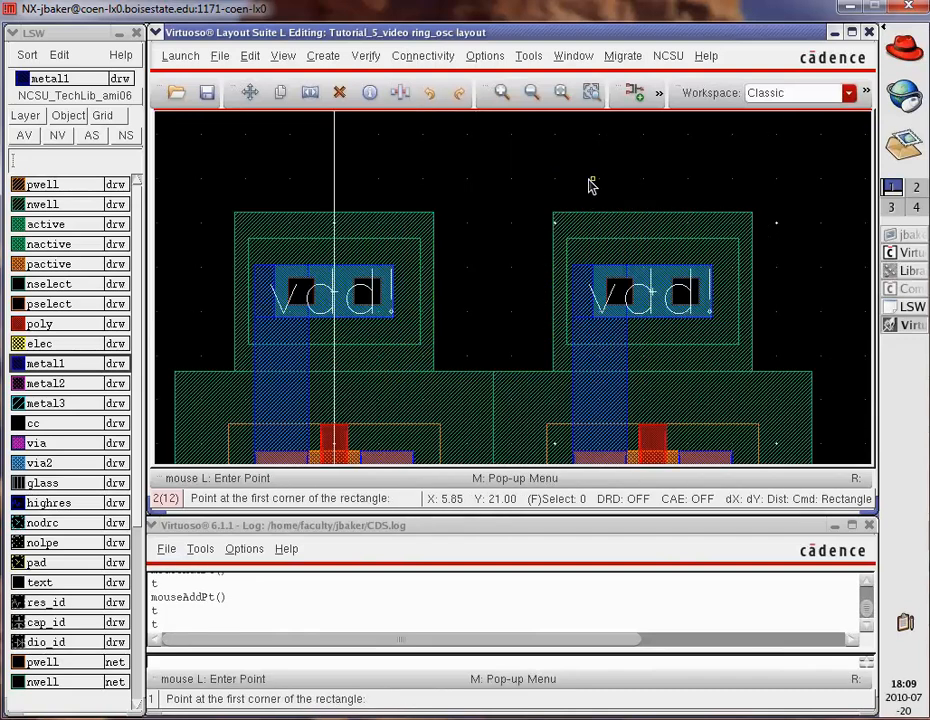
{"action": "left_click", "coordinate": [393, 267]}
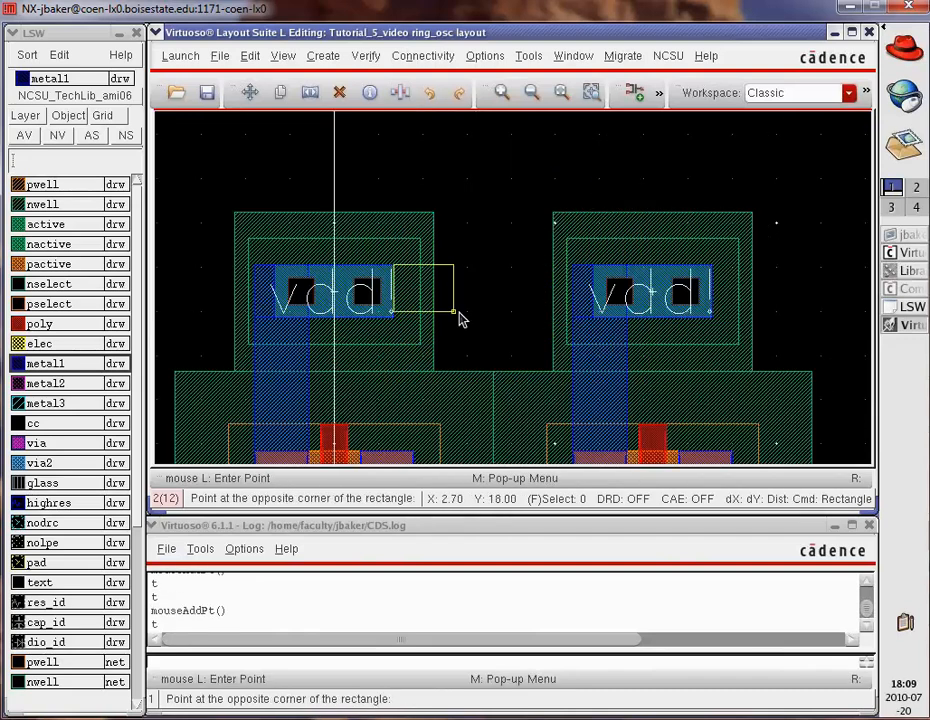
{"action": "left_click", "coordinate": [577, 326]}
- Draw a metal1 rectangle connecting the first inverter's output Ai to the second inverter's input A
{"action": "scroll", "coordinate": [504, 378], "scroll_direction": "down", "scroll_amount": 5}
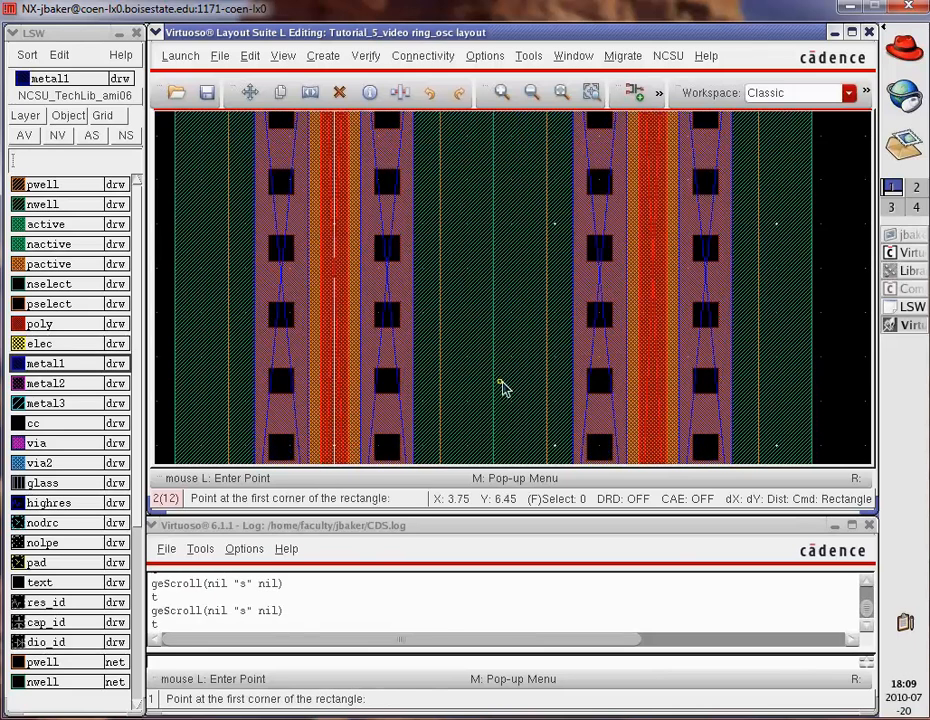
{"action": "scroll", "coordinate": [500, 386], "scroll_direction": "down", "scroll_amount": 4}
{"action": "scroll", "coordinate": [421, 220], "scroll_direction": "up", "scroll_amount": 2}
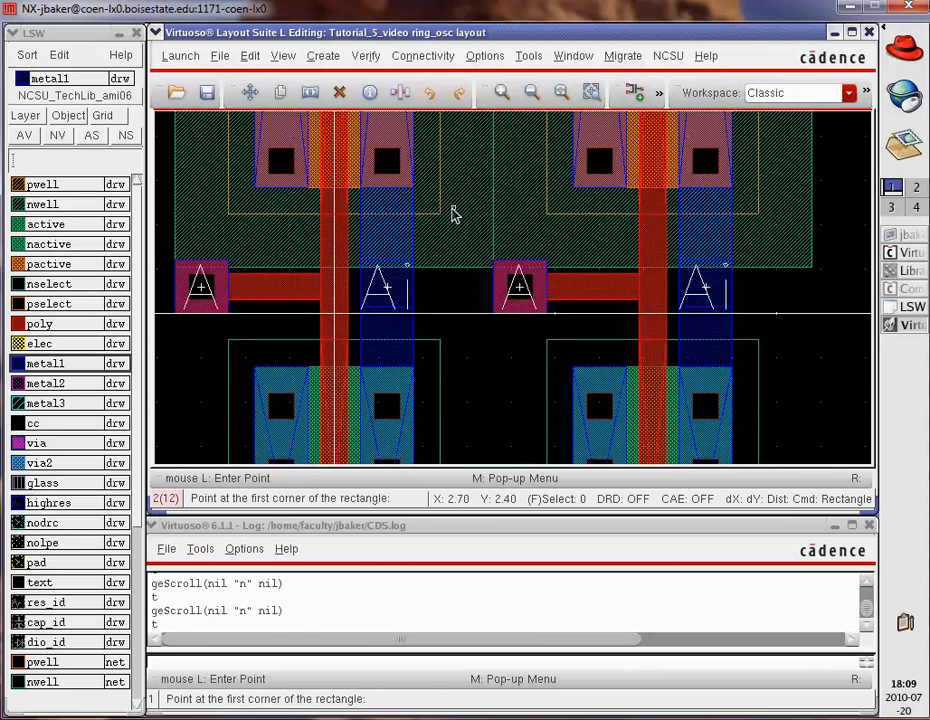
{"action": "left_click", "coordinate": [414, 262]}
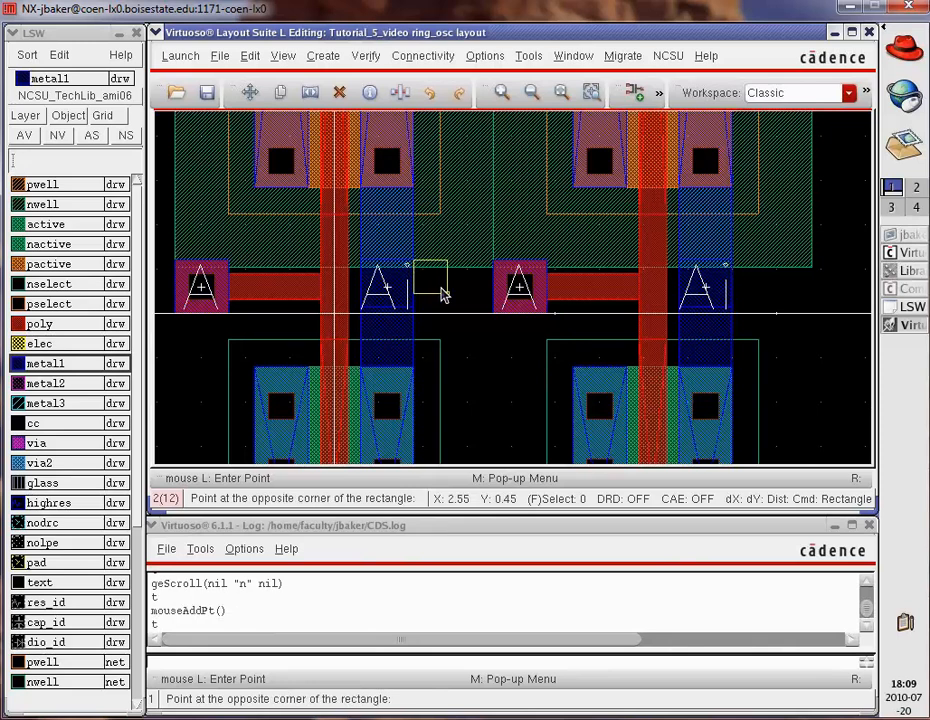
{"action": "left_click", "coordinate": [495, 315]}
- Draw a metal1 rectangle joining the gnd! metal of the two inverters
{"action": "scroll", "coordinate": [488, 355], "scroll_direction": "down", "scroll_amount": 2}
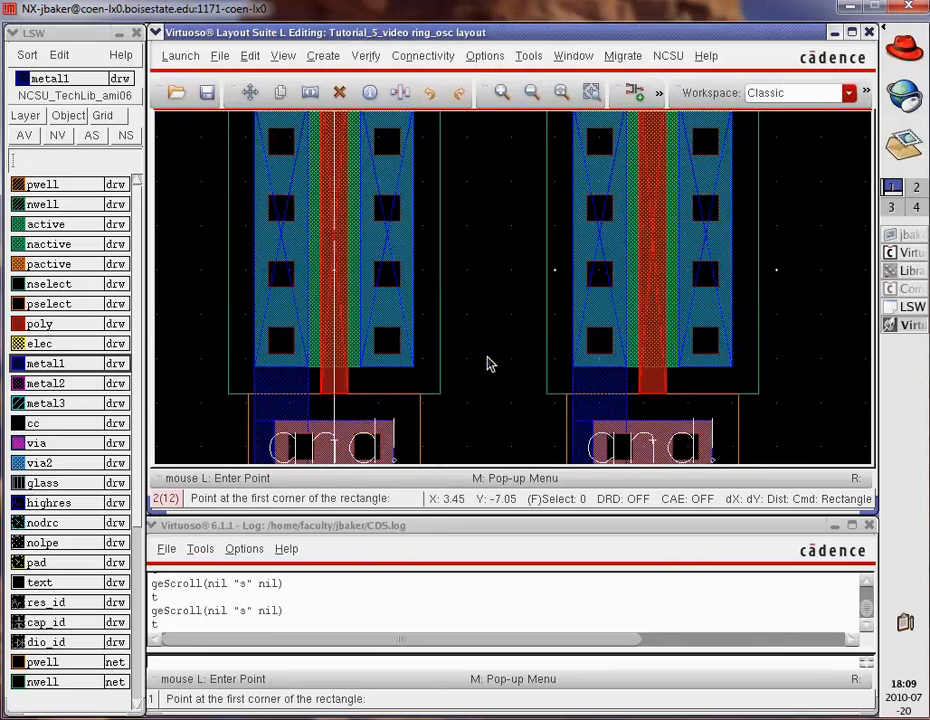
{"action": "left_click", "coordinate": [394, 156]}
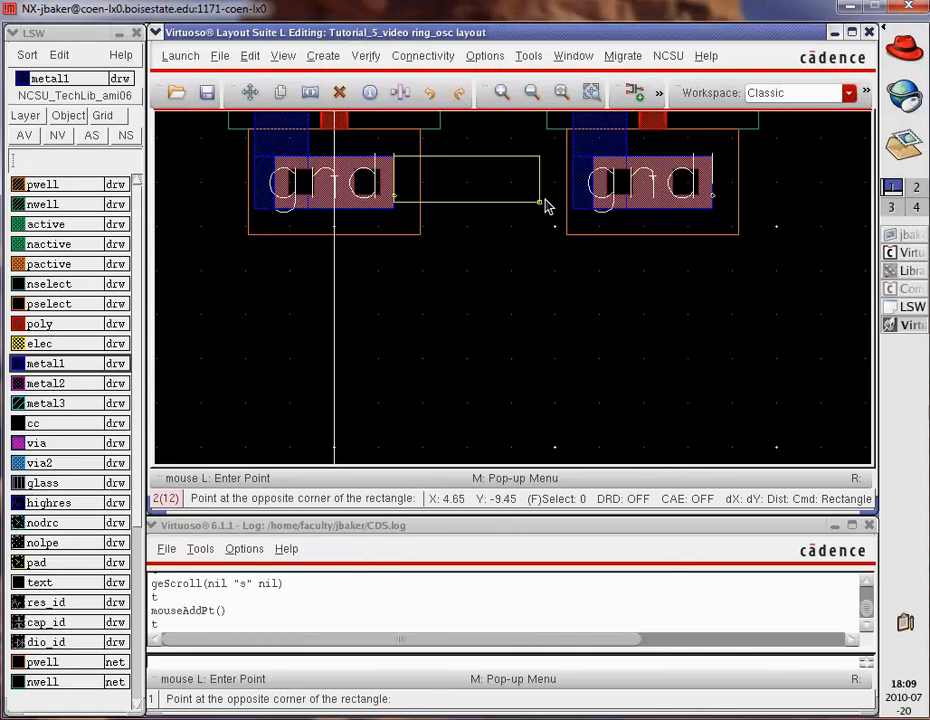
{"action": "left_click", "coordinate": [572, 212]}
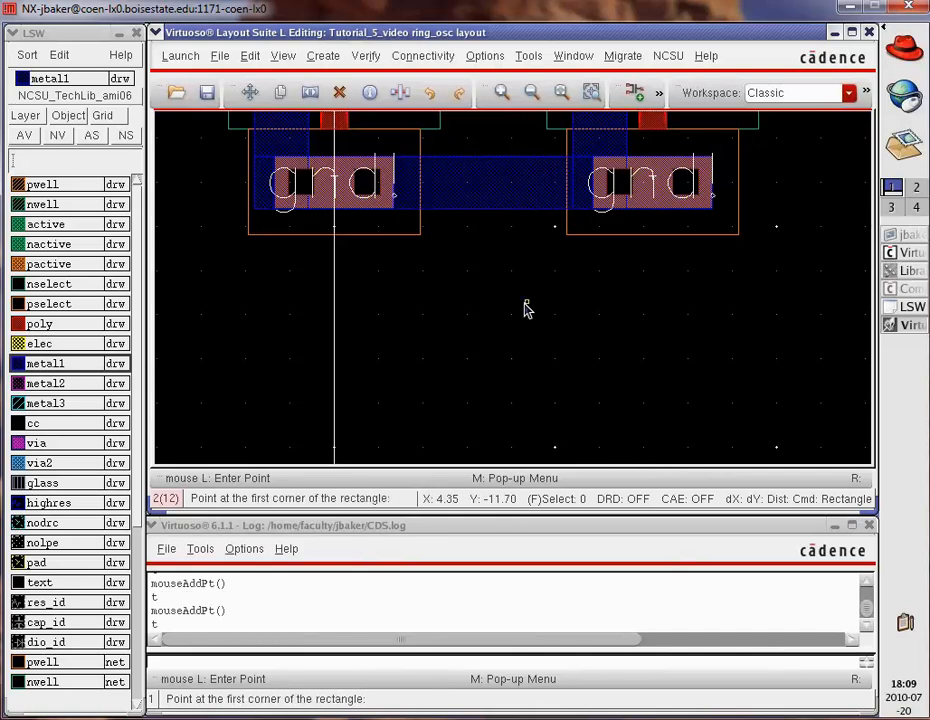
- Set the stop display level of the layout to 0 so that instances are drawn only as outlines
{"action": "key", "text": "f"}
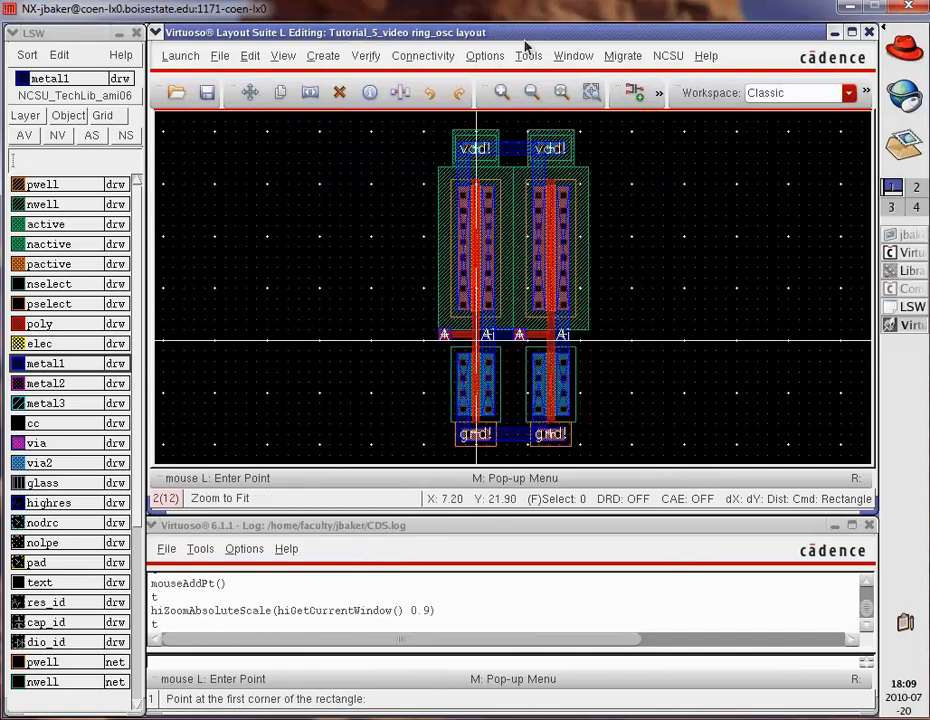
{"action": "left_click", "coordinate": [476, 58]}
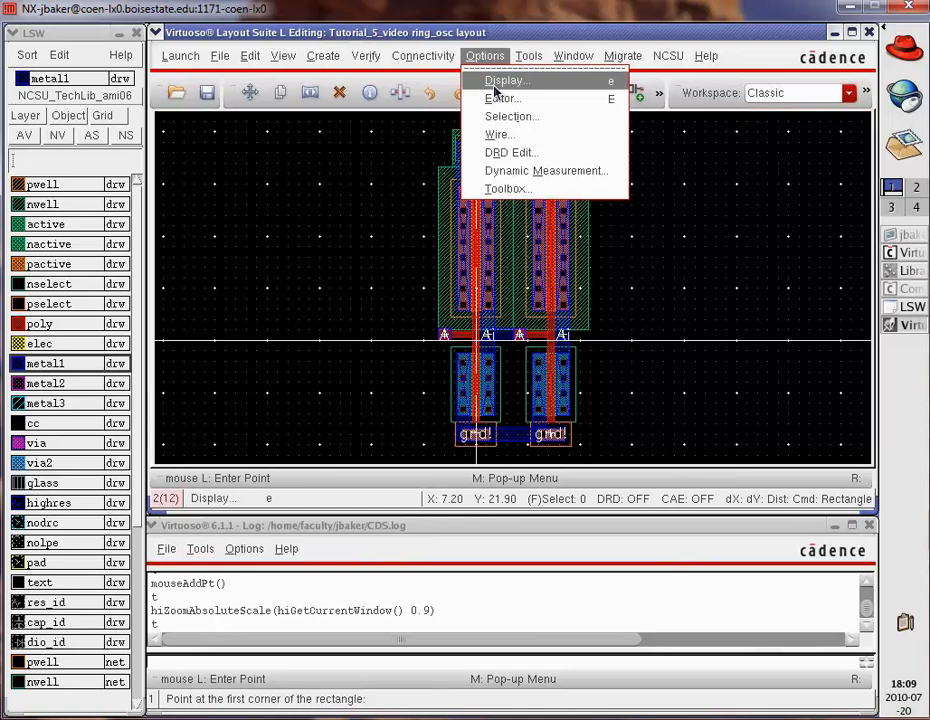
{"action": "left_click", "coordinate": [503, 80]}
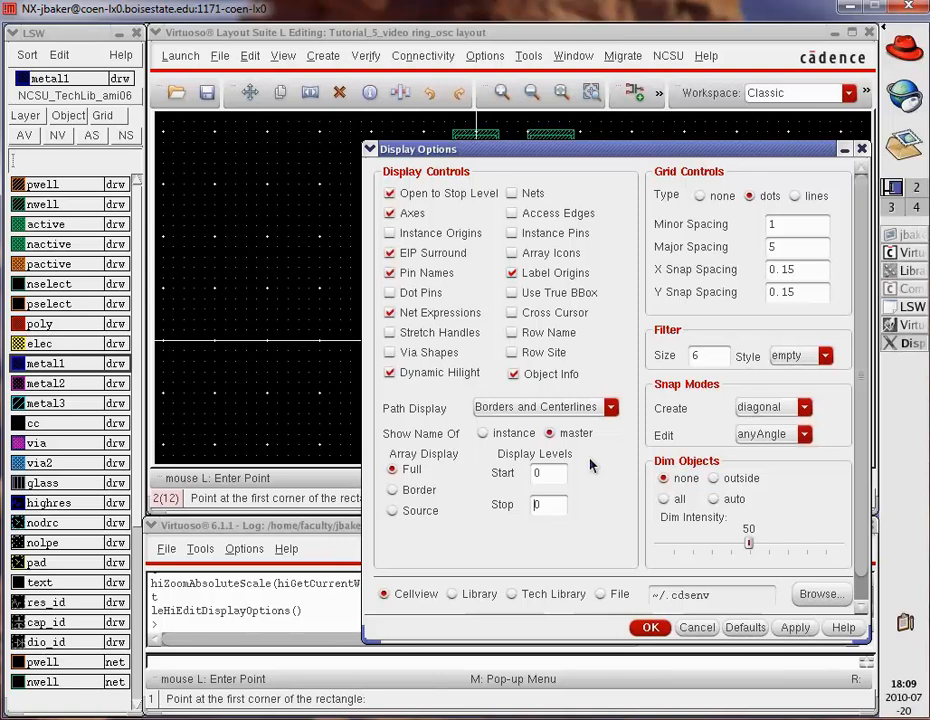
{"action": "key", "text": "Return"}
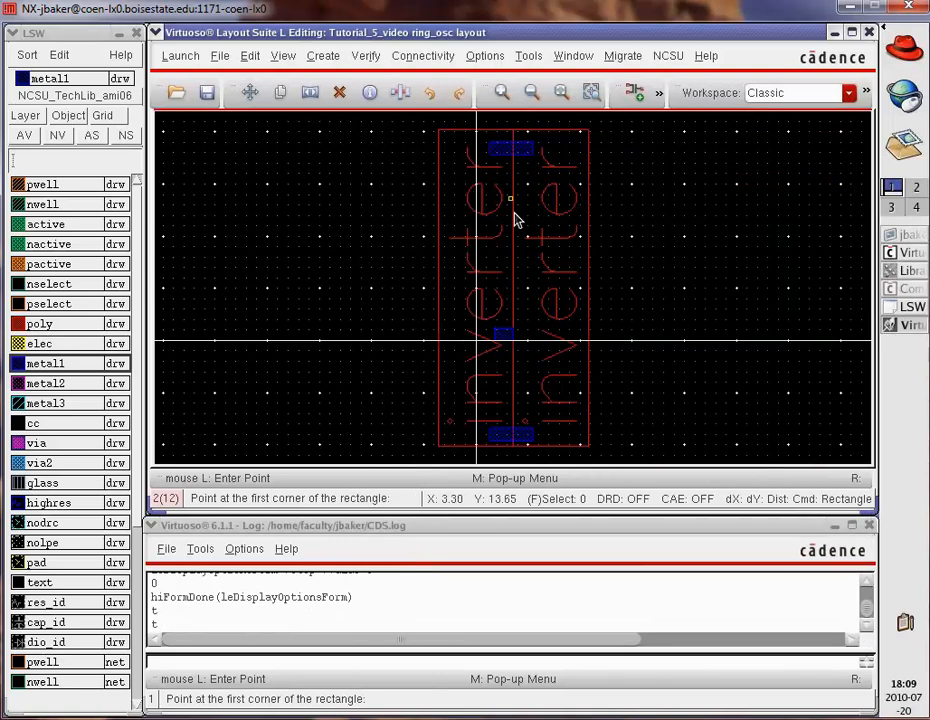
- Leave the rectangle command and delete the second inverter instance, keeping the metal1 connection rectangles
{"action": "left_click", "coordinate": [573, 310]}
{"action": "key", "text": "Escape"}
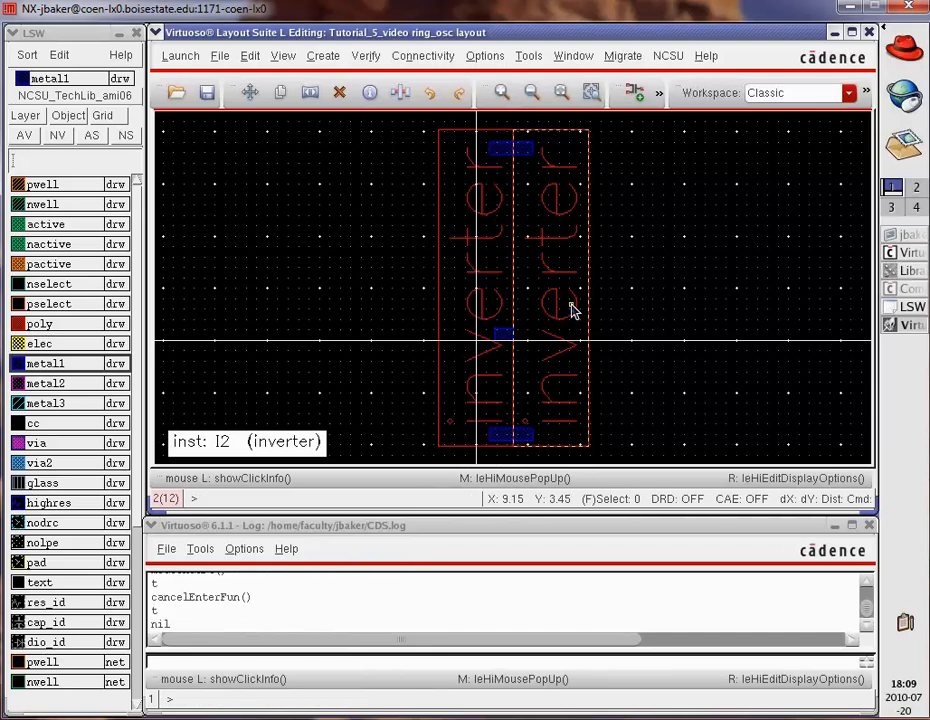
{"action": "left_click", "coordinate": [573, 310]}
{"action": "key", "text": "Delete"}
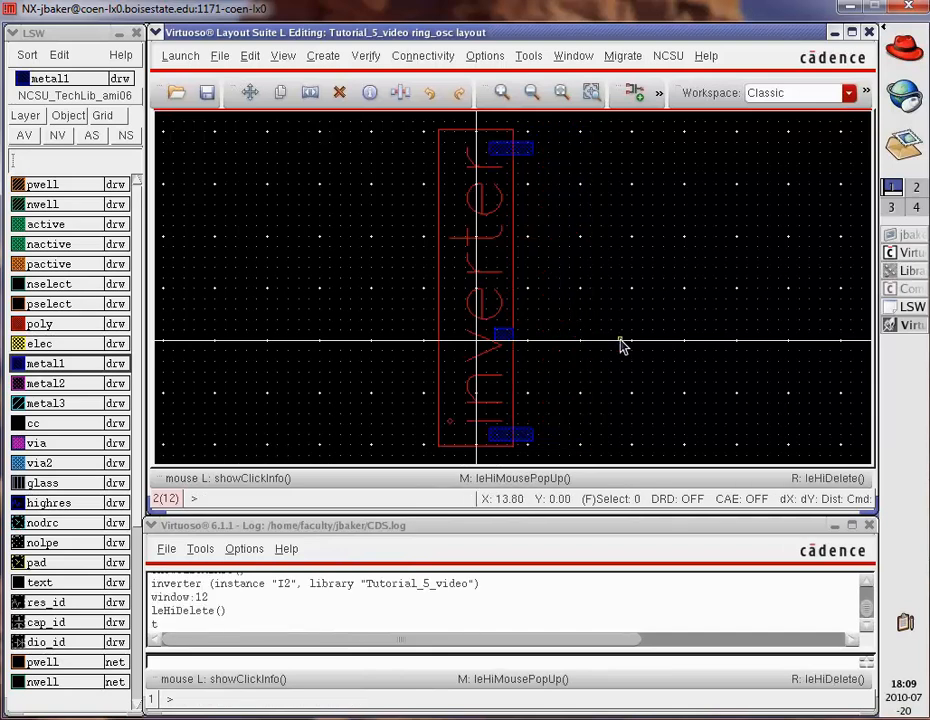
- Set the stop display level to 10 and select the inverter together with its three metal1 connection rectangles
{"action": "key", "text": "e"}
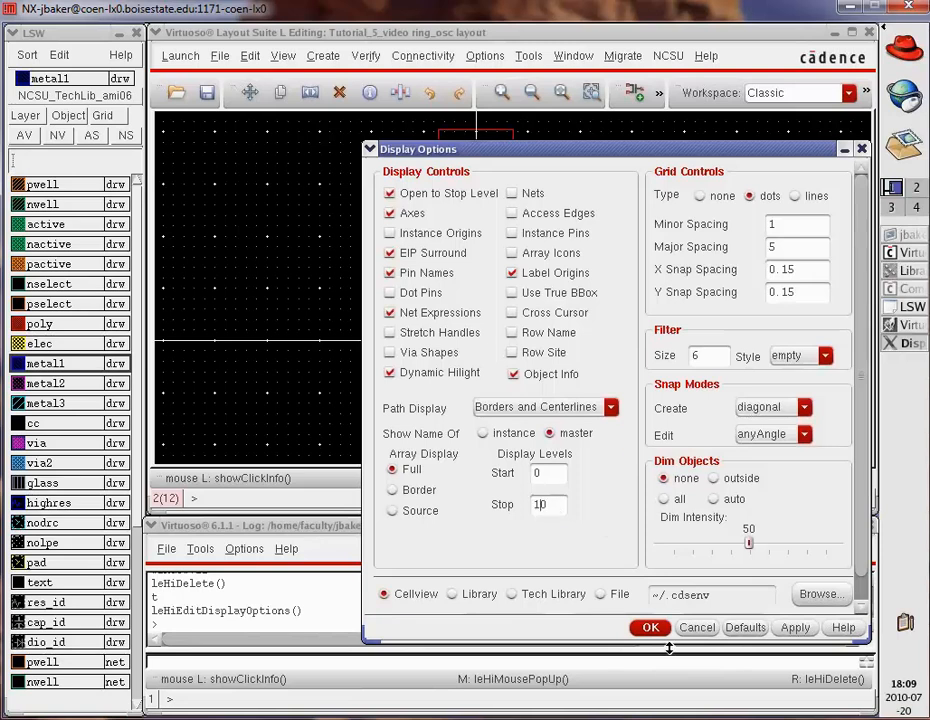
{"action": "left_click", "coordinate": [648, 627]}
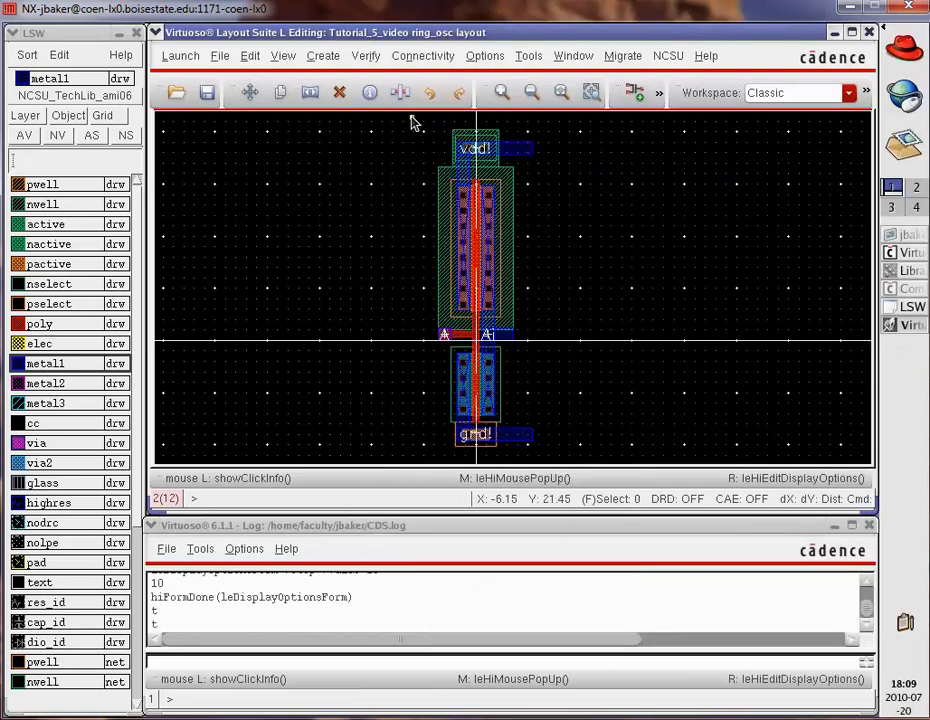
{"action": "left_click_drag", "start_coordinate": [440, 118], "coordinate": [603, 455]}
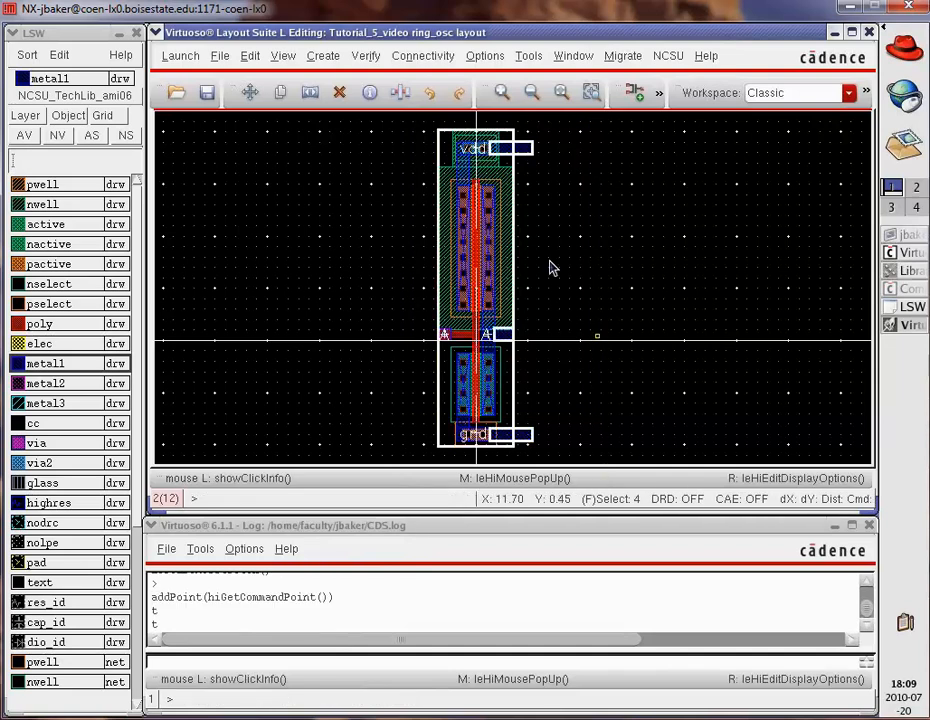
- Start copying the selected inverter and metal1 rectangles as an array of 1 row and 30 columns
{"action": "key", "text": "c"}
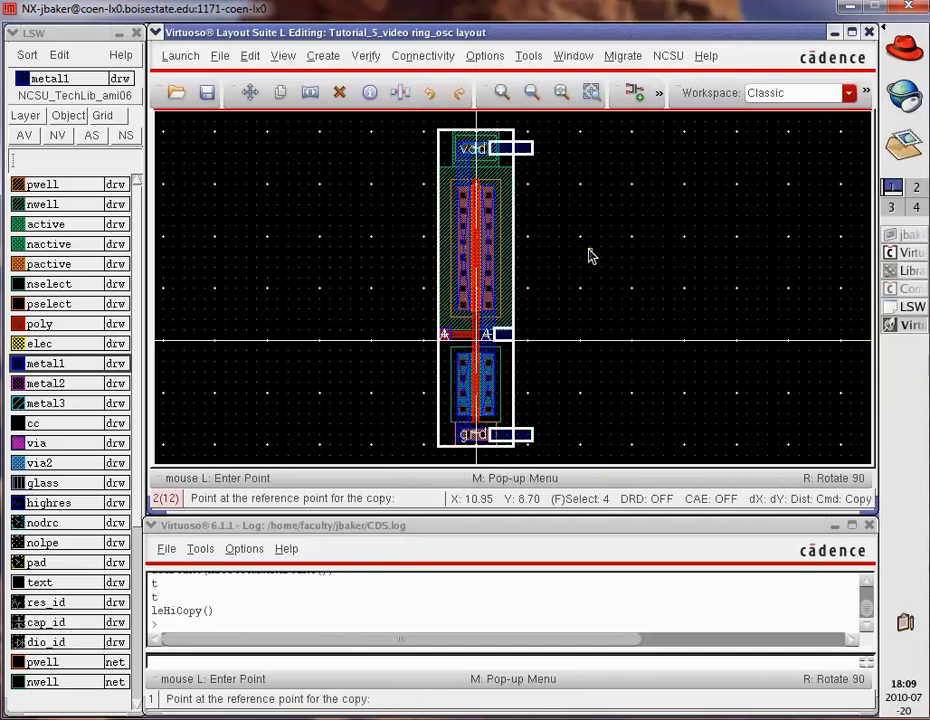
{"action": "left_click", "coordinate": [495, 262]}
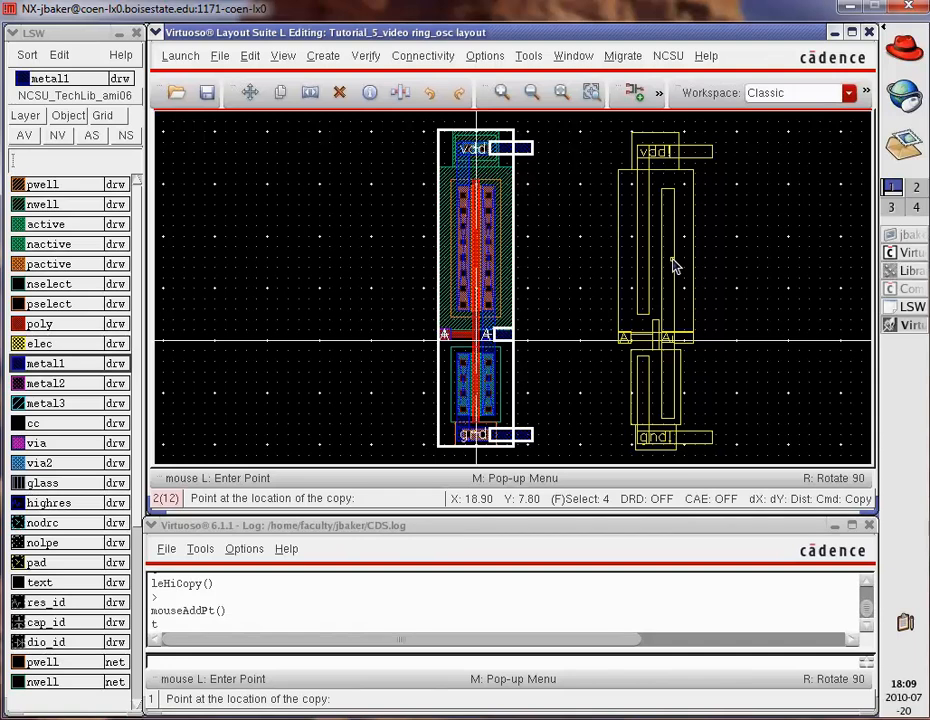
{"action": "key", "text": "F3"}
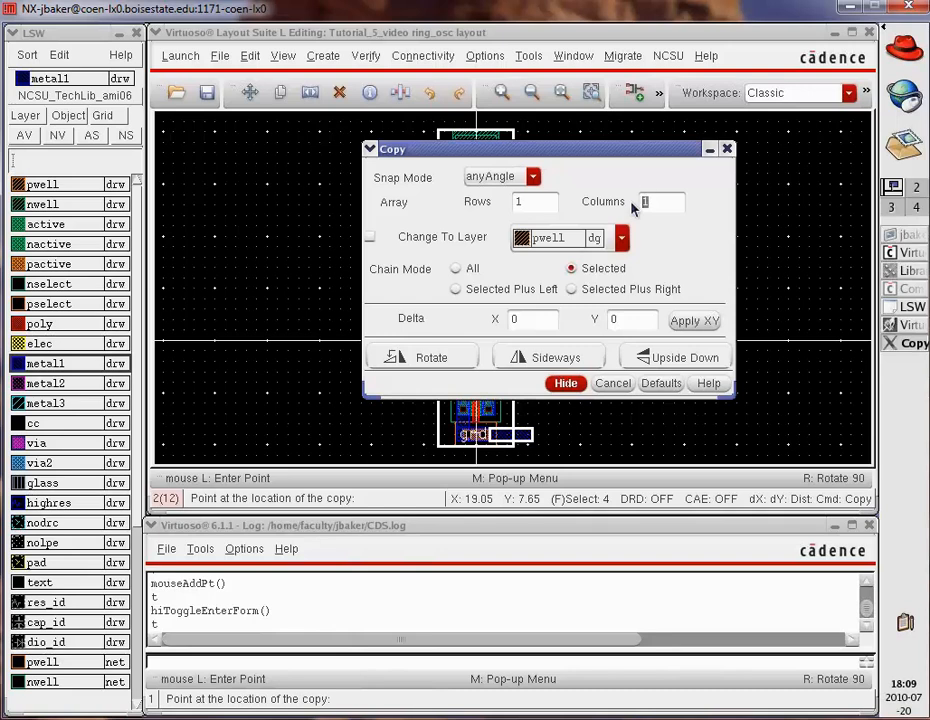
{"action": "left_click", "coordinate": [565, 383]}
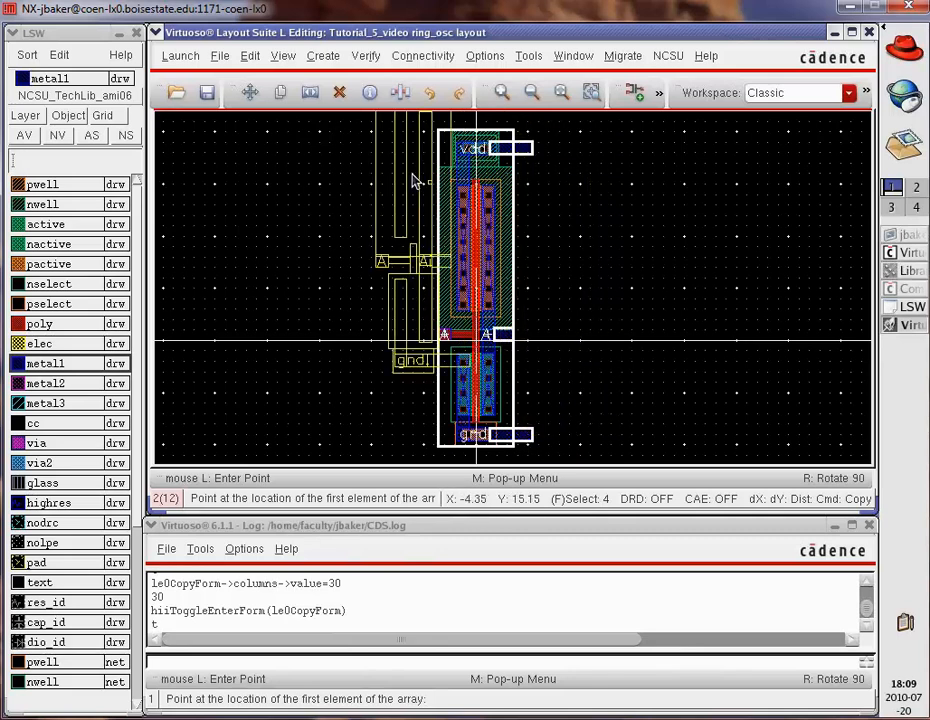
- Place the array's first element directly abutting the original inverter, with its input A meeting the metal1 from output Ai
{"action": "key", "text": "z"}
{"action": "left_click", "coordinate": [383, 171]}
{"action": "left_click", "coordinate": [515, 312]}
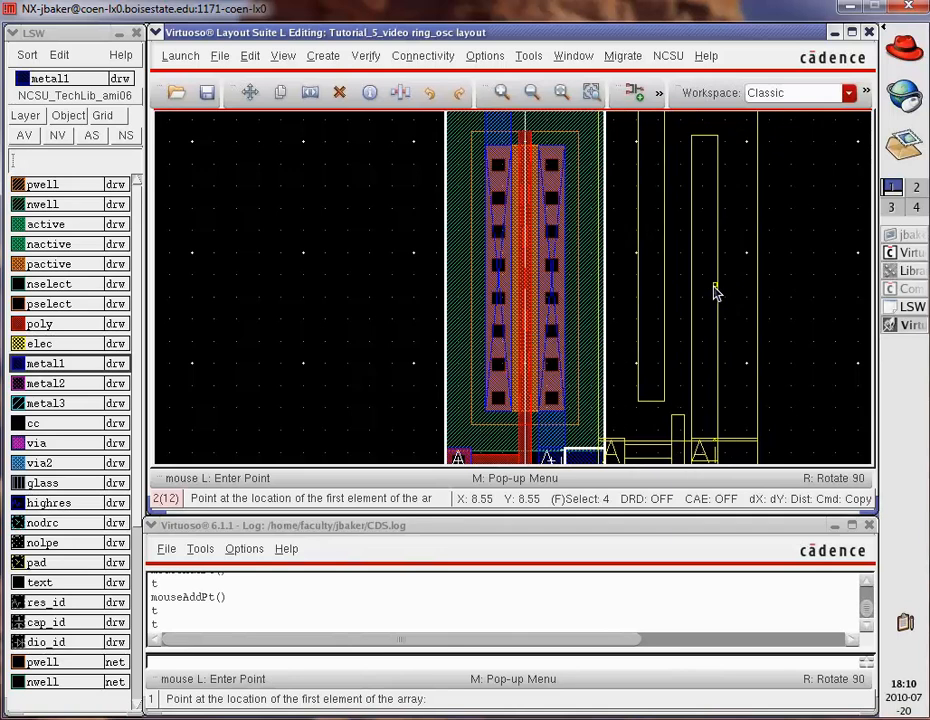
{"action": "scroll", "coordinate": [722, 312], "scroll_direction": "down", "scroll_amount": 1}
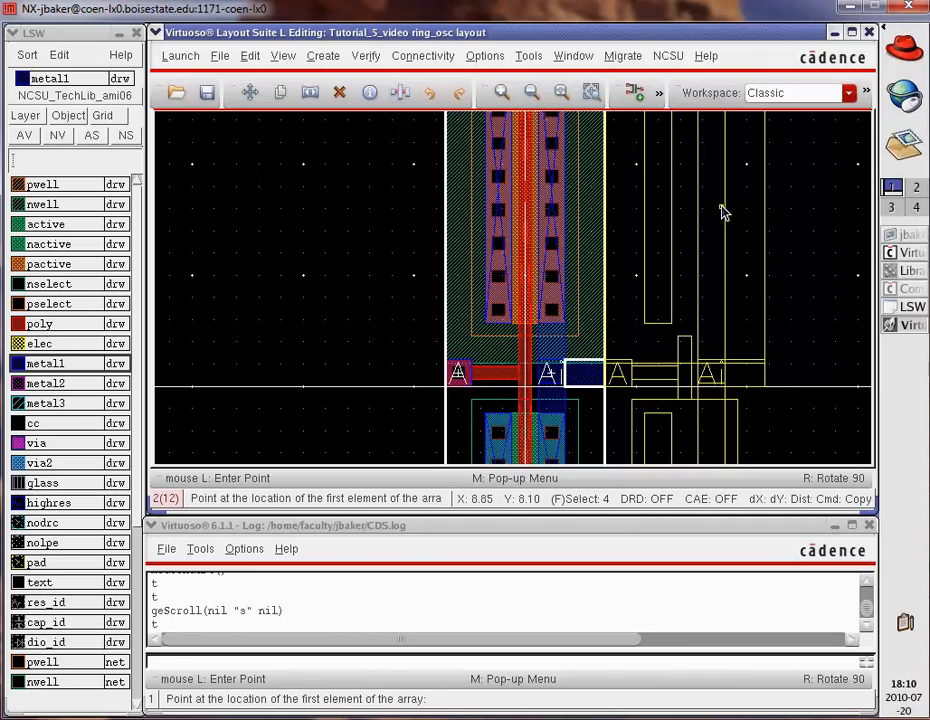
{"action": "left_click", "coordinate": [723, 211]}
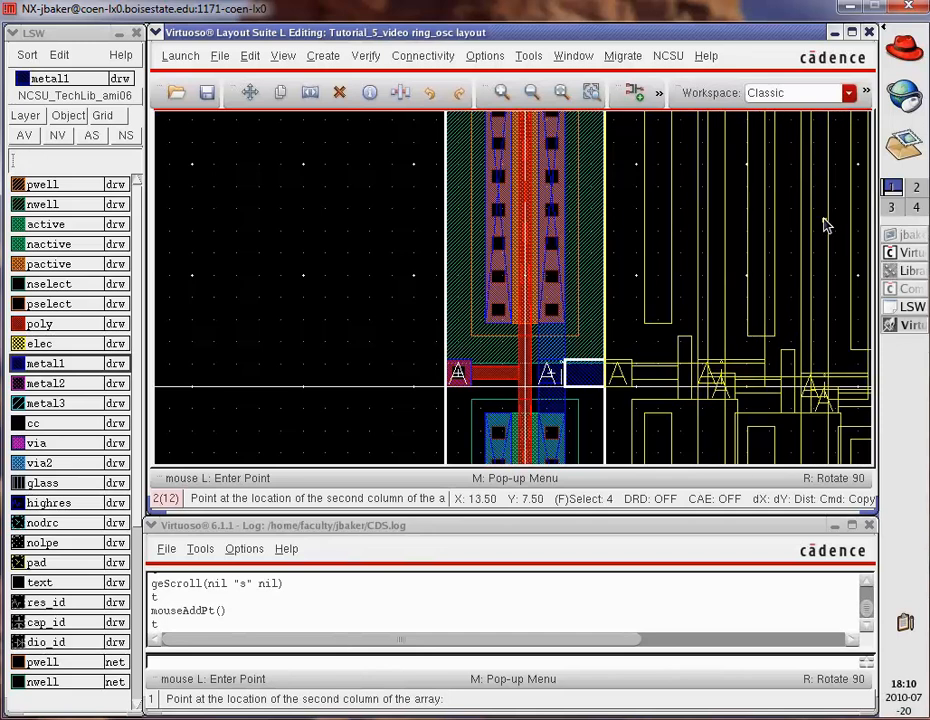
- Place the array's second column abutting the first copy at the same height so all 30 copies form one straight row
{"action": "key", "text": "shift+z"}
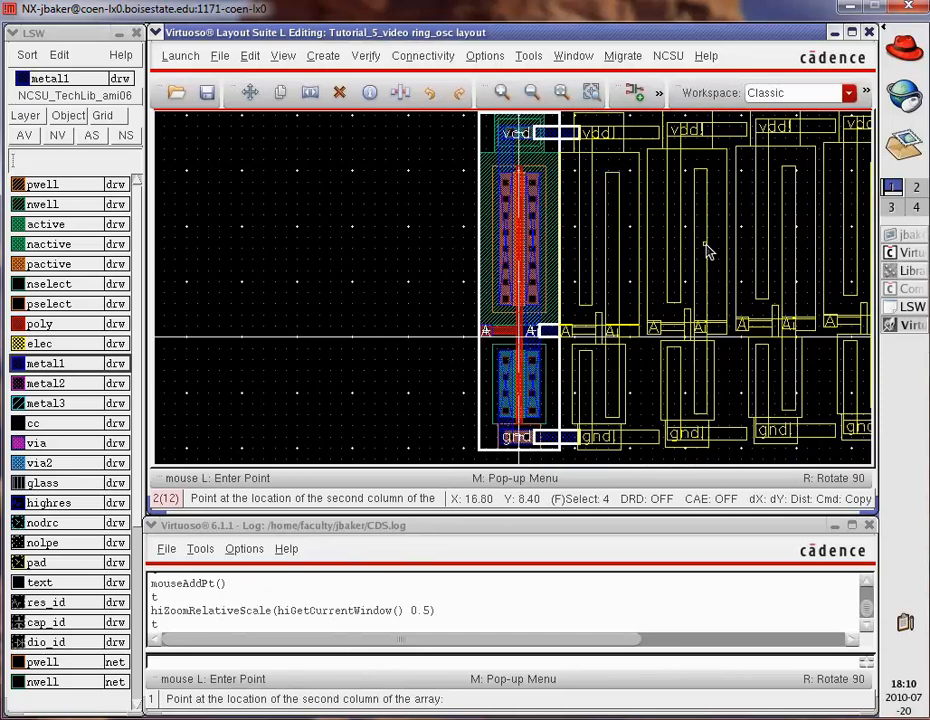
{"action": "key", "text": "z"}
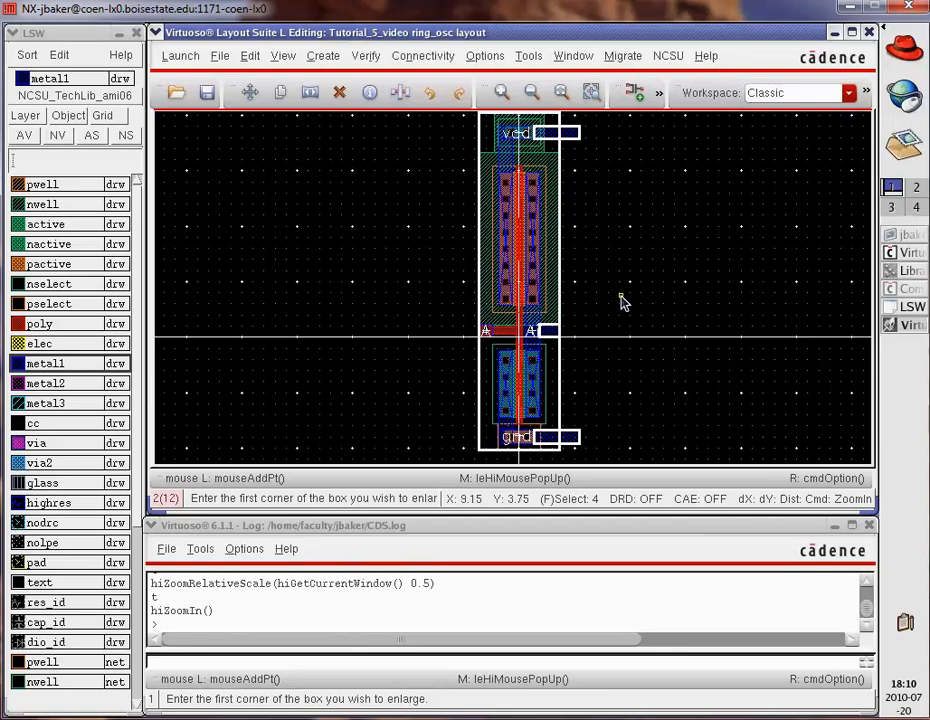
{"action": "left_click", "coordinate": [620, 300]}
{"action": "left_click", "coordinate": [726, 367]}
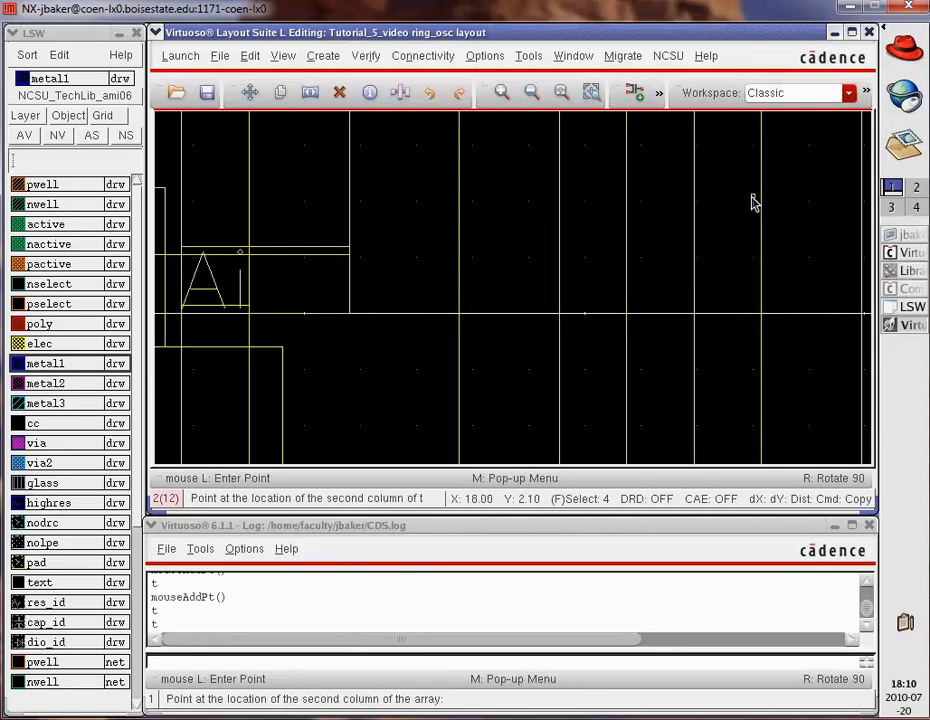
{"action": "key", "text": "shift+z"}
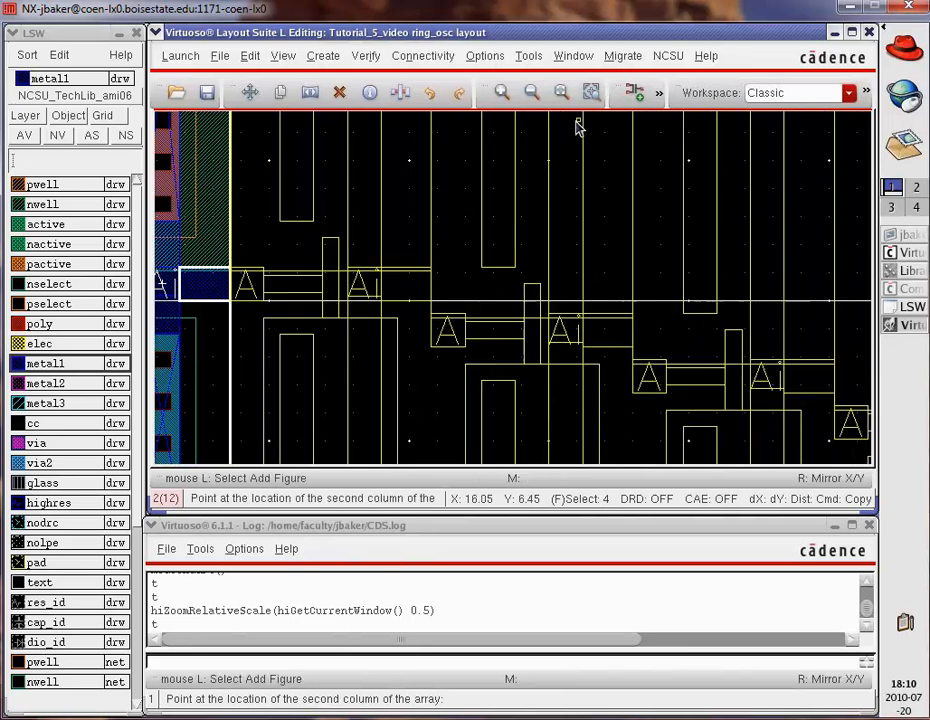
{"action": "key", "text": "shift+z"}
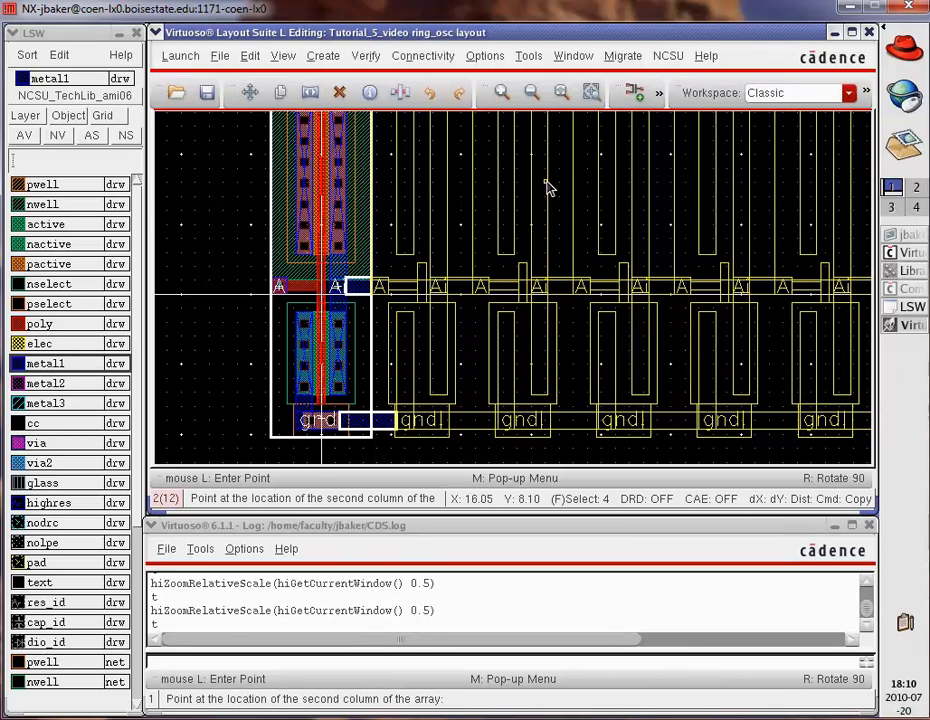
{"action": "left_click", "coordinate": [547, 187]}
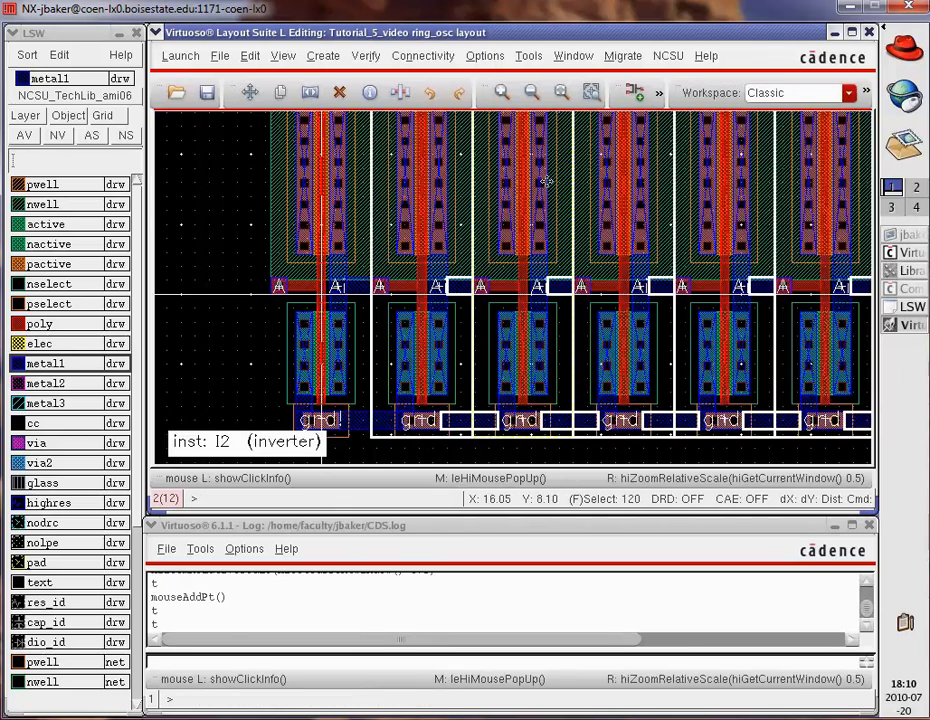
- Save the ring_osc layout and run a full flat DRC with the divaDRC.rul rules file
{"action": "key", "text": "f"}
{"action": "left_click", "coordinate": [561, 181]}
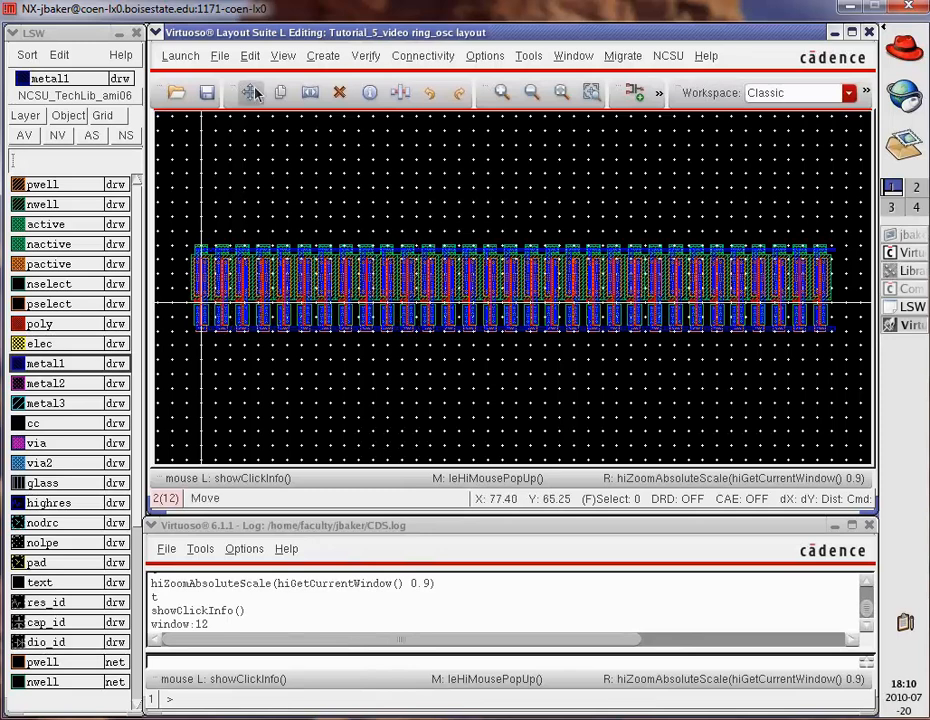
{"action": "left_click", "coordinate": [207, 92]}
{"action": "left_click", "coordinate": [366, 57]}
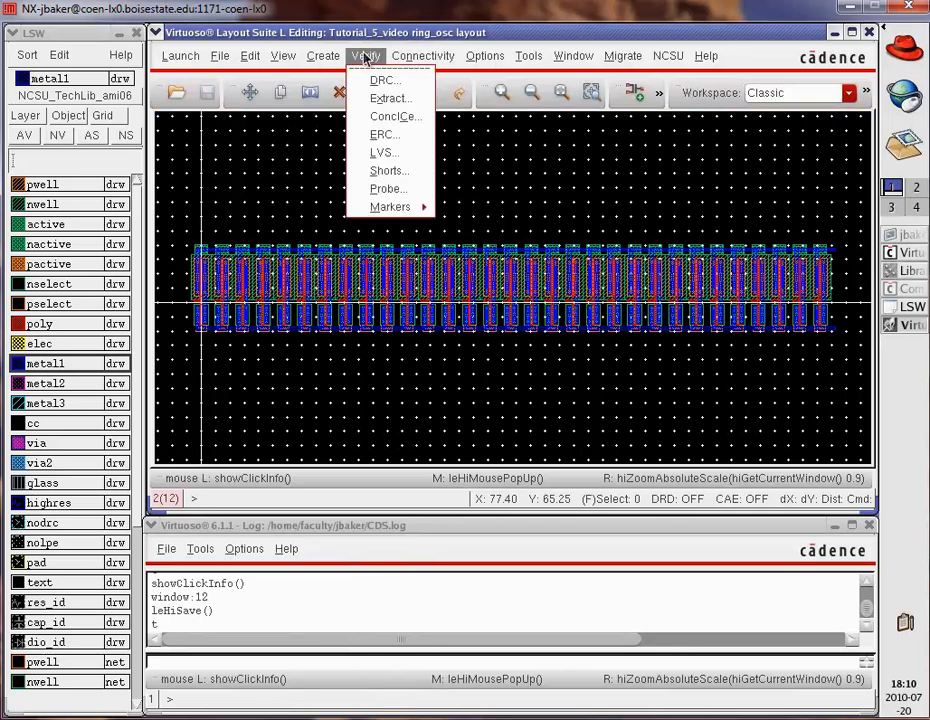
{"action": "left_click", "coordinate": [381, 79]}
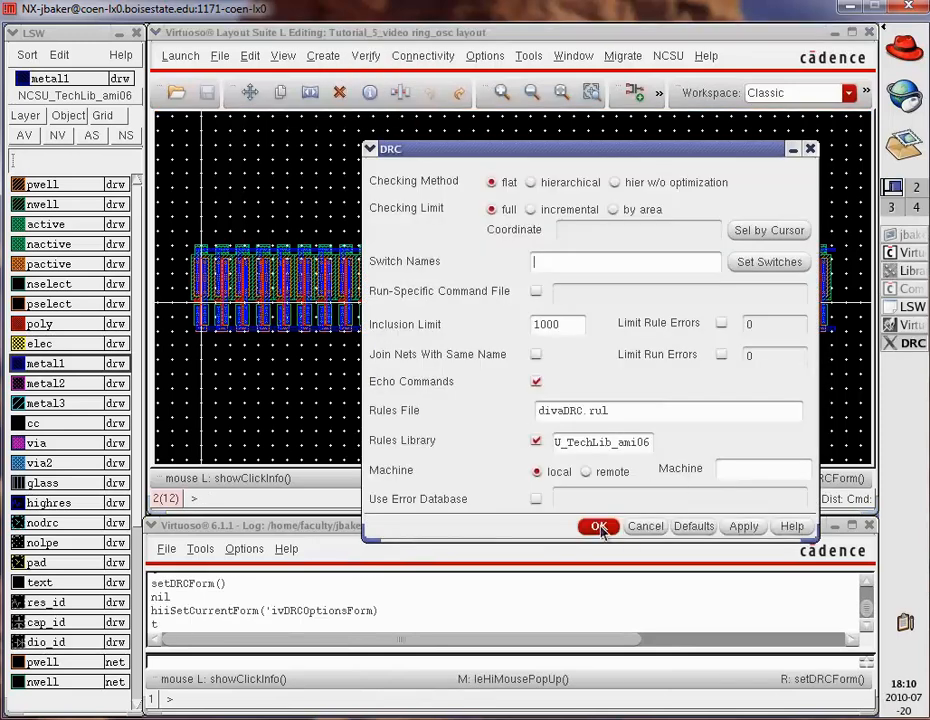
{"action": "left_click", "coordinate": [599, 527]}
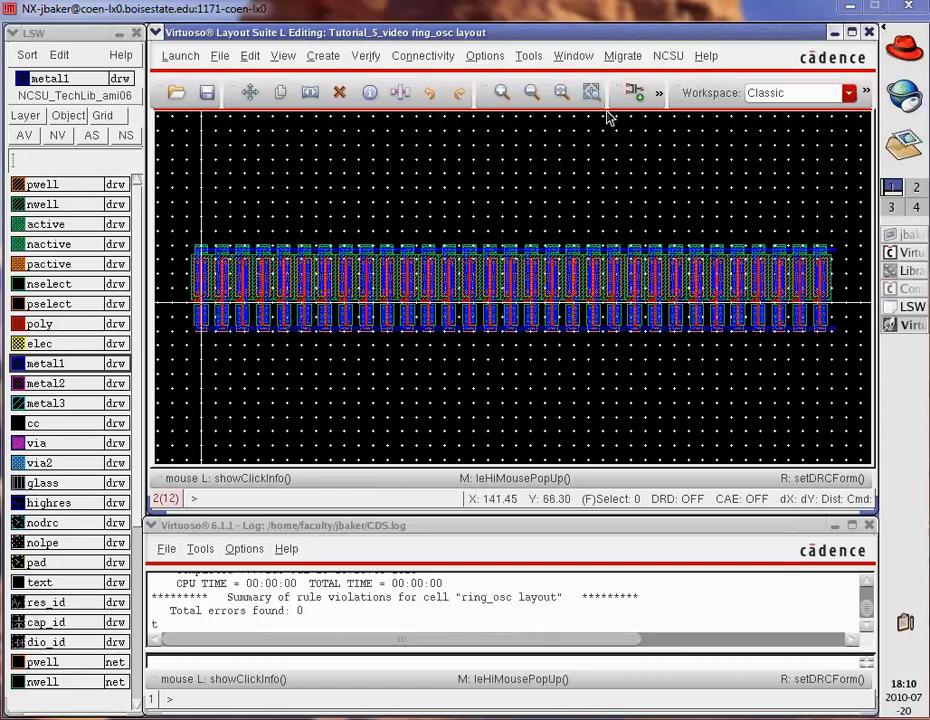
- Start creating an instance of the m2_m1 layout cell from the NCSU_TechLib_ami06 library
{"action": "left_click", "coordinate": [636, 98]}
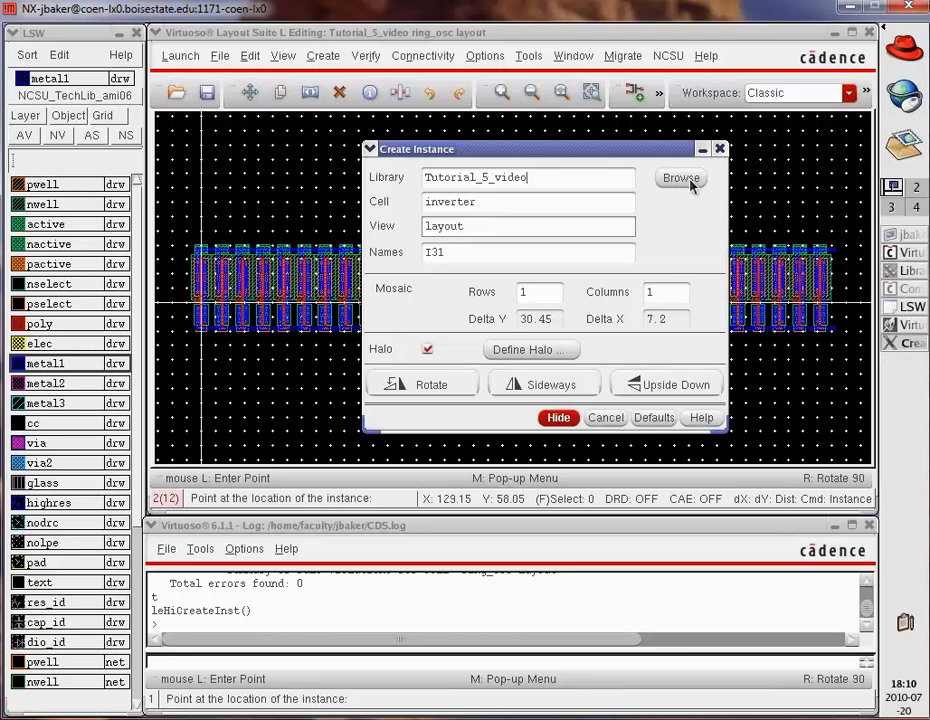
{"action": "left_click", "coordinate": [679, 178]}
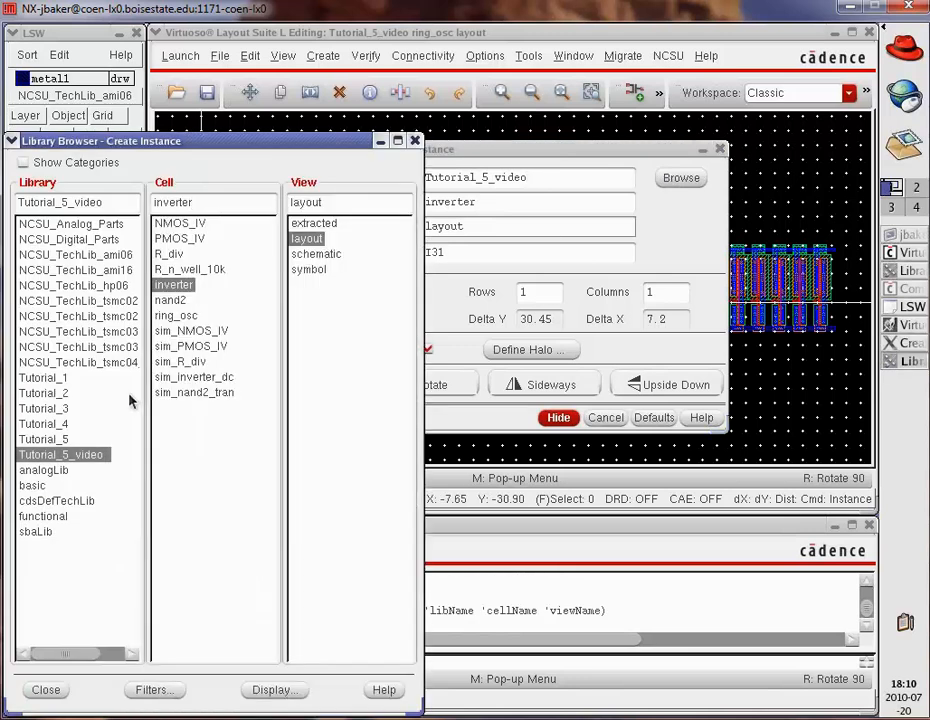
{"action": "left_click", "coordinate": [90, 257]}
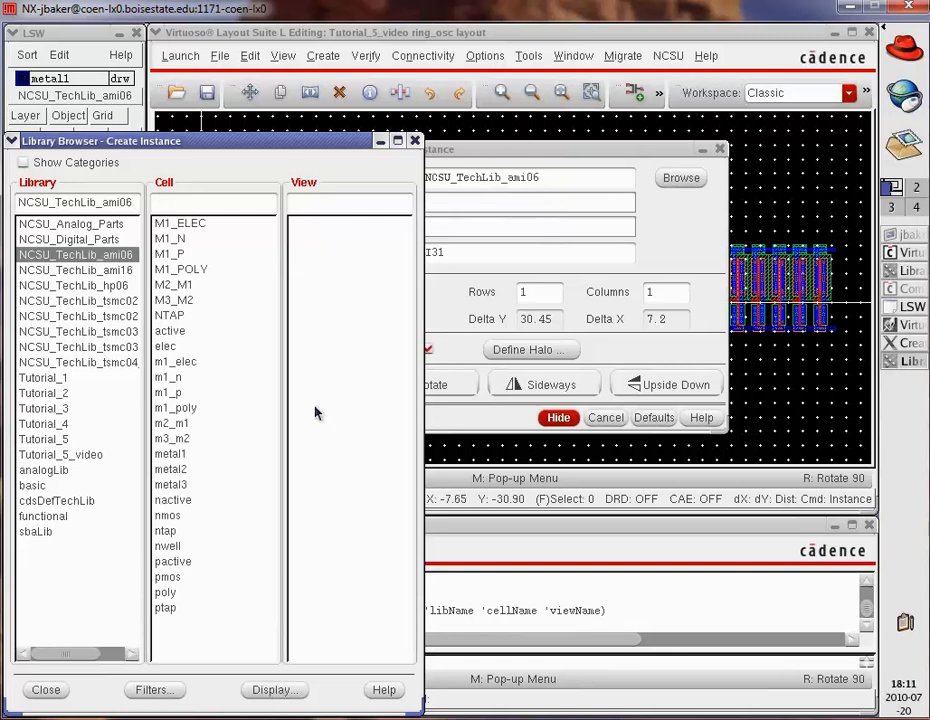
{"action": "left_click", "coordinate": [174, 423]}
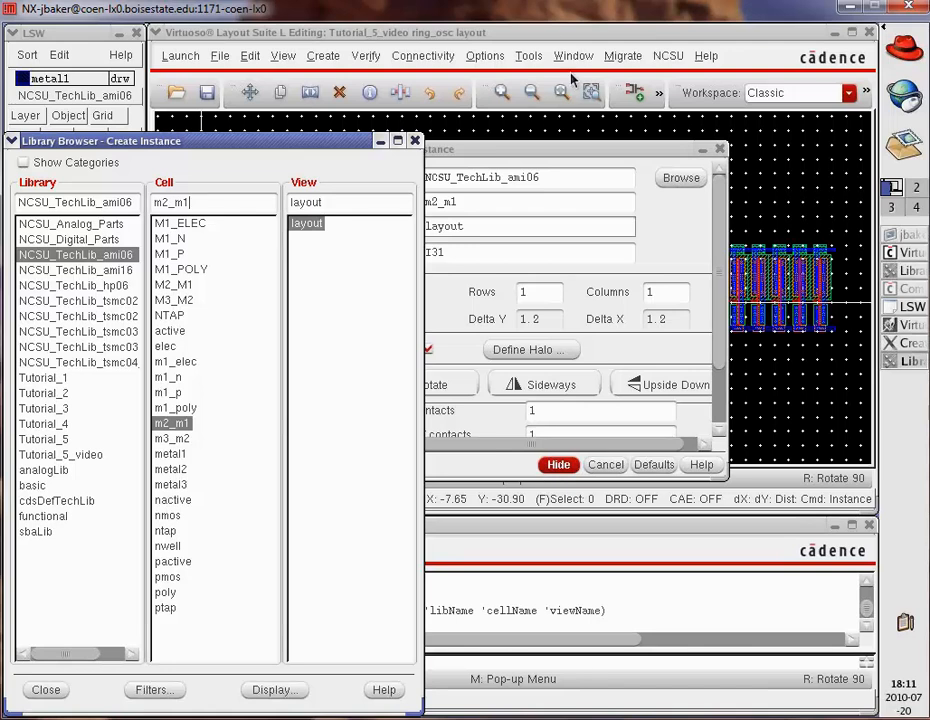
{"action": "left_click", "coordinate": [542, 25]}
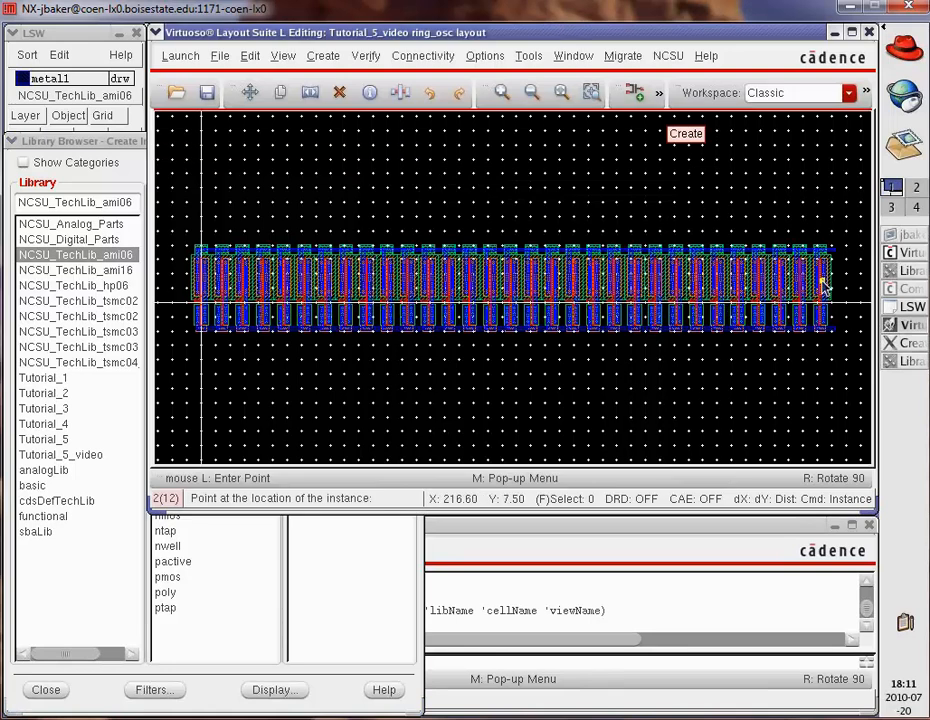
- Place an m2_m1 via against the end of the metal1 on the last inverter's output Ai
{"action": "key", "text": "z"}
{"action": "left_click", "coordinate": [821, 283]}
{"action": "left_click", "coordinate": [858, 337]}
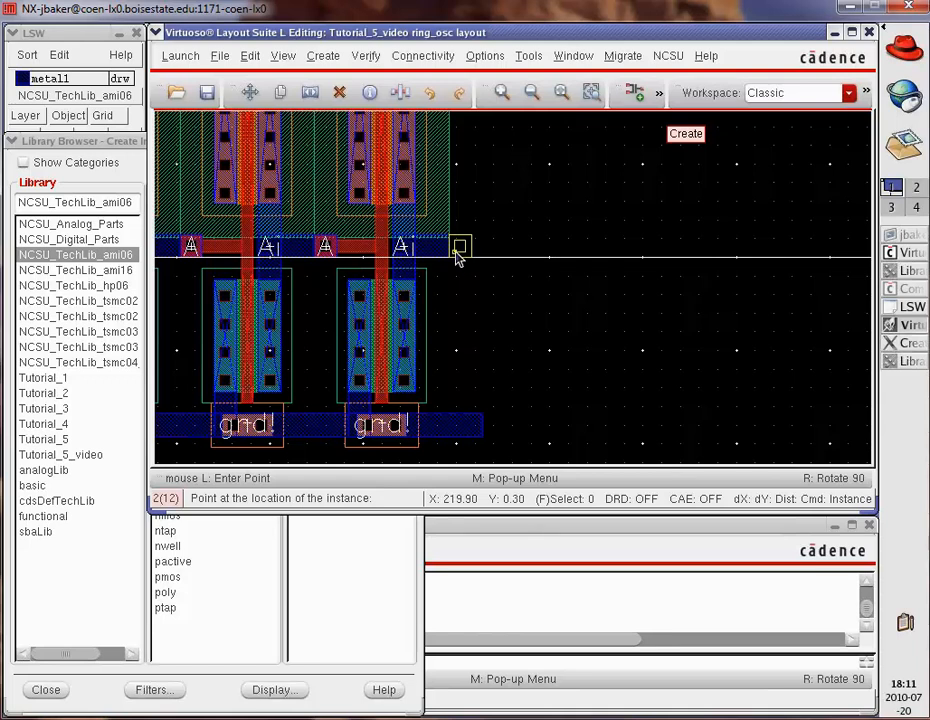
- Place a second m2_m1 via directly beside the first inverter's input A and end instance placement
{"action": "key", "text": "f"}
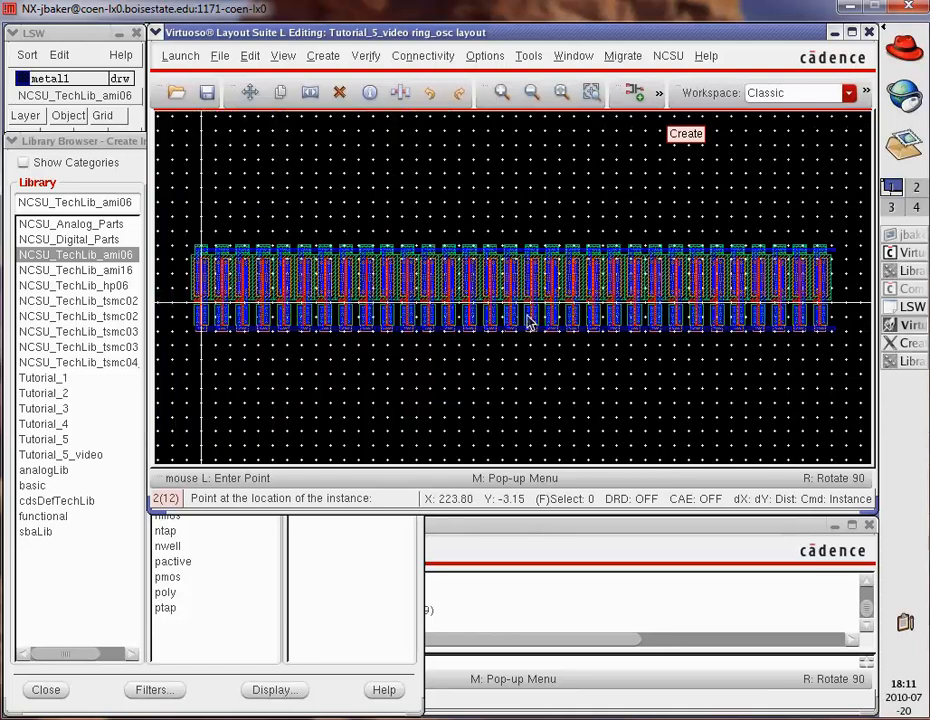
{"action": "key", "text": "z"}
{"action": "left_click", "coordinate": [183, 284]}
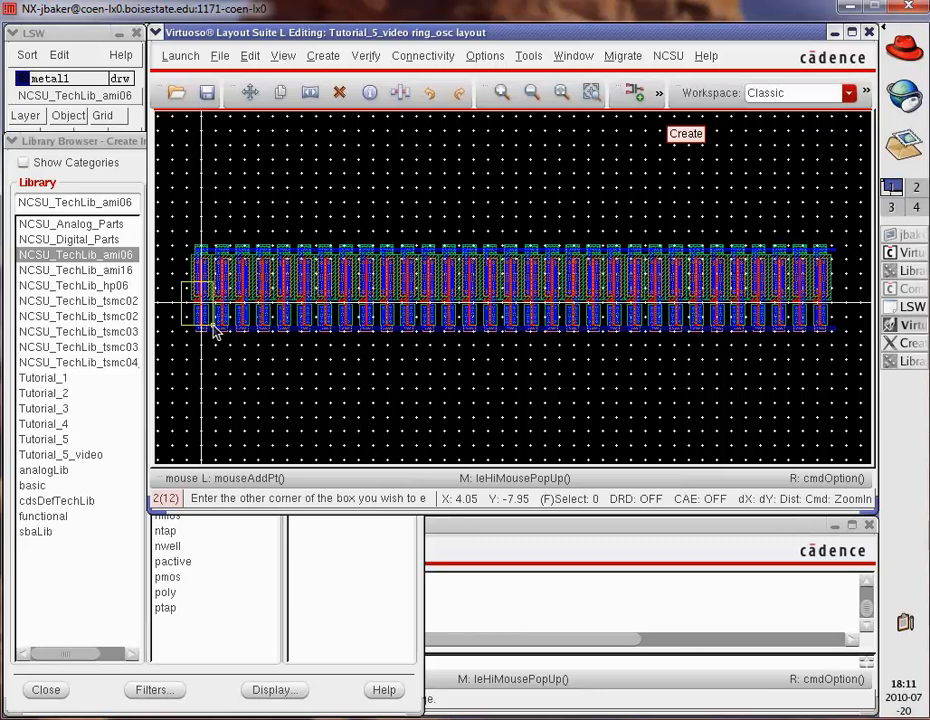
{"action": "left_click", "coordinate": [213, 333]}
{"action": "left_click", "coordinate": [448, 276]}
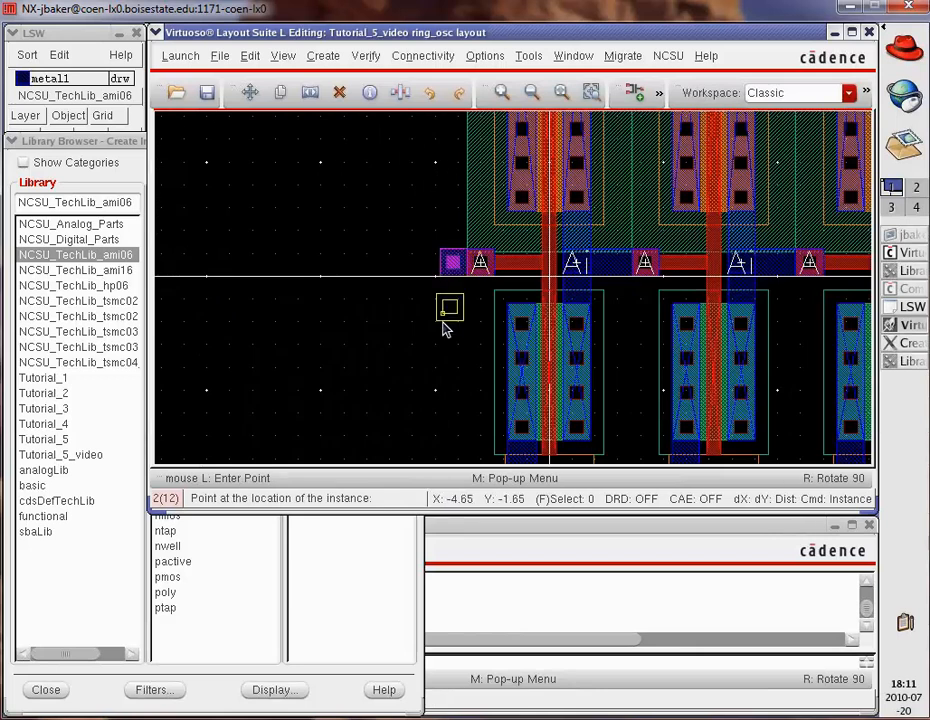
{"action": "key", "text": "Escape"}
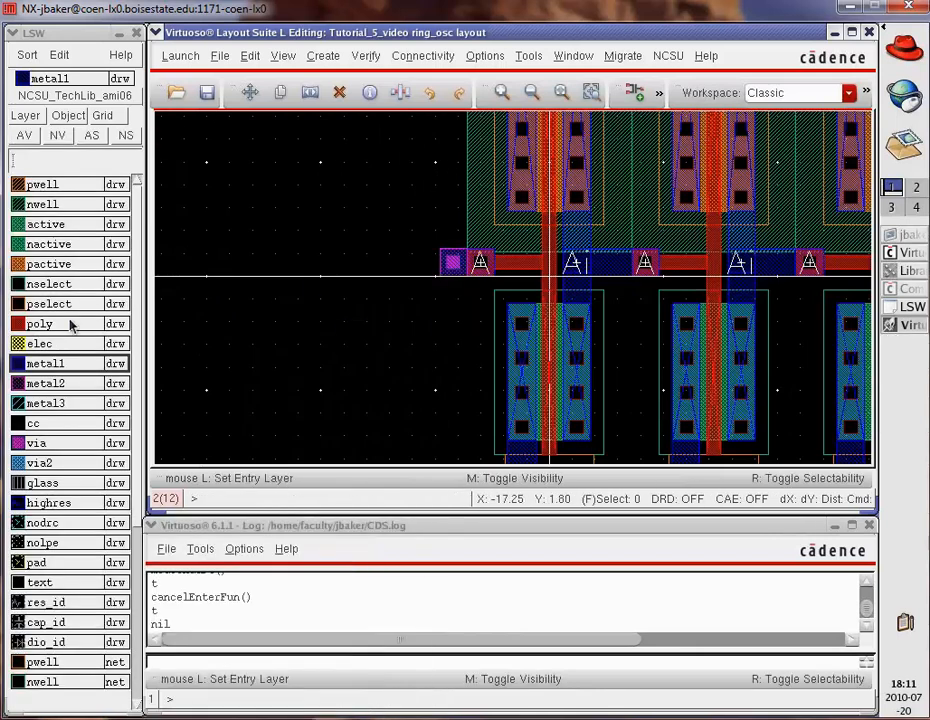
- Draw a metal2 rectangle from the via at the first inverter's input to the via at the last inverter's output
{"action": "left_click", "coordinate": [58, 384]}
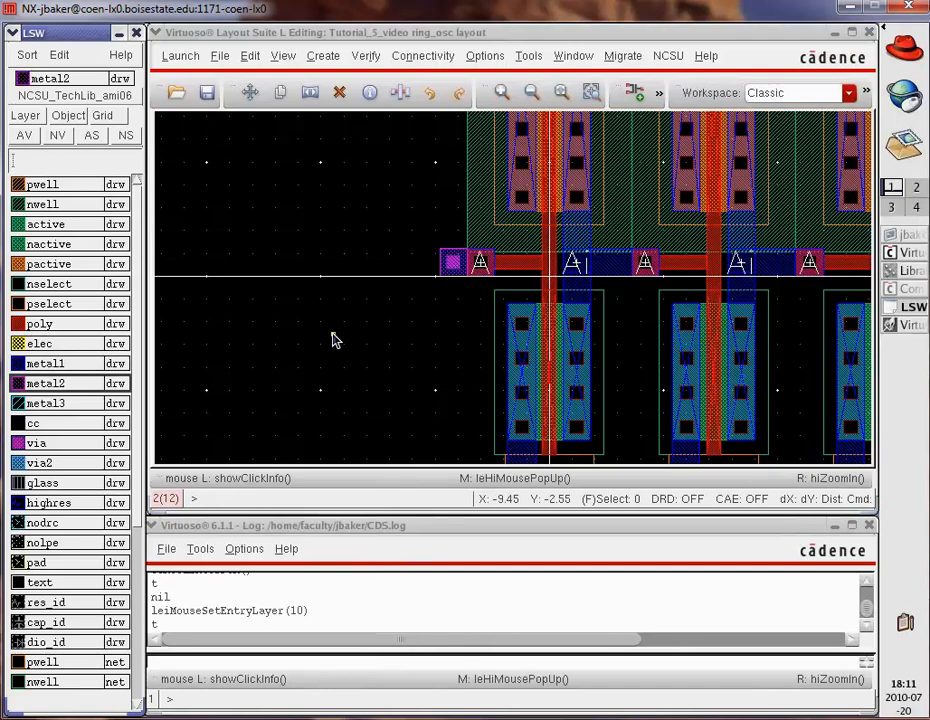
{"action": "left_click", "coordinate": [446, 258]}
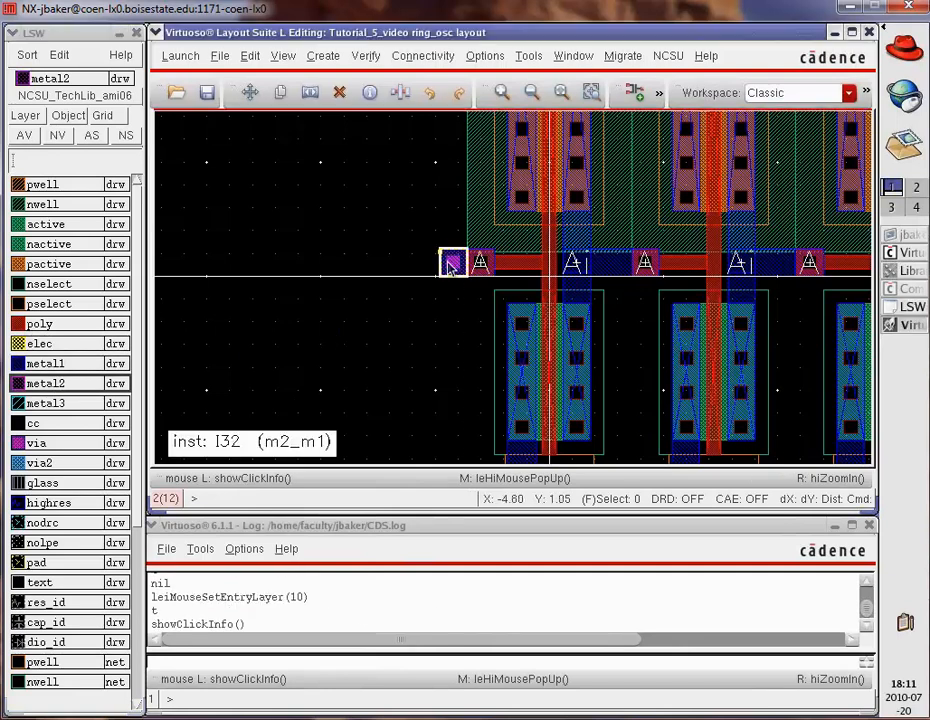
{"action": "left_click", "coordinate": [338, 316]}
{"action": "key", "text": "r"}
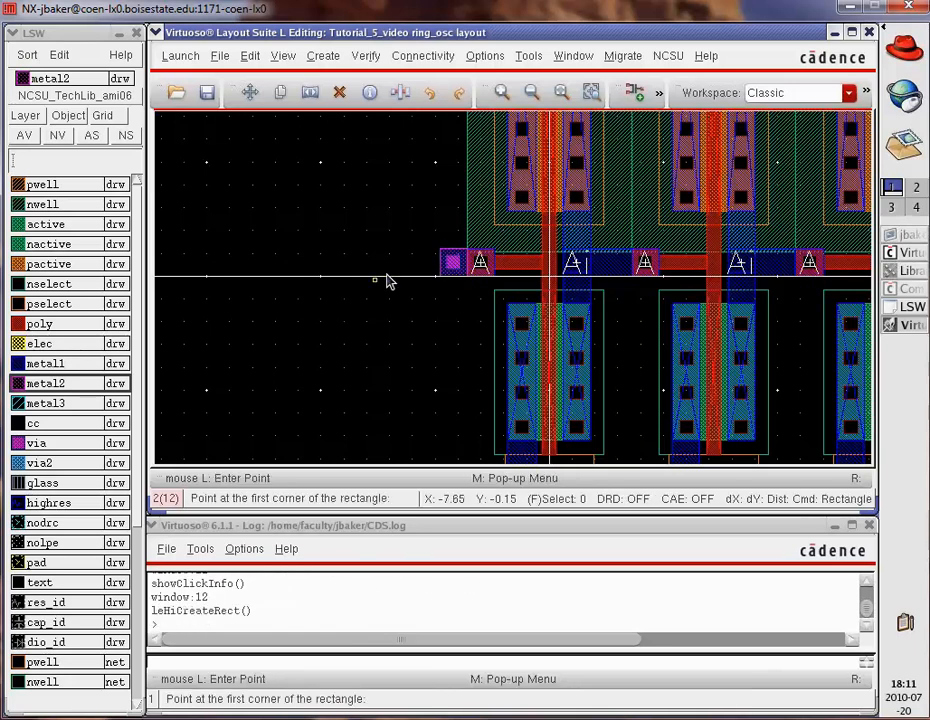
{"action": "left_click", "coordinate": [441, 250]}
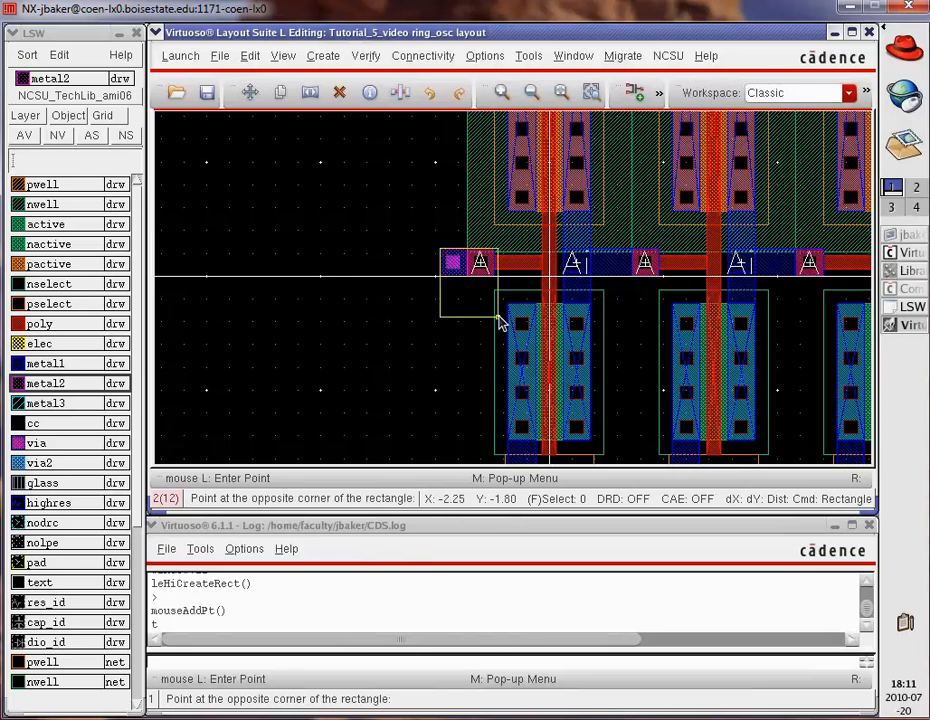
{"action": "scroll", "coordinate": [496, 322], "scroll_direction": "down", "scroll_amount": 10}
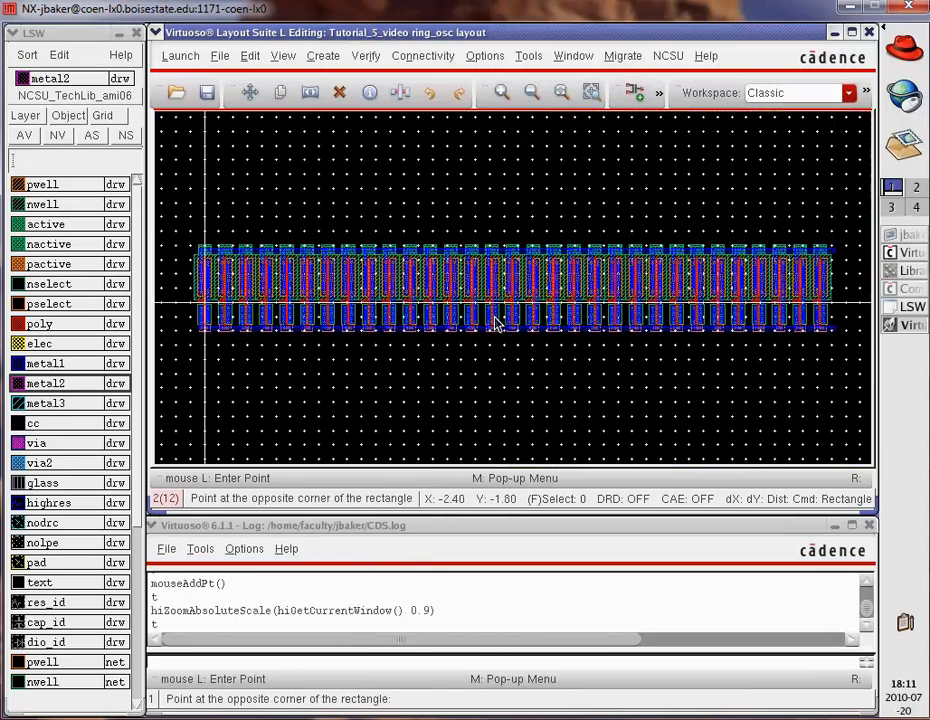
{"action": "key", "text": "z"}
{"action": "left_click", "coordinate": [826, 288]}
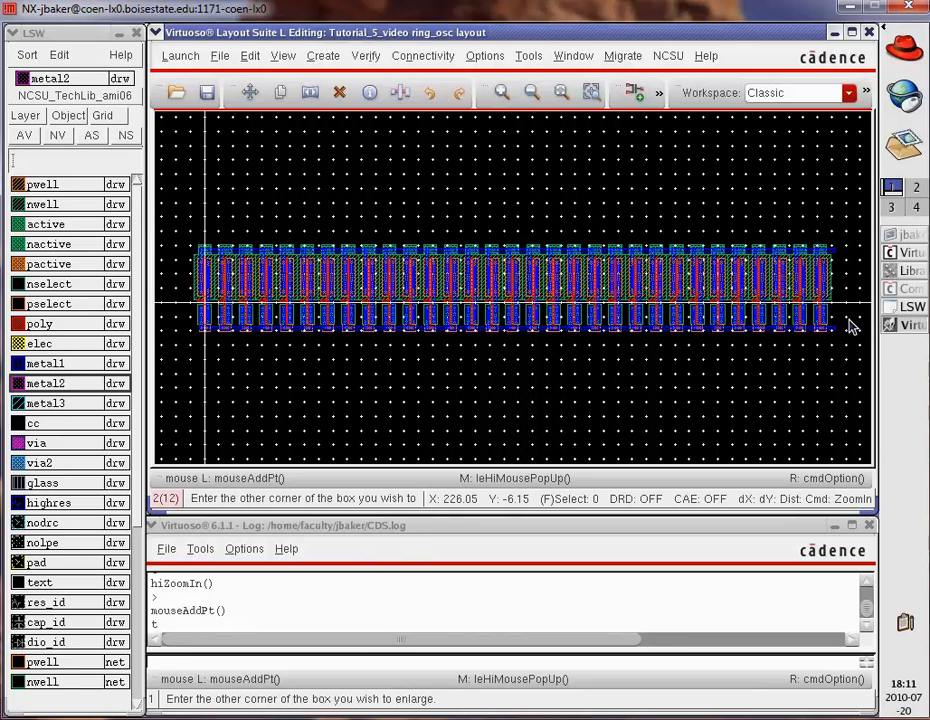
{"action": "left_click", "coordinate": [850, 325]}
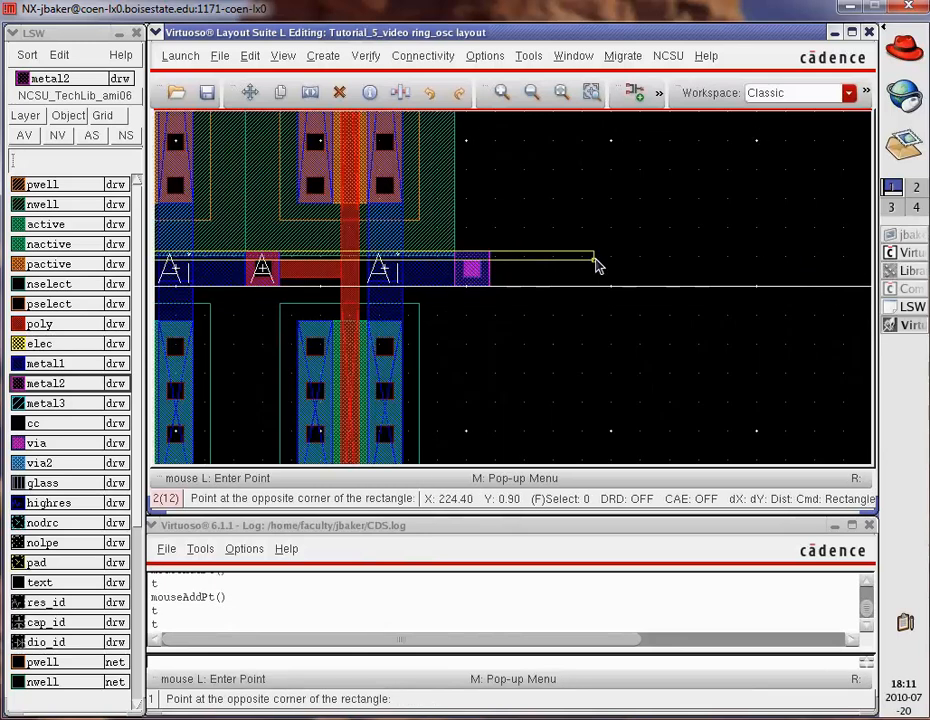
{"action": "left_click", "coordinate": [490, 292]}
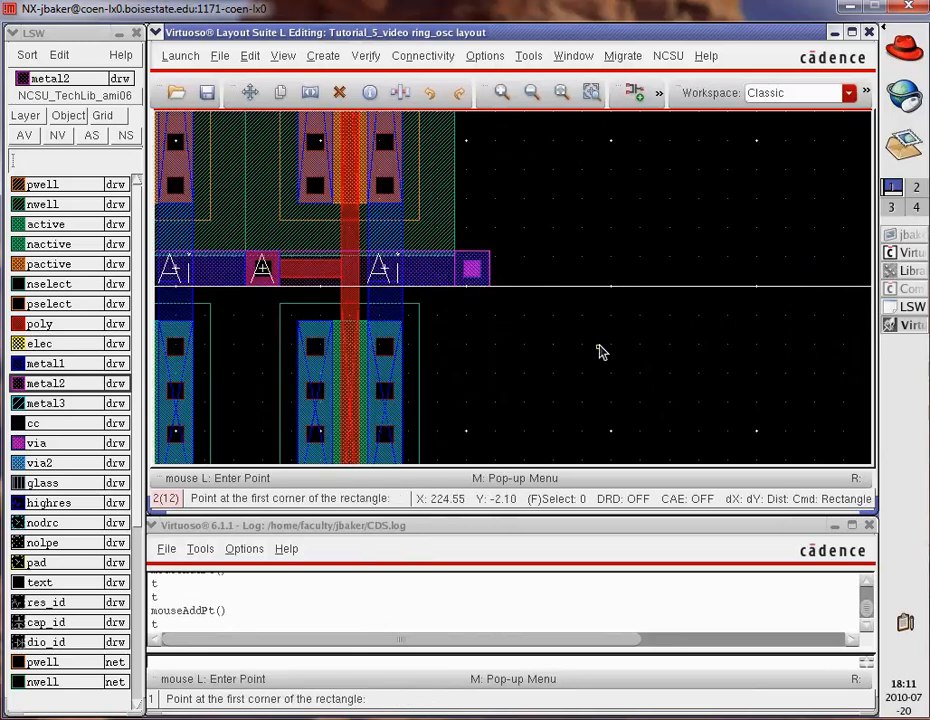
- Save the layout with the metal2 feedback and run a full flat DRC using divaDRC.rul
{"action": "key", "text": "f"}
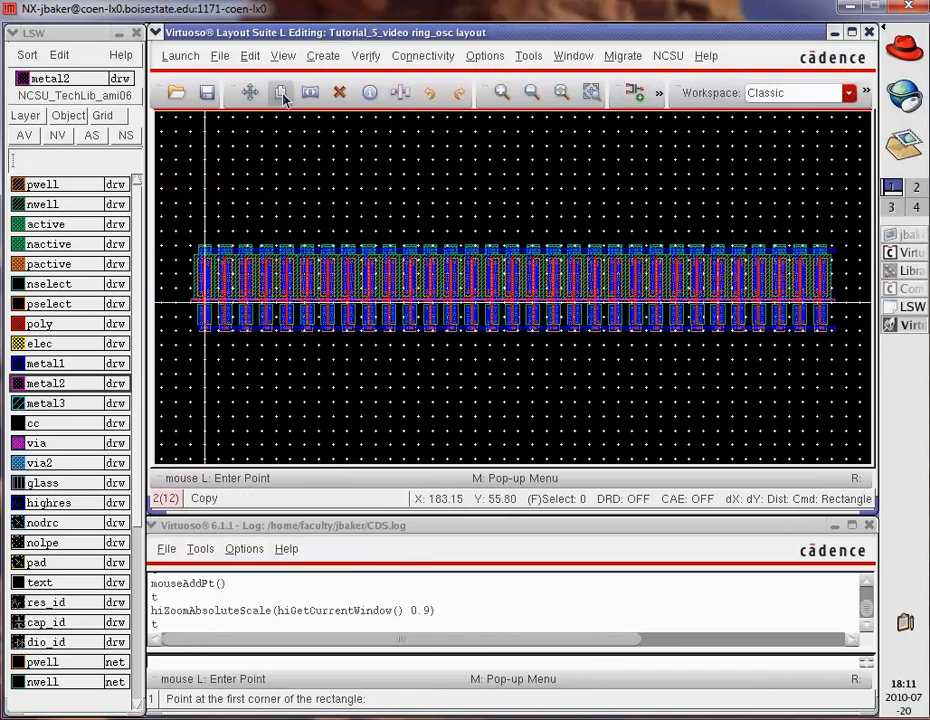
{"action": "key", "text": "F2"}
{"action": "left_click", "coordinate": [367, 57]}
{"action": "left_click", "coordinate": [383, 84]}
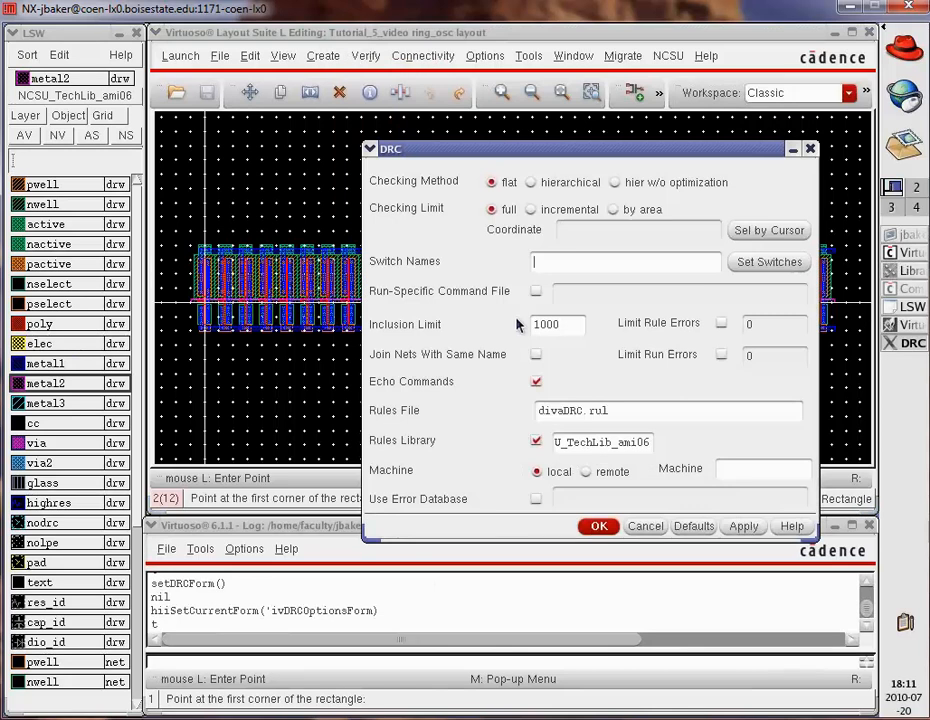
{"action": "left_click", "coordinate": [598, 527]}
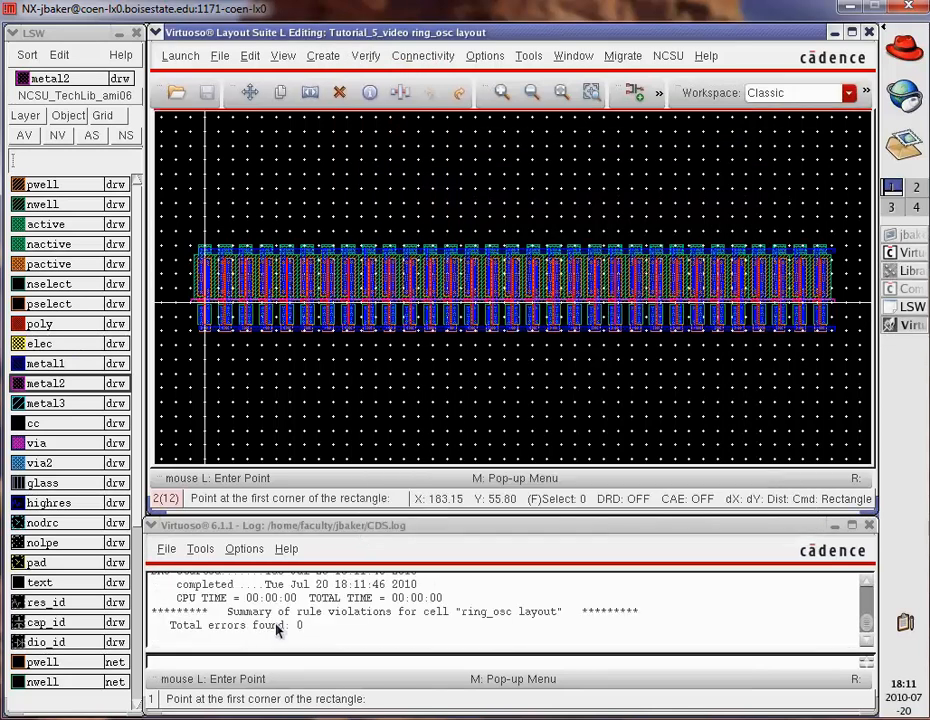
- Place a vdd! text label on the end of the upper metal1 supply rail, just beyond the last inverter
{"action": "key", "text": "z"}
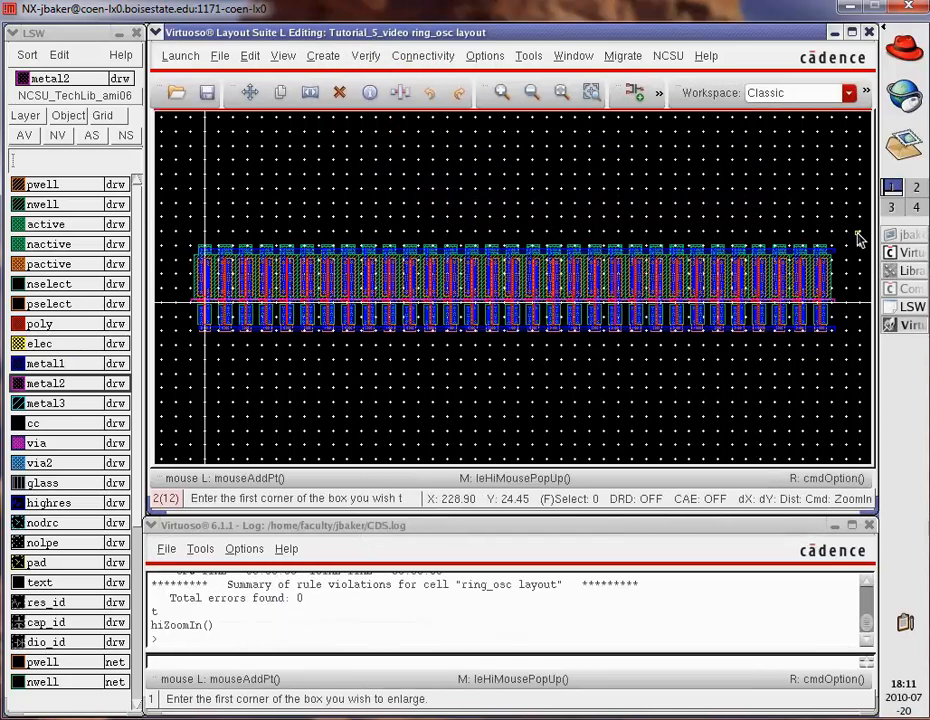
{"action": "left_click", "coordinate": [857, 236]}
{"action": "left_click", "coordinate": [789, 384]}
{"action": "key", "text": "r"}
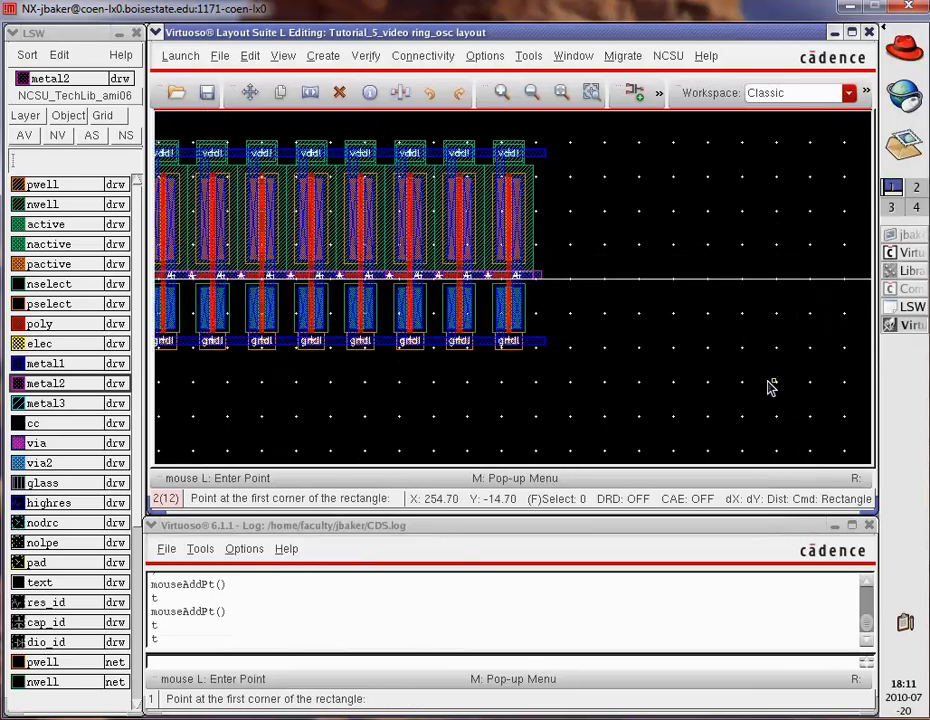
{"action": "key", "text": "z"}
{"action": "left_click", "coordinate": [566, 132]}
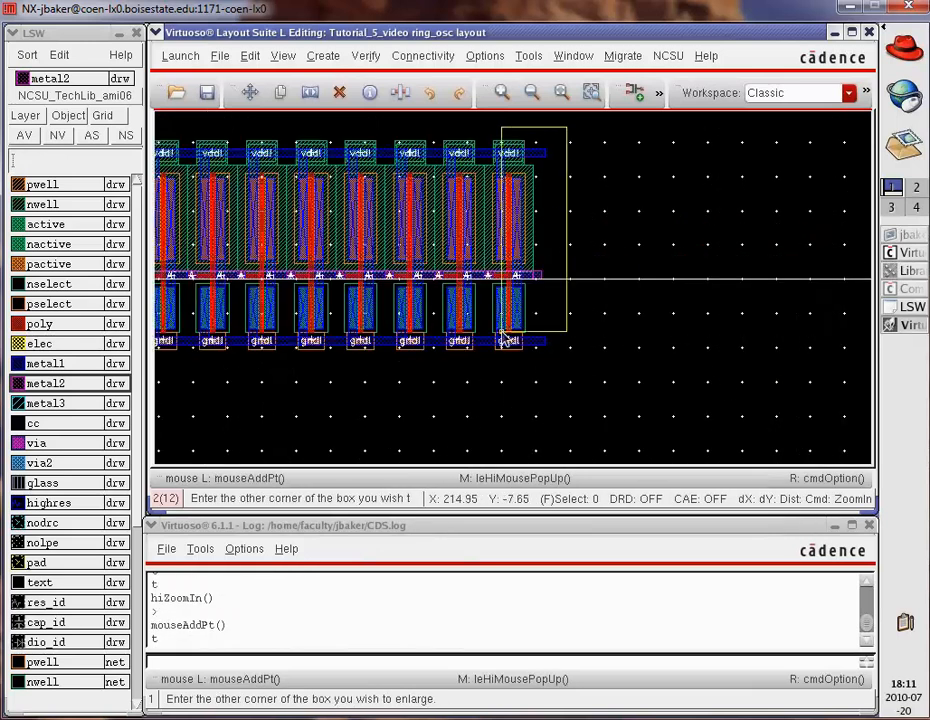
{"action": "left_click", "coordinate": [556, 373]}
{"action": "key", "text": "r"}
{"action": "left_click", "coordinate": [851, 32]}
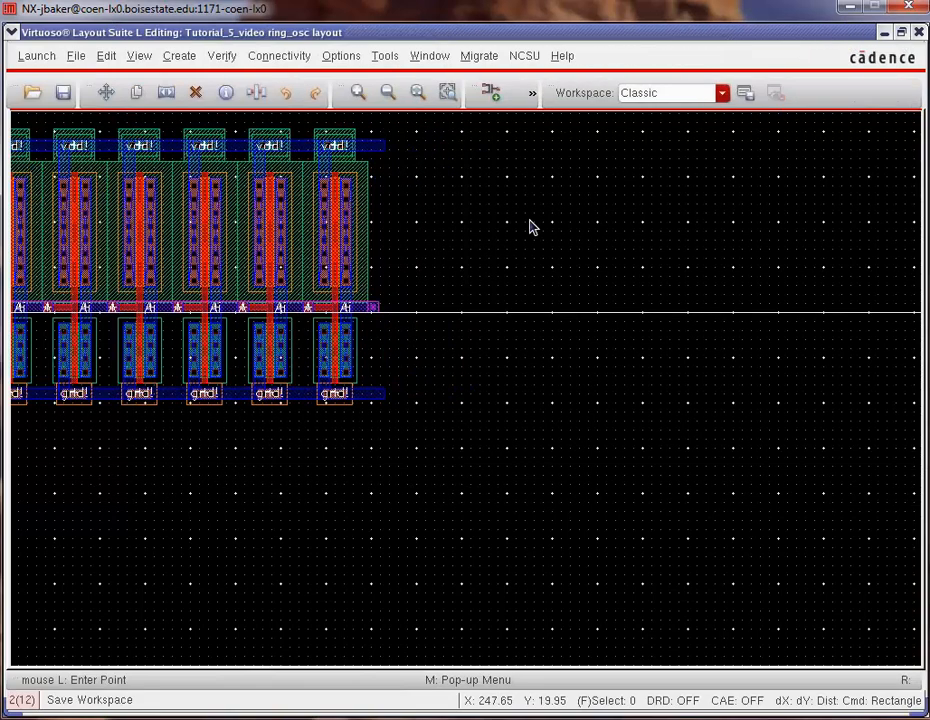
{"action": "key", "text": "z"}
{"action": "left_click", "coordinate": [420, 434]}
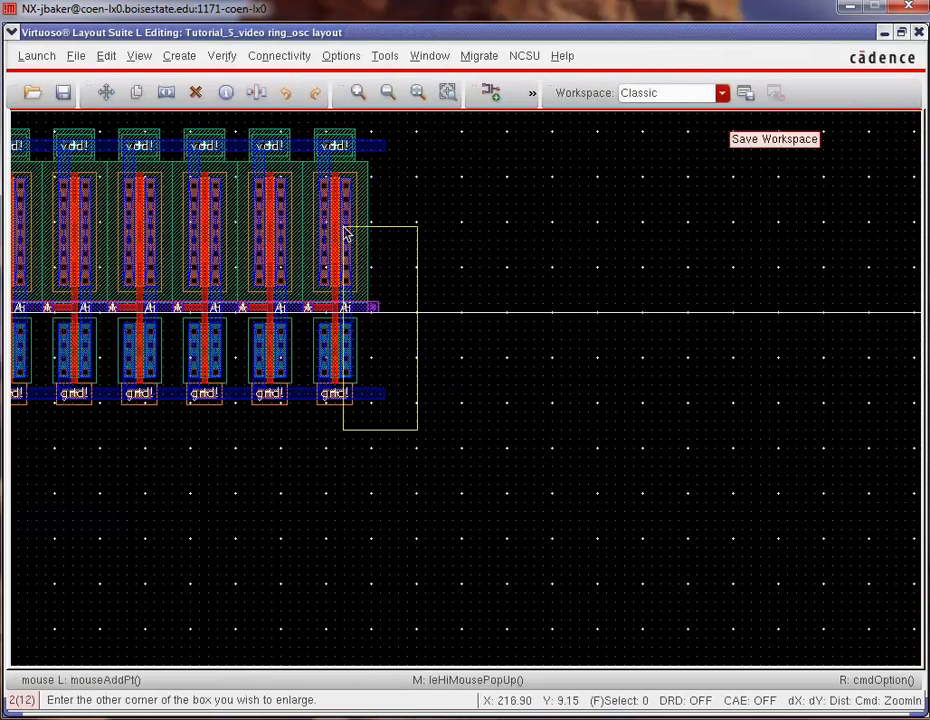
{"action": "left_click", "coordinate": [290, 123]}
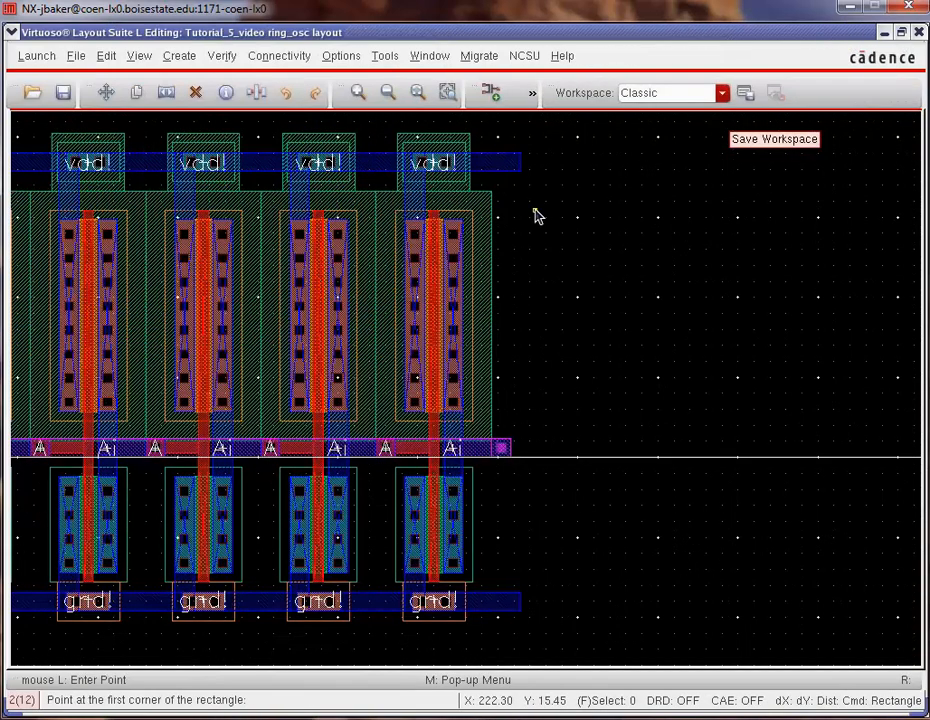
{"action": "key", "text": "l"}
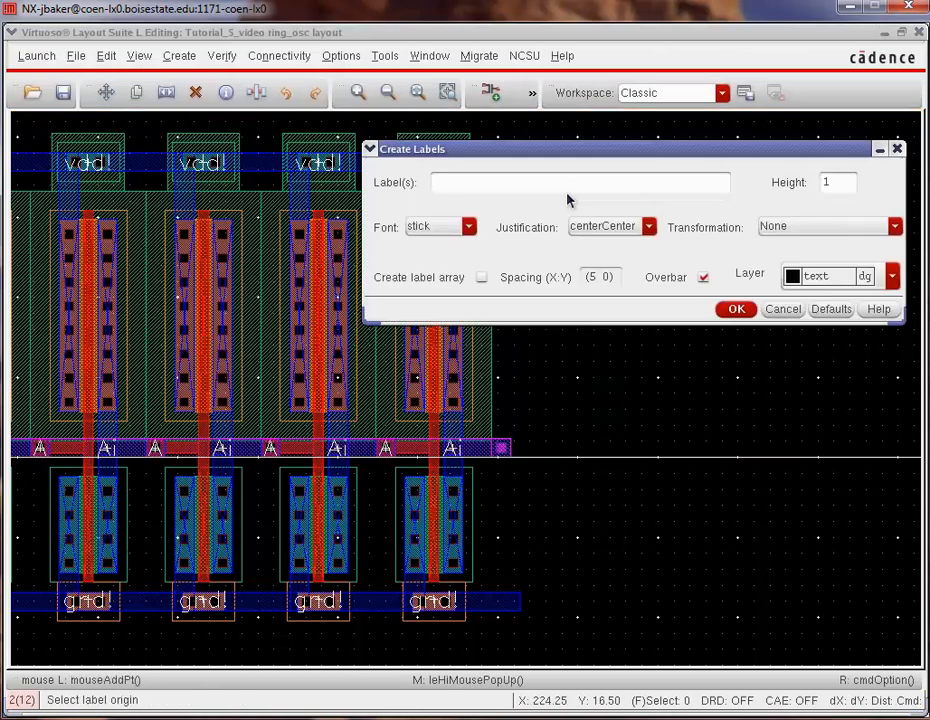
{"action": "type", "text": "vdd!"}
{"action": "left_click", "coordinate": [741, 312]}
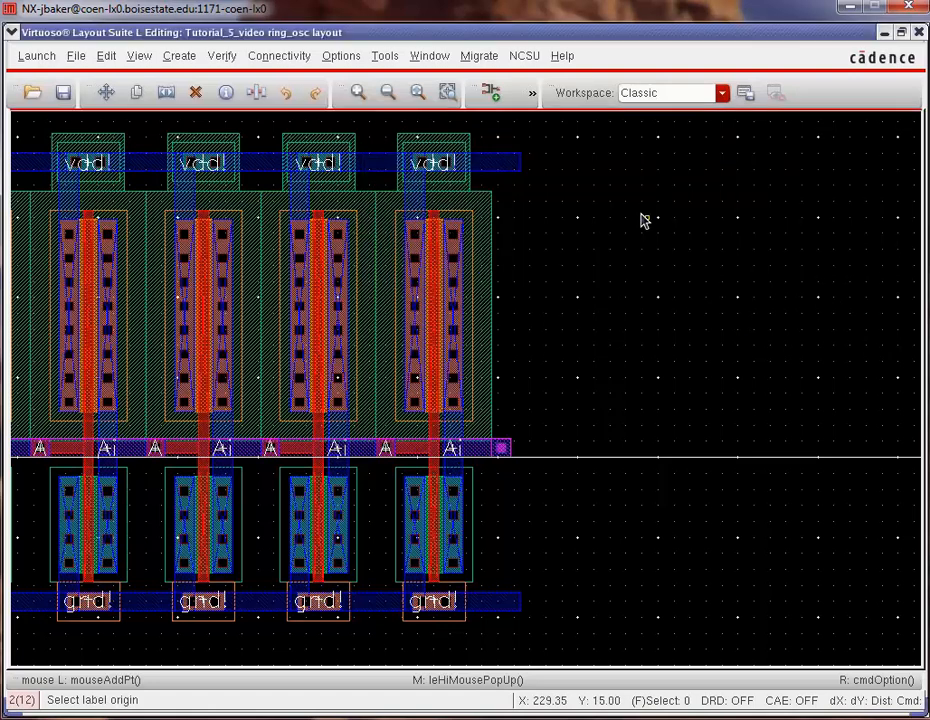
{"action": "left_click", "coordinate": [506, 167]}
{"action": "key", "text": "r"}
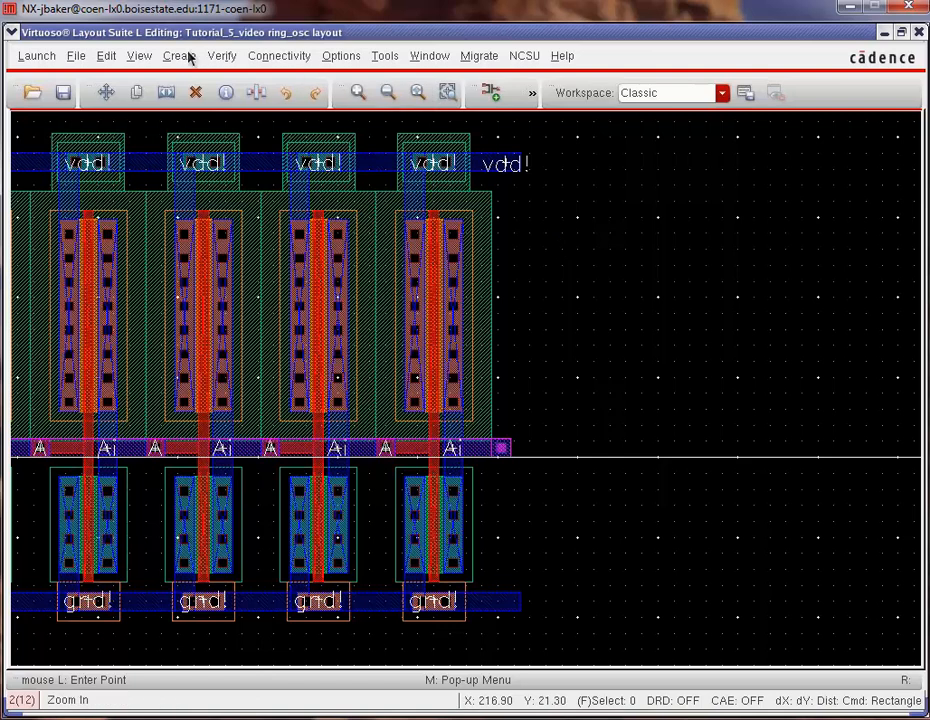
- Run a full flat DRC on the ring_osc layout with the divaDRC.rul rules and check the log for violations
{"action": "left_click", "coordinate": [220, 56]}
{"action": "left_click", "coordinate": [242, 79]}
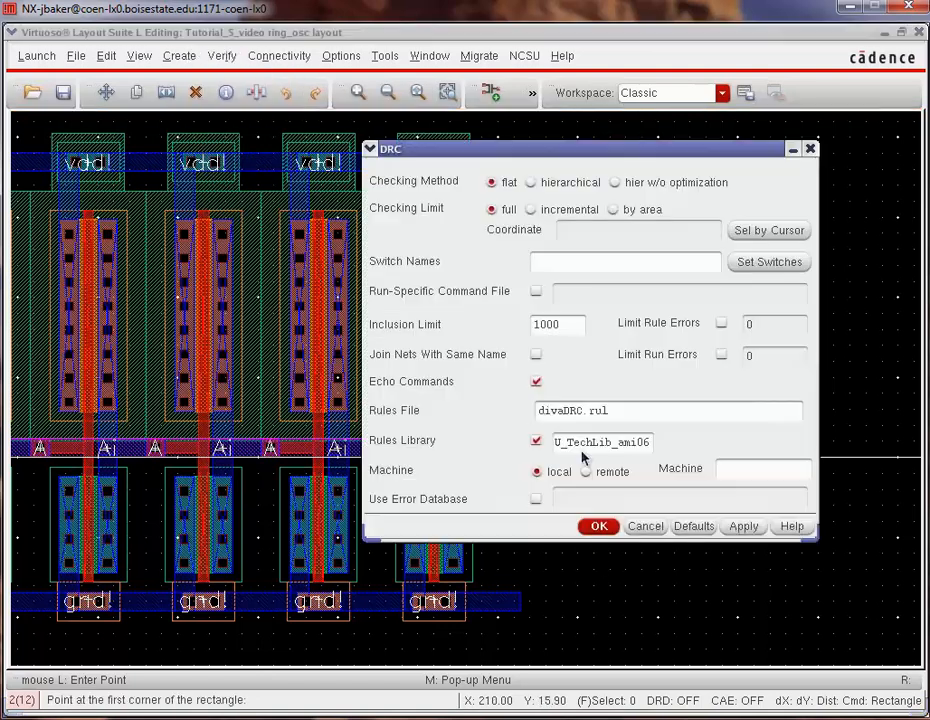
{"action": "left_click", "coordinate": [598, 526]}
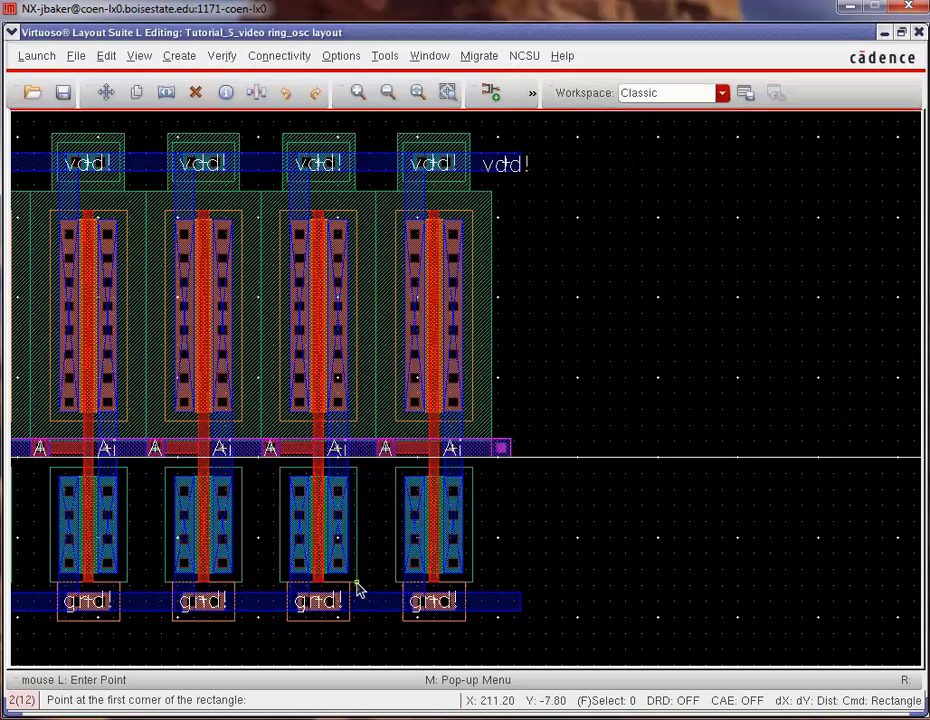
{"action": "mouse_move", "coordinate": [12, 710]}
{"action": "left_mouse_down"}
{"action": "mouse_move", "coordinate": [62, 585]}
{"action": "mouse_move", "coordinate": [58, 515]}
{"action": "mouse_move", "coordinate": [17, 703]}
{"action": "left_mouse_up"}
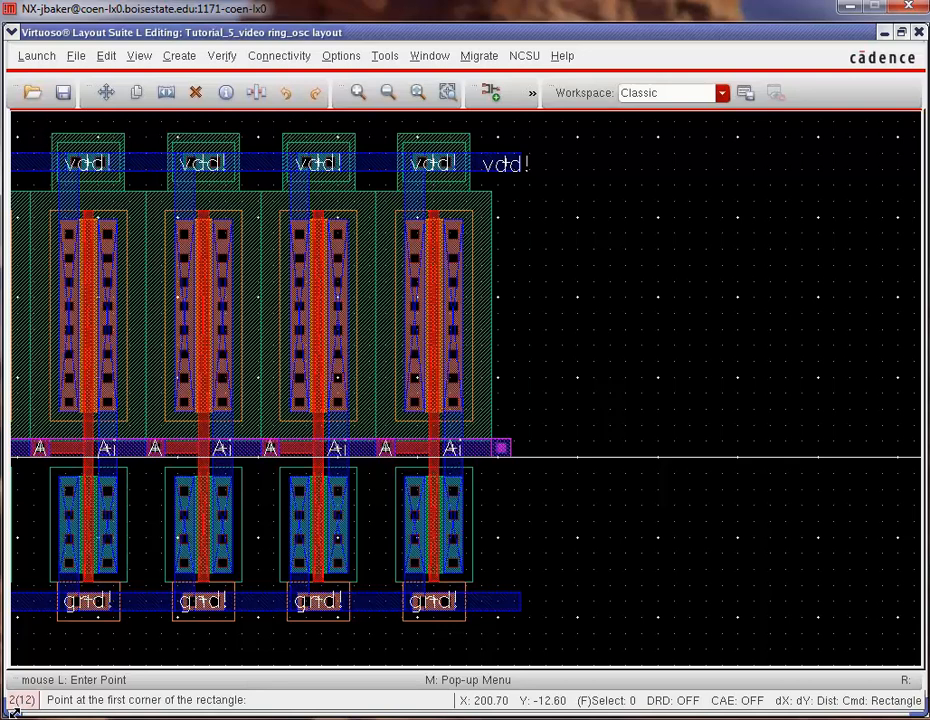
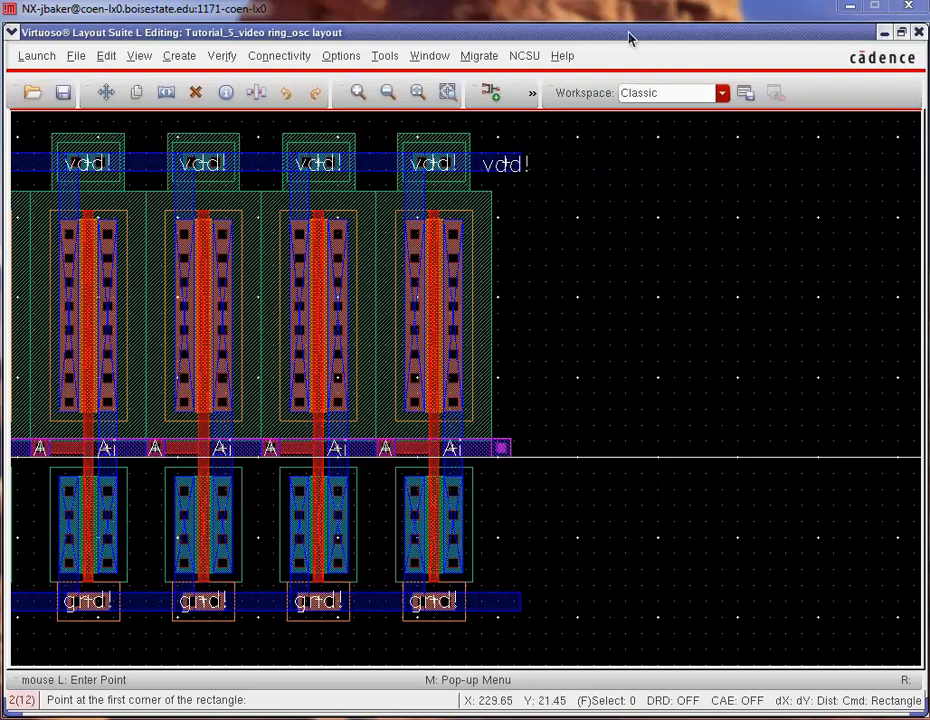
- Add an osc_out label on the text layer over the via at the end of the metal2 output wire
{"action": "key", "text": "l"}
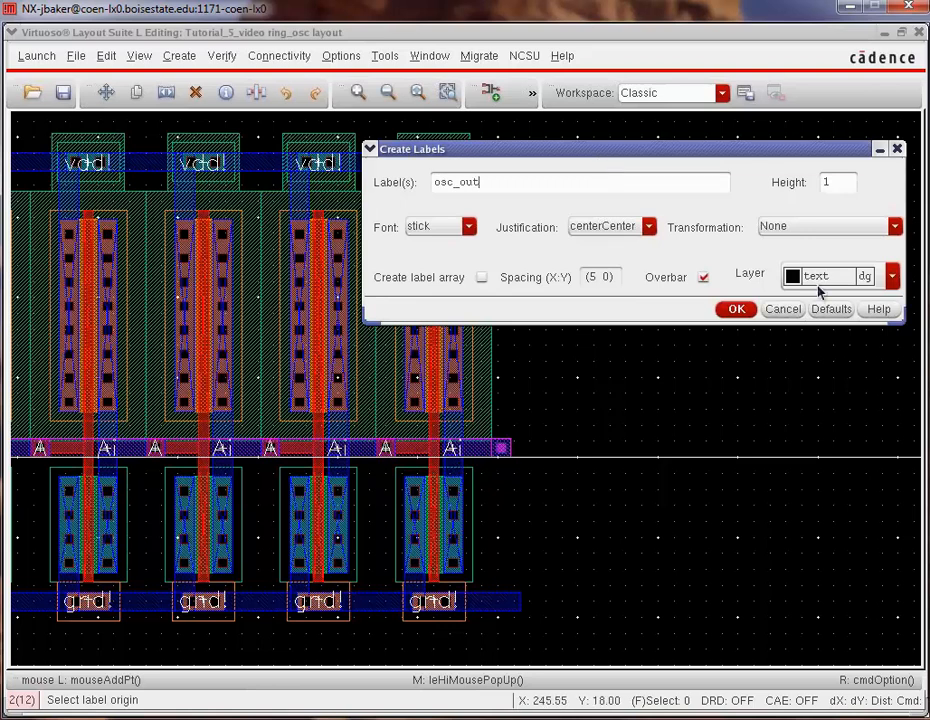
{"action": "left_click", "coordinate": [736, 309]}
{"action": "left_click", "coordinate": [502, 454]}
{"action": "key", "text": "r"}
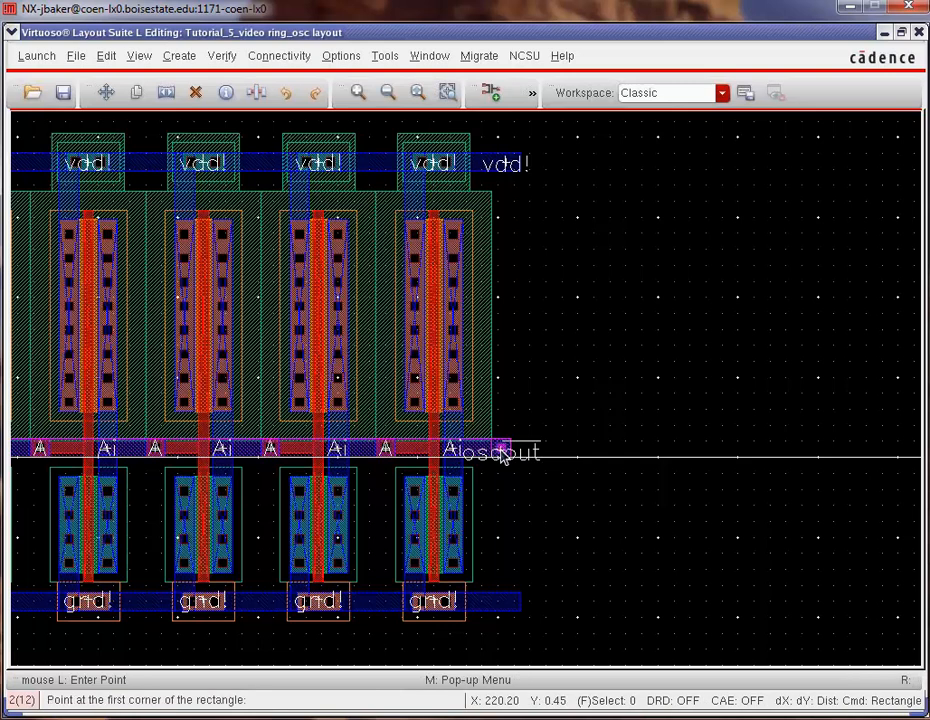
{"action": "left_click", "coordinate": [500, 450]}
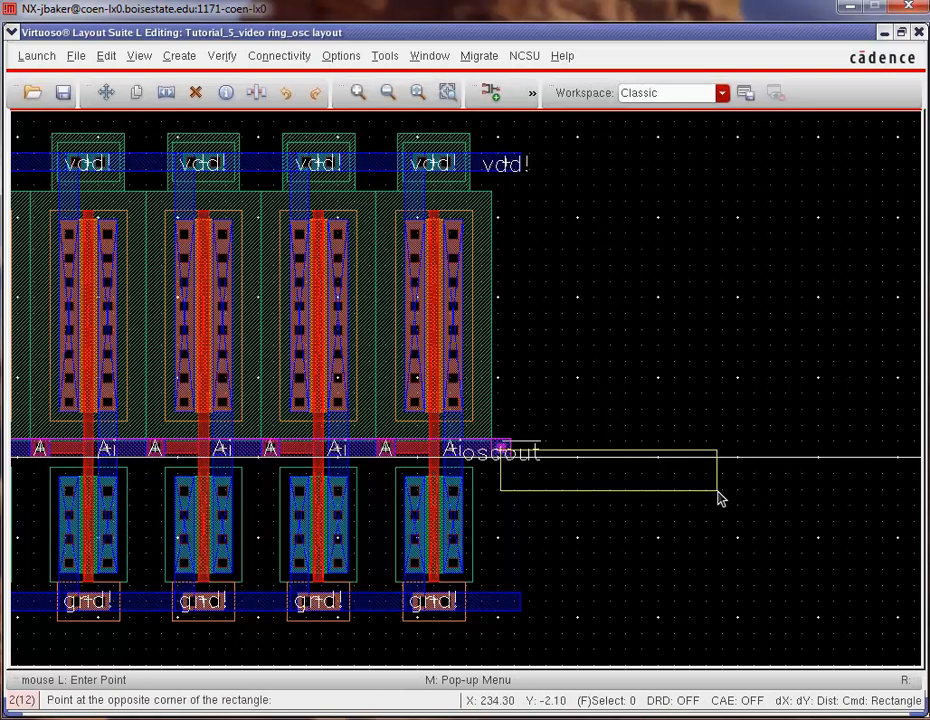
{"action": "left_click", "coordinate": [521, 457]}
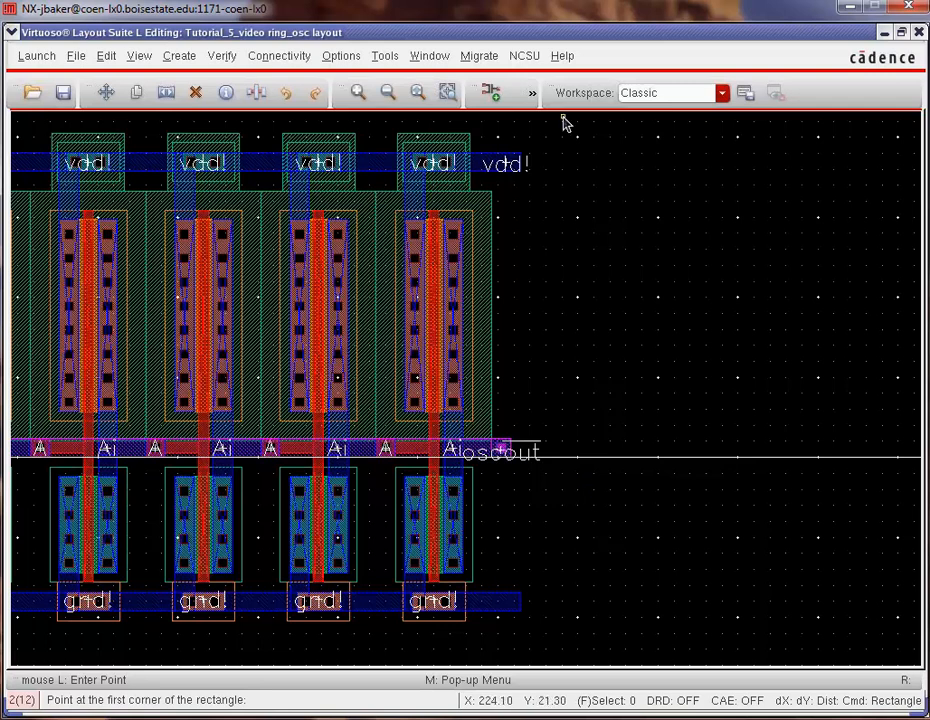
- Add a gnd! label on the text layer at the free end of the lower metal1 ground rail
{"action": "key", "text": "l"}
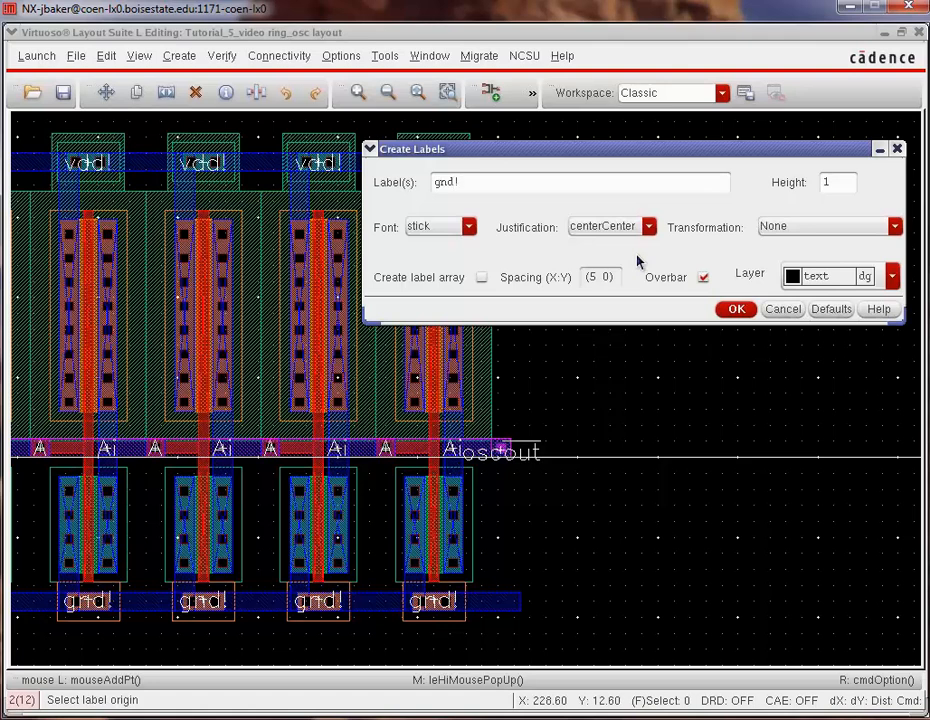
{"action": "key", "text": "Return"}
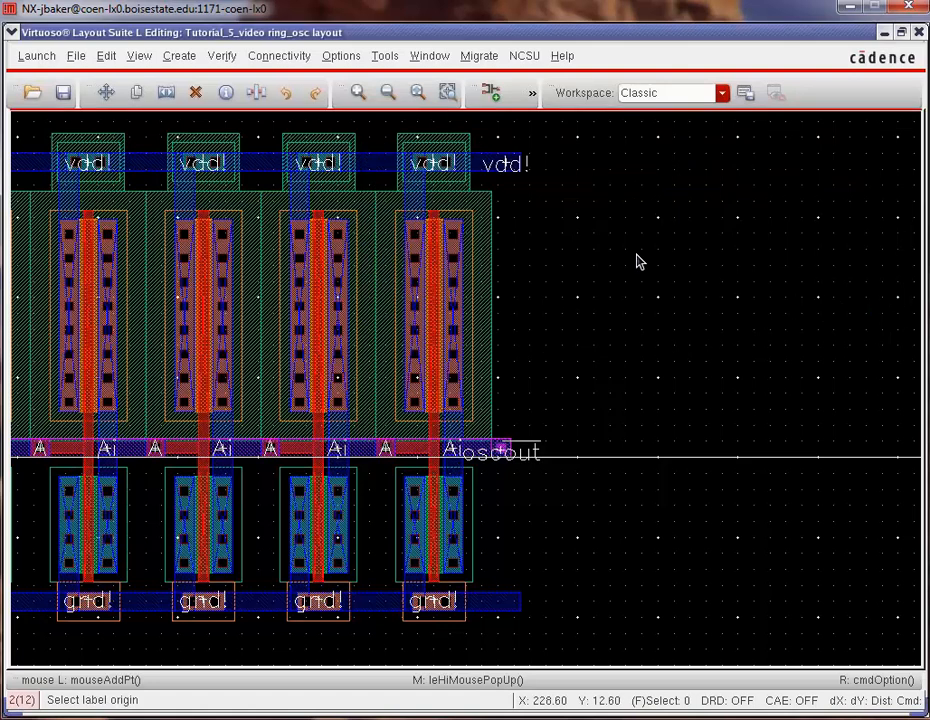
{"action": "left_click", "coordinate": [506, 606]}
{"action": "key", "text": "r"}
{"action": "left_click", "coordinate": [508, 604]}
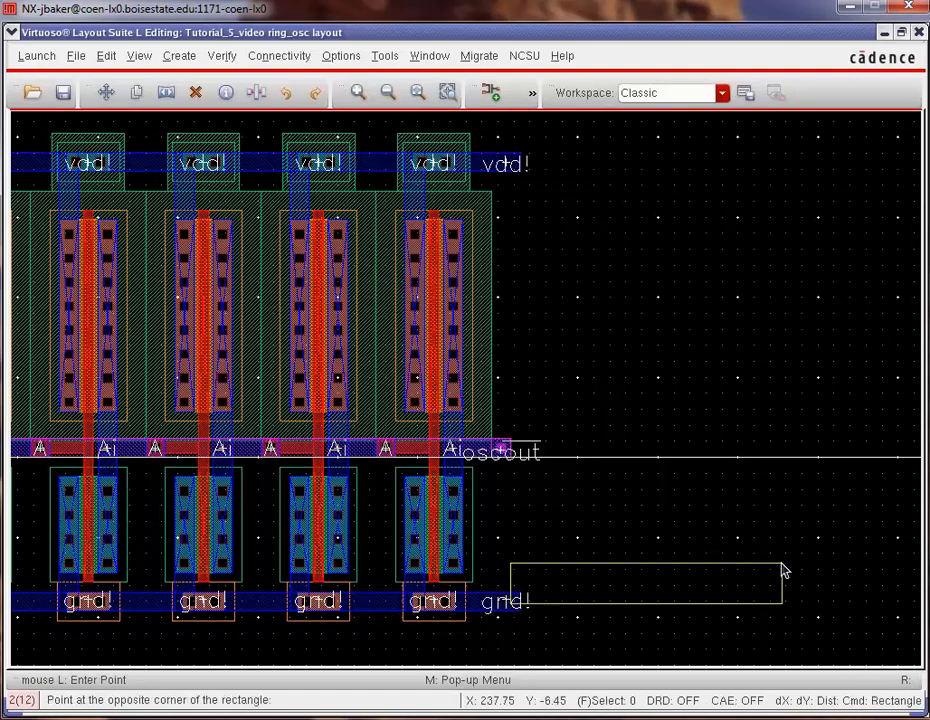
{"action": "key", "text": "Escape"}
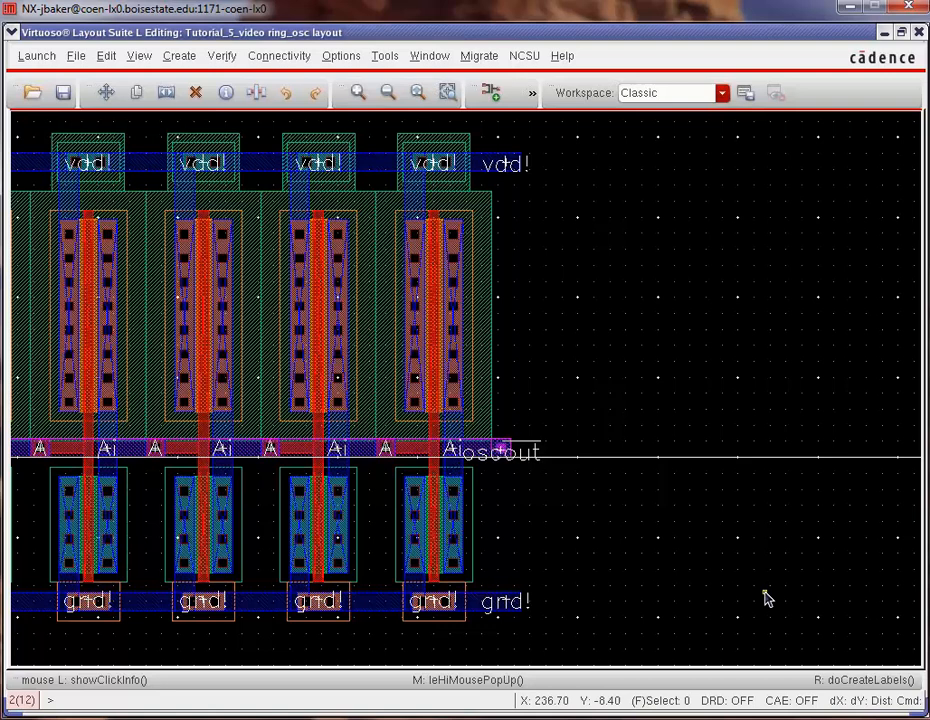
- Rerun the DRC on the labelled ring_osc layout and review the violation summary in the log
{"action": "left_click", "coordinate": [222, 57]}
{"action": "left_click", "coordinate": [240, 81]}
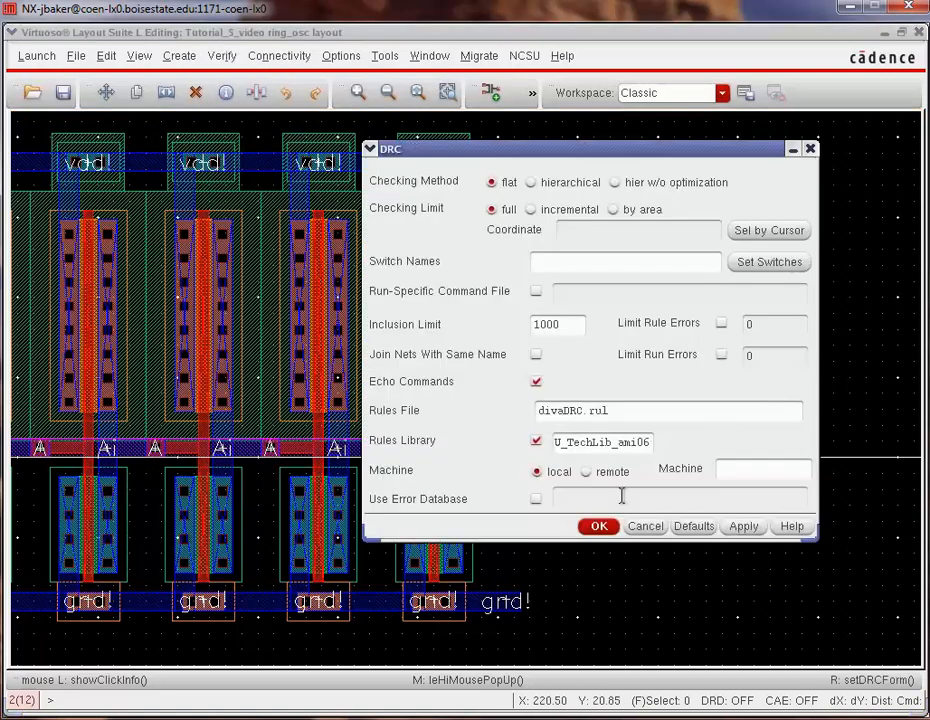
{"action": "left_click", "coordinate": [601, 527]}
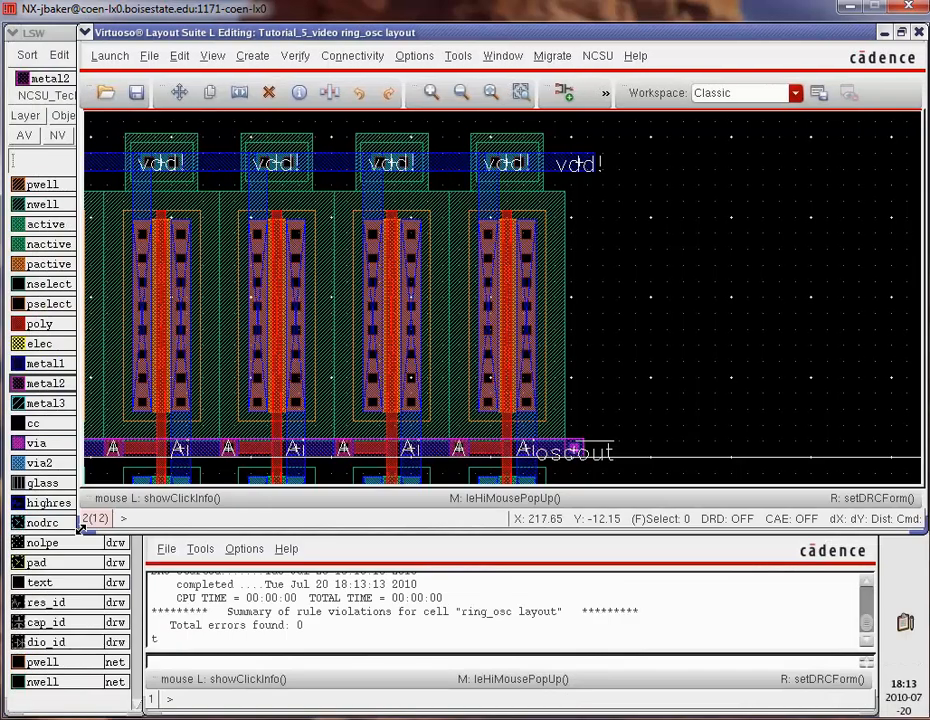
{"action": "left_click_drag", "start_coordinate": [84, 528], "coordinate": [3, 716]}
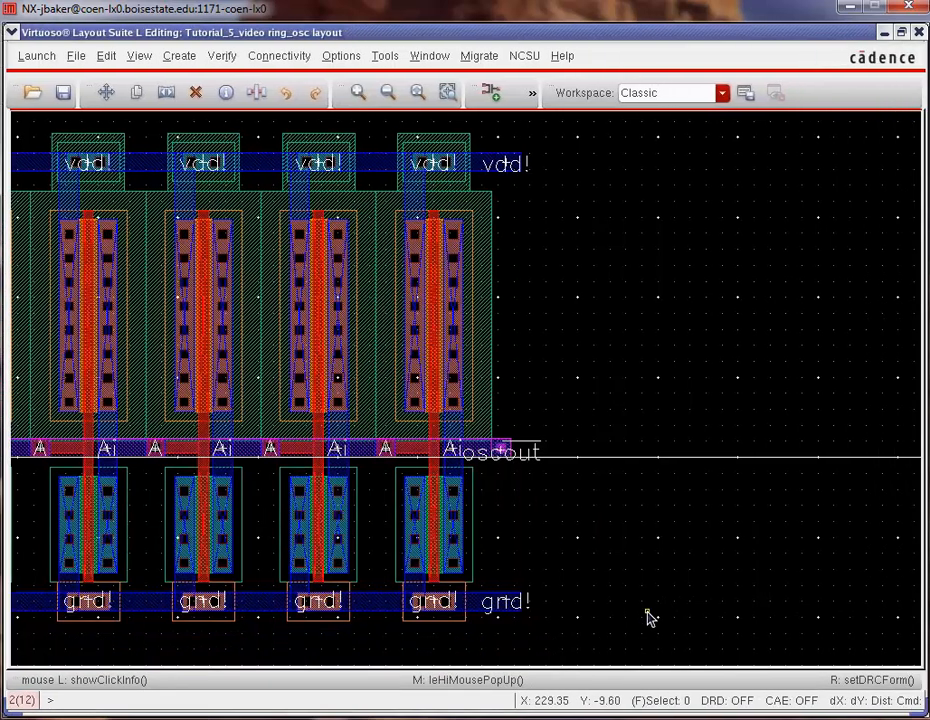
- Delete the gnd!, osc_out and vdd! labels at the free ends of the ground rail, output wire and power rail
{"action": "key", "text": "r"}
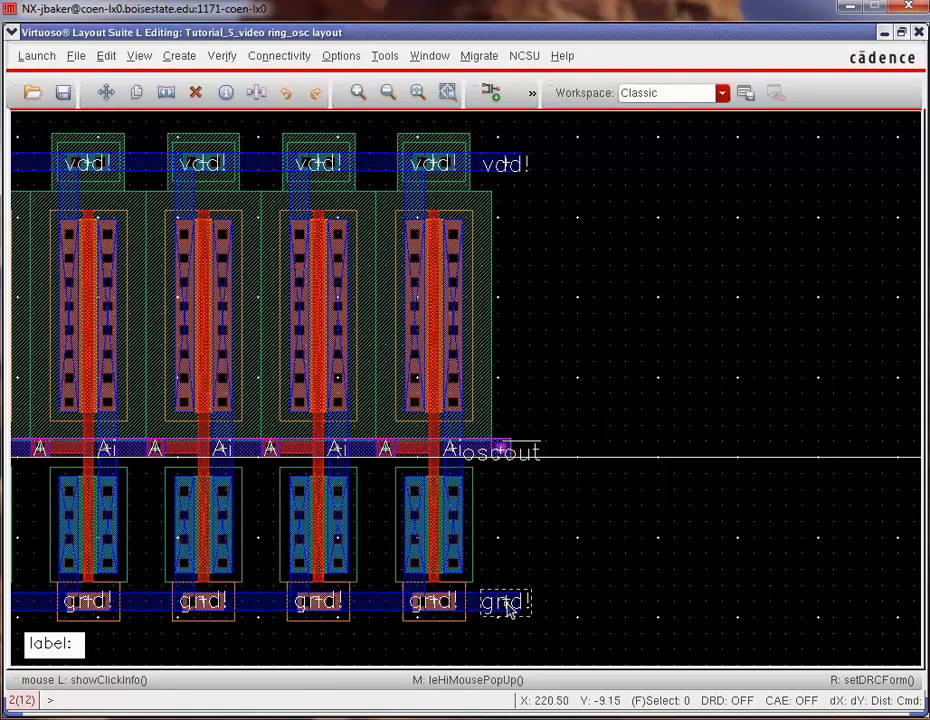
{"action": "left_click", "coordinate": [511, 603]}
{"action": "key", "text": "Delete"}
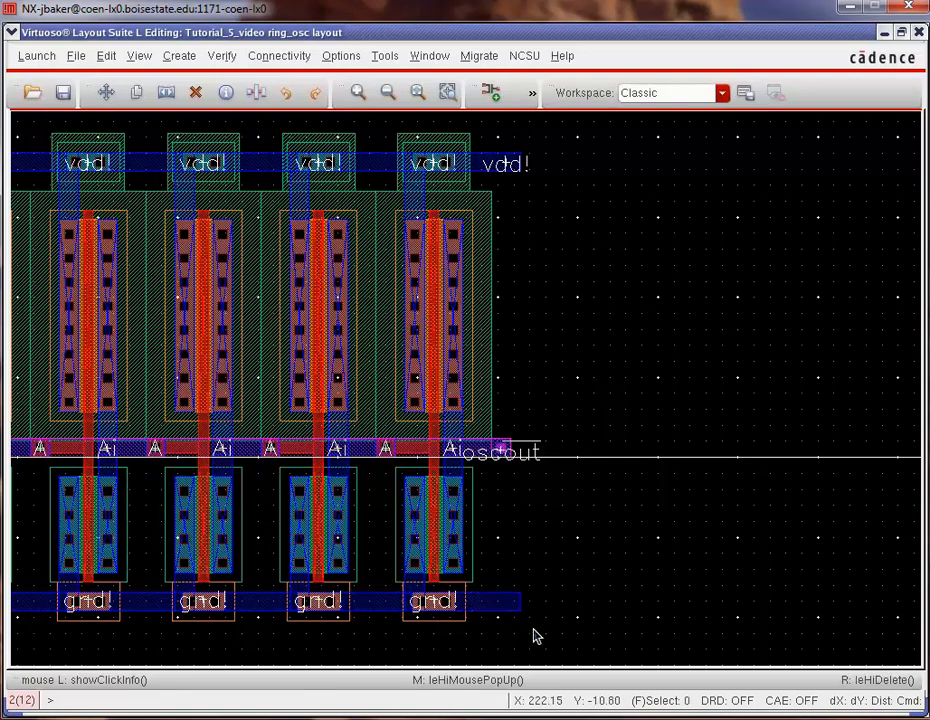
{"action": "left_click", "coordinate": [525, 456]}
{"action": "key", "text": "Delete"}
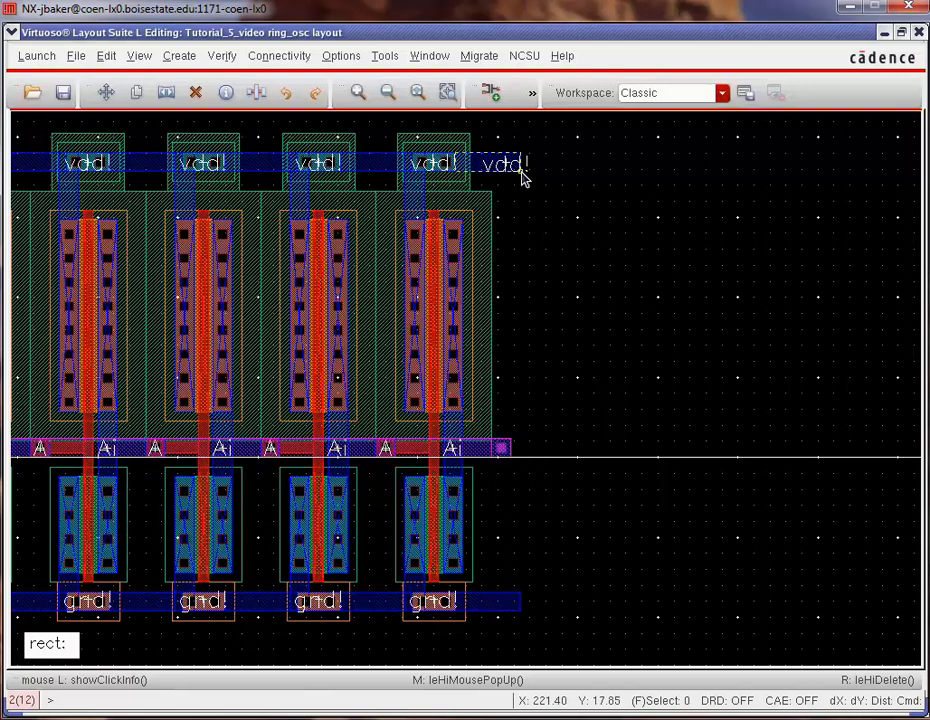
{"action": "left_click", "coordinate": [523, 172]}
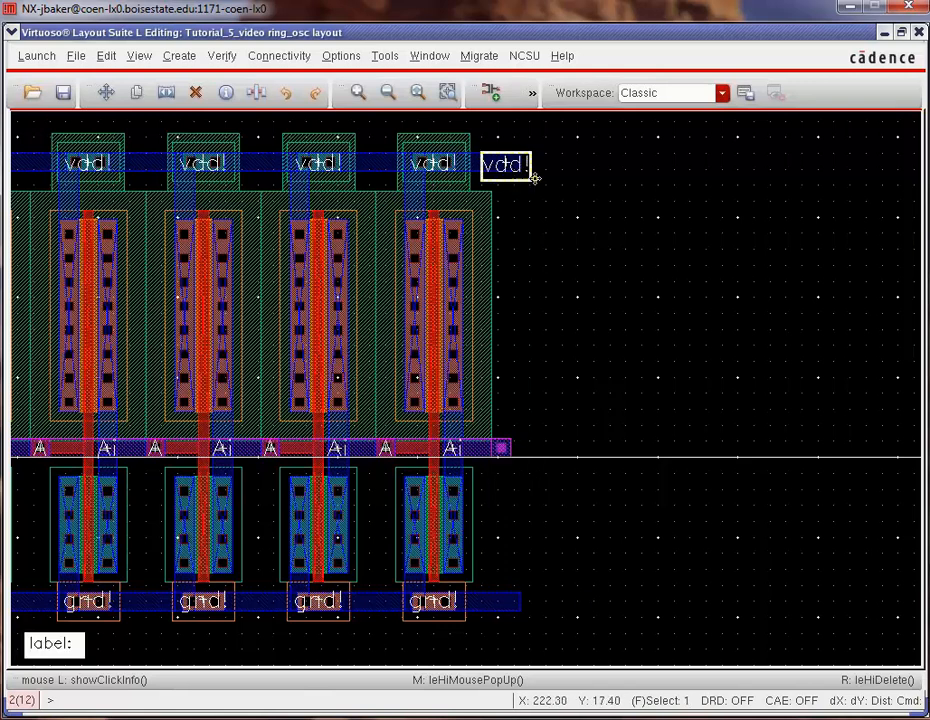
{"action": "key", "text": "Delete"}
{"action": "left_click", "coordinate": [533, 93]}
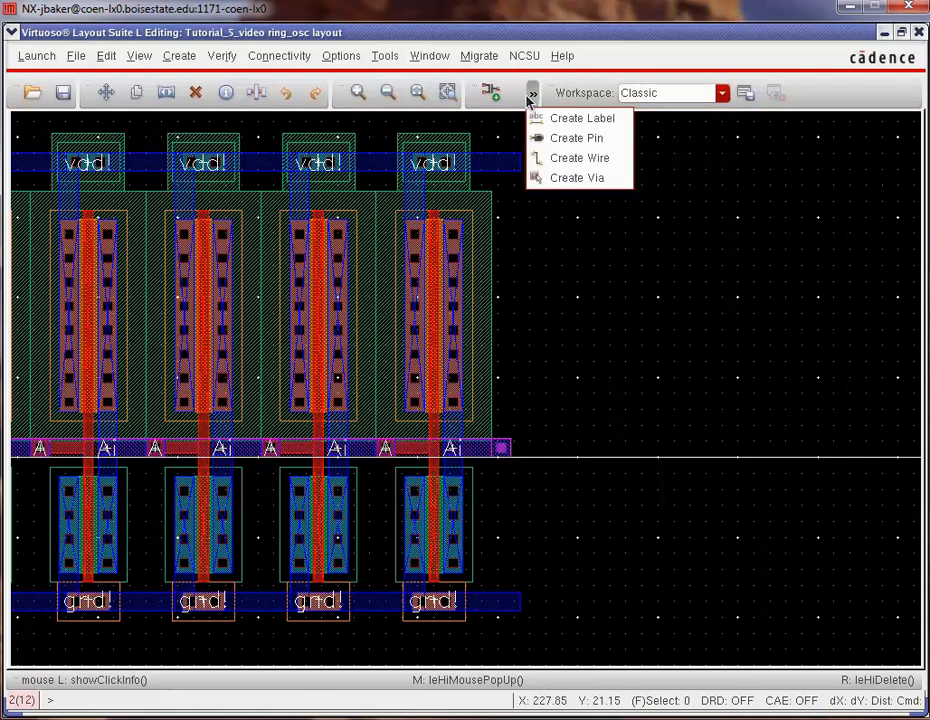
{"action": "left_click", "coordinate": [597, 140]}
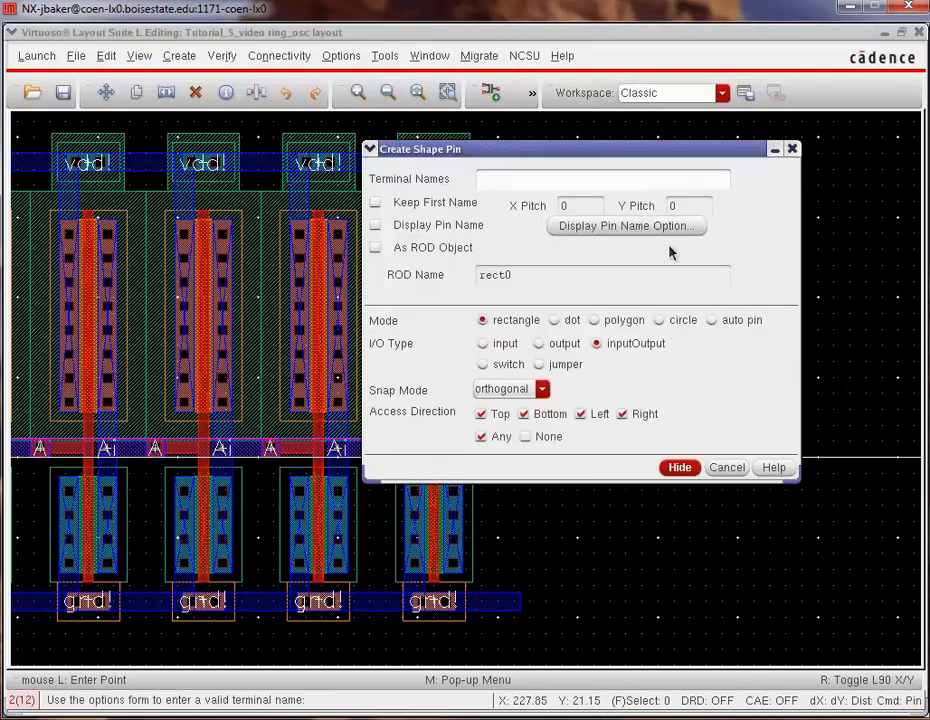
{"action": "key", "text": "Return"}
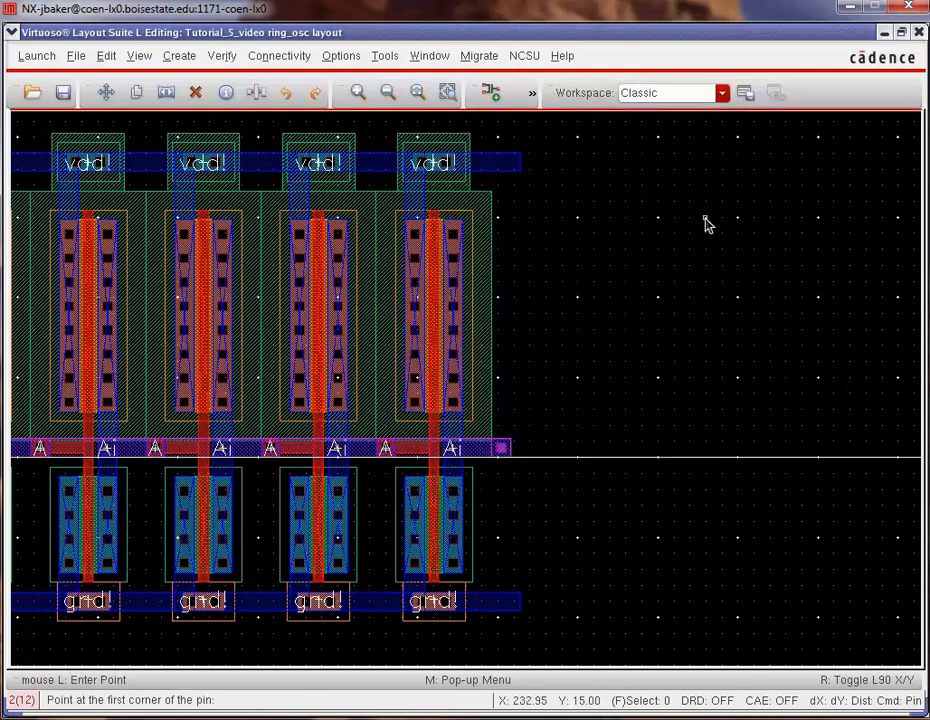
{"action": "left_click", "coordinate": [520, 155]}
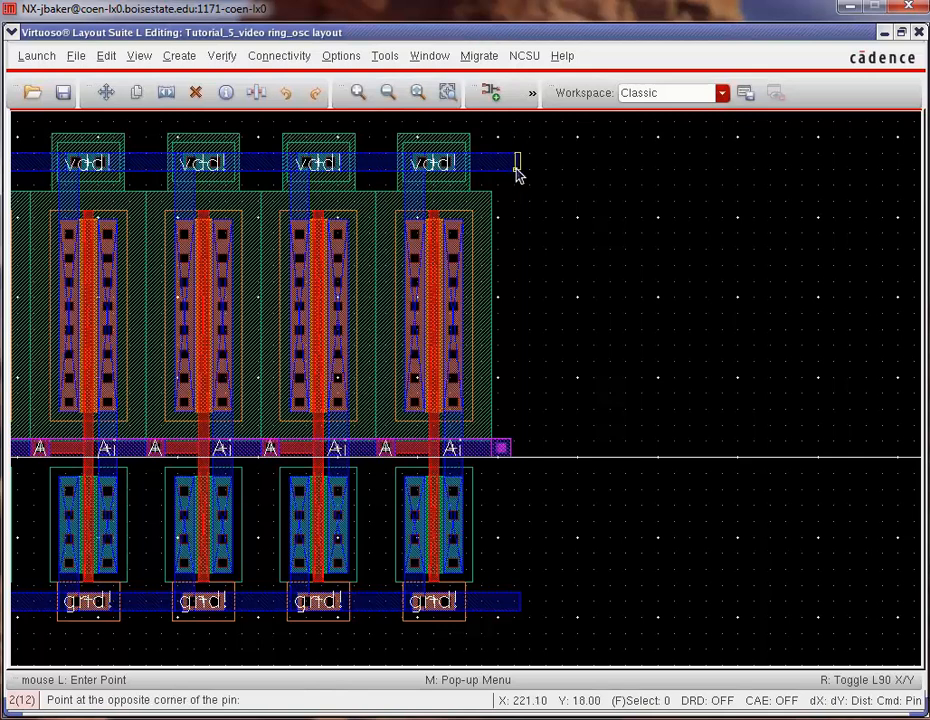
{"action": "left_click", "coordinate": [497, 177]}
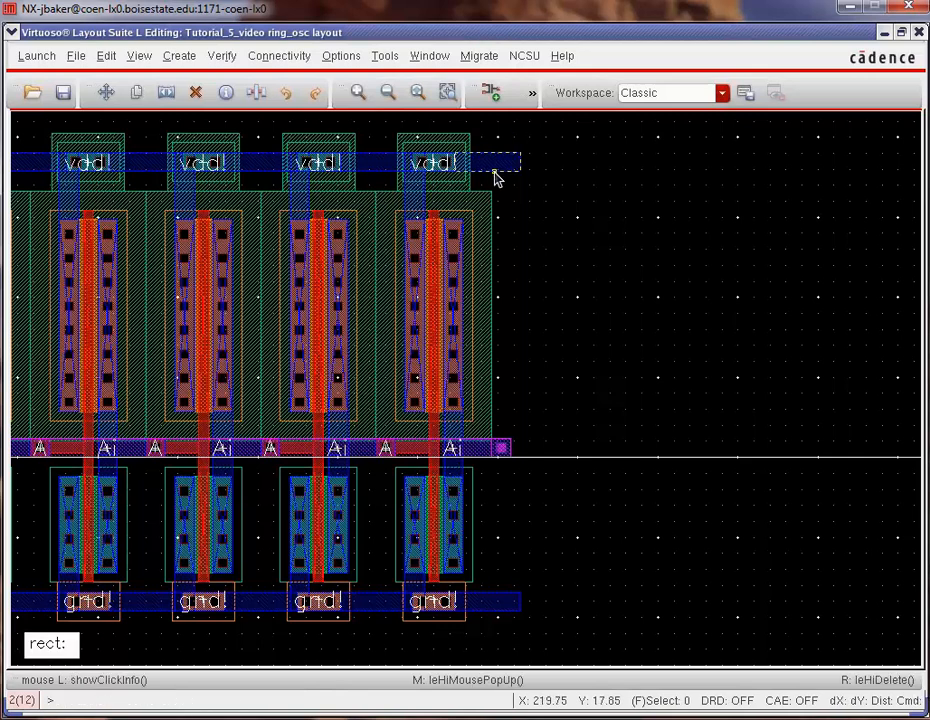
{"action": "left_click", "coordinate": [534, 94]}
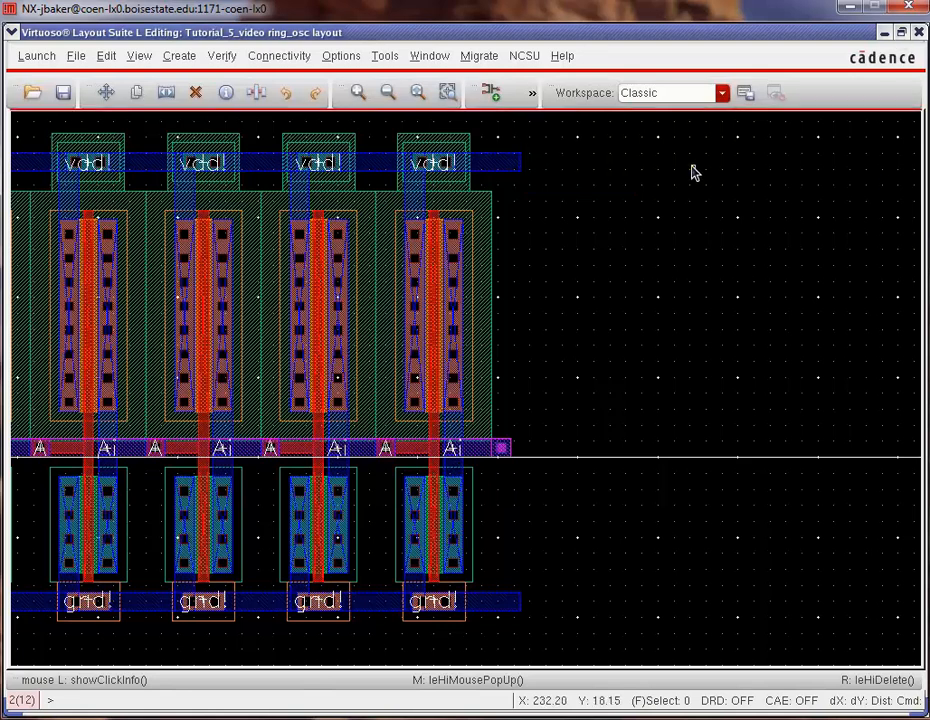
- Move and resize the layout window so that the layer selection window and the log stay visible around it
{"action": "left_click_drag", "start_coordinate": [656, 35], "coordinate": [692, 41]}
{"action": "key", "text": "s"}
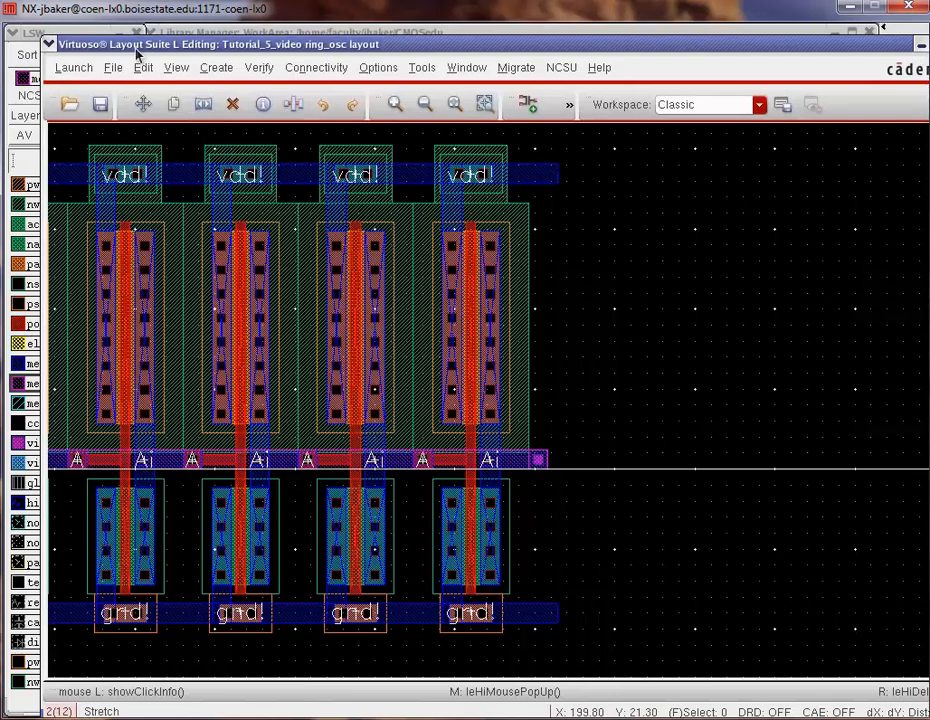
{"action": "left_click_drag", "start_coordinate": [188, 47], "coordinate": [180, 6]}
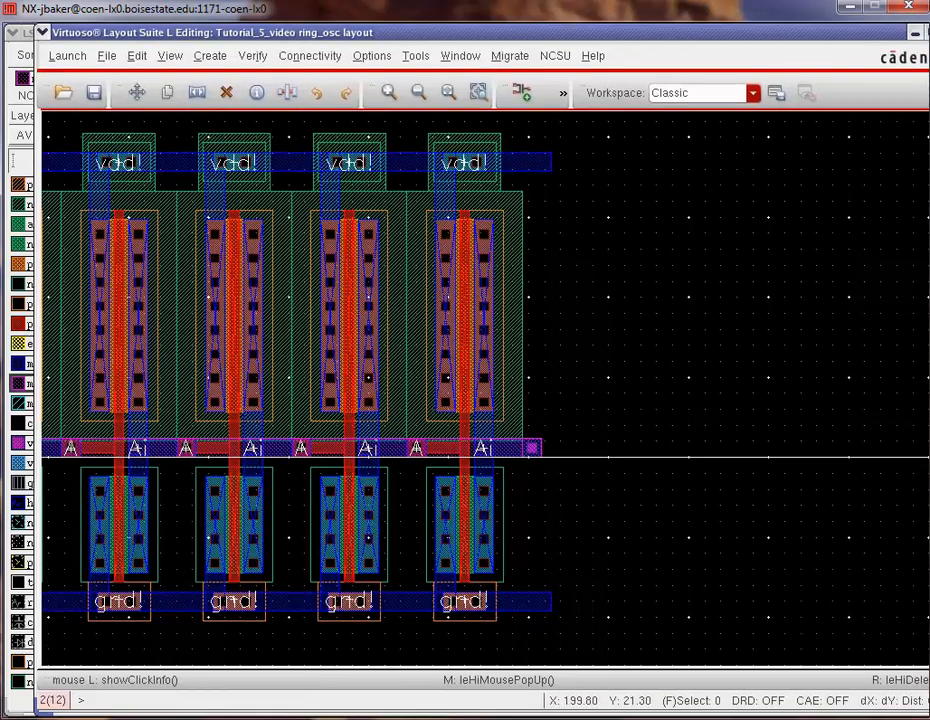
{"action": "left_click_drag", "start_coordinate": [38, 712], "coordinate": [152, 510]}
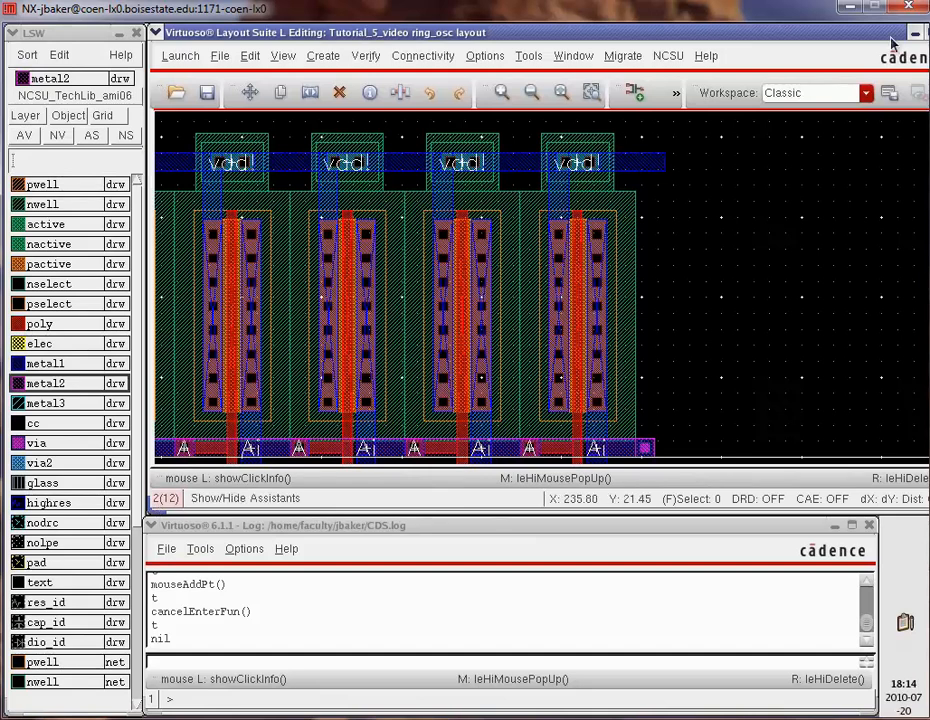
{"action": "left_click_drag", "start_coordinate": [888, 32], "coordinate": [823, 32]}
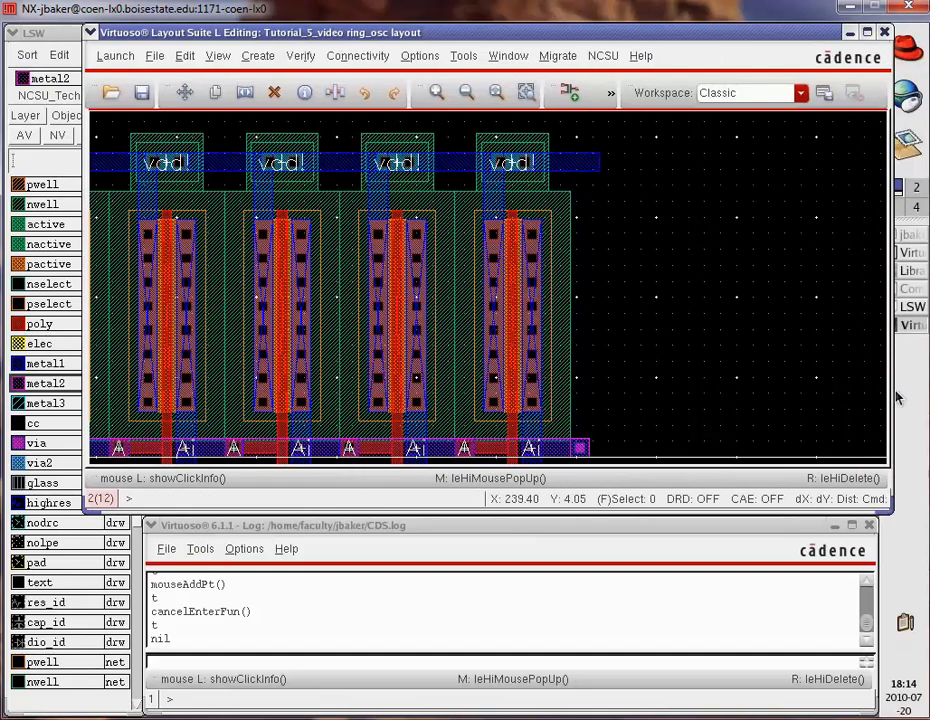
{"action": "left_click_drag", "start_coordinate": [891, 388], "coordinate": [876, 388]}
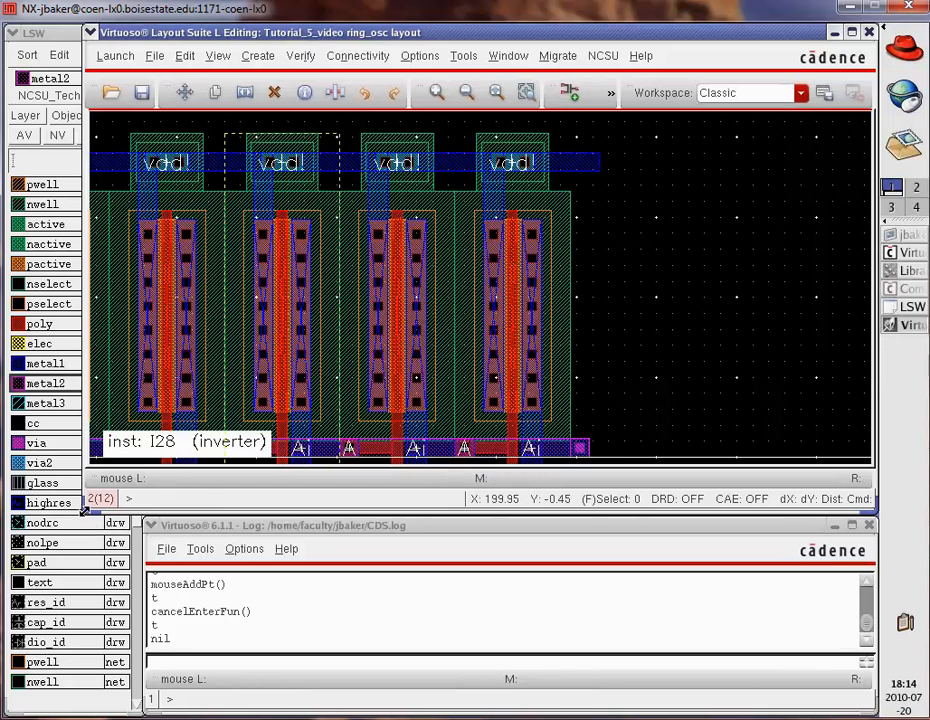
{"action": "left_click_drag", "start_coordinate": [86, 512], "coordinate": [151, 512]}
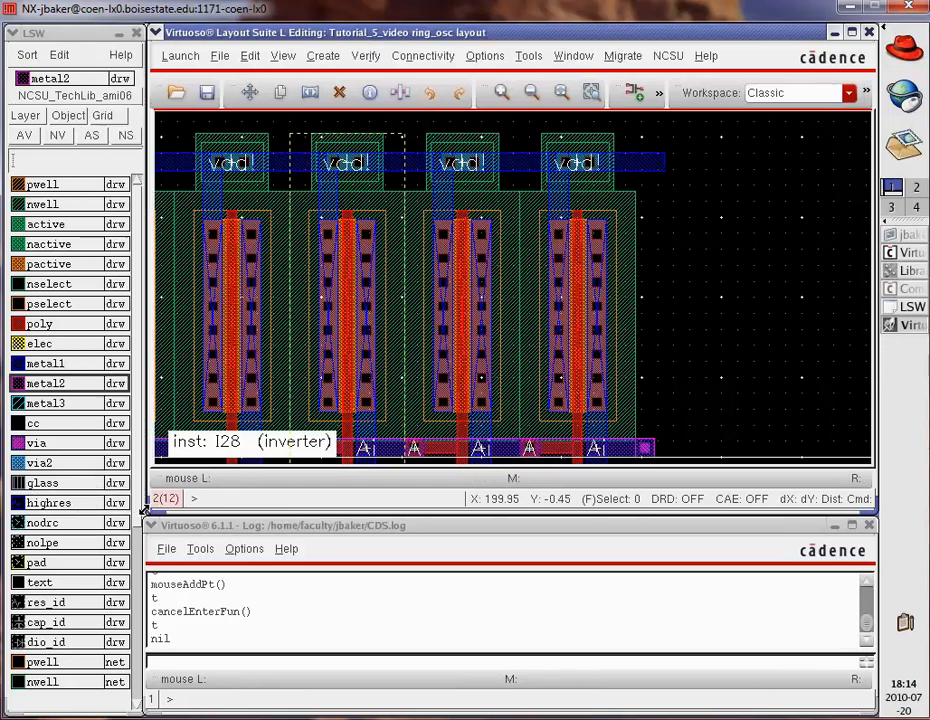
- Set up a rectangular inputOutput shape pin named vdd! on the metal1 layer with its pin name displayed
{"action": "left_click", "coordinate": [40, 365]}
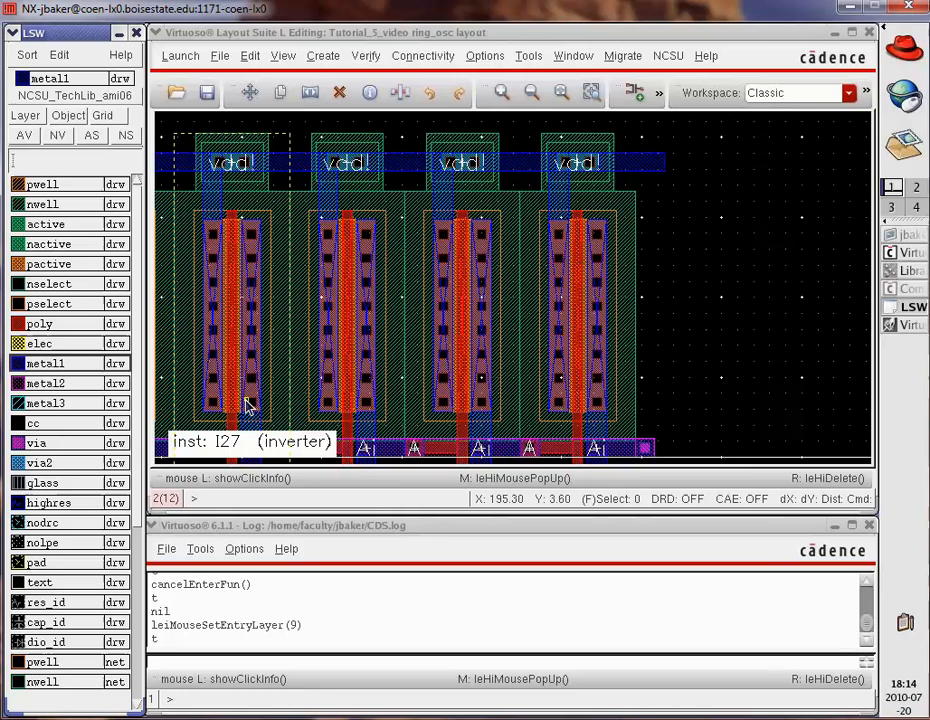
{"action": "left_click", "coordinate": [660, 92]}
{"action": "left_click", "coordinate": [705, 135]}
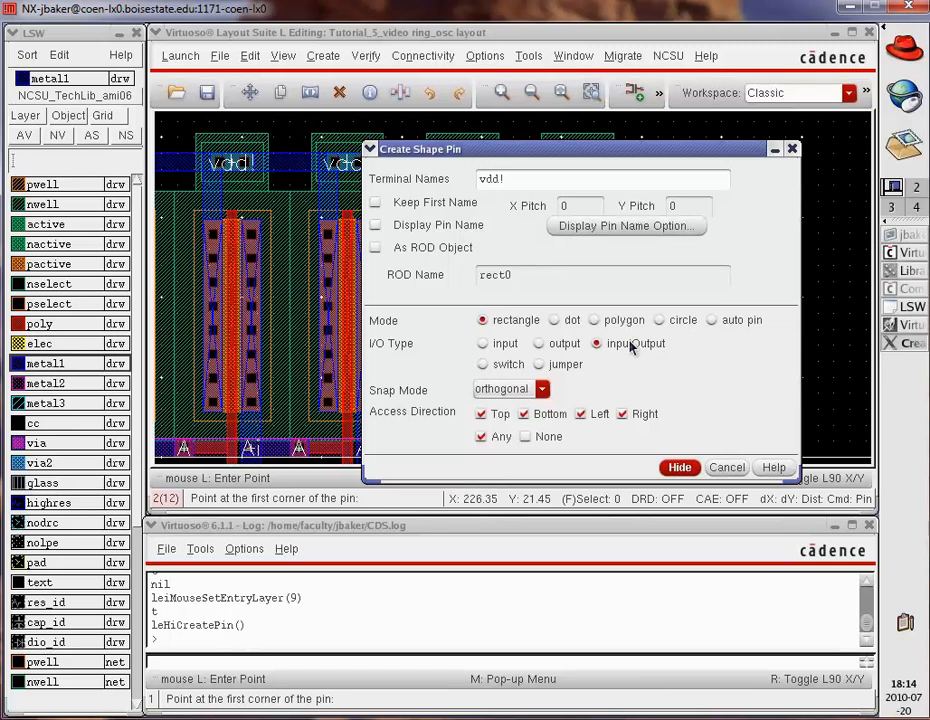
{"action": "left_click", "coordinate": [375, 225]}
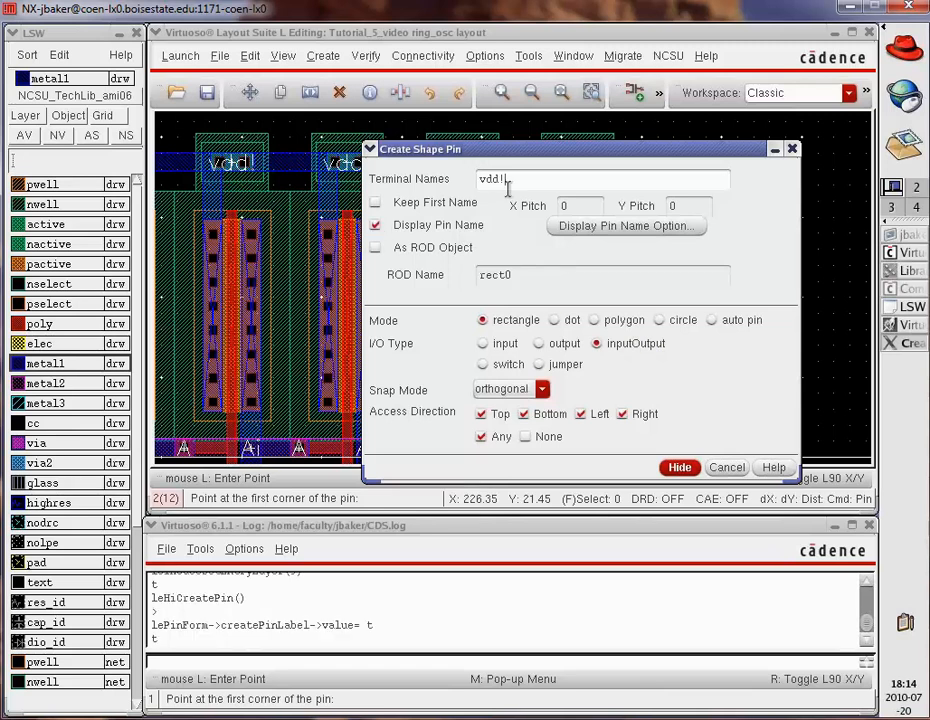
{"action": "left_click", "coordinate": [680, 467]}
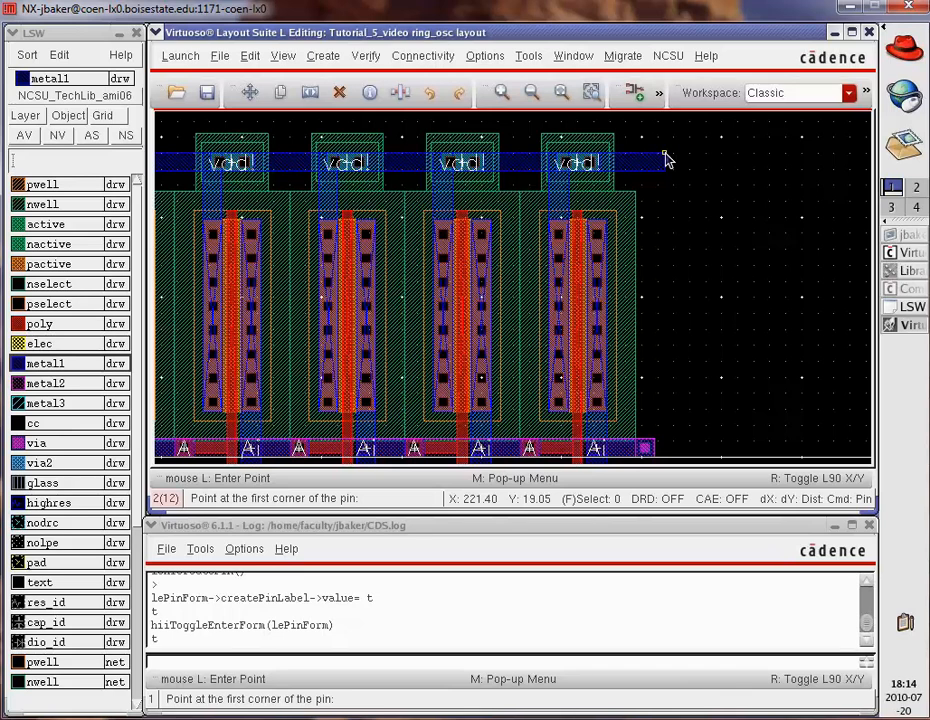
- Set the layout's display stop level to 0 so that only top-level shapes and instance outlines are drawn
{"action": "key", "text": "e"}
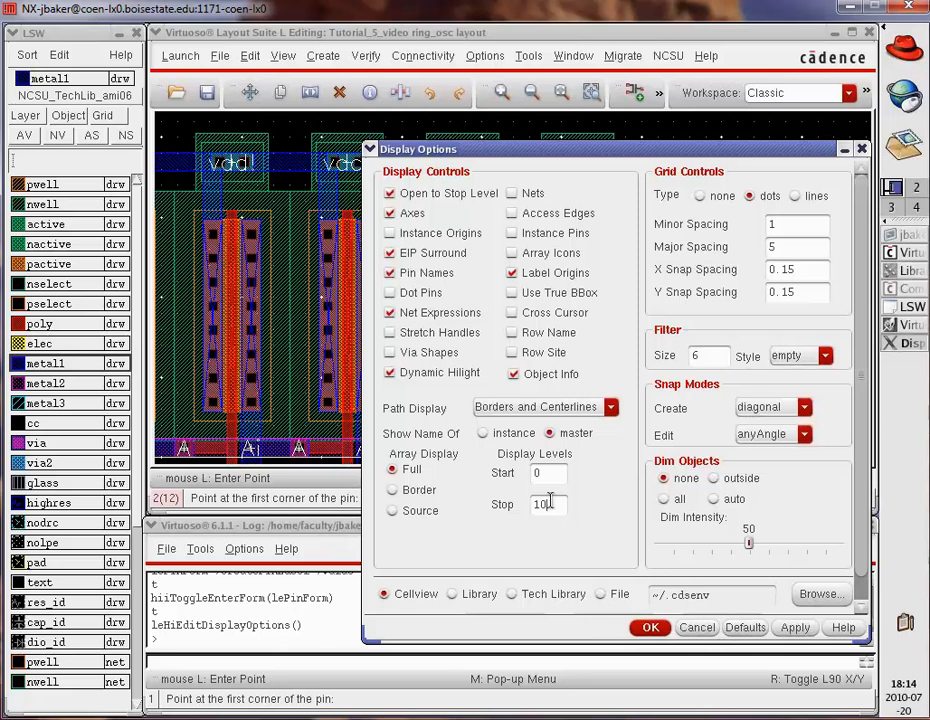
{"action": "left_click_drag", "start_coordinate": [558, 502], "coordinate": [525, 507]}
{"action": "type", "text": "0"}
{"action": "left_click", "coordinate": [650, 629]}
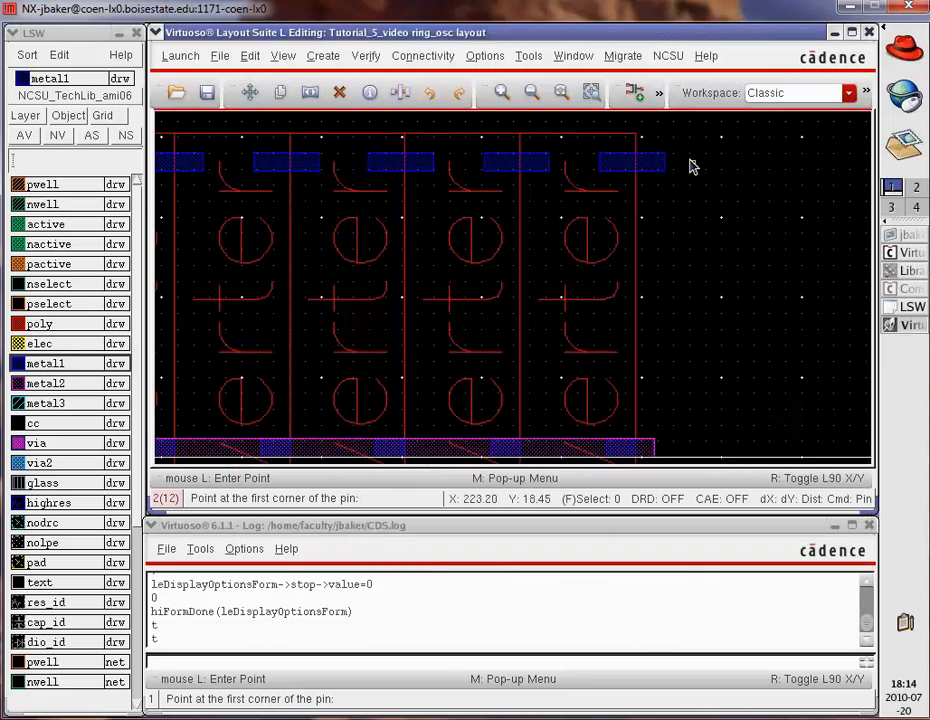
- Draw the vdd! pin over the whole metal1 rectangle at the free end of the power rail and place its name at the centre
{"action": "key", "text": "z"}
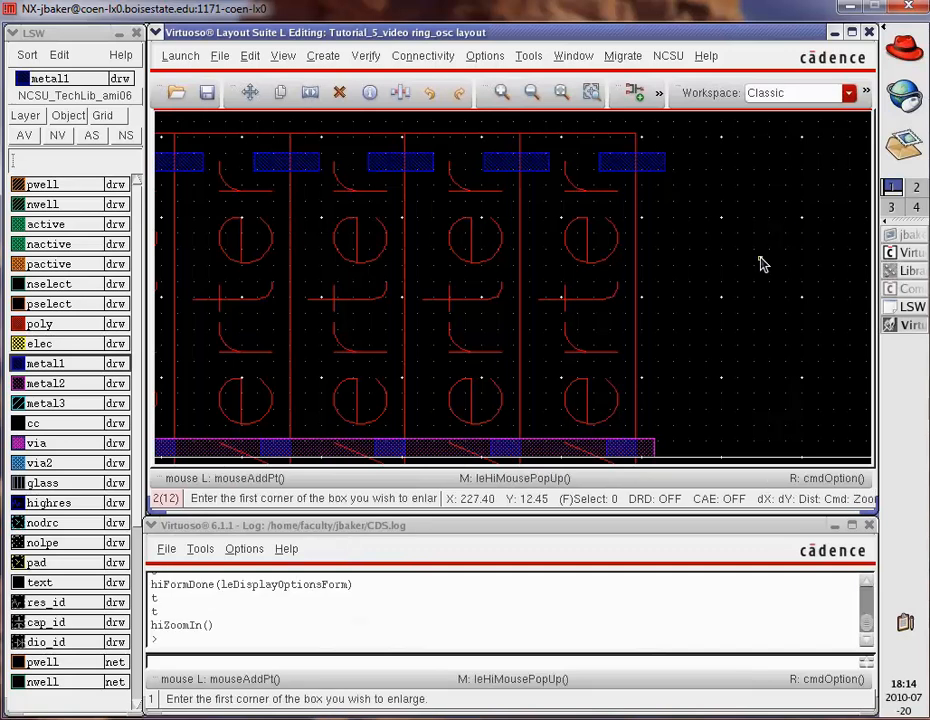
{"action": "left_click", "coordinate": [714, 204]}
{"action": "left_click", "coordinate": [582, 153]}
{"action": "key", "text": "ctrl+p"}
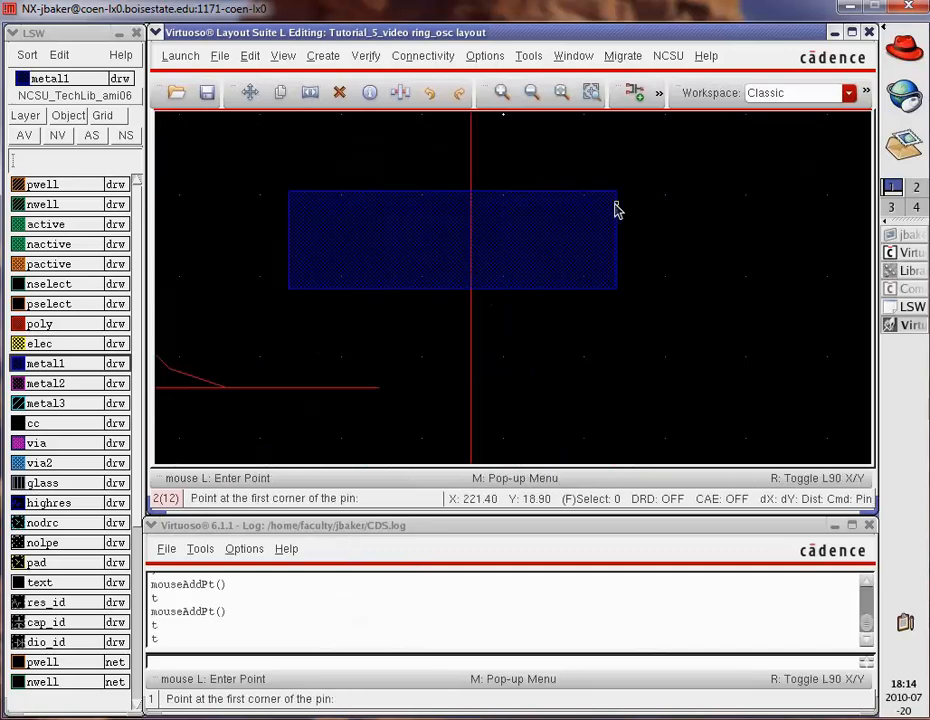
{"action": "left_click", "coordinate": [616, 191]}
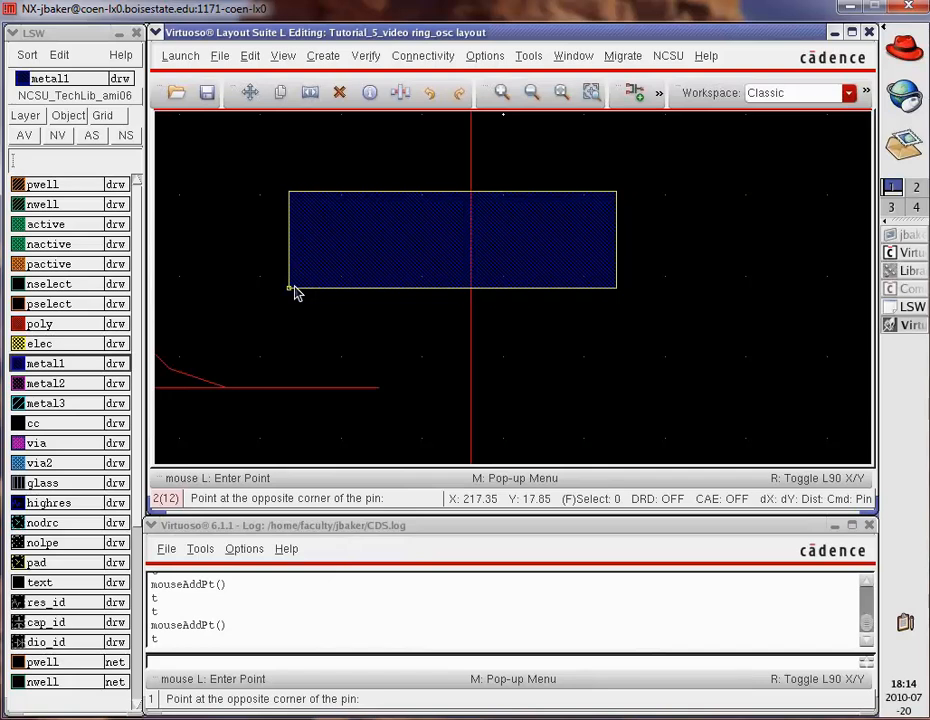
{"action": "left_click", "coordinate": [291, 287]}
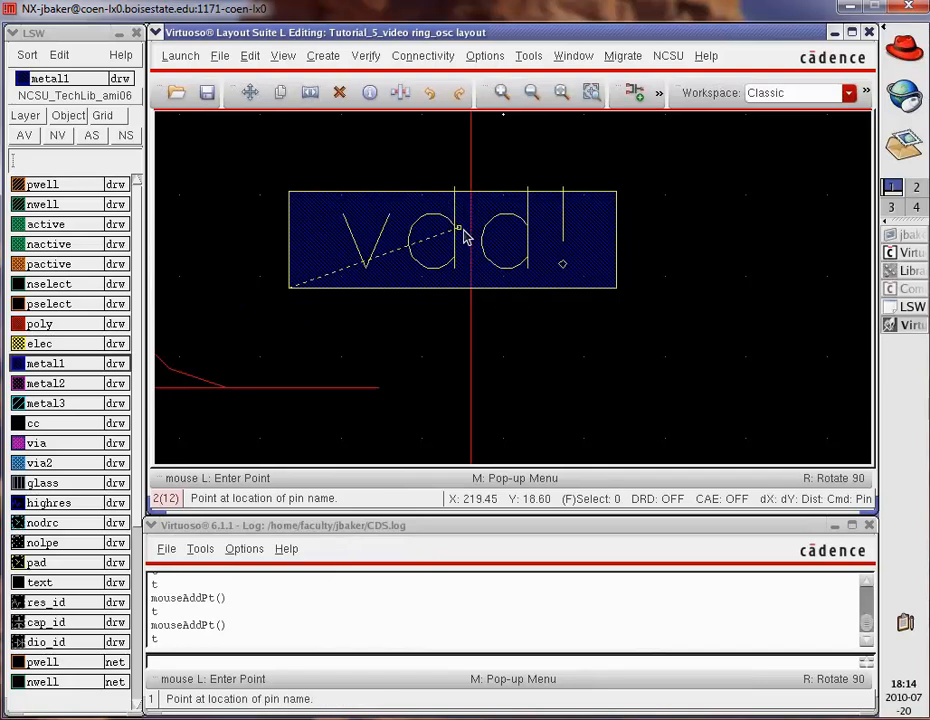
{"action": "left_click", "coordinate": [468, 238]}
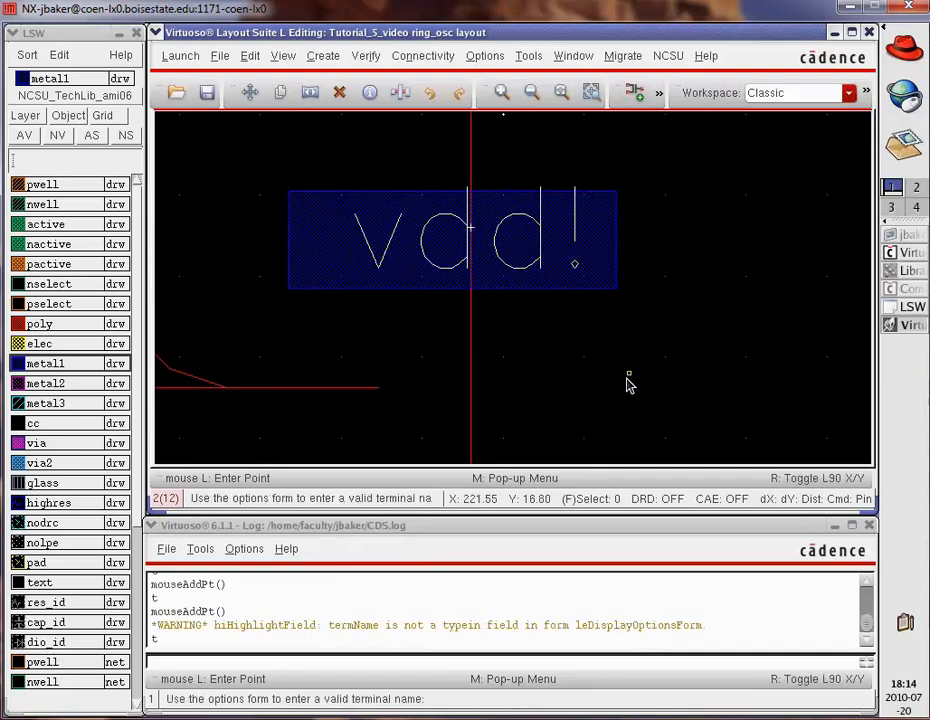
- Create a metal1 inputOutput pin named gnd! covering the end rectangle of the lower ground rail, with its name near the centre
{"action": "scroll", "coordinate": [642, 450], "scroll_direction": "down", "scroll_amount": 4}
{"action": "scroll", "coordinate": [642, 427], "scroll_direction": "down", "scroll_amount": 5}
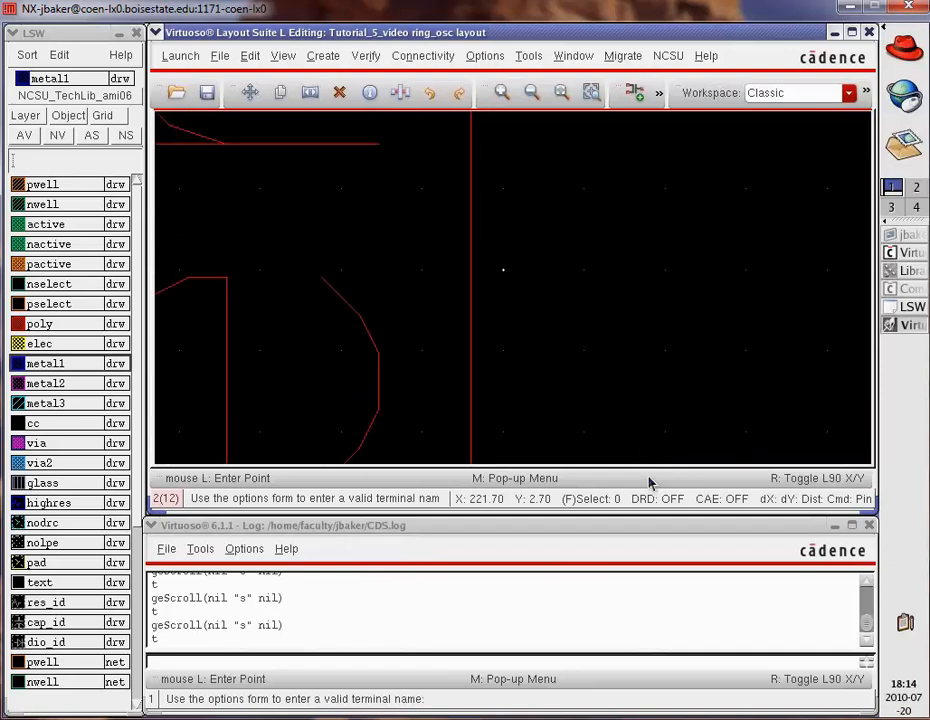
{"action": "scroll", "coordinate": [632, 408], "scroll_direction": "down", "scroll_amount": 4}
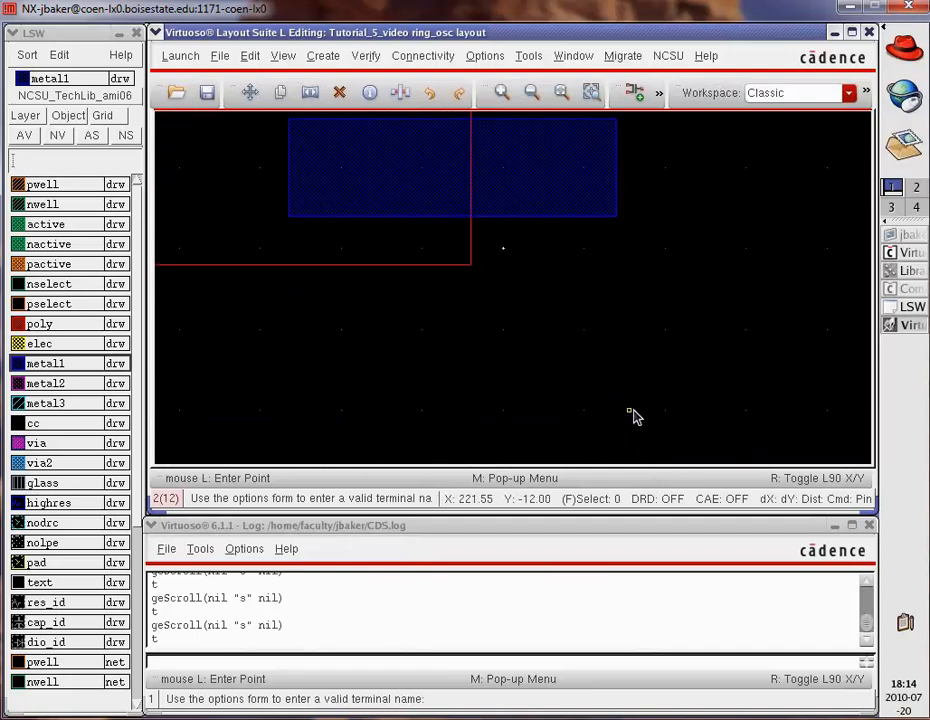
{"action": "scroll", "coordinate": [632, 408], "scroll_direction": "up", "scroll_amount": 3}
{"action": "left_click", "coordinate": [659, 92]}
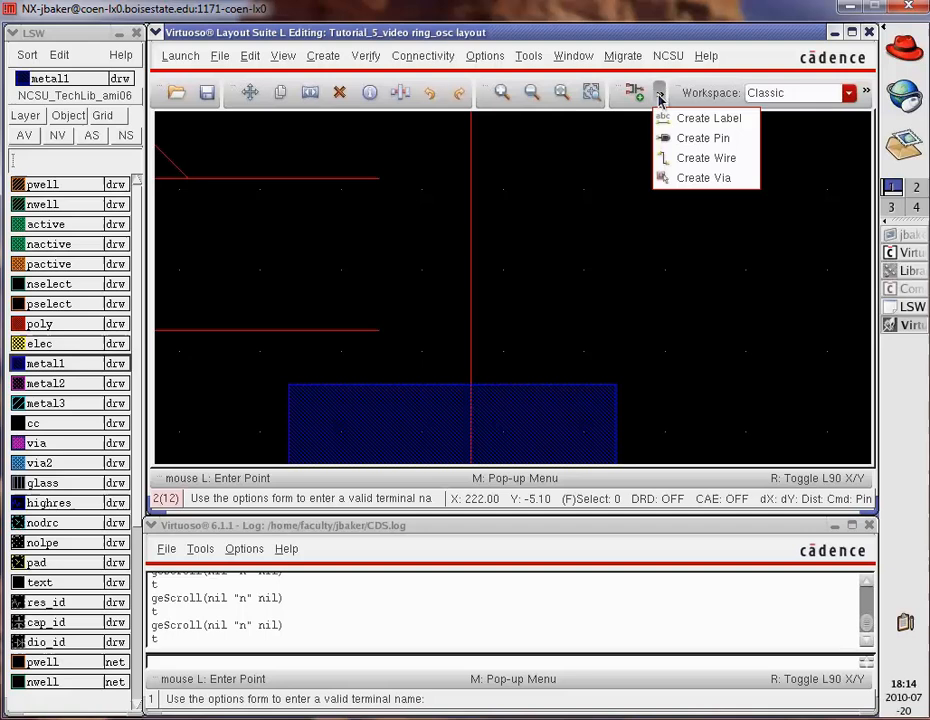
{"action": "left_click", "coordinate": [692, 137]}
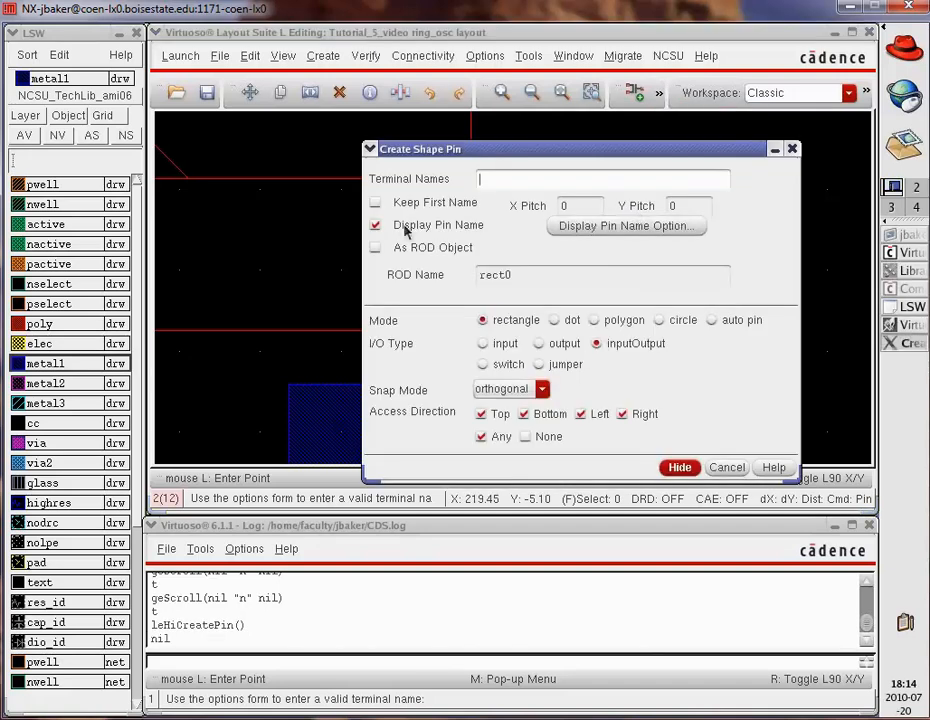
{"action": "type", "text": "gnd!"}
{"action": "key", "text": "Return"}
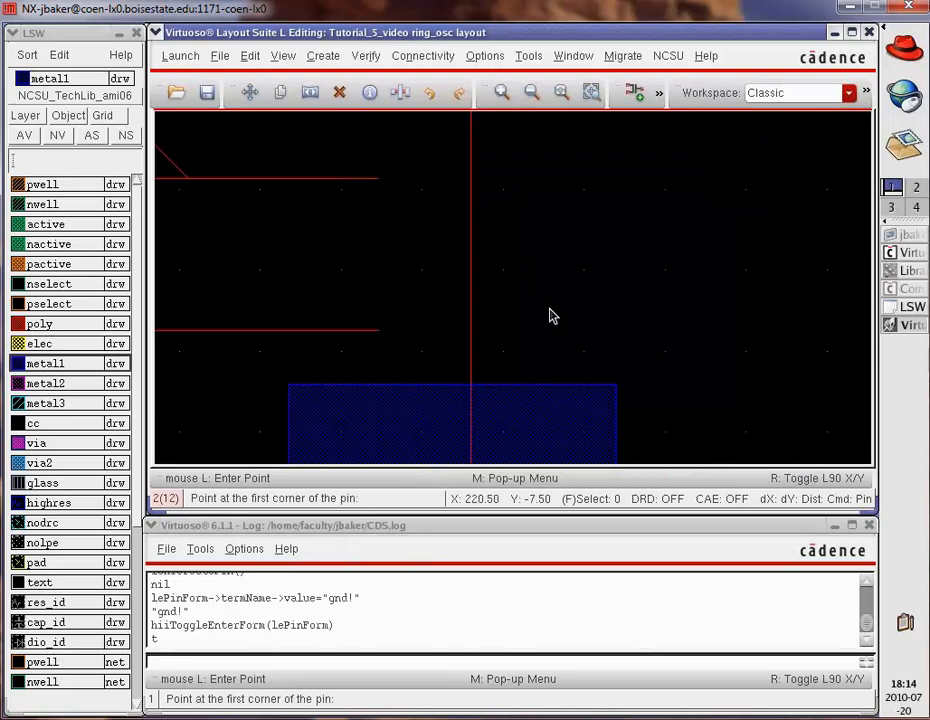
{"action": "scroll", "coordinate": [552, 316], "scroll_direction": "down", "scroll_amount": 1}
{"action": "left_click", "coordinate": [289, 296]}
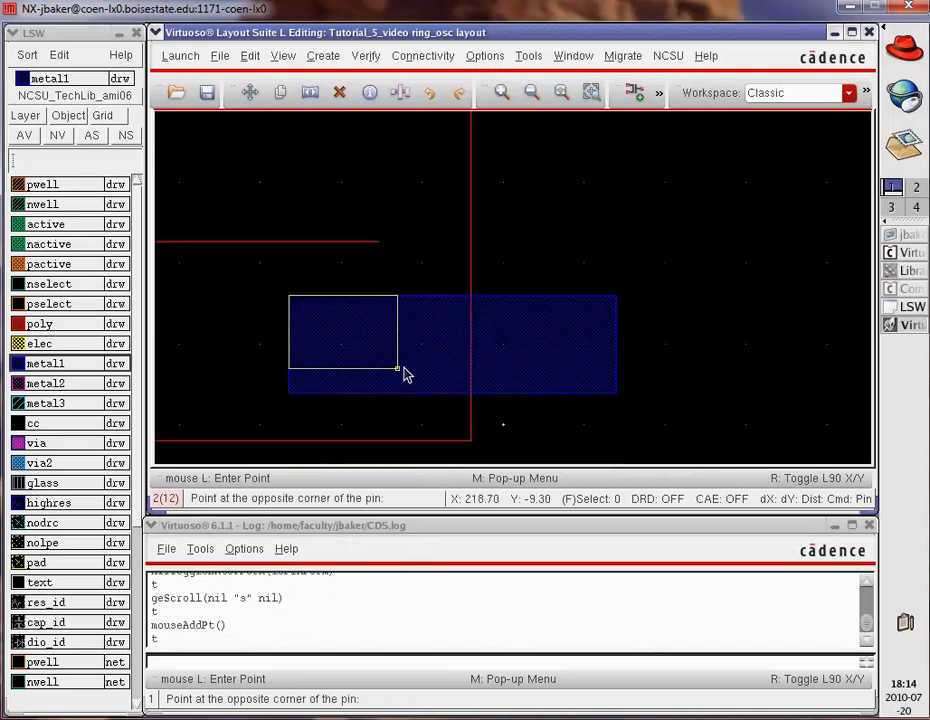
{"action": "left_click", "coordinate": [617, 393]}
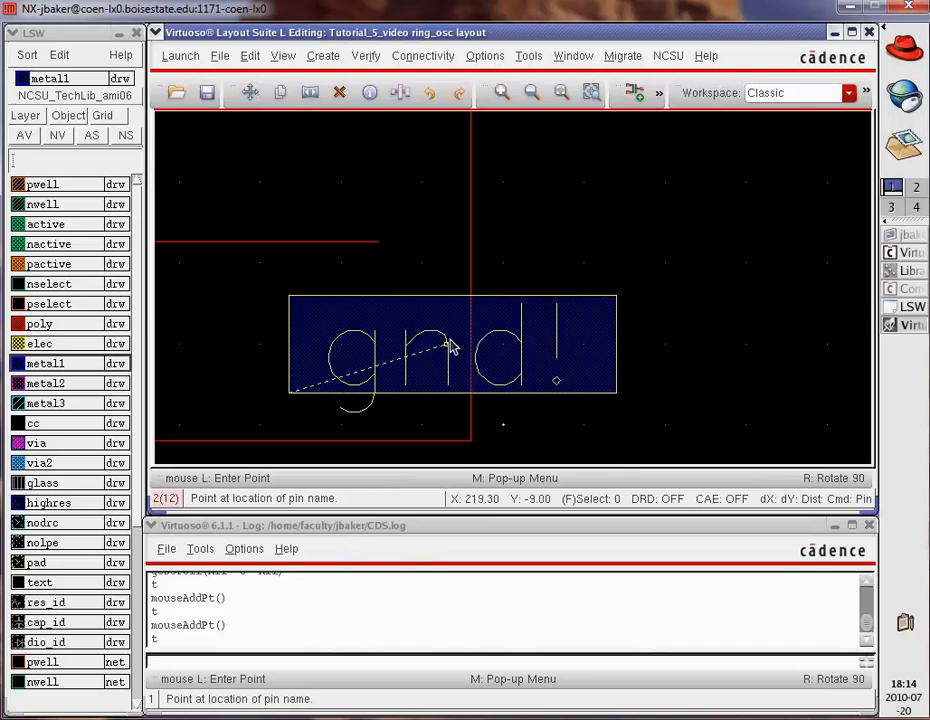
{"action": "left_click", "coordinate": [472, 347]}
- Create a metal1 output pin named osc_out over the last inverter's metal1 output area under the metal2 wire, with its name centred on it
{"action": "scroll", "coordinate": [548, 330], "scroll_direction": "up", "scroll_amount": 2}
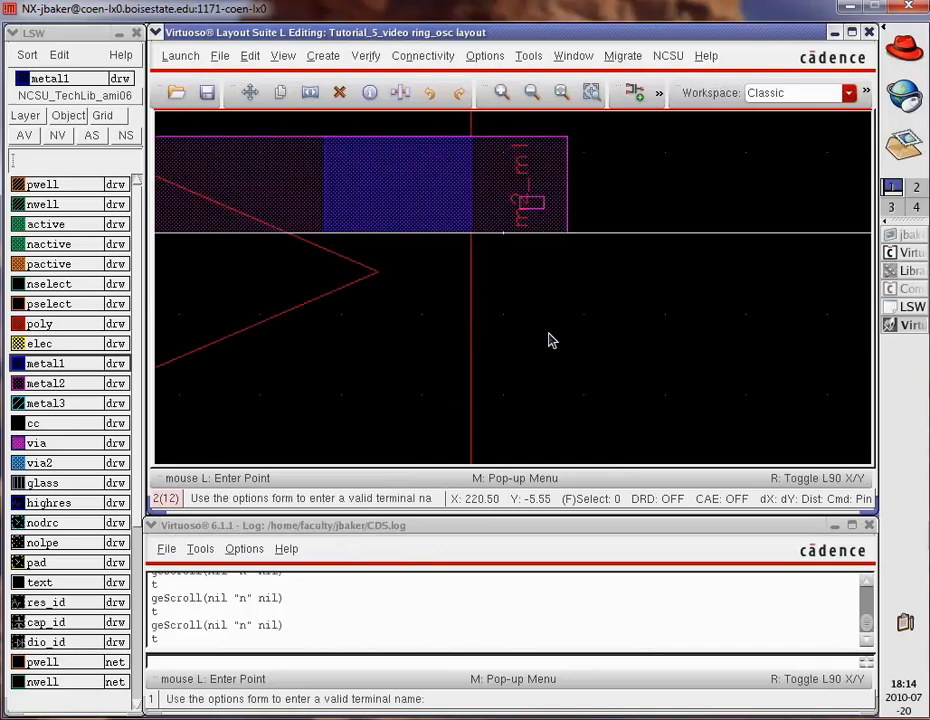
{"action": "scroll", "coordinate": [548, 341], "scroll_direction": "up", "scroll_amount": 1}
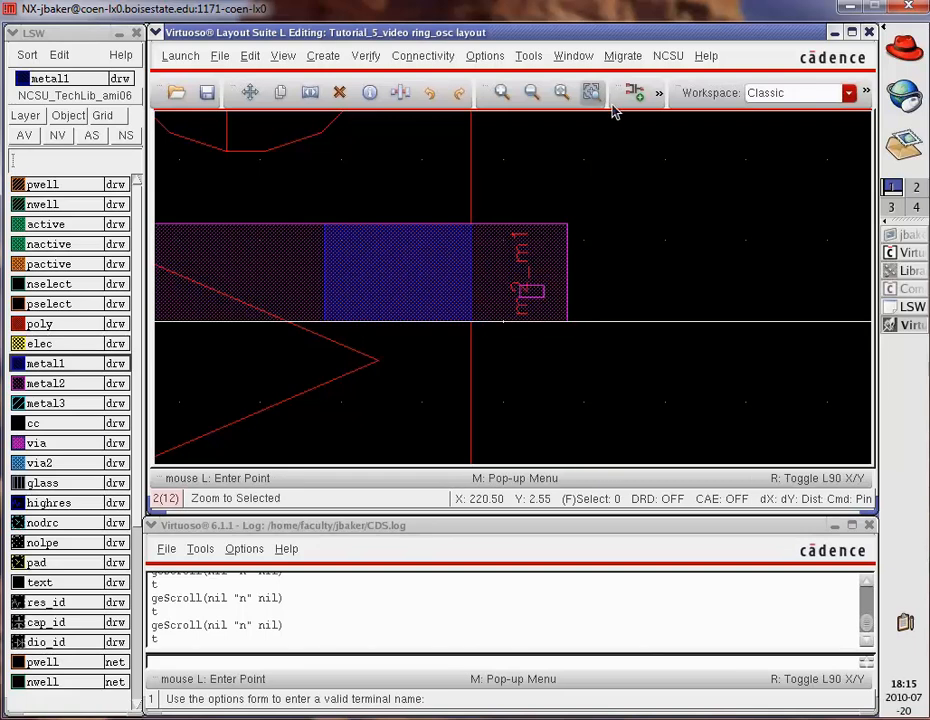
{"action": "left_click", "coordinate": [659, 95]}
{"action": "left_click", "coordinate": [690, 138]}
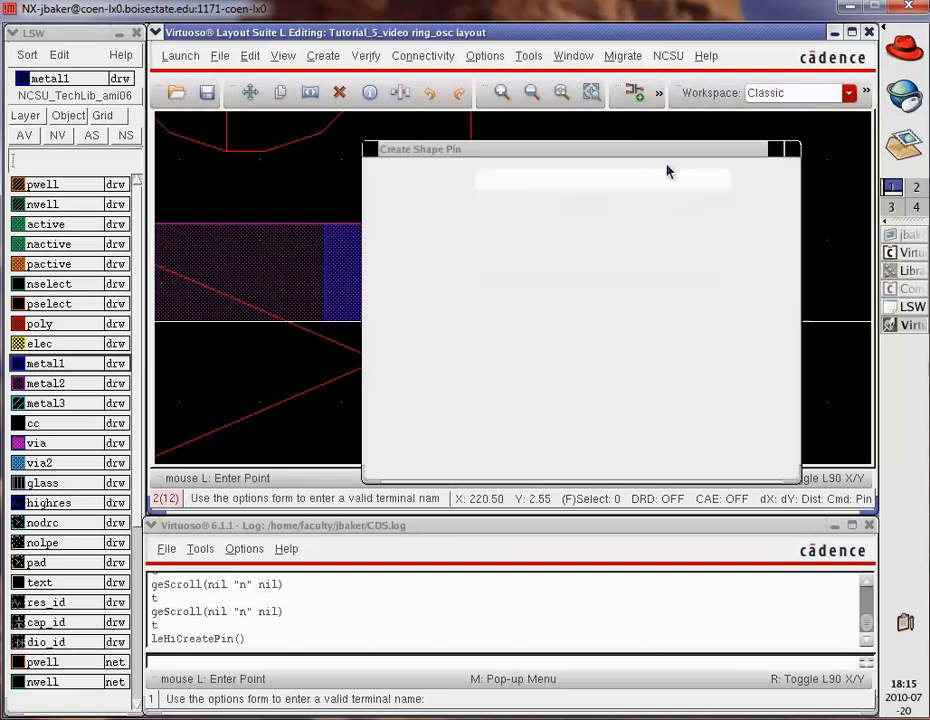
{"action": "left_click", "coordinate": [539, 344]}
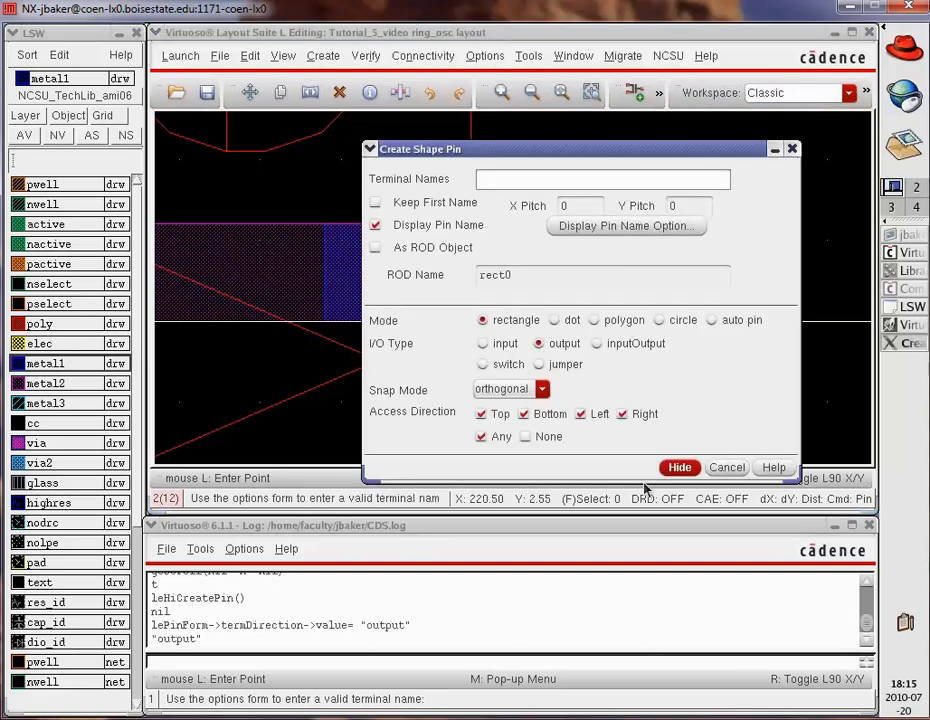
{"action": "type", "text": "osc_out"}
{"action": "left_click", "coordinate": [679, 467]}
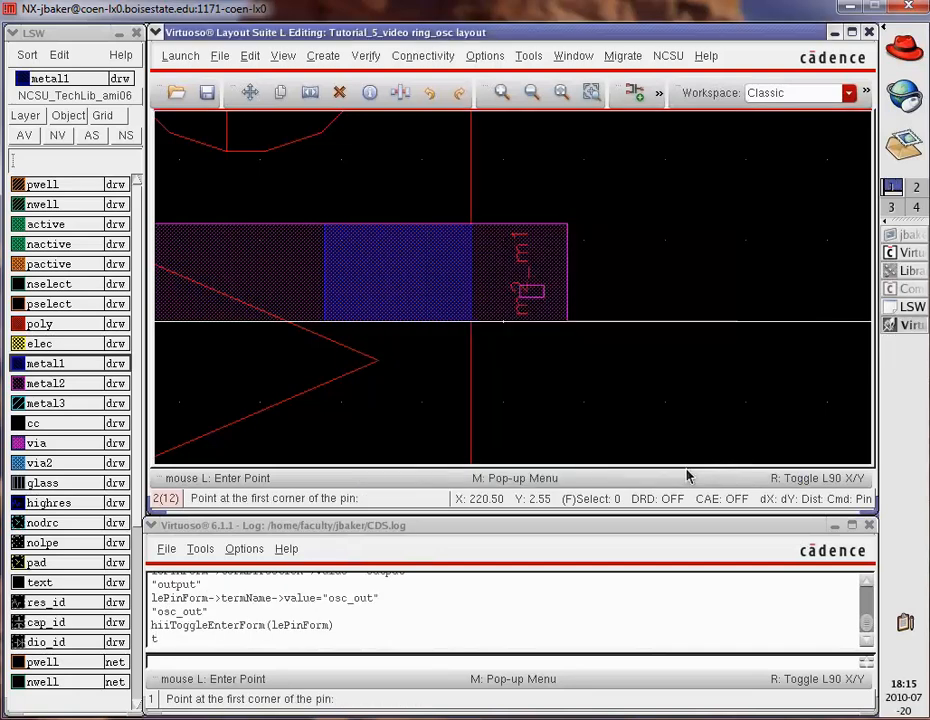
{"action": "left_click", "coordinate": [325, 224]}
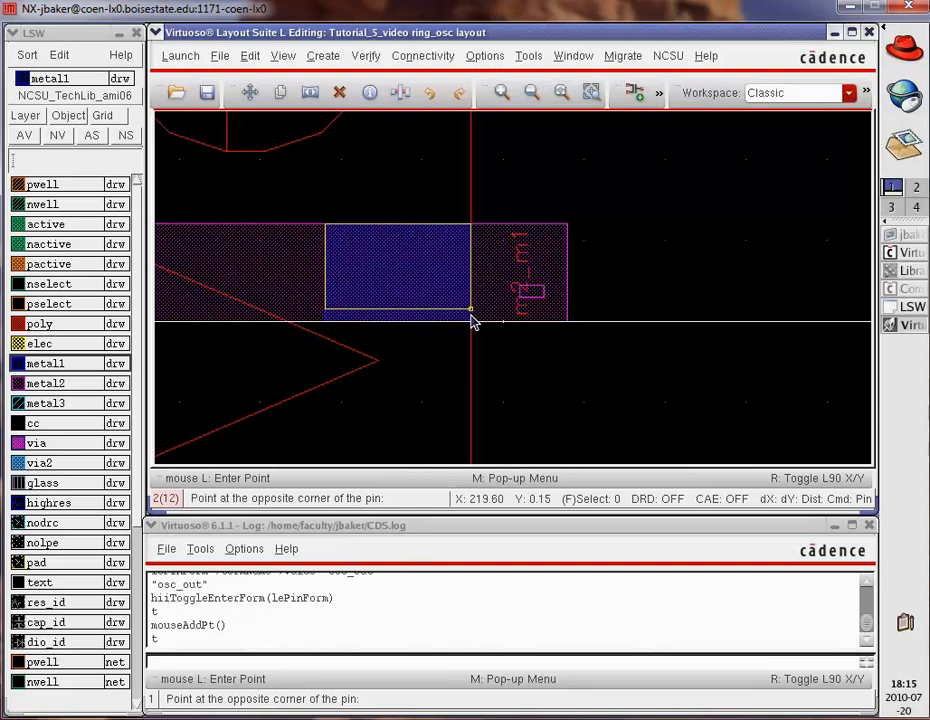
{"action": "left_click", "coordinate": [471, 311]}
{"action": "left_click", "coordinate": [397, 272]}
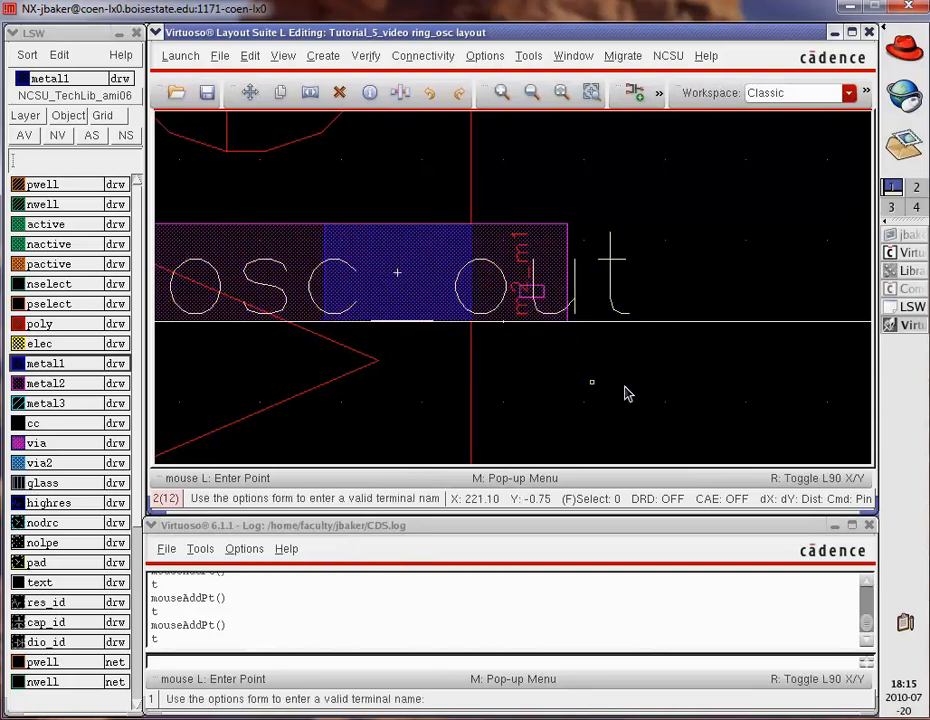
- Fit the whole ring oscillator in view and set the display stop level to 10
{"action": "key", "text": "f"}
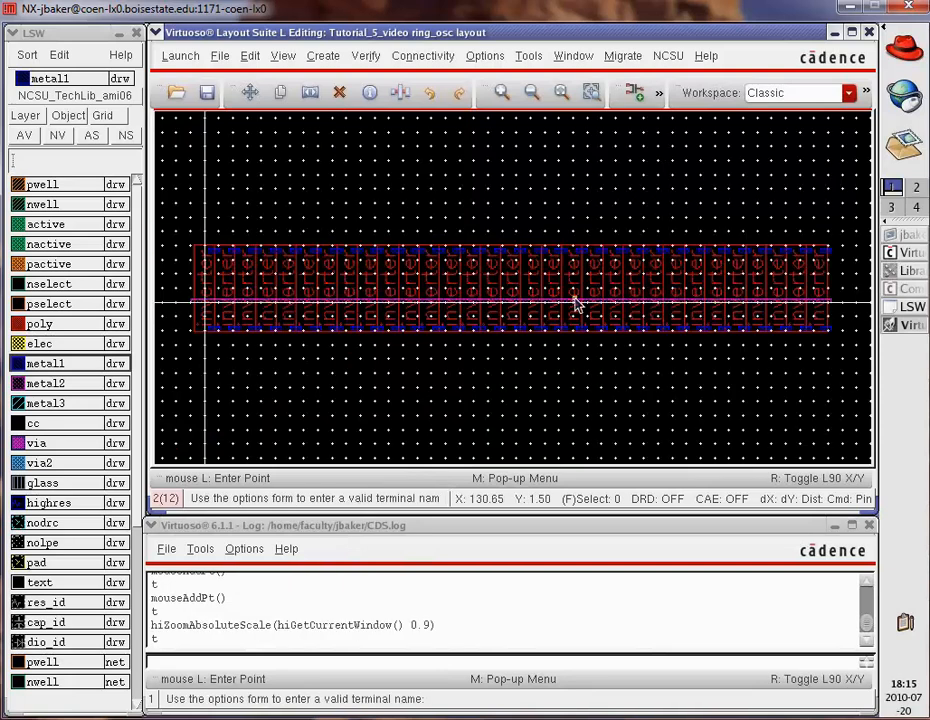
{"action": "key", "text": "e"}
{"action": "left_click", "coordinate": [533, 505]}
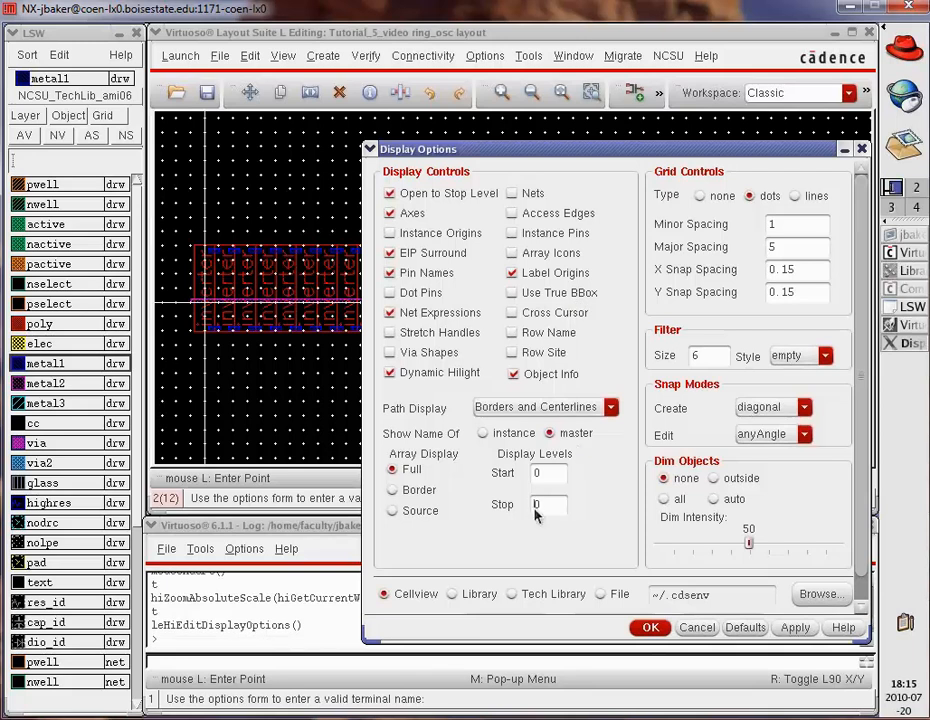
{"action": "type", "text": "1"}
{"action": "left_click", "coordinate": [652, 628]}
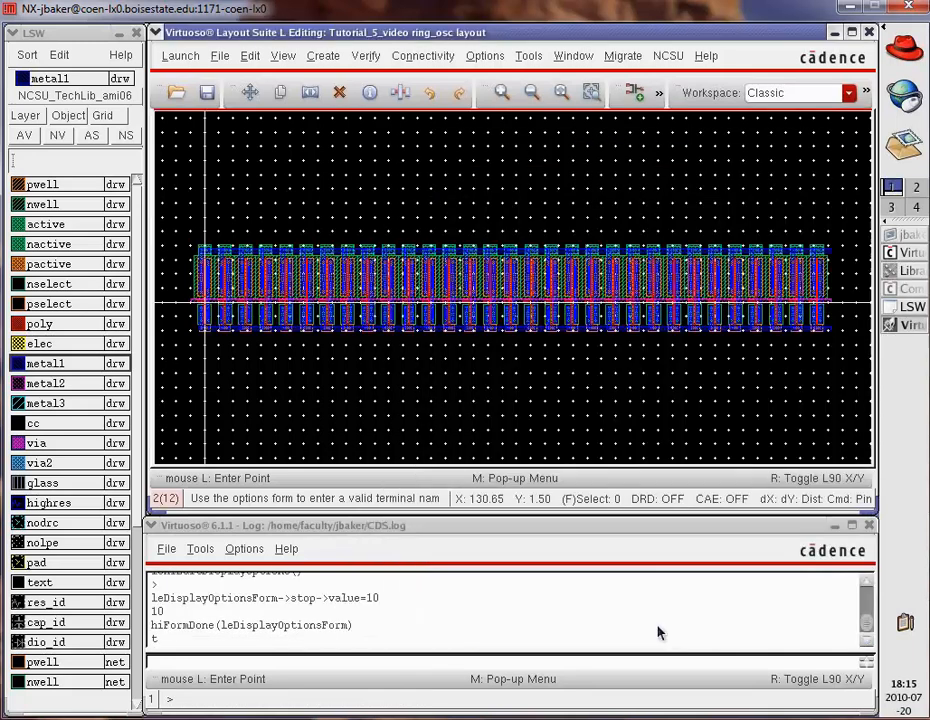
- Save the layout and run a full, flat DRC on it with the divaDRC.rul rules
{"action": "key", "text": "m"}
{"action": "left_click", "coordinate": [205, 92]}
{"action": "left_click", "coordinate": [322, 56]}
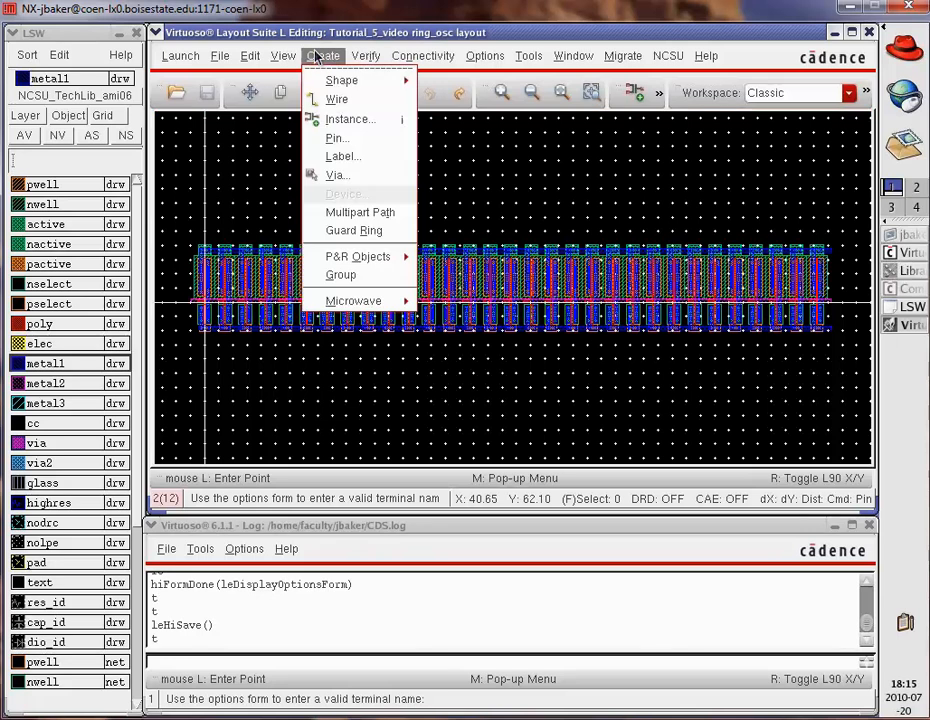
{"action": "left_click", "coordinate": [378, 84]}
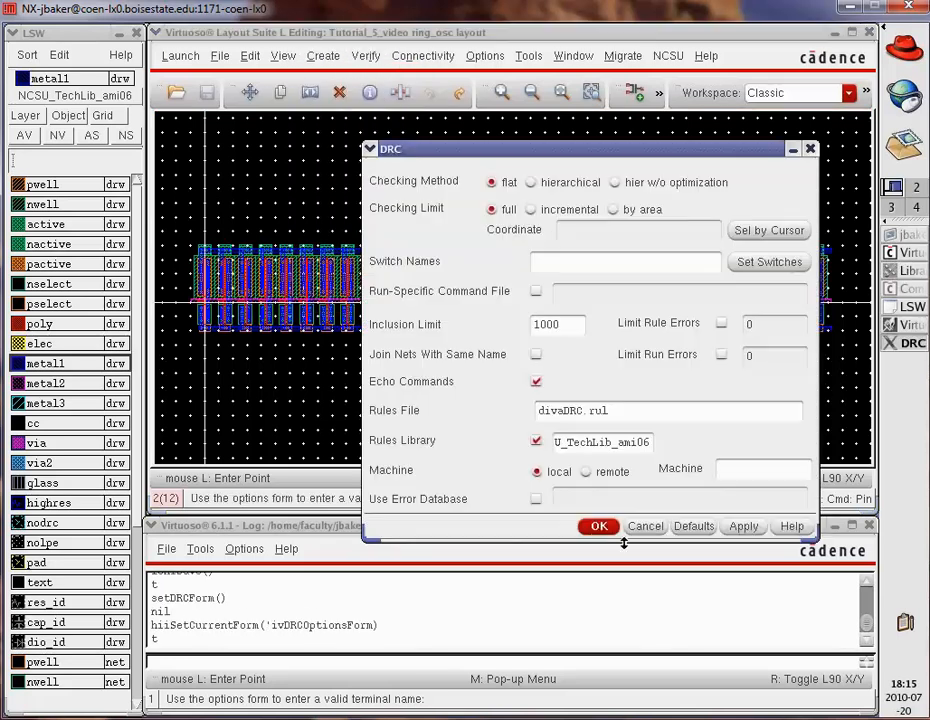
{"action": "left_click", "coordinate": [598, 527]}
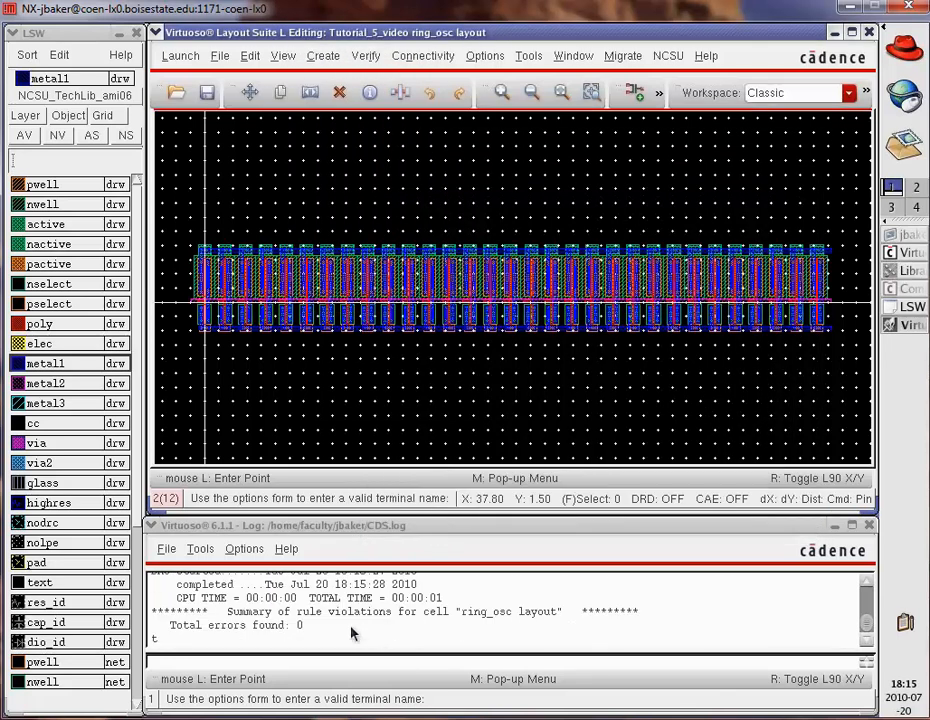
- Extract the ring_osc layout, then close its window and save the changes
{"action": "left_click", "coordinate": [364, 57]}
{"action": "left_click", "coordinate": [390, 98]}
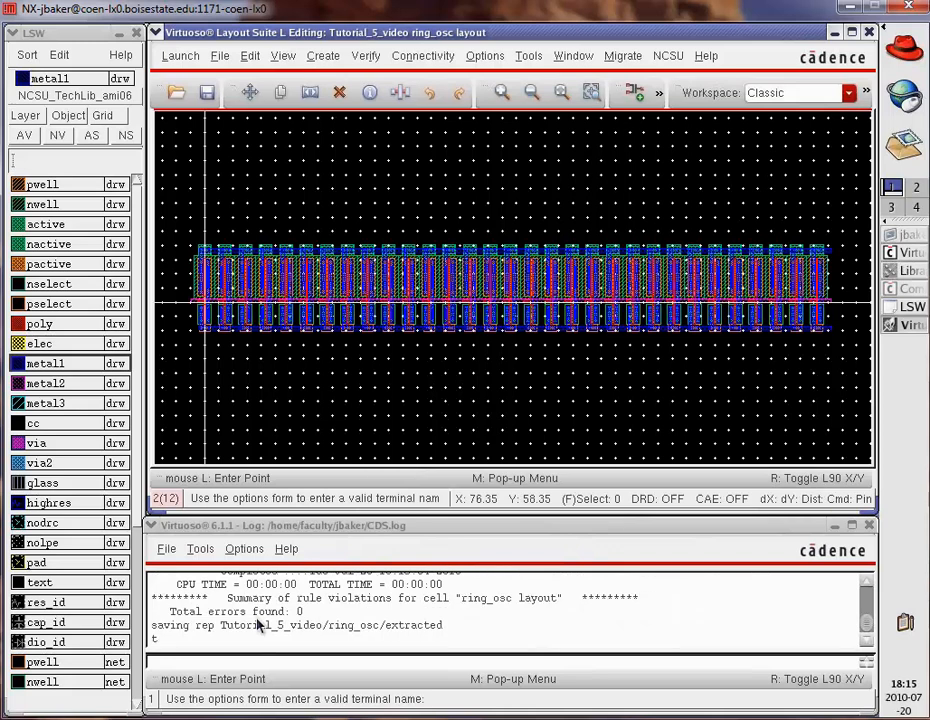
{"action": "left_click", "coordinate": [870, 33]}
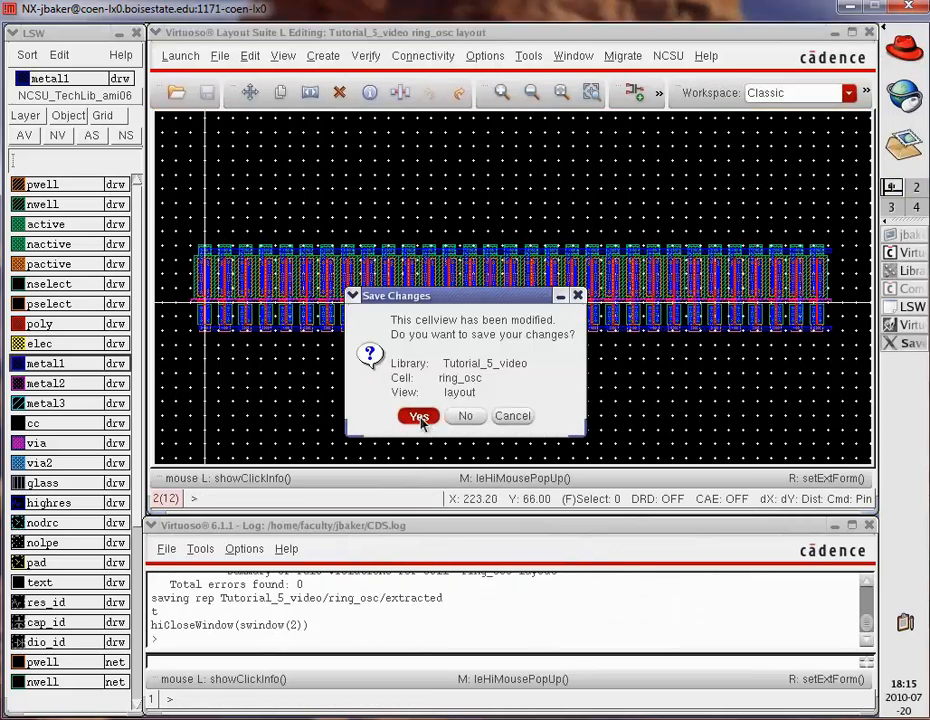
{"action": "left_click", "coordinate": [418, 416]}
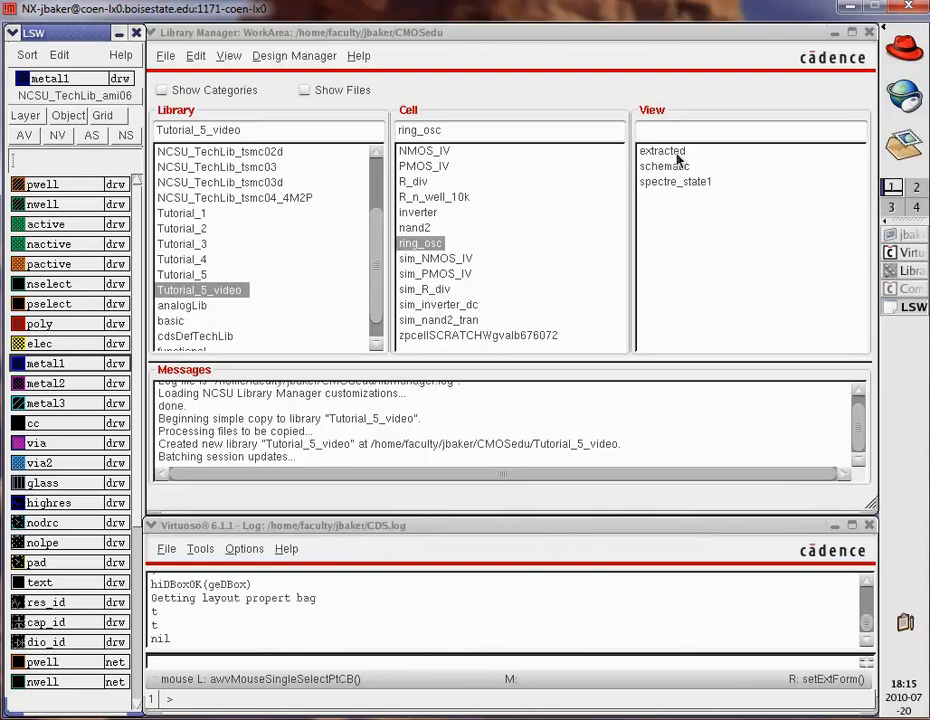
- Refresh the Library Manager and open the extracted view of ring_osc in Tutorial_5_video
{"action": "left_click", "coordinate": [228, 56]}
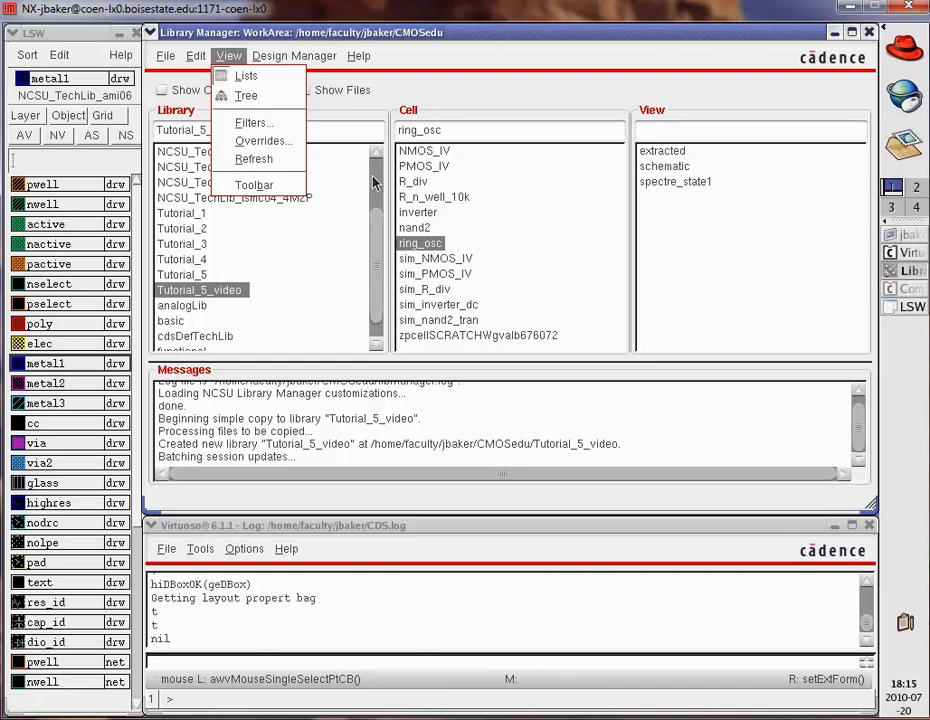
{"action": "left_click", "coordinate": [280, 158]}
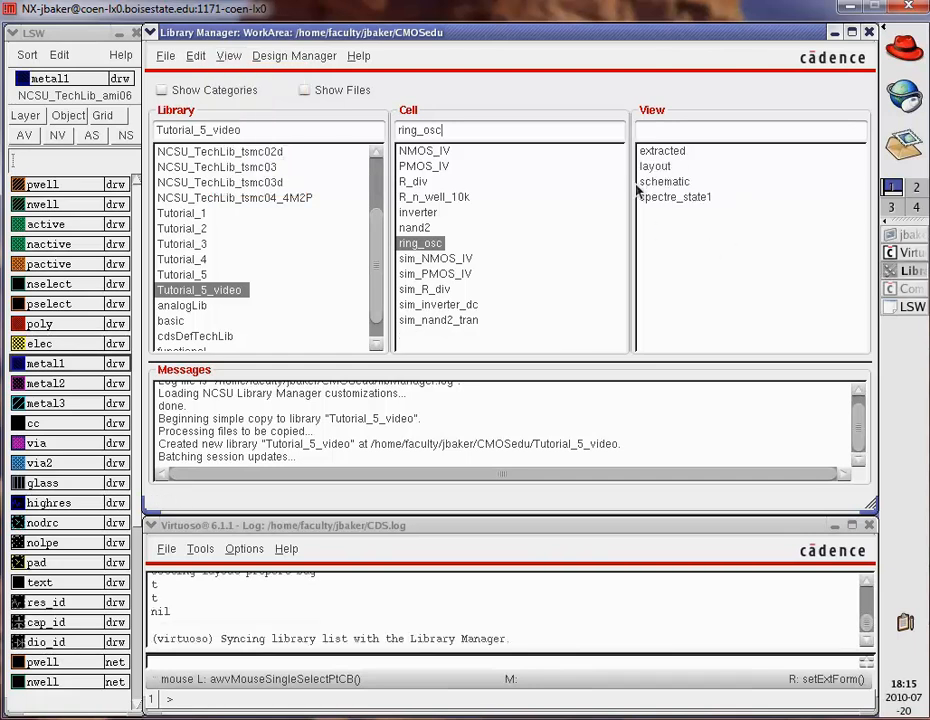
{"action": "left_click", "coordinate": [664, 153]}
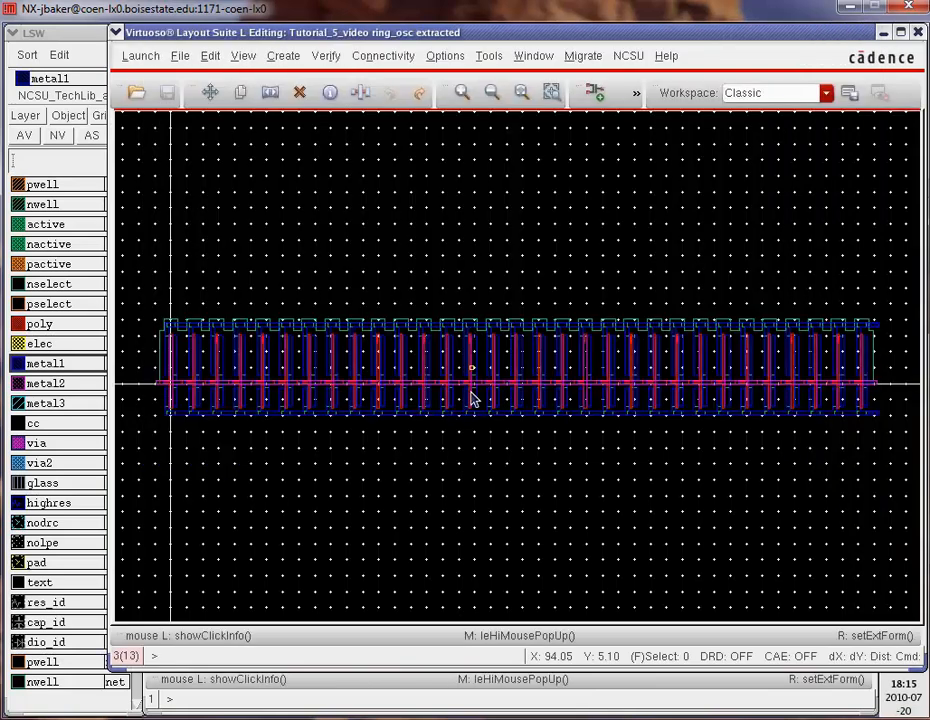
- Run LVS on ring_osc from the run directory contents, with Tutorial_5_video as library for both the schematic and extracted views
{"action": "left_click", "coordinate": [325, 56]}
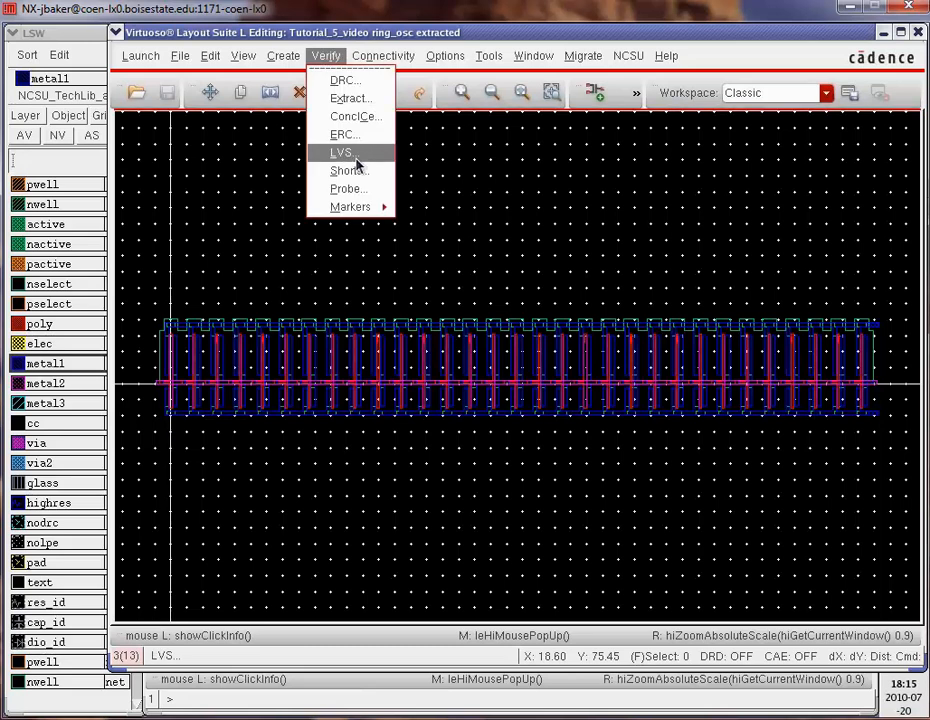
{"action": "left_click", "coordinate": [342, 152]}
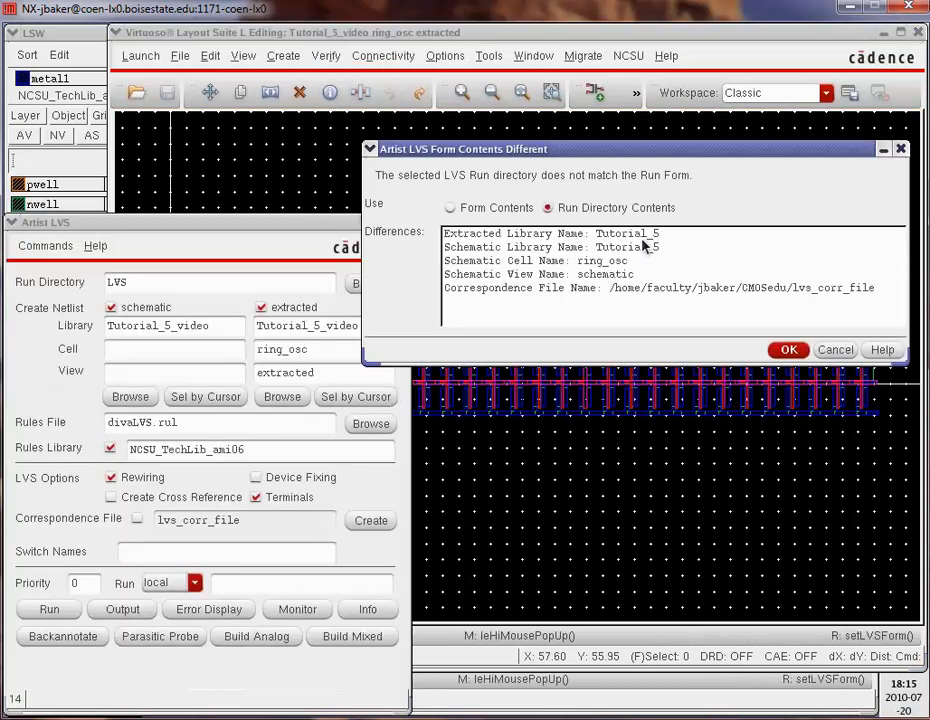
{"action": "left_click", "coordinate": [788, 350]}
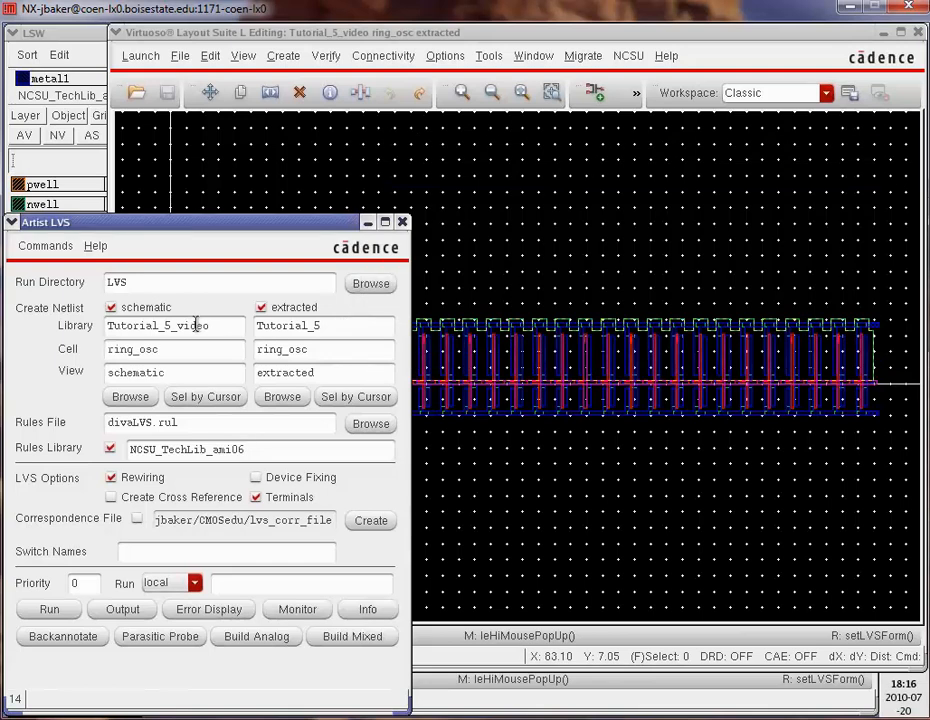
{"action": "type", "text": "_vid"}
{"action": "left_click", "coordinate": [421, 388]}
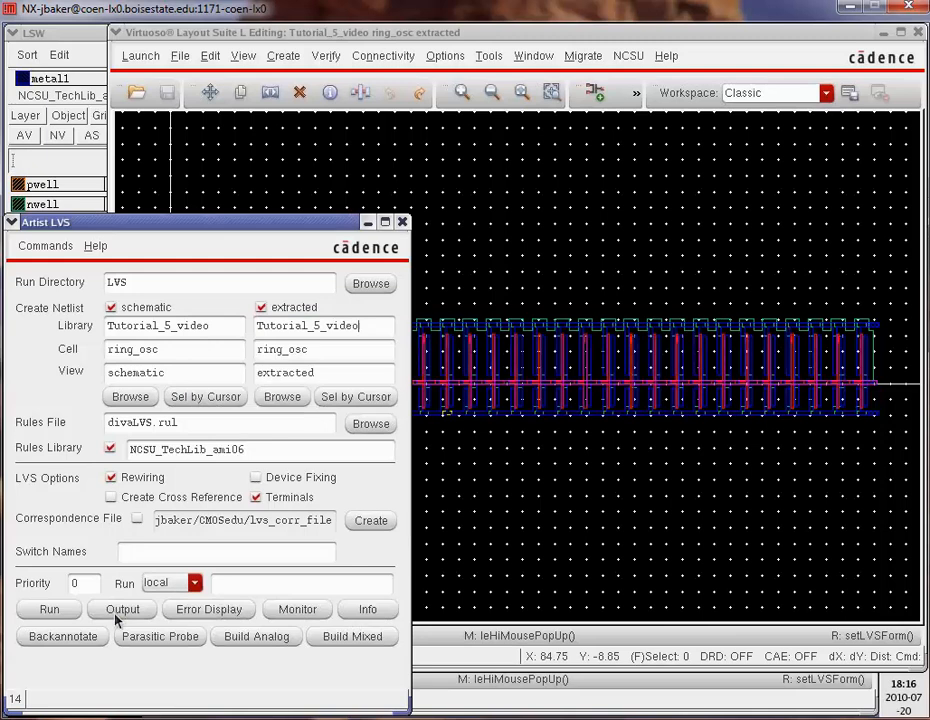
- Examine the LVS output report for the net-list match result and the instance, net and terminal comparison, and close it
{"action": "left_click", "coordinate": [115, 610]}
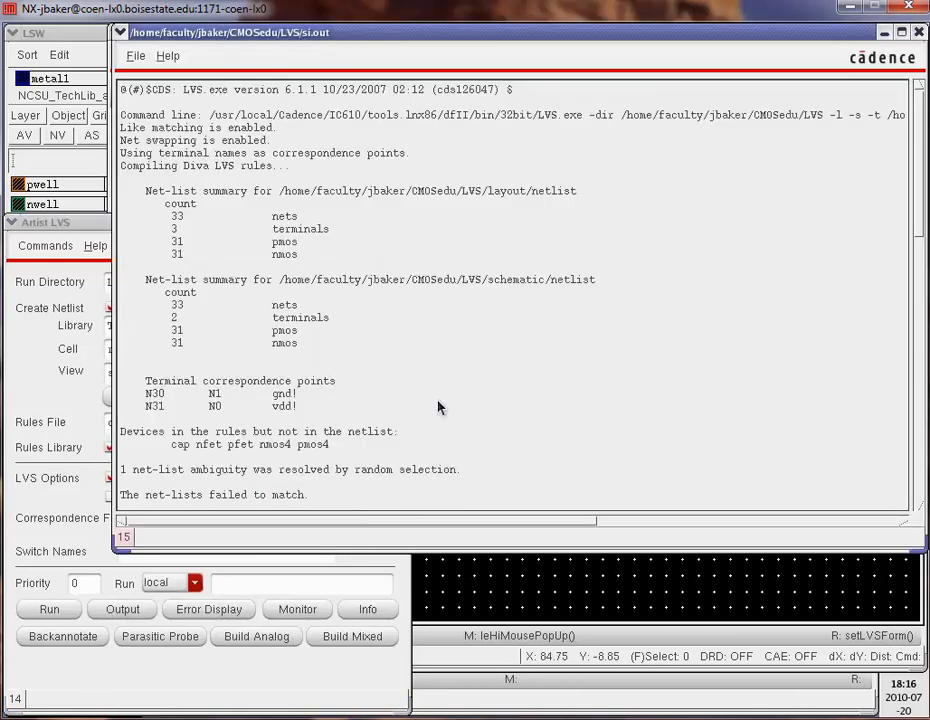
{"action": "left_click_drag", "start_coordinate": [300, 494], "coordinate": [112, 495]}
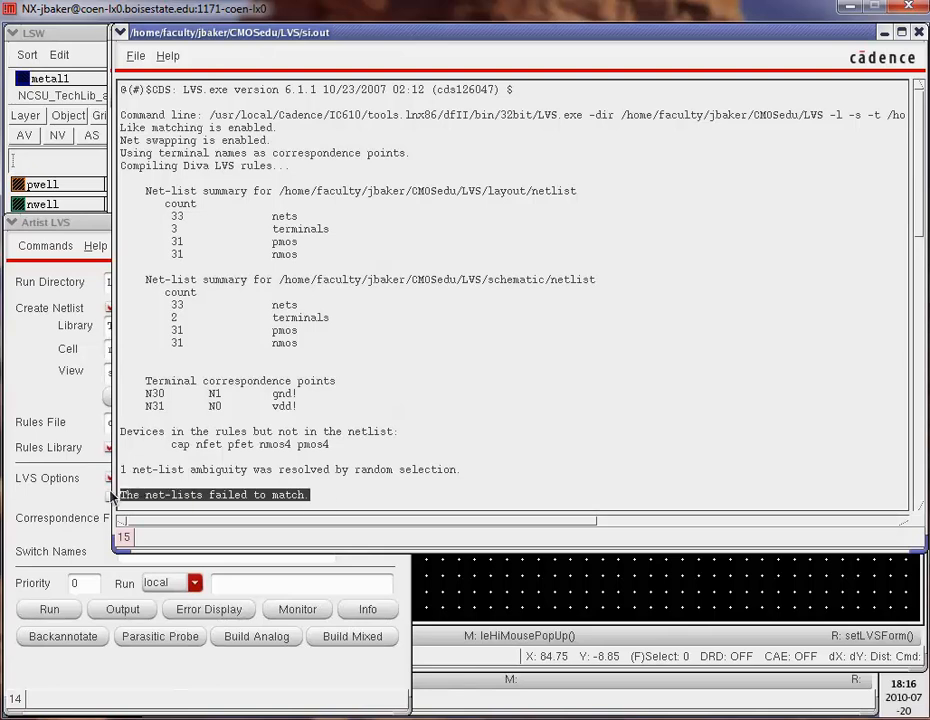
{"action": "left_click", "coordinate": [919, 502]}
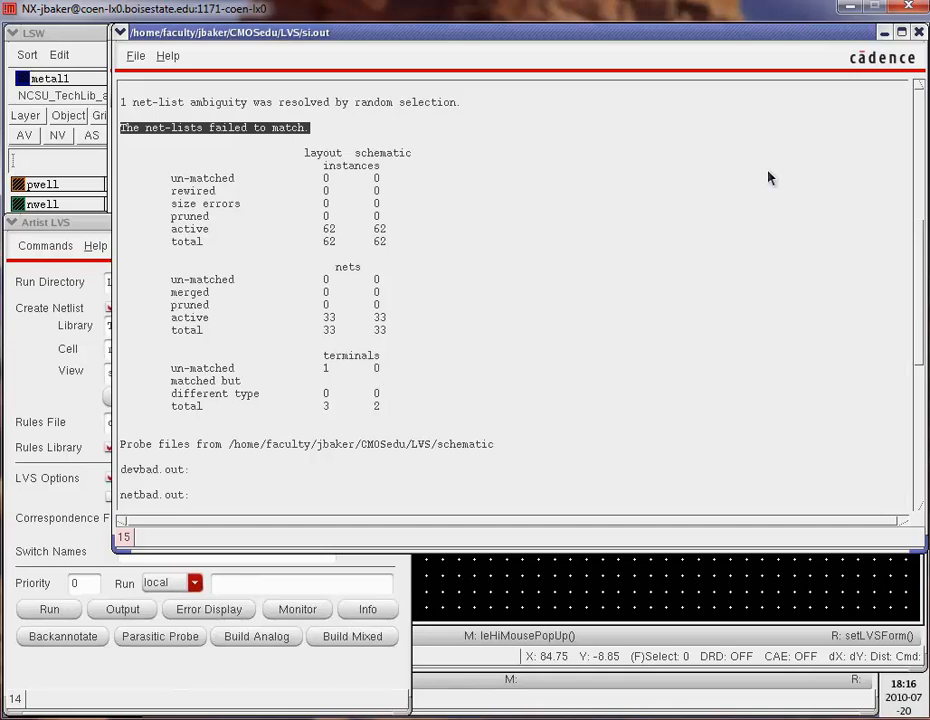
{"action": "left_click", "coordinate": [917, 32]}
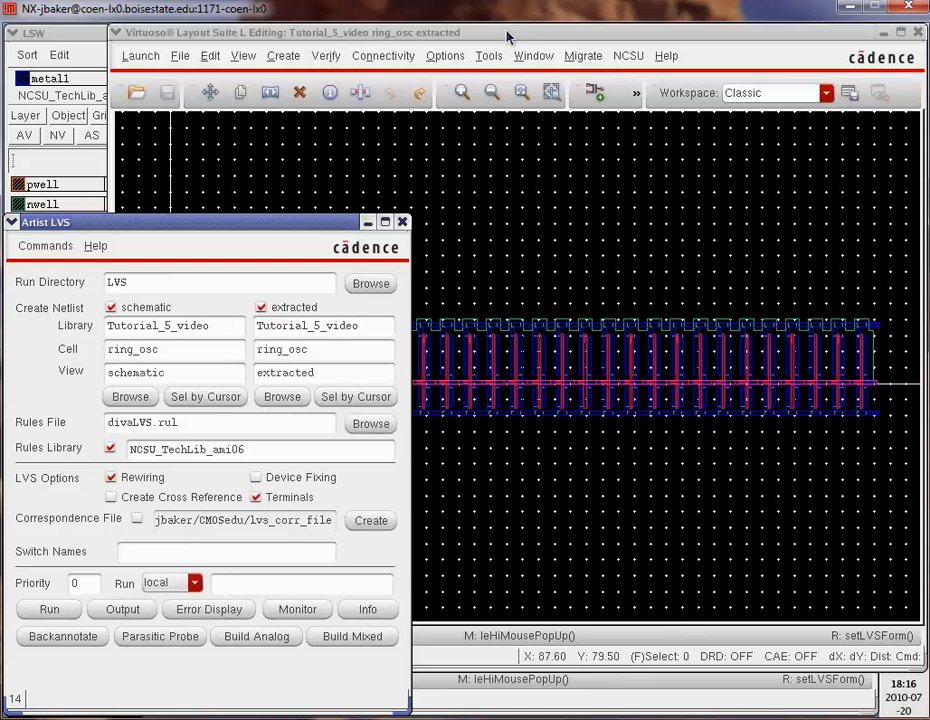
- Minimize the extracted layout and LVS windows and open the ring_osc schematic from the Library Manager
{"action": "left_click", "coordinate": [884, 32]}
{"action": "left_click", "coordinate": [367, 222]}
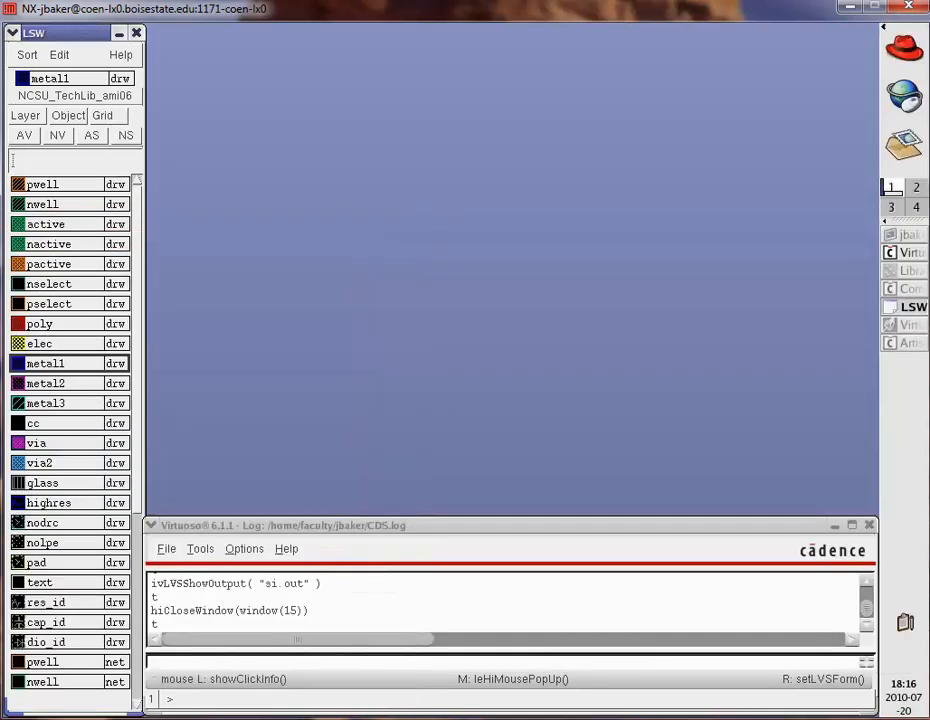
{"action": "left_click", "coordinate": [920, 272]}
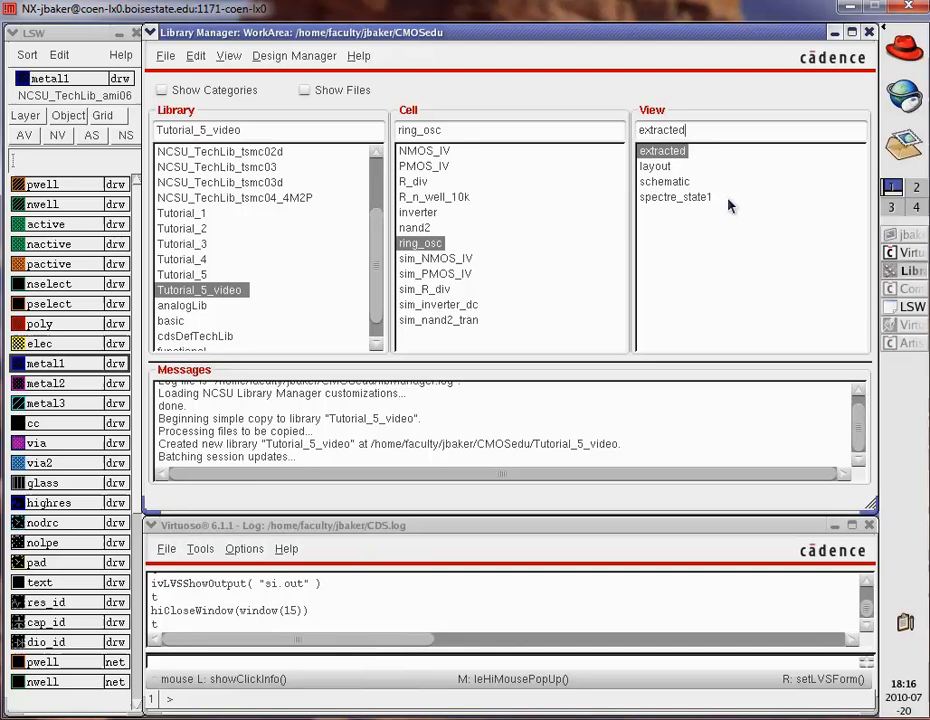
{"action": "double_click", "coordinate": [664, 181]}
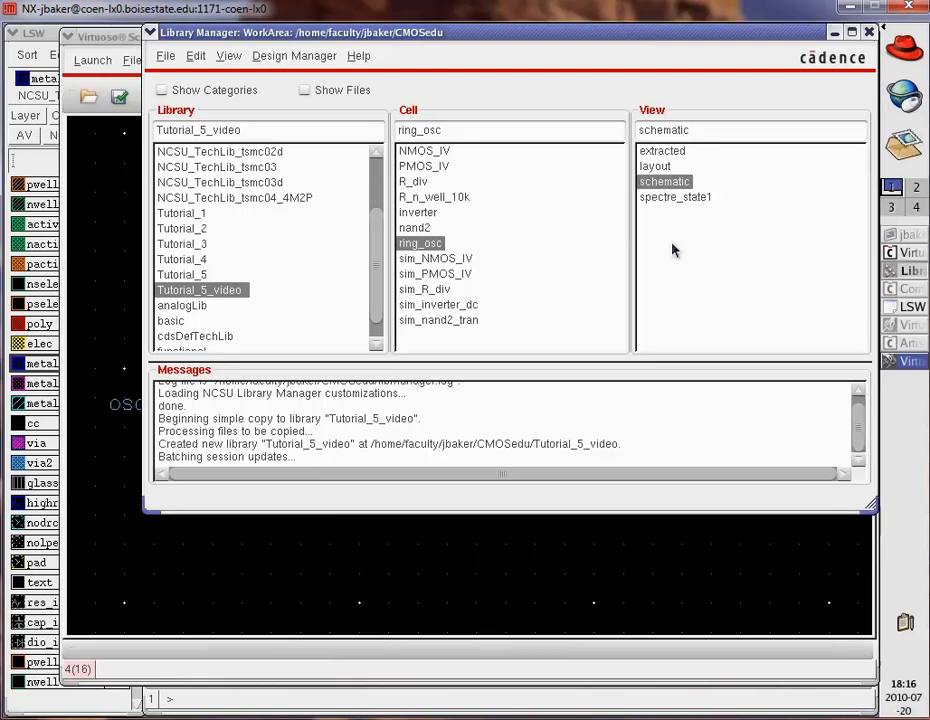
{"action": "left_click", "coordinate": [834, 32]}
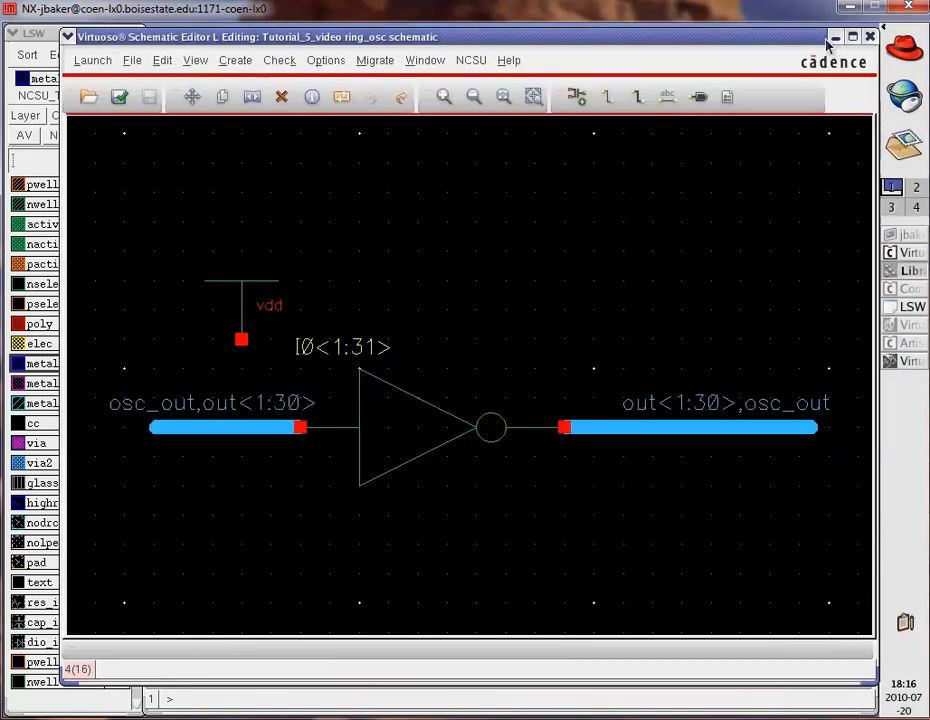
- Add an output pin named osc_out to the right of the inverter's output bus, level with it
{"action": "left_click", "coordinate": [699, 96]}
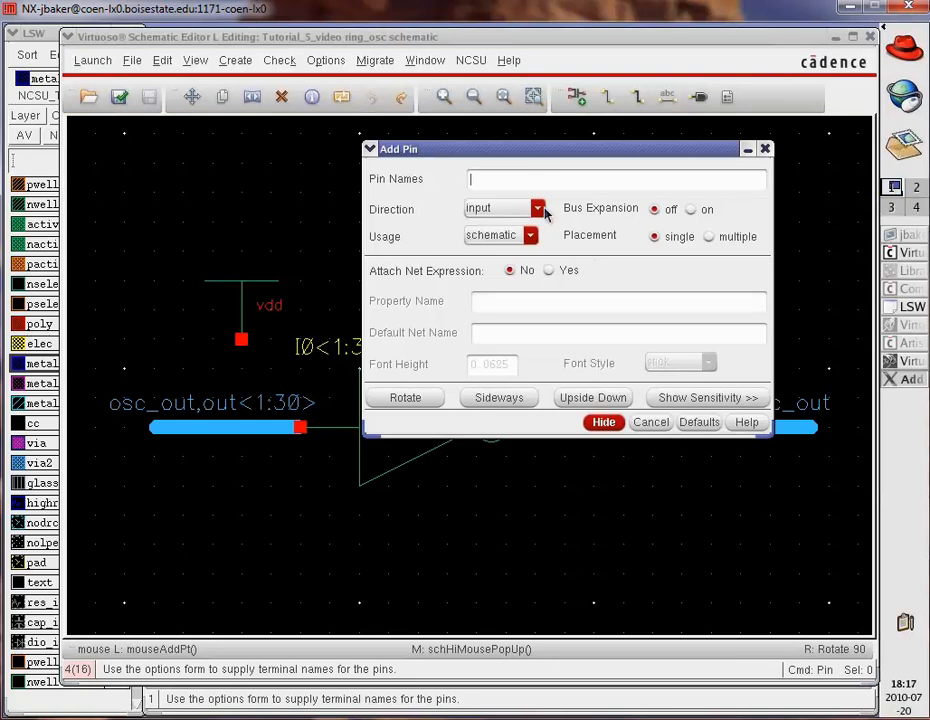
{"action": "left_click", "coordinate": [538, 207]}
{"action": "left_click", "coordinate": [519, 240]}
{"action": "left_click", "coordinate": [501, 183]}
{"action": "type", "text": "osc_out"}
{"action": "left_click", "coordinate": [603, 422]}
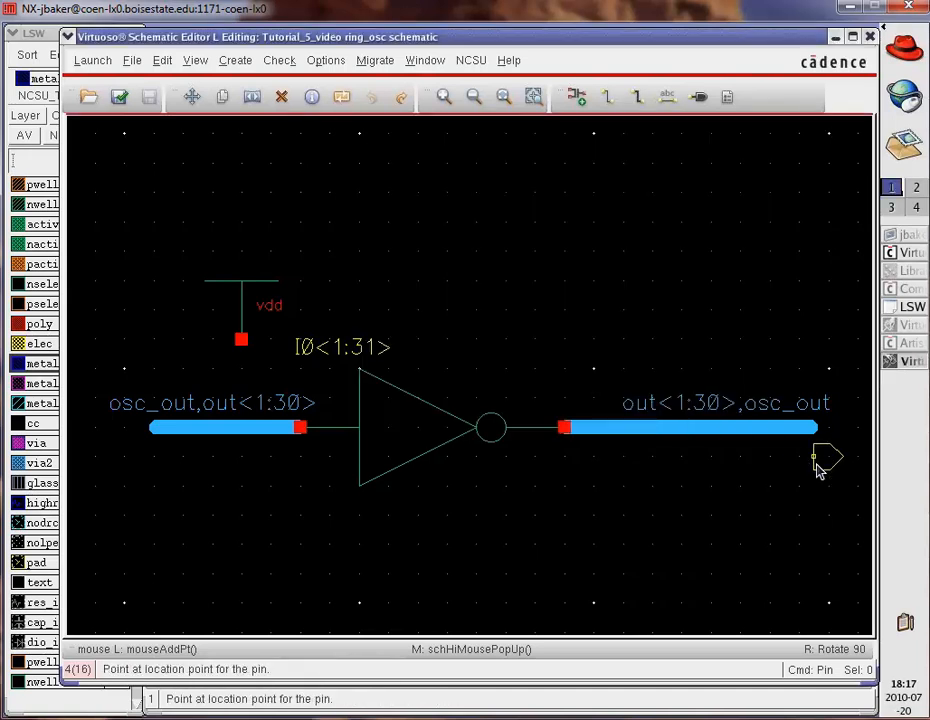
{"action": "key", "text": "shift+z"}
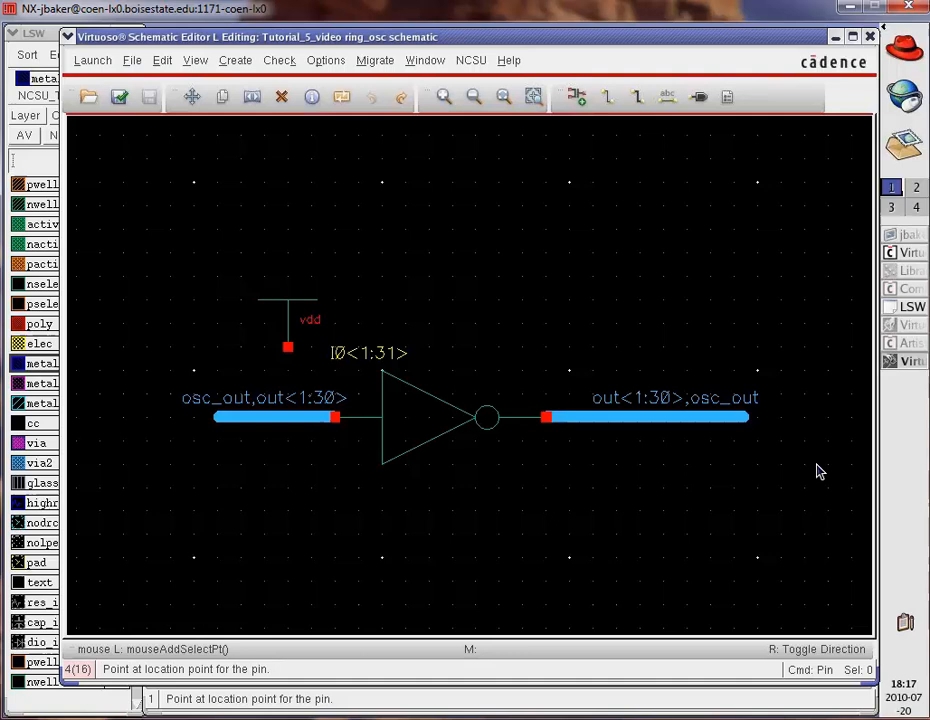
{"action": "left_click", "coordinate": [836, 418]}
- Wire the osc_out pin to the right end of the inverter's output bus and fit the schematic in view
{"action": "key", "text": "w"}
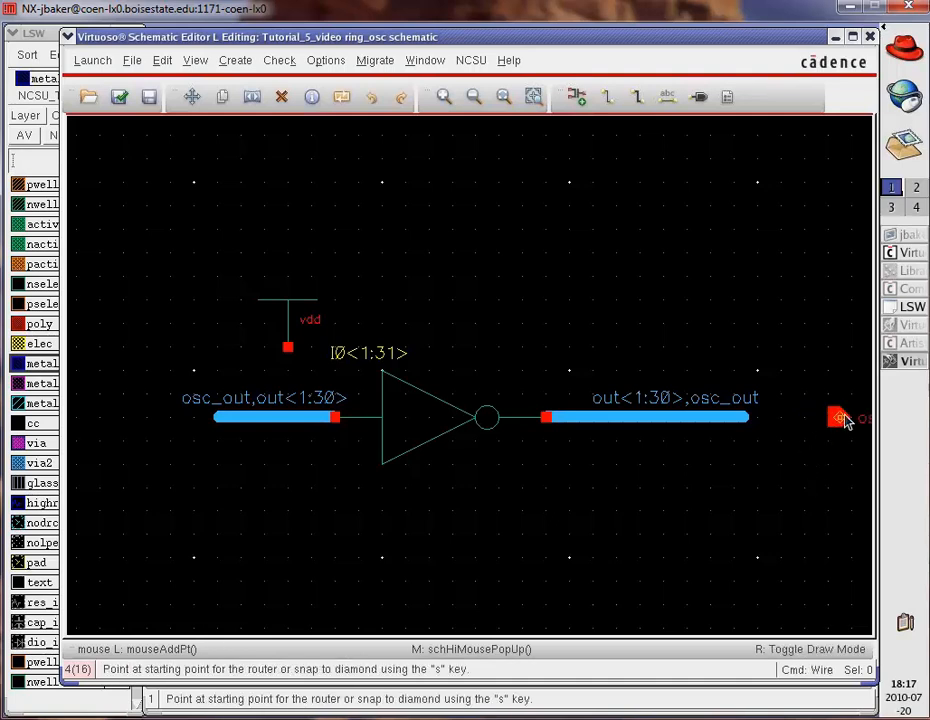
{"action": "left_click", "coordinate": [840, 418]}
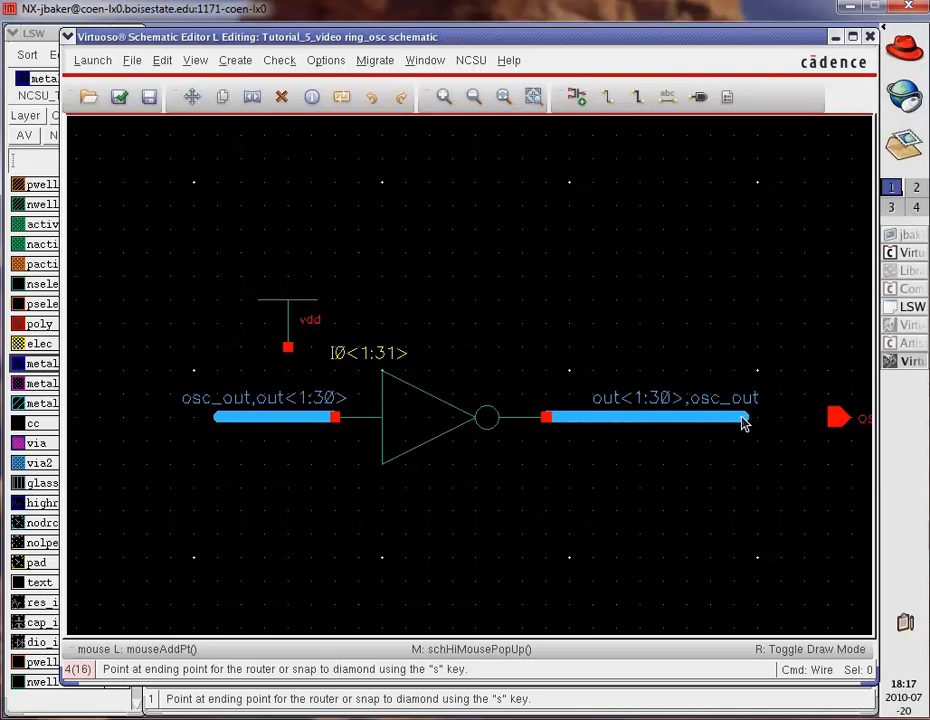
{"action": "left_click", "coordinate": [744, 420]}
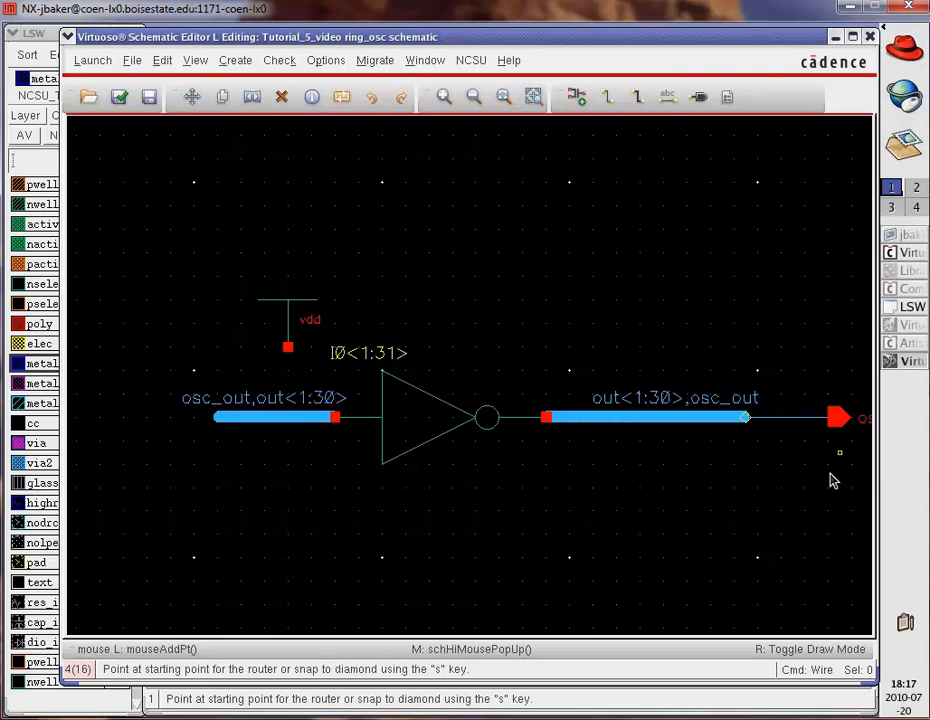
{"action": "key", "text": "f"}
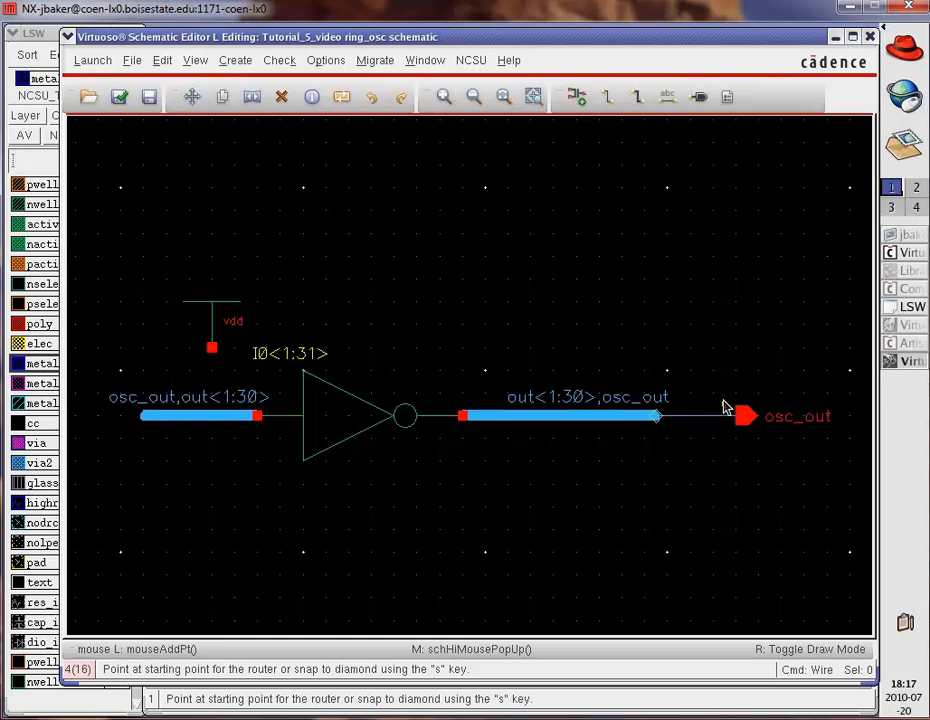
- Check and save the schematic, accepting the save despite errors
{"action": "key", "text": "m"}
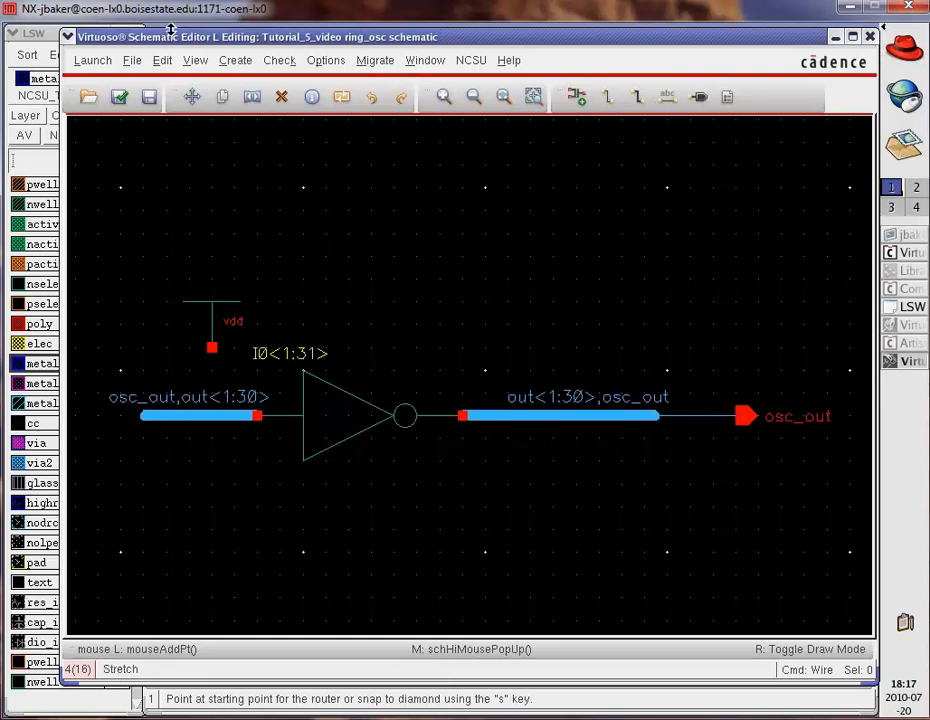
{"action": "left_click", "coordinate": [119, 96]}
{"action": "left_click", "coordinate": [472, 388]}
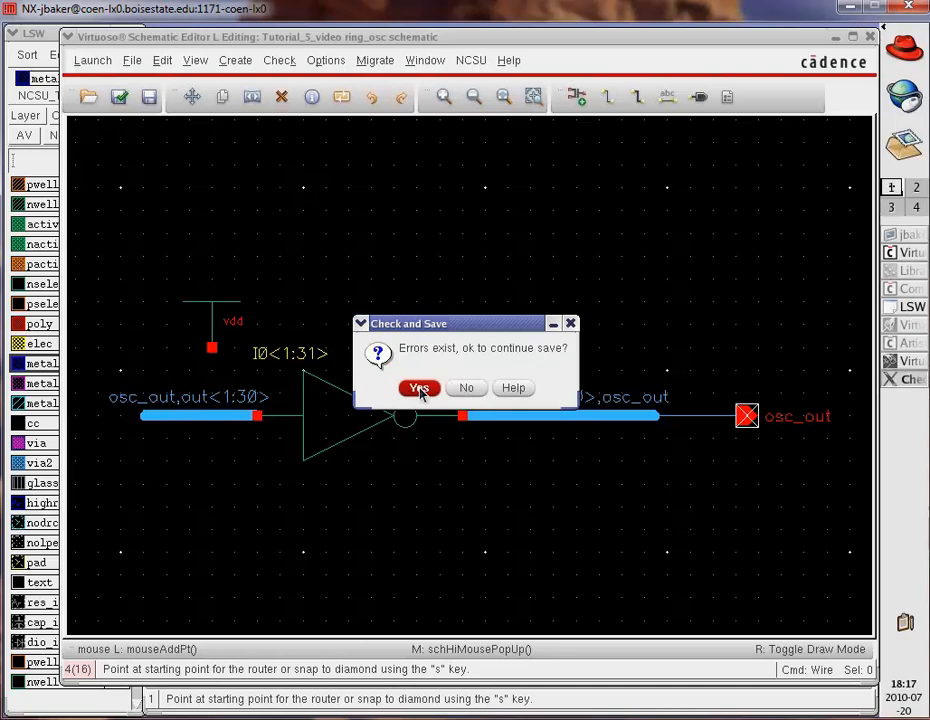
{"action": "left_click", "coordinate": [420, 388]}
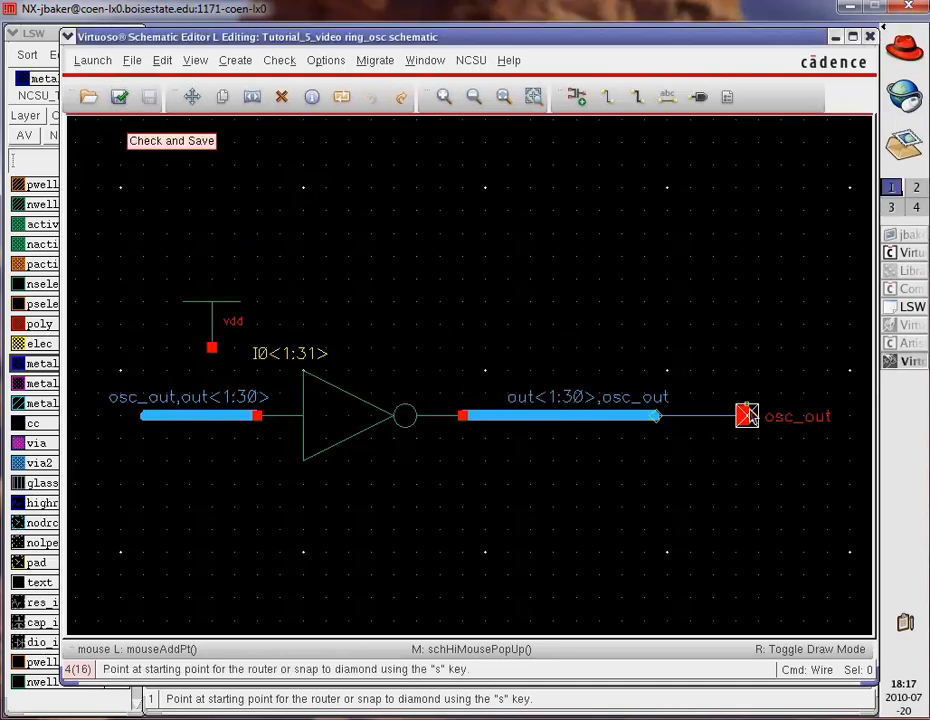
- Name the thin wire between the output bus and the output pin osc_out, and check and save the schematic
{"action": "type", "text": "l"}
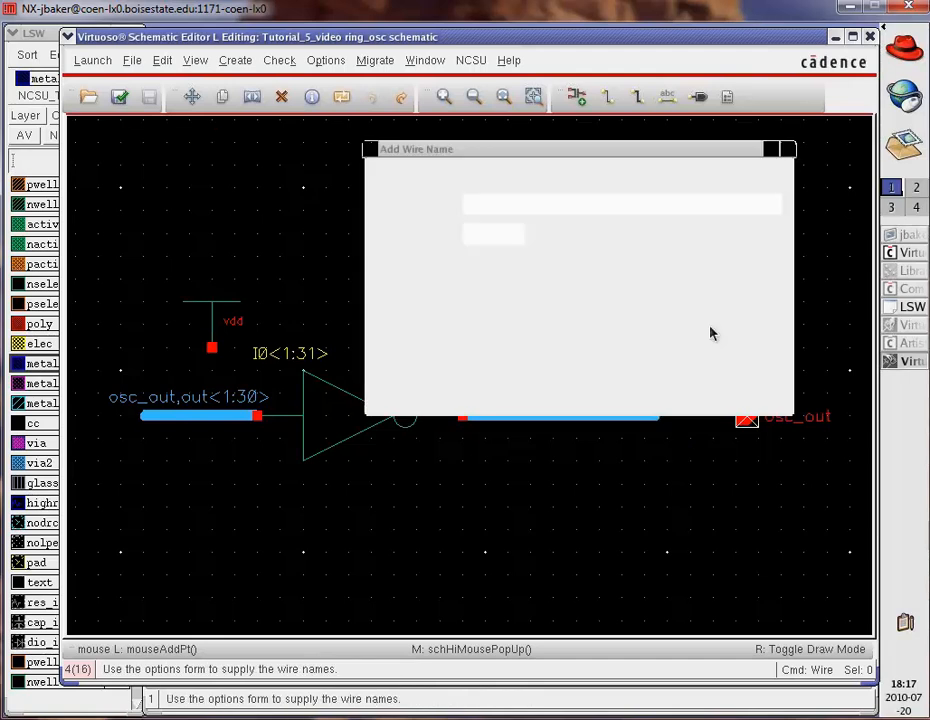
{"action": "type", "text": "osc_out"}
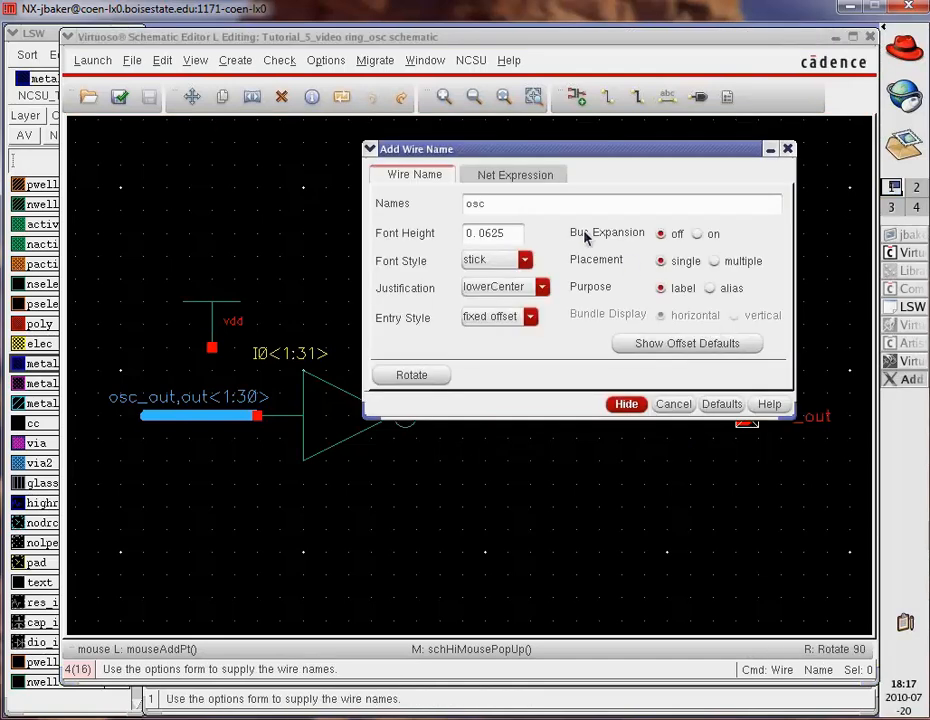
{"action": "left_click", "coordinate": [624, 404]}
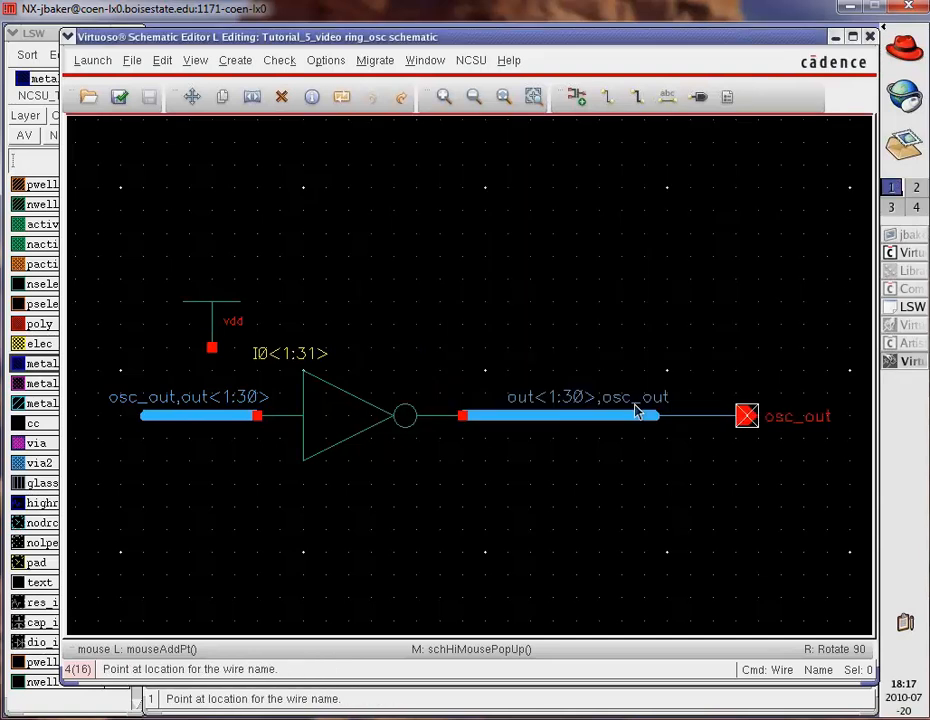
{"action": "left_click", "coordinate": [703, 420]}
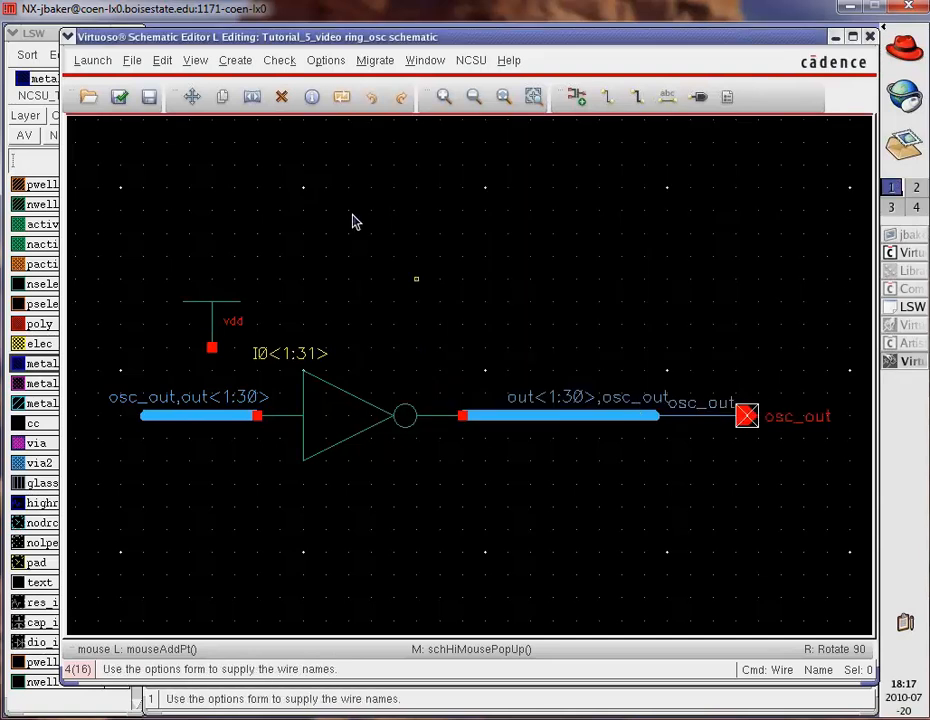
{"action": "left_click", "coordinate": [119, 96]}
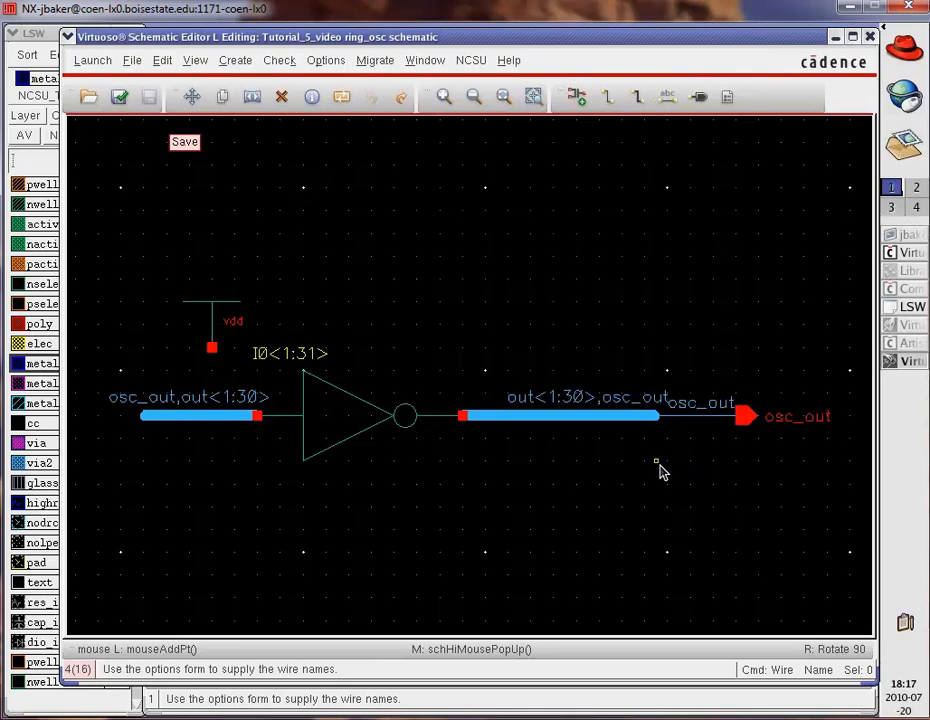
- Close the schematic, rerun LVS on the ring_osc schematic and extracted views, and display the output report
{"action": "left_click", "coordinate": [869, 37]}
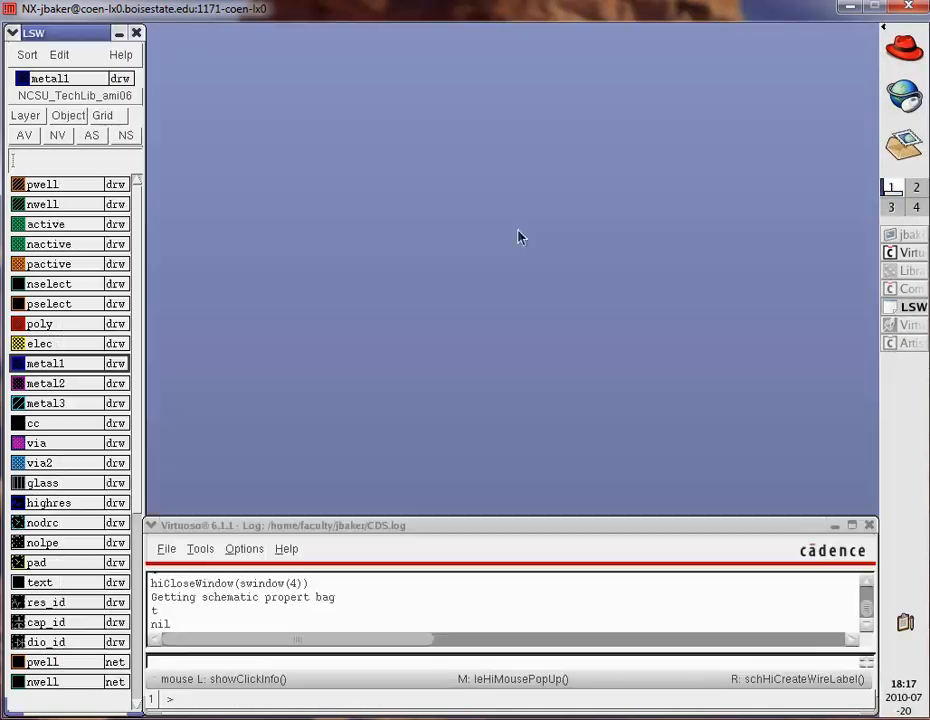
{"action": "left_click", "coordinate": [901, 343]}
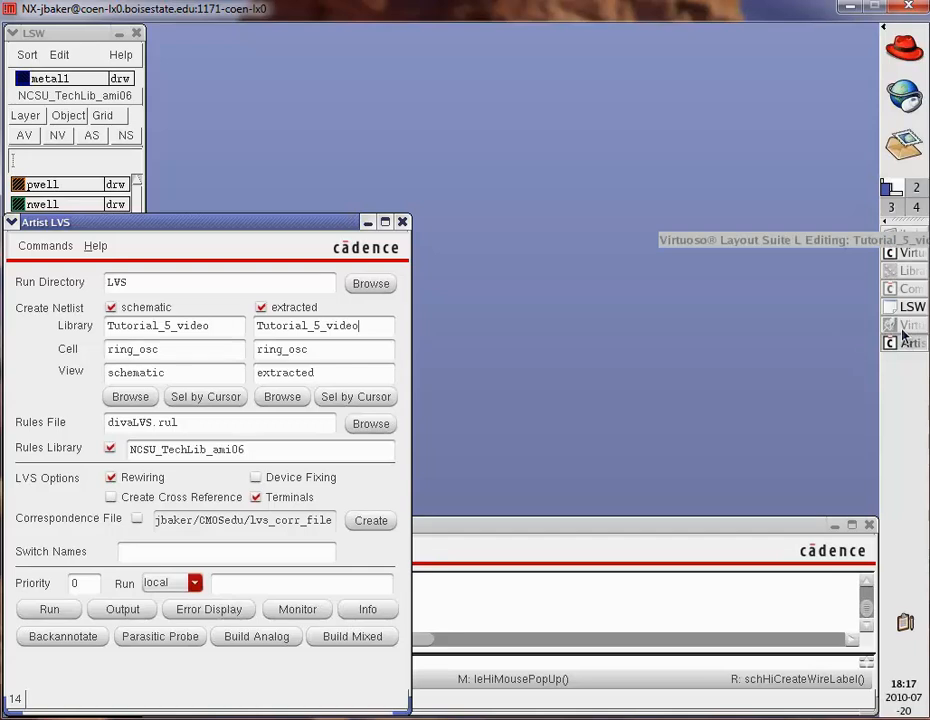
{"action": "left_click", "coordinate": [902, 330]}
{"action": "left_click", "coordinate": [80, 224]}
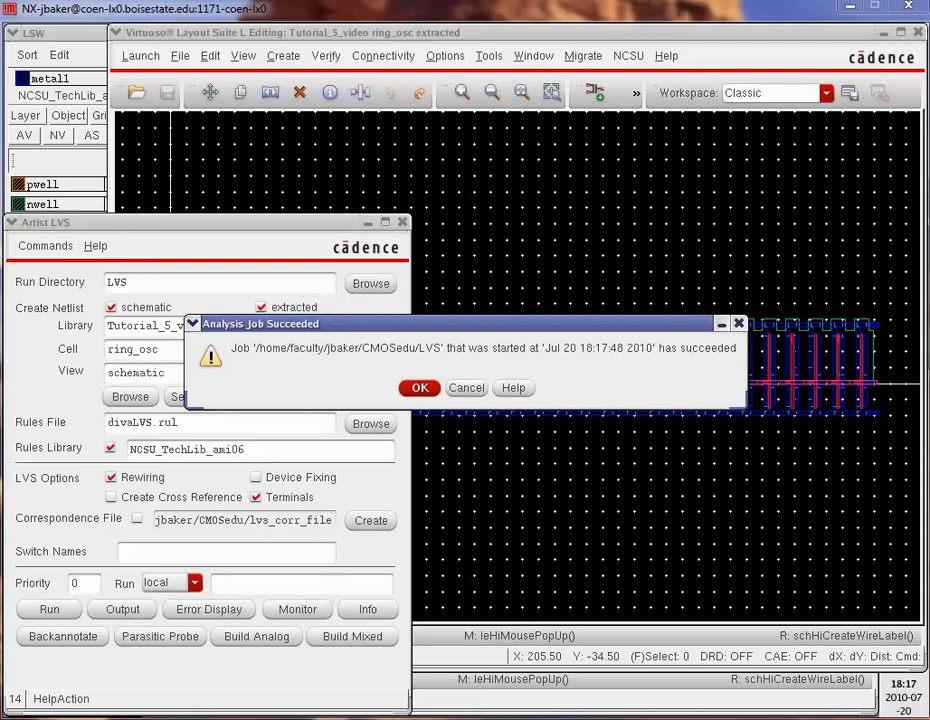
{"action": "left_click", "coordinate": [419, 387]}
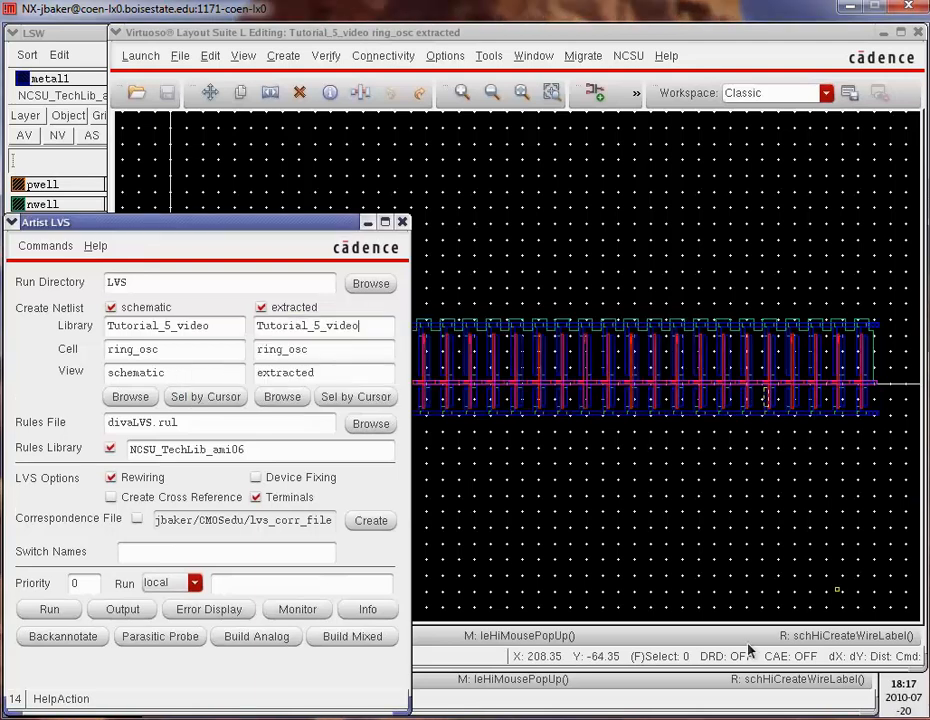
{"action": "left_click", "coordinate": [123, 609]}
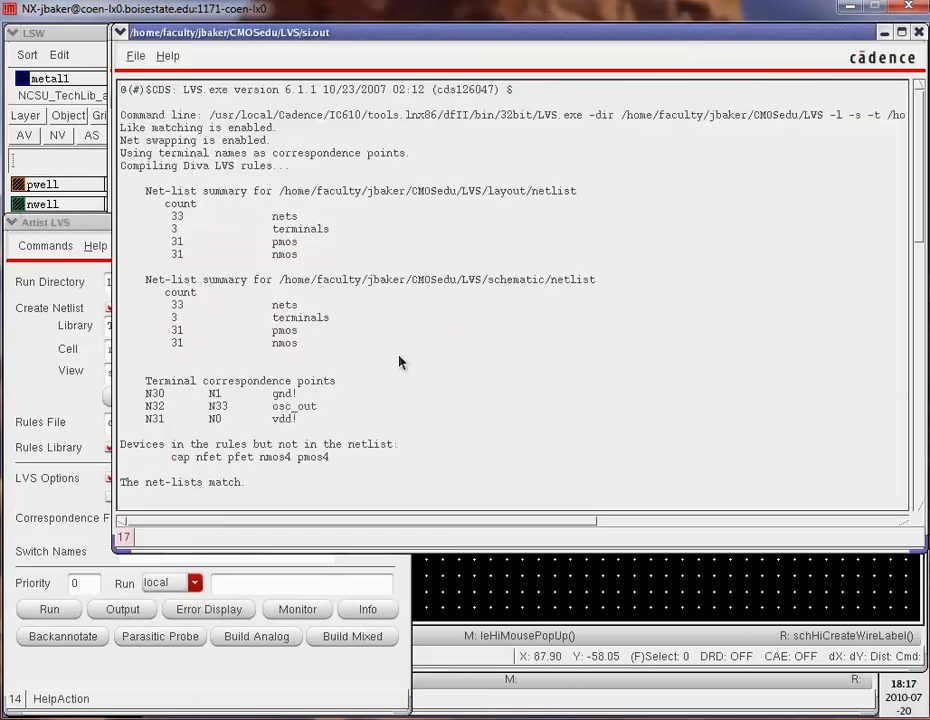
- Check the netlist comparison verdict in the LVS report, and close the report and the extracted ring_osc view
{"action": "left_click_drag", "start_coordinate": [247, 482], "coordinate": [119, 482]}
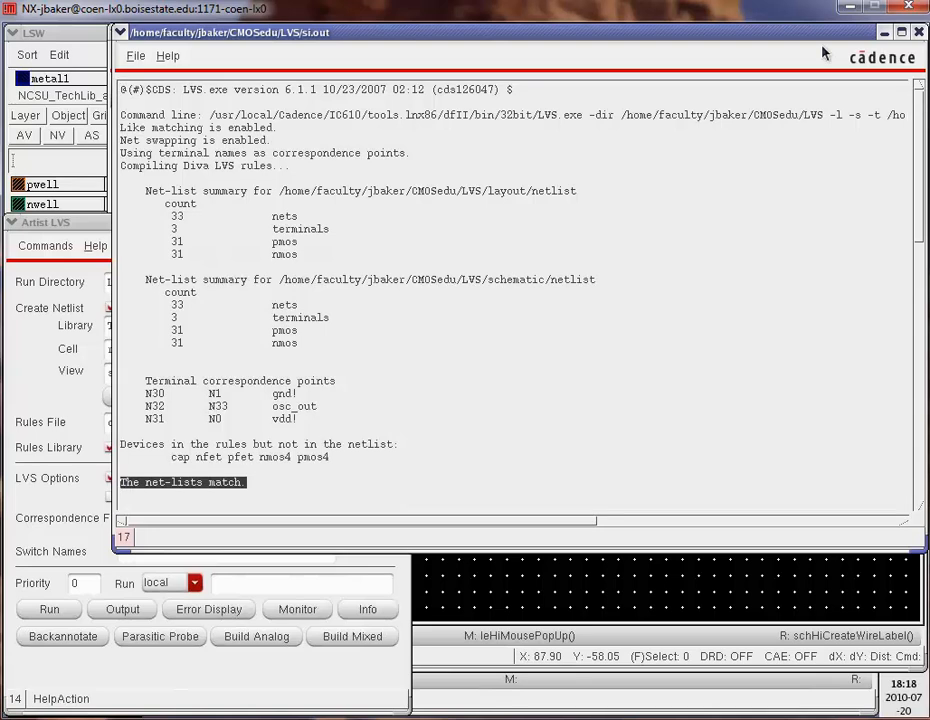
{"action": "left_click", "coordinate": [918, 32]}
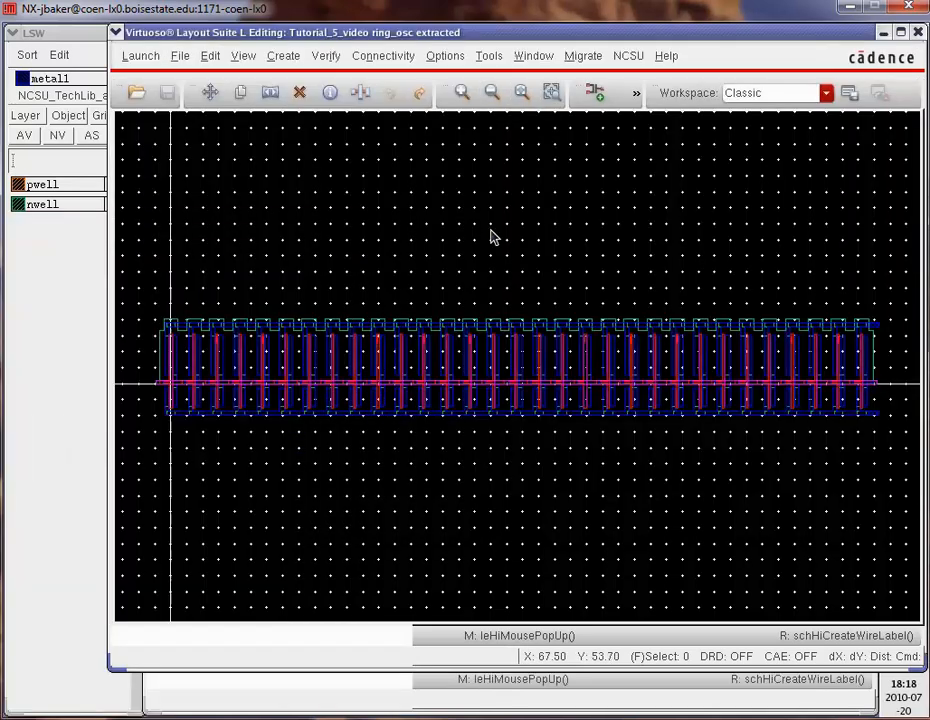
{"action": "left_click", "coordinate": [918, 33]}
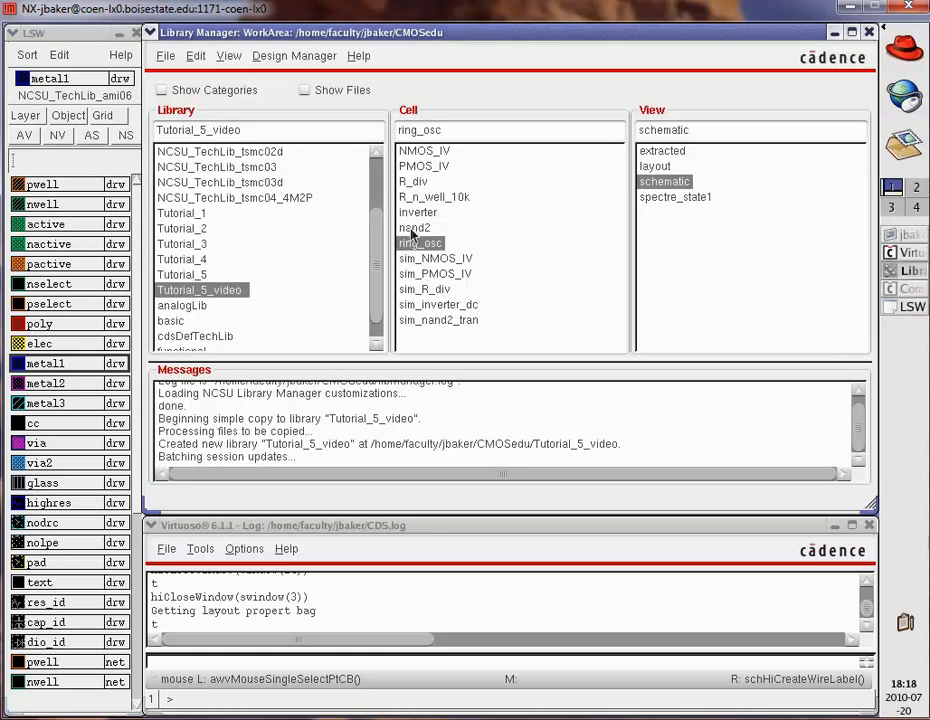
- Open the ring_osc schematic and generate a symbol view from it with osc_out as the right pin
{"action": "left_click", "coordinate": [655, 184]}
{"action": "double_click", "coordinate": [655, 182]}
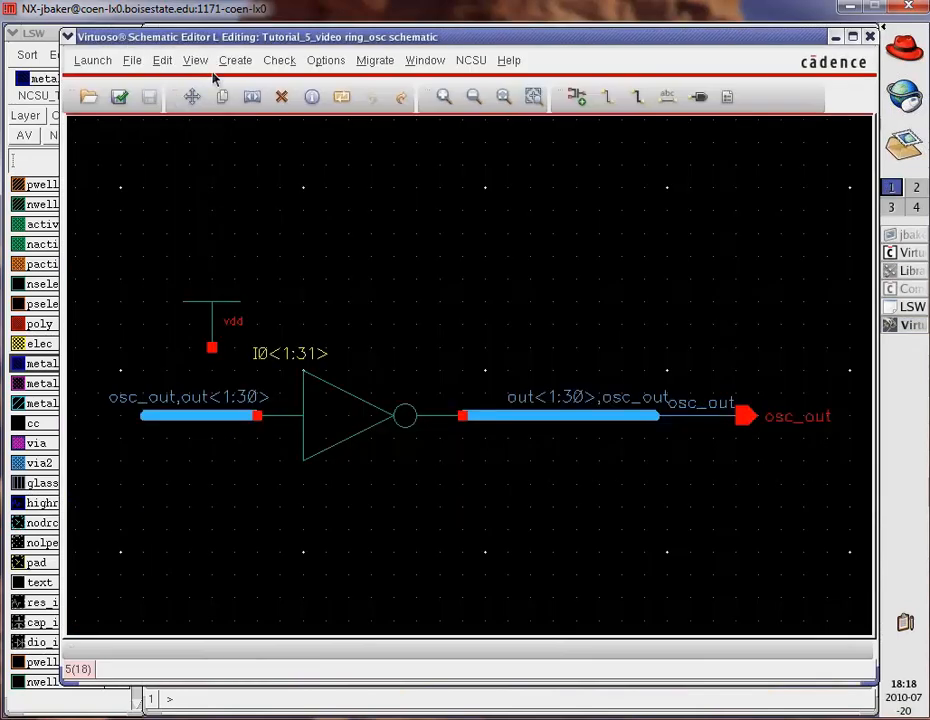
{"action": "left_click", "coordinate": [234, 61]}
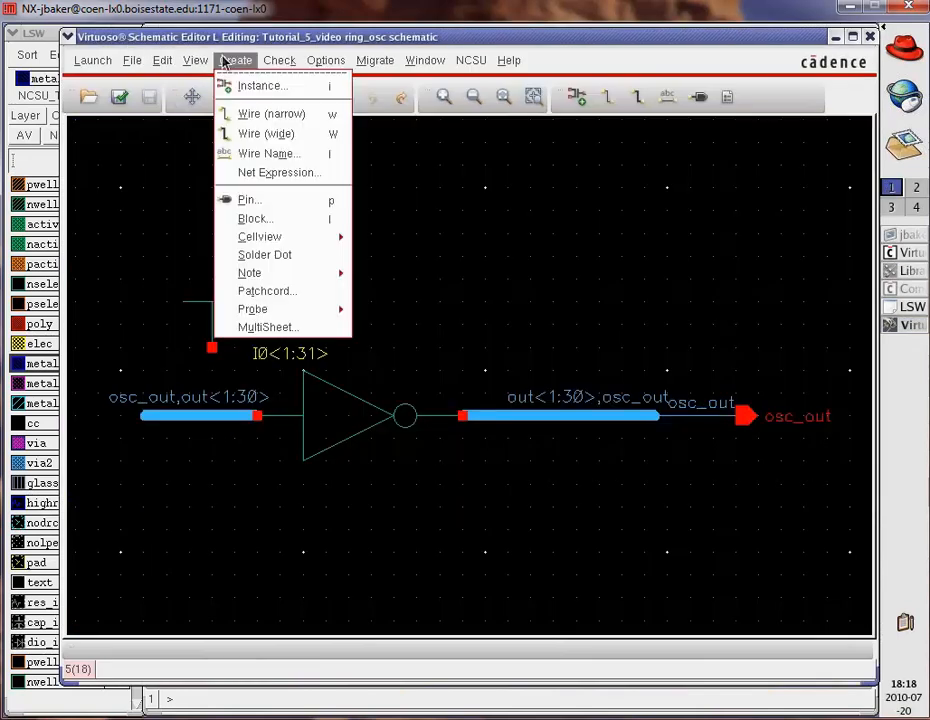
{"action": "mouse_move", "coordinate": [288, 238]}
{"action": "left_click", "coordinate": [410, 243]}
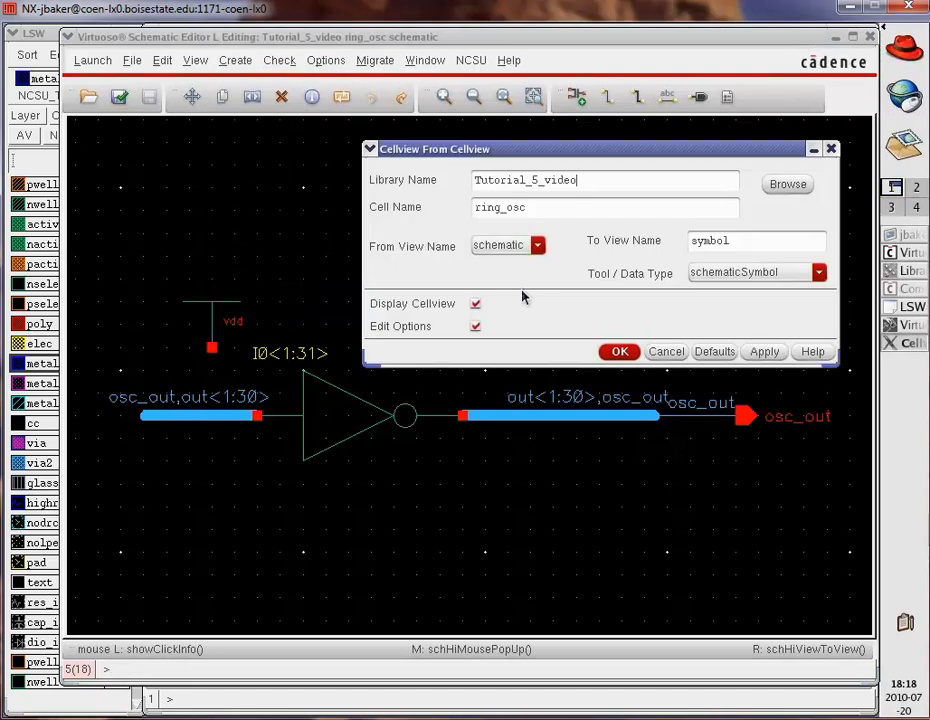
{"action": "left_click", "coordinate": [620, 351]}
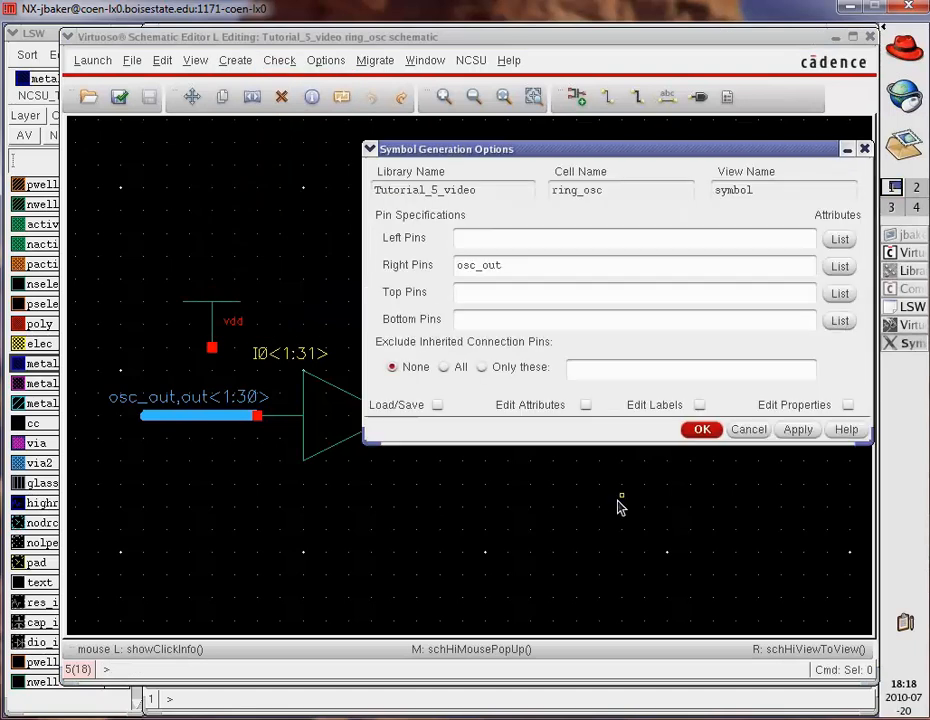
{"action": "left_click", "coordinate": [702, 429]}
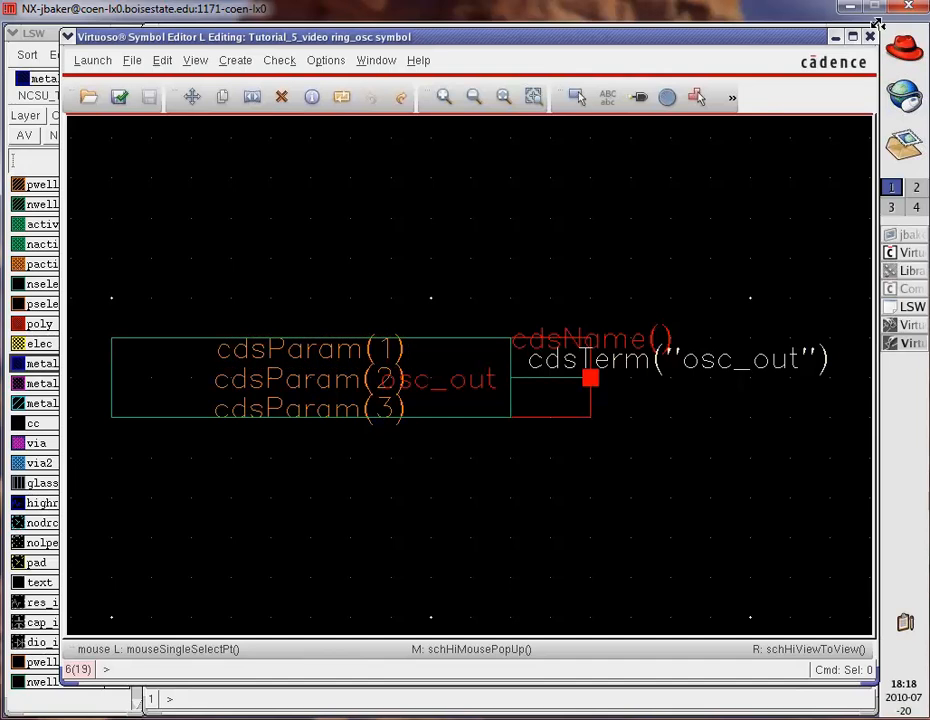
- Close the new symbol, and check, save and close the ring_osc schematic
{"action": "left_click", "coordinate": [870, 37]}
{"action": "left_click", "coordinate": [119, 96]}
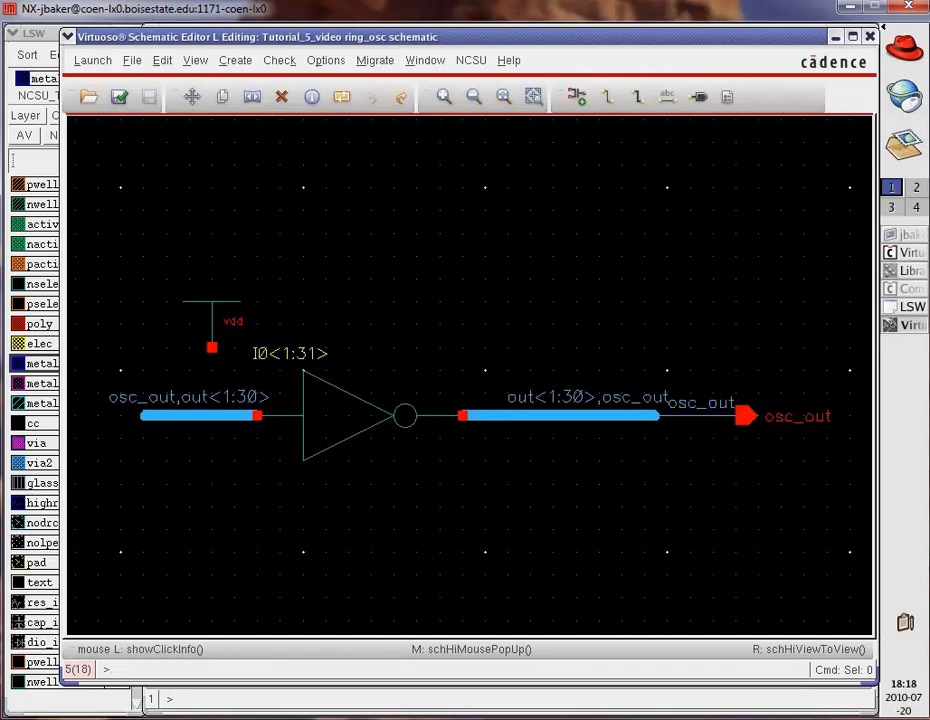
{"action": "left_click", "coordinate": [870, 37]}
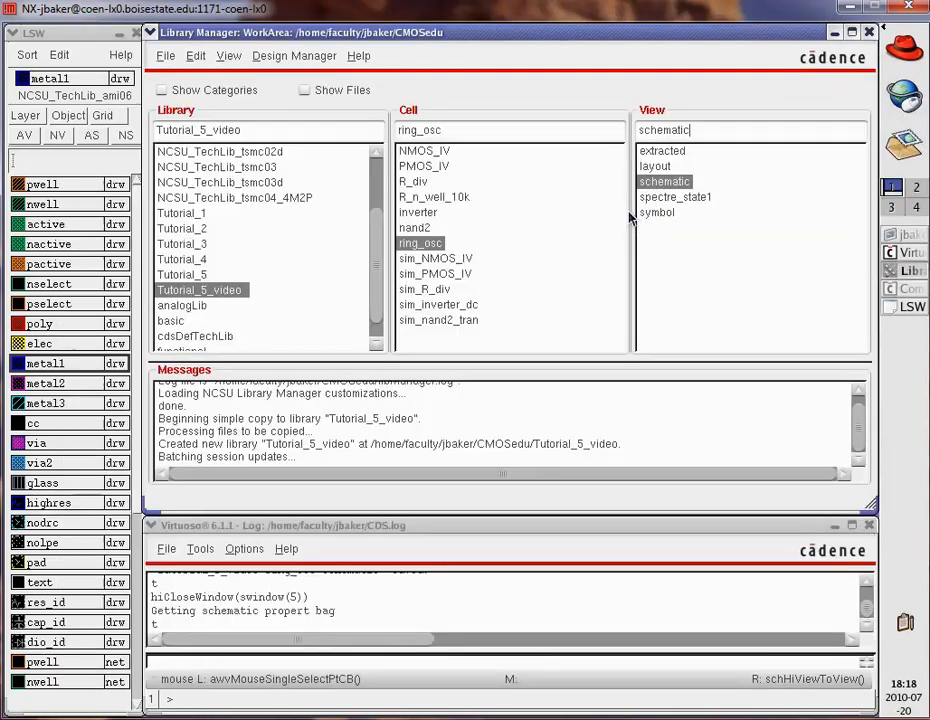
- Create a new schematic cell view named sim_ring_osc in the Tutorial_5_video library
{"action": "left_click", "coordinate": [165, 57]}
{"action": "mouse_move", "coordinate": [187, 75]}
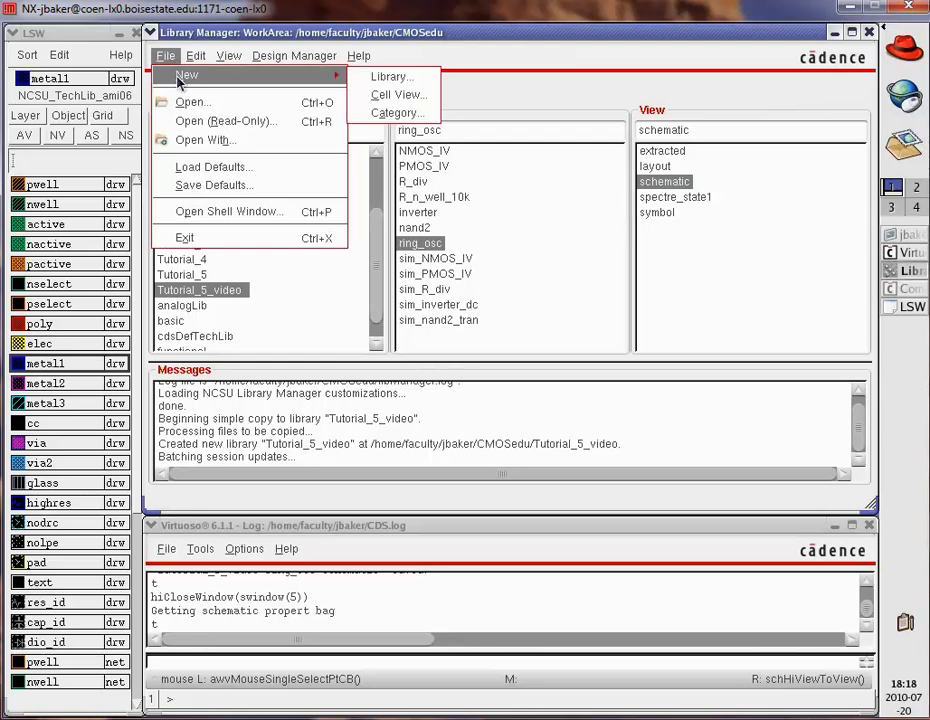
{"action": "left_click", "coordinate": [397, 97]}
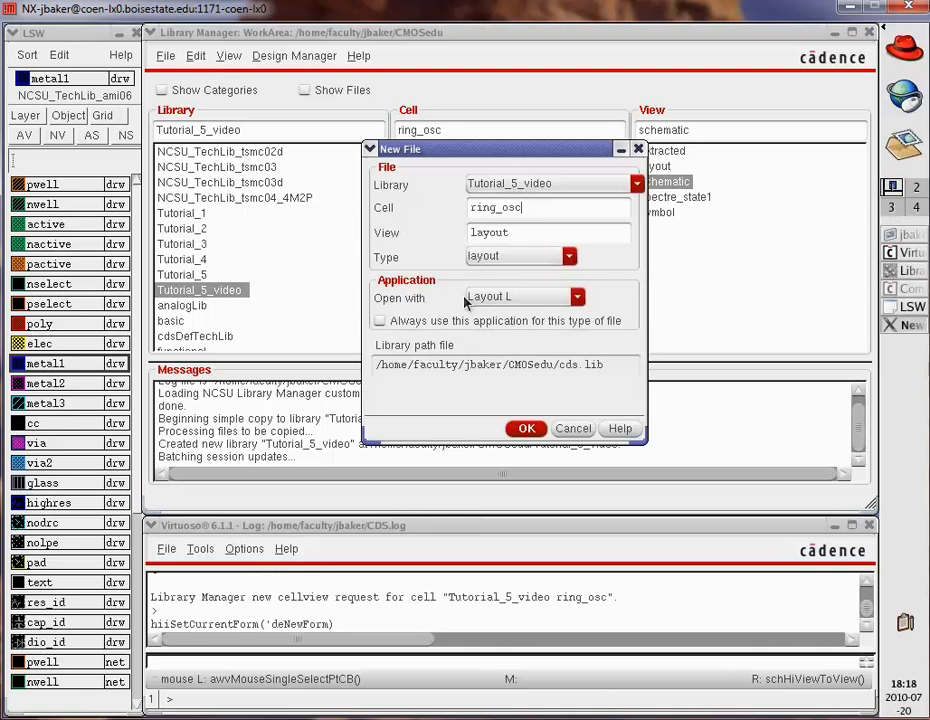
{"action": "left_click", "coordinate": [568, 256]}
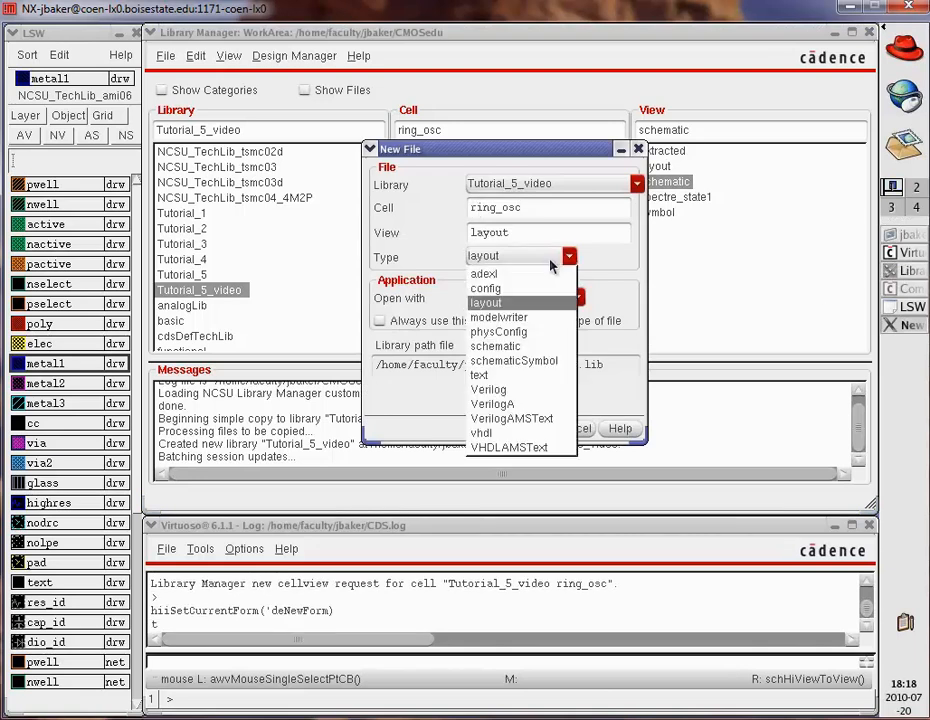
{"action": "left_click", "coordinate": [495, 346]}
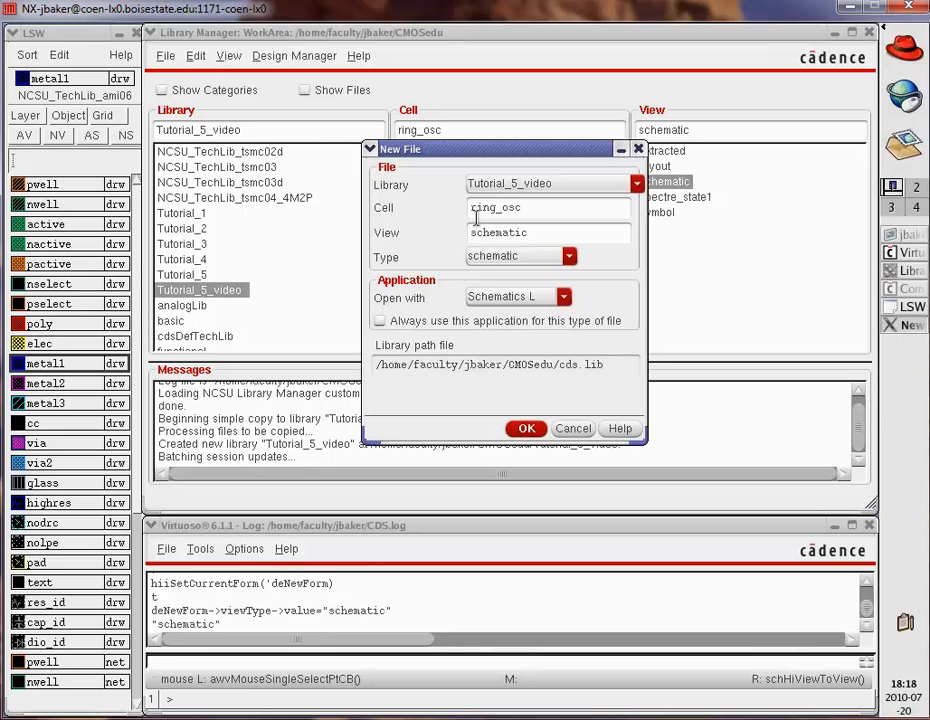
{"action": "type", "text": "sim_"}
{"action": "left_click", "coordinate": [527, 430]}
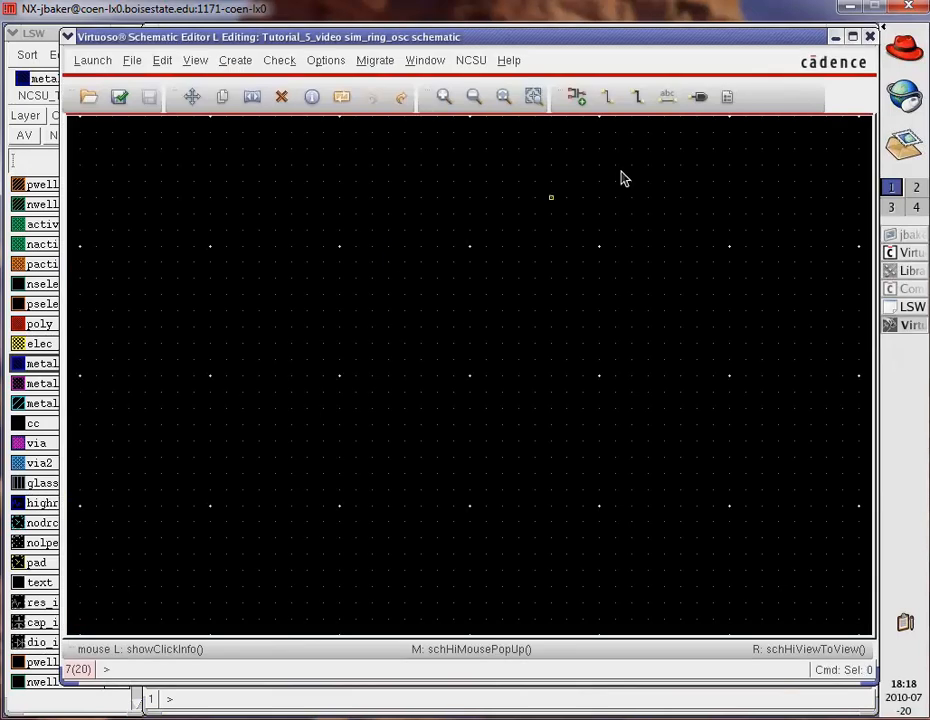
- Place one vdd symbol in the upper middle of the sim_ring_osc schematic
{"action": "left_click", "coordinate": [577, 97]}
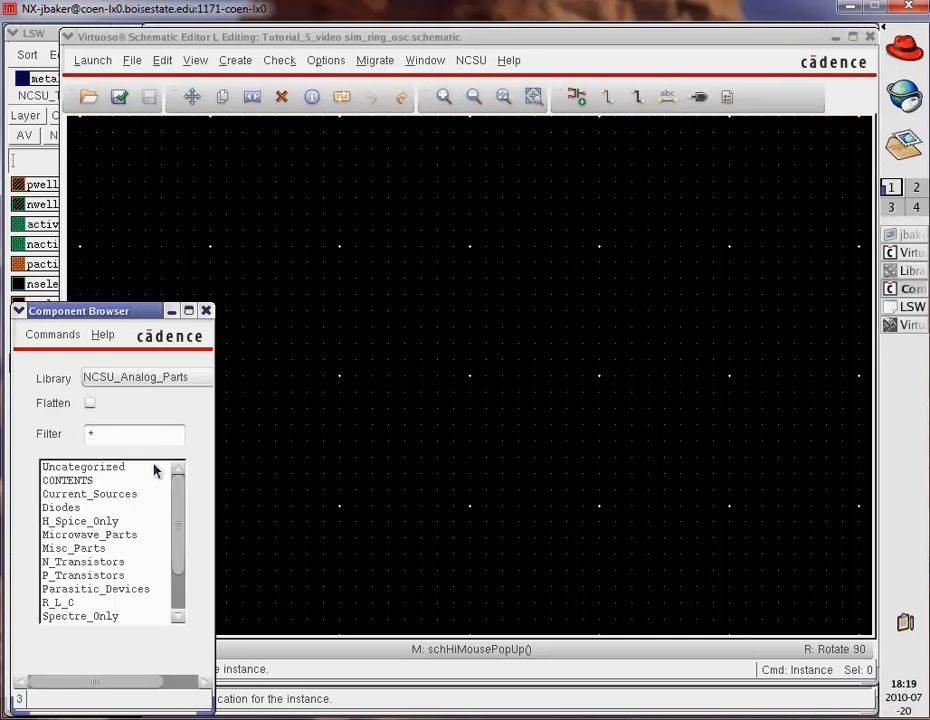
{"action": "left_click", "coordinate": [397, 221]}
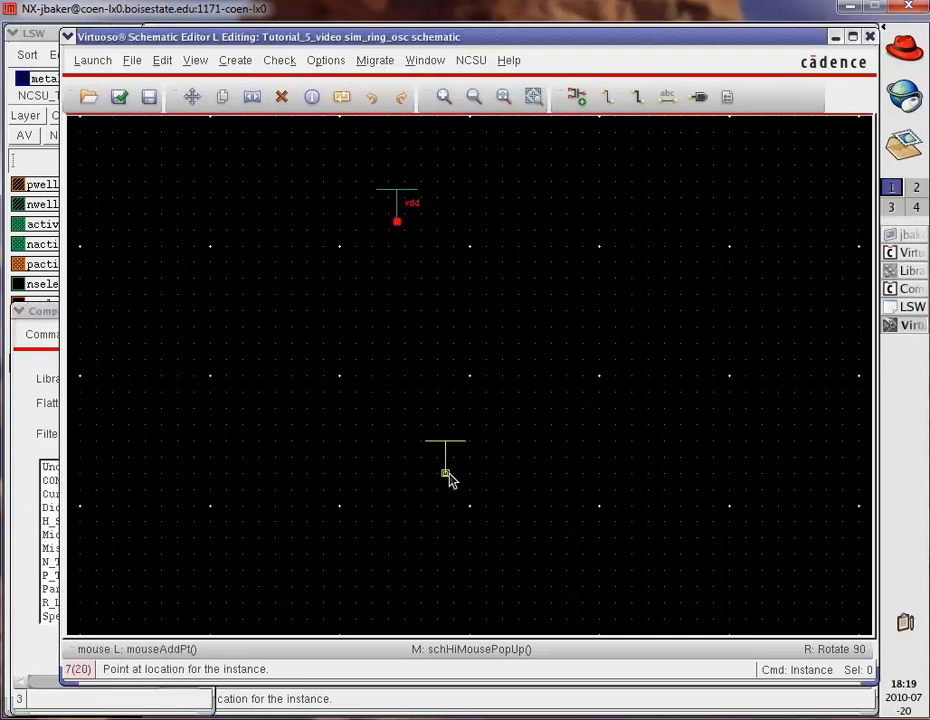
{"action": "key", "text": "Escape"}
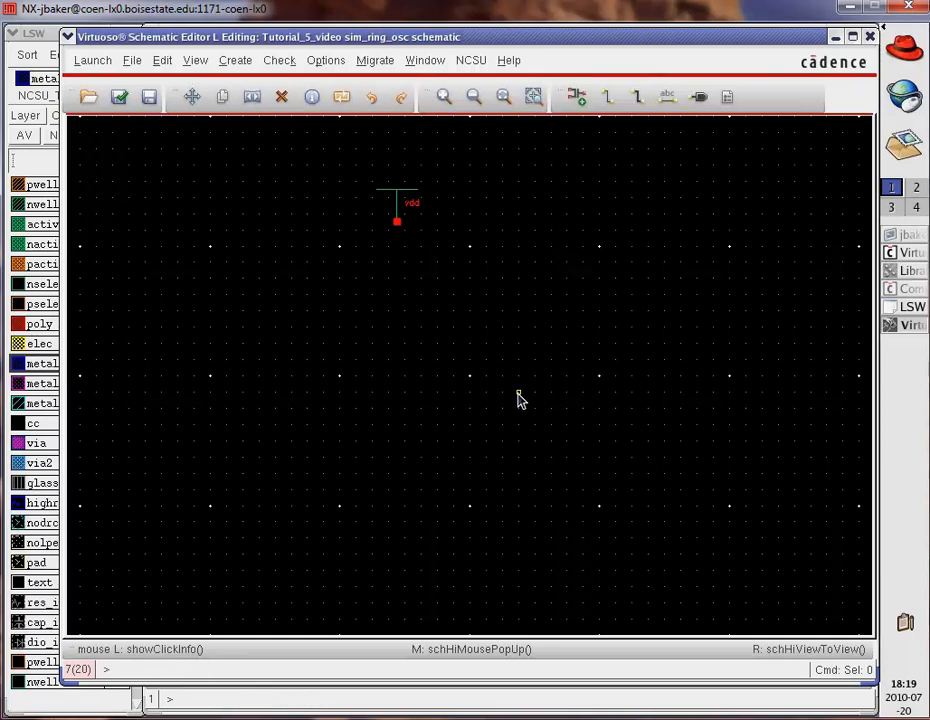
- Reopen the ring_osc schematic from the Library Manager and delete its unconnected vdd symbol
{"action": "left_click", "coordinate": [905, 272]}
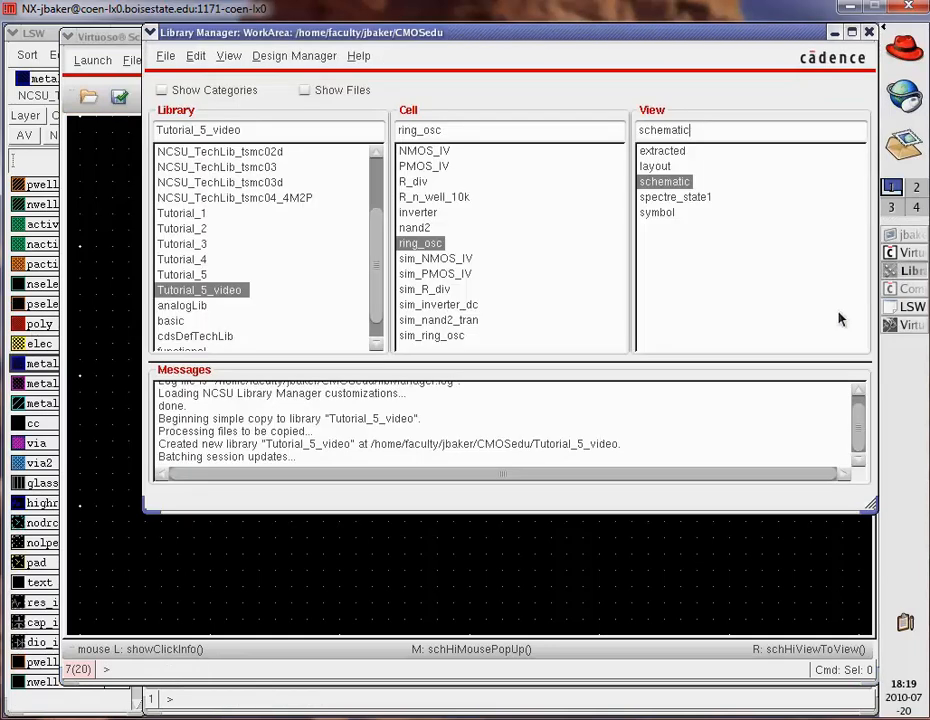
{"action": "double_click", "coordinate": [647, 183]}
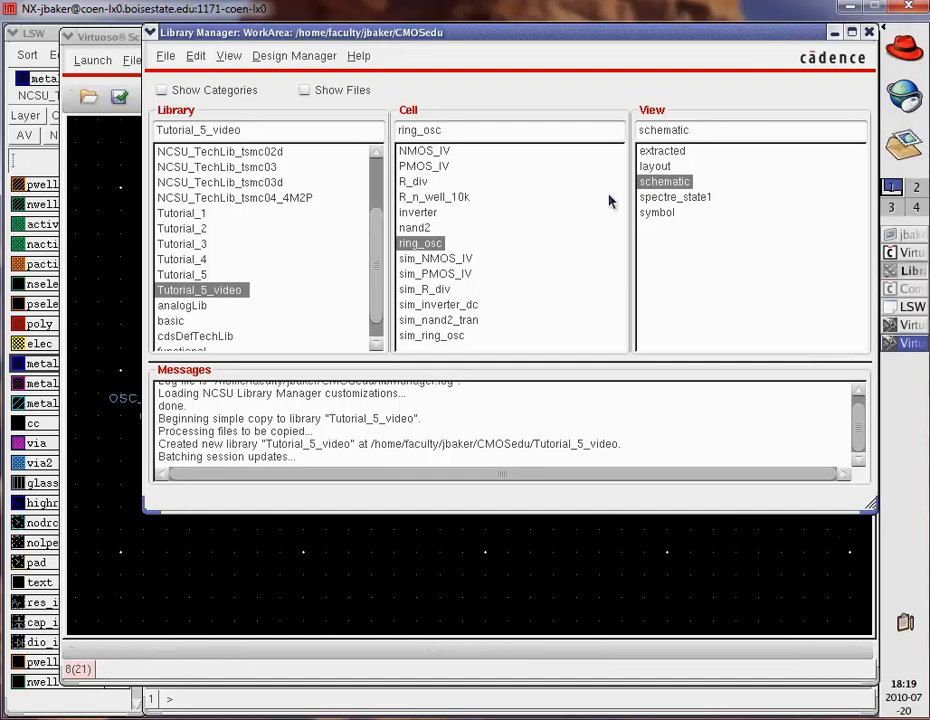
{"action": "left_click", "coordinate": [907, 343]}
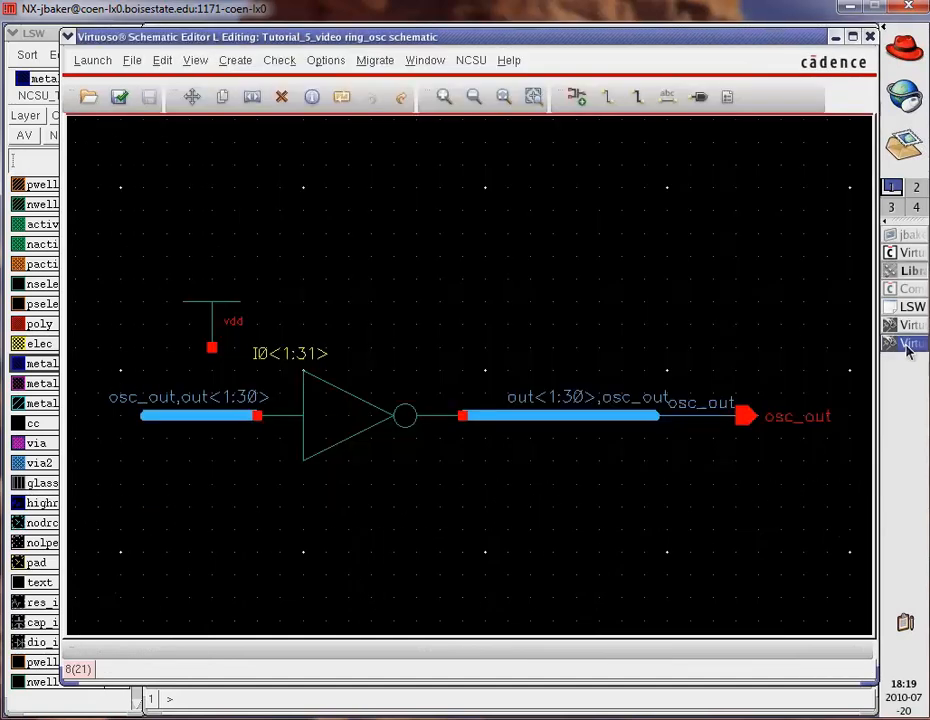
{"action": "left_click", "coordinate": [215, 310]}
{"action": "key", "text": "Delete"}
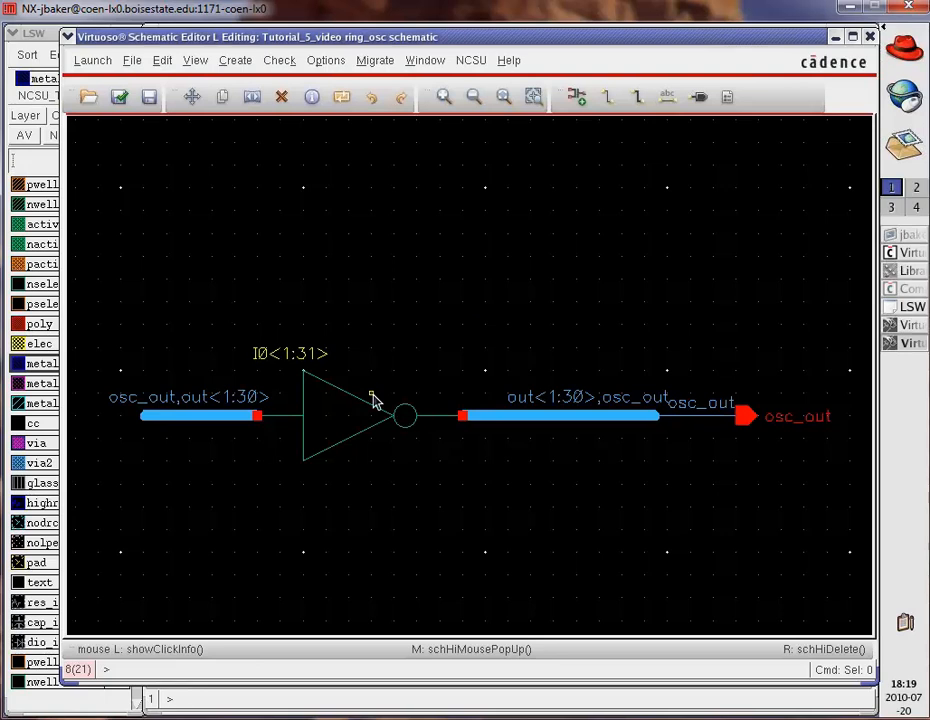
- Descend into the inverter instance I0<1:31> to examine its vdd and gnd connections, and return to the ring_osc schematic
{"action": "left_click", "coordinate": [402, 425]}
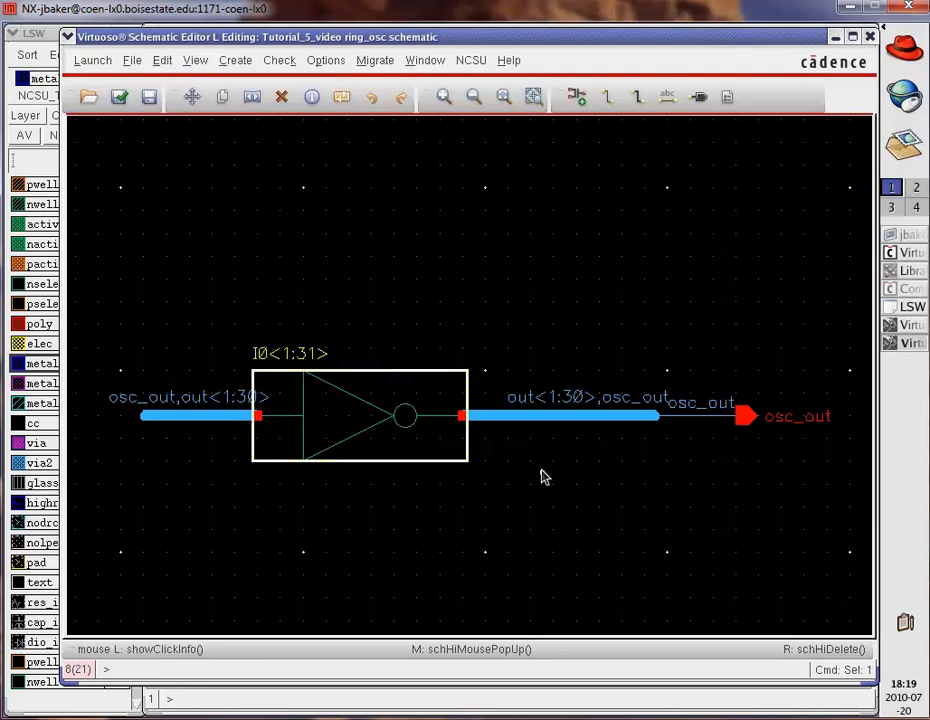
{"action": "left_click", "coordinate": [193, 61]}
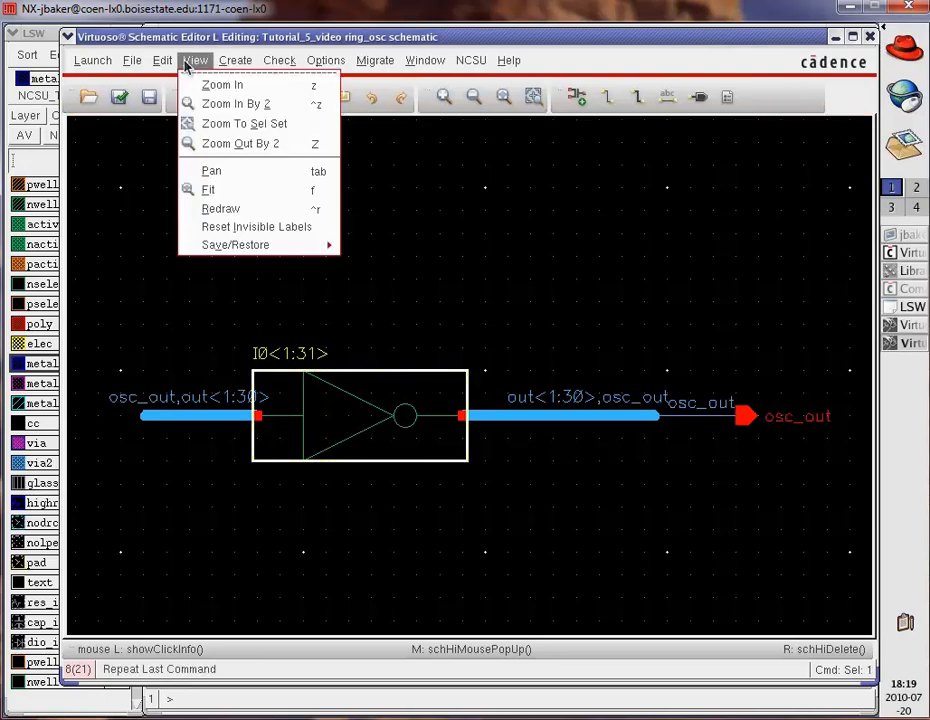
{"action": "left_click", "coordinate": [162, 61]}
{"action": "mouse_move", "coordinate": [318, 284]}
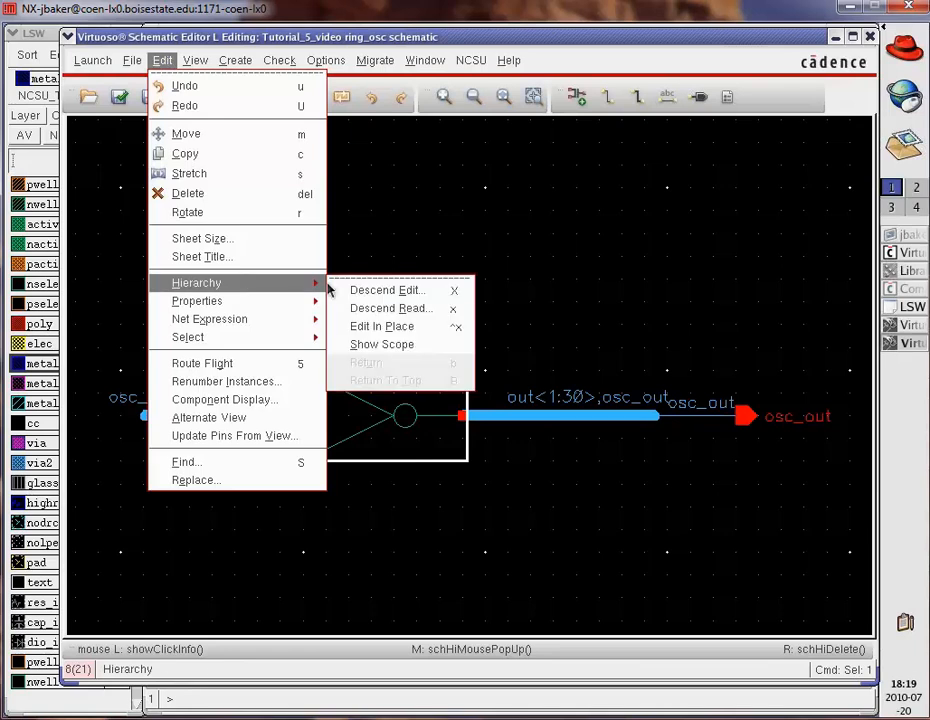
{"action": "left_click", "coordinate": [425, 290]}
{"action": "left_click", "coordinate": [586, 263]}
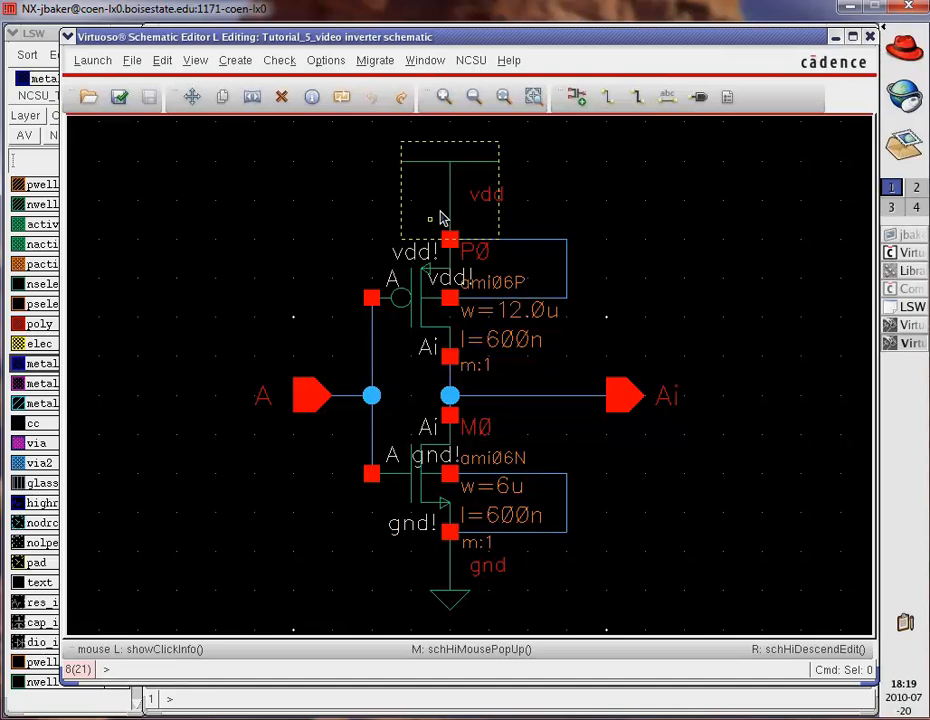
{"action": "key", "text": "shift+b"}
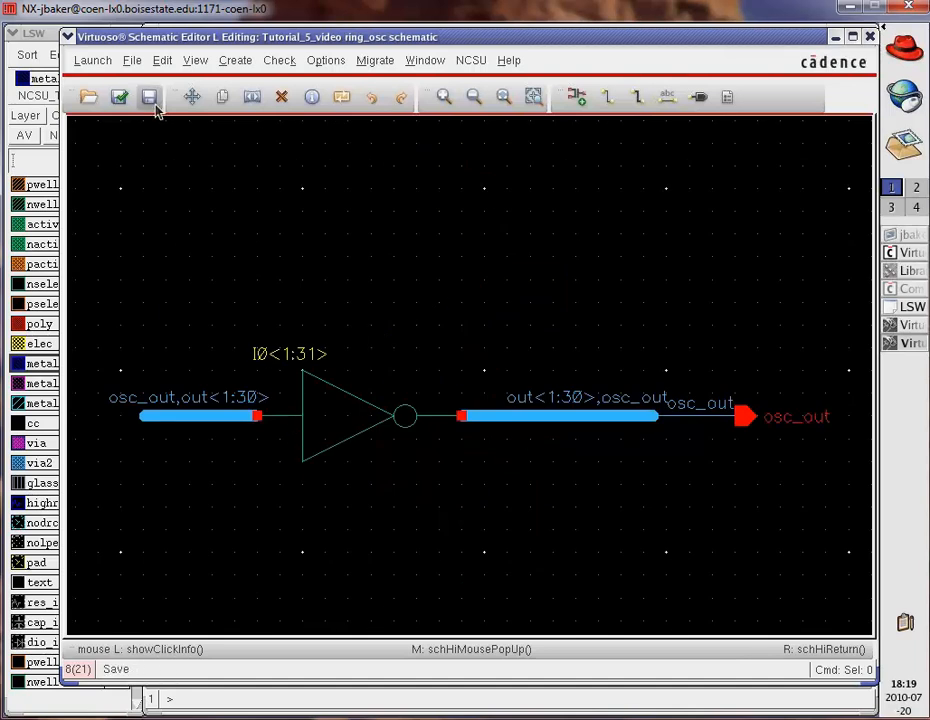
- Check and save the ring_osc schematic, and close it
{"action": "left_click", "coordinate": [119, 96]}
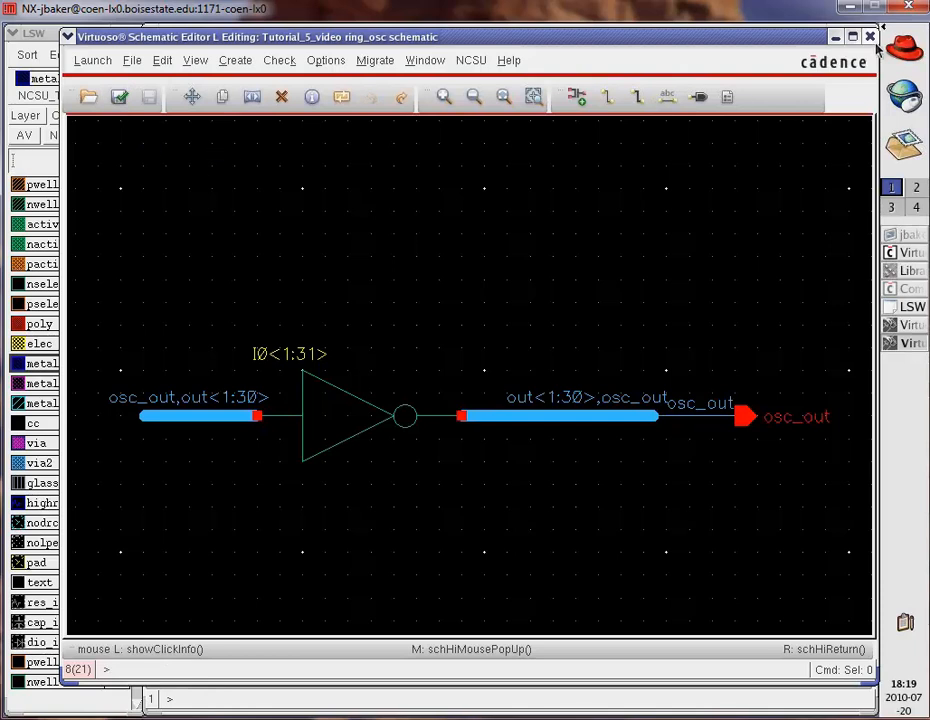
{"action": "left_click", "coordinate": [870, 37]}
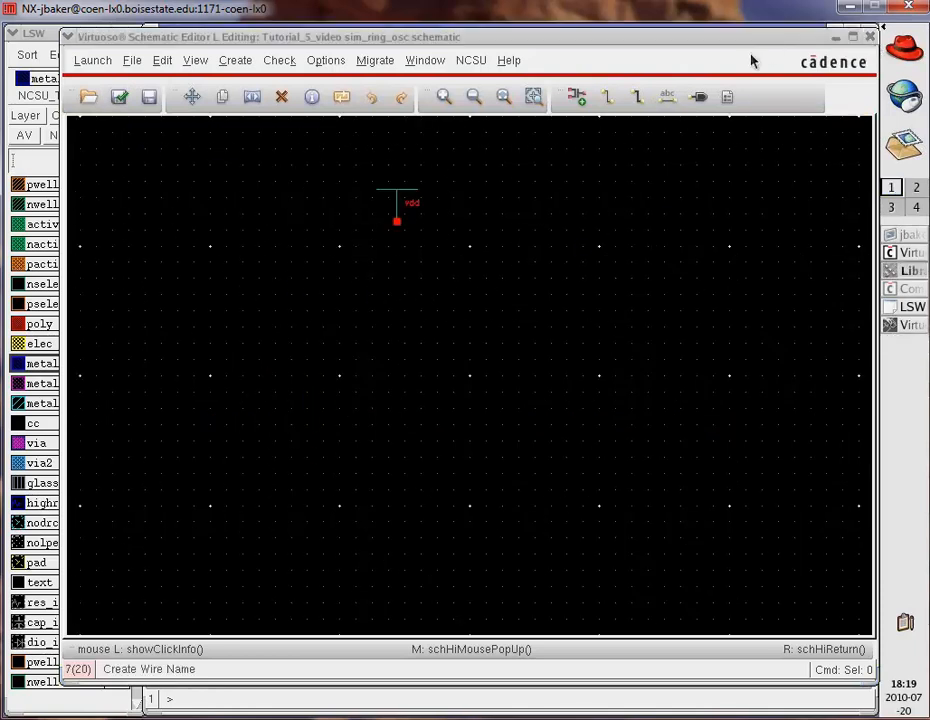
- Place one ring_osc instance from the Tutorial_5_video library just below the vdd symbol in sim_ring_osc, and close the Component Browser
{"action": "left_click", "coordinate": [576, 96]}
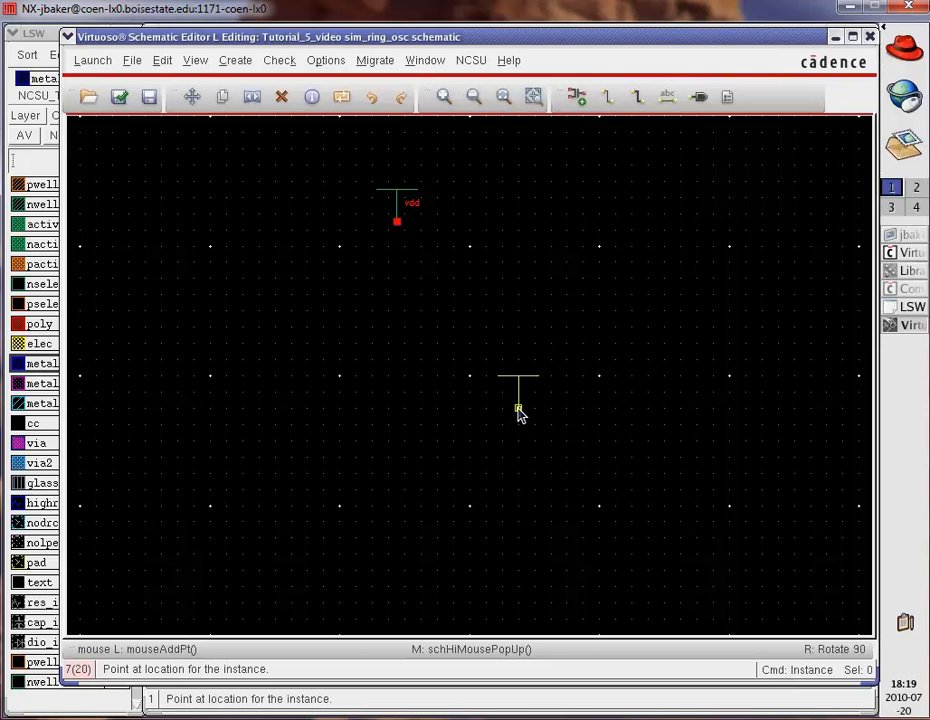
{"action": "key", "text": "Escape"}
{"action": "left_click", "coordinate": [920, 290]}
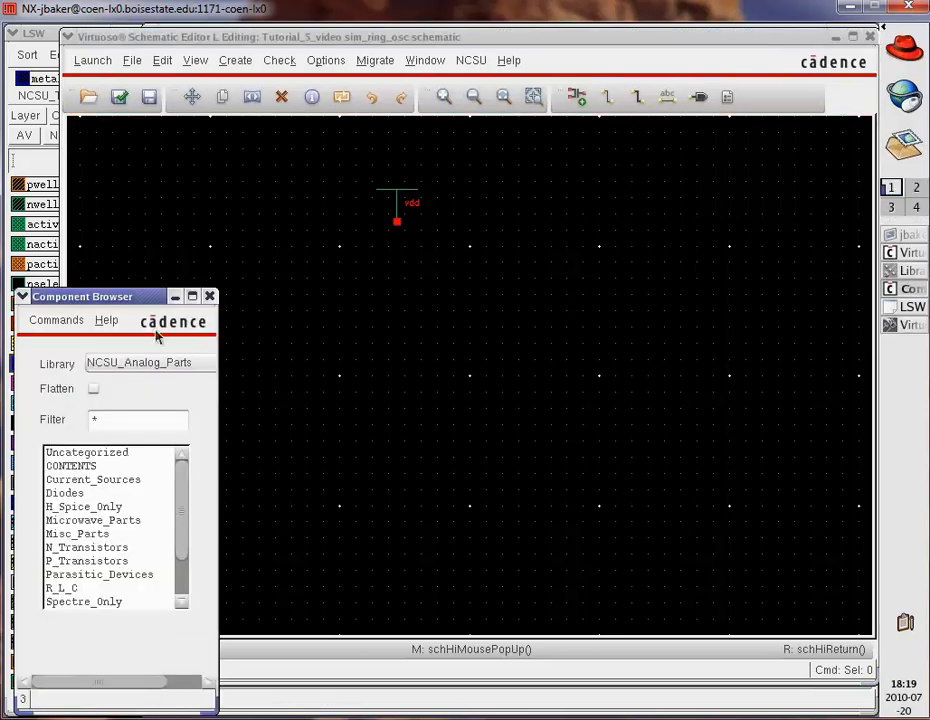
{"action": "left_click", "coordinate": [577, 97]}
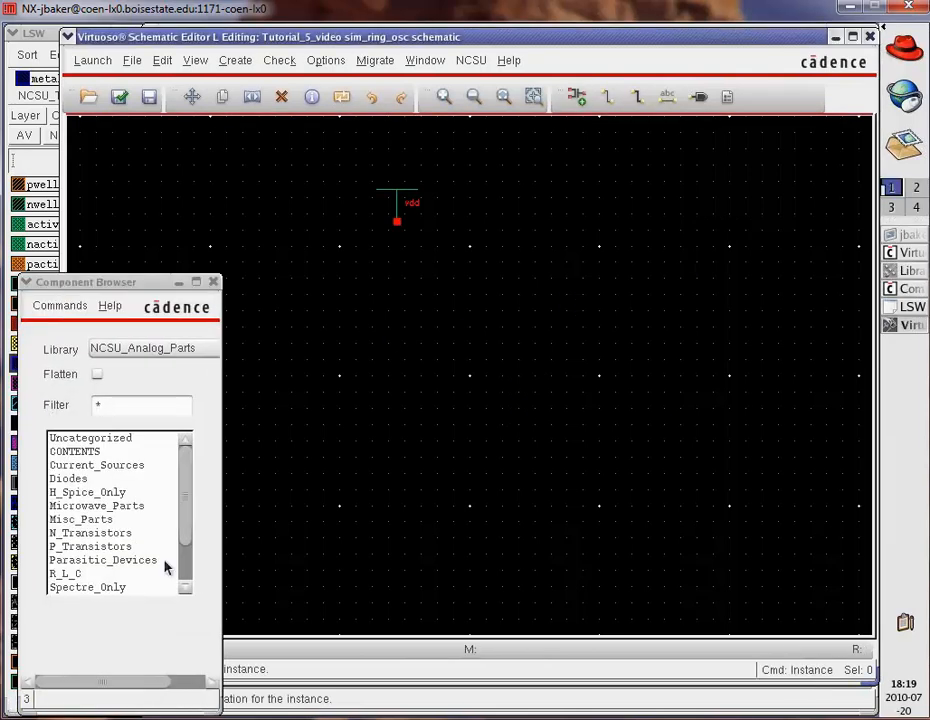
{"action": "left_click", "coordinate": [212, 352]}
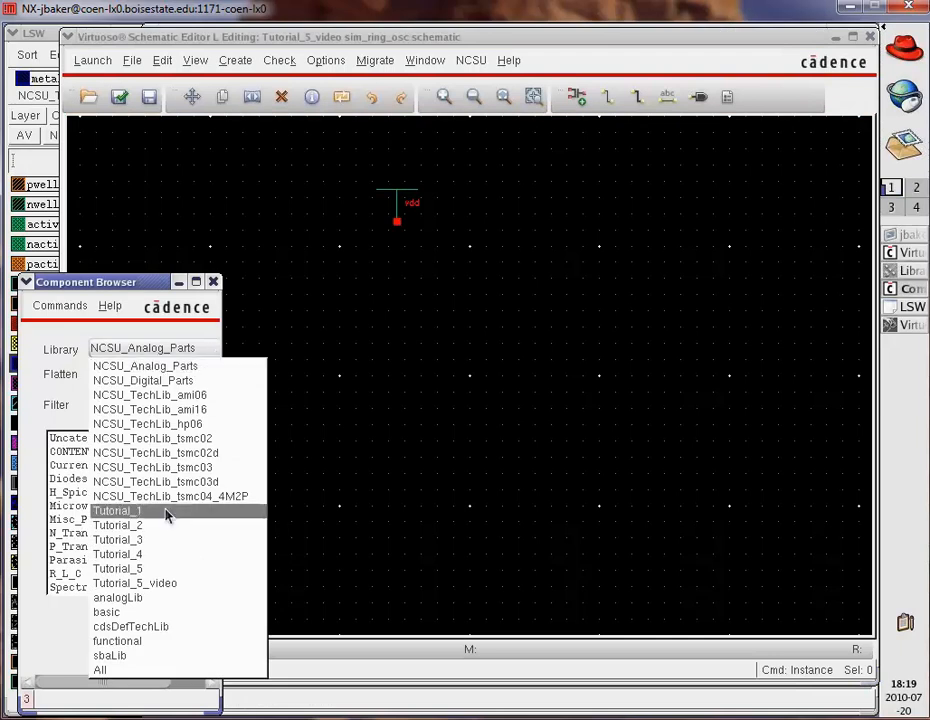
{"action": "left_click", "coordinate": [180, 584]}
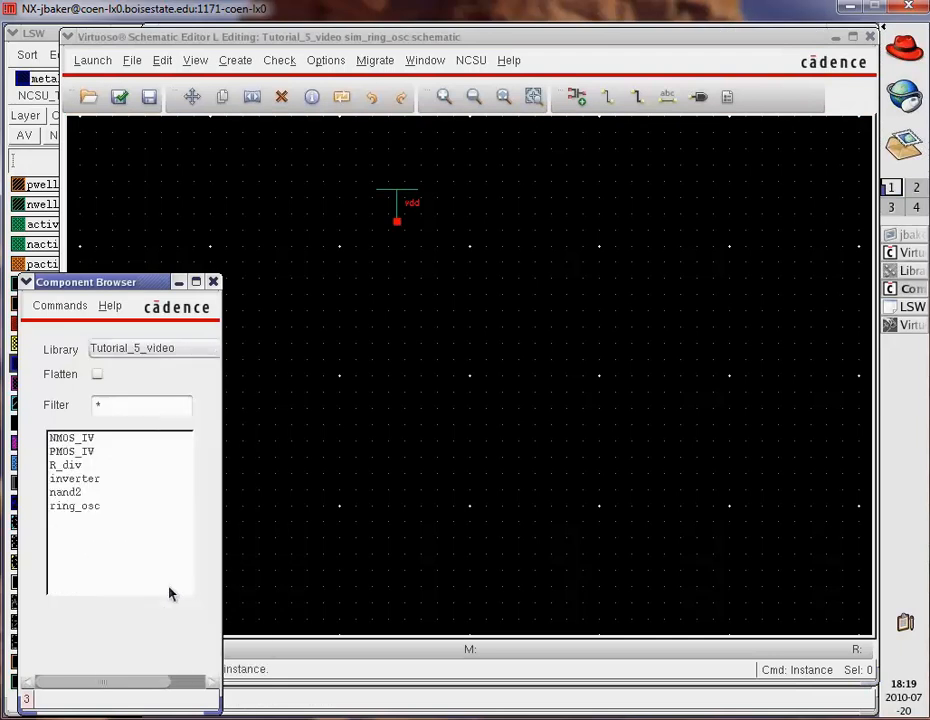
{"action": "left_click", "coordinate": [76, 506]}
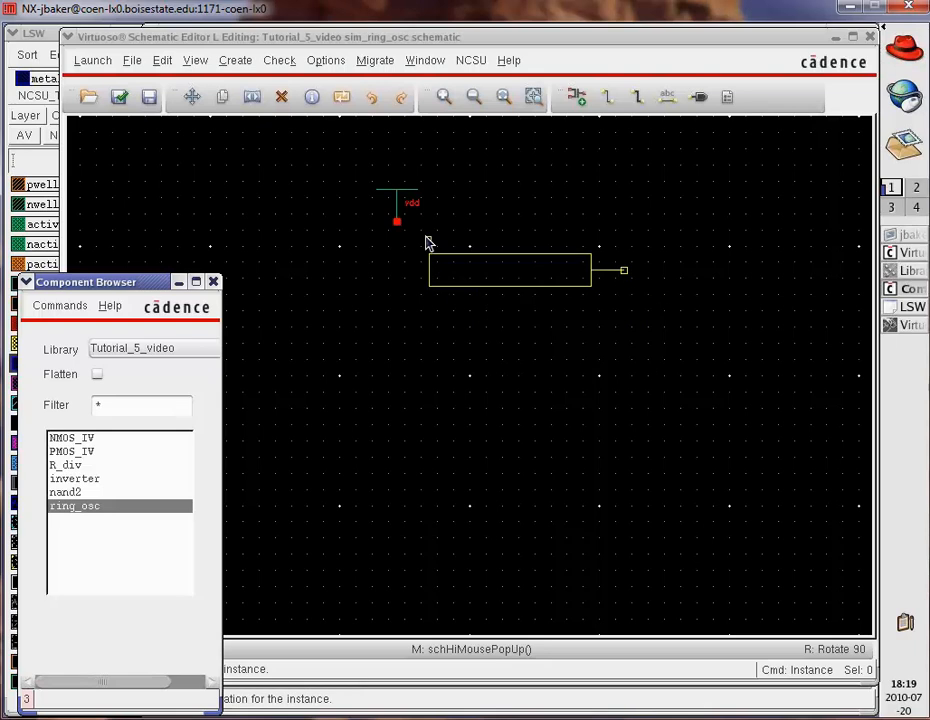
{"action": "left_click", "coordinate": [31, 285]}
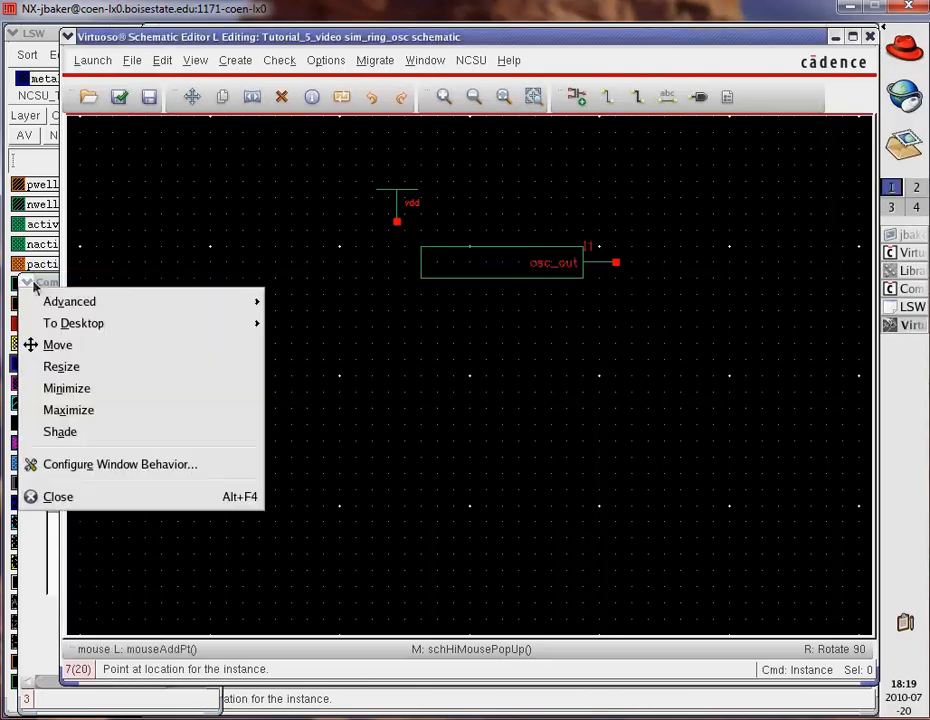
{"action": "mouse_move", "coordinate": [252, 303]}
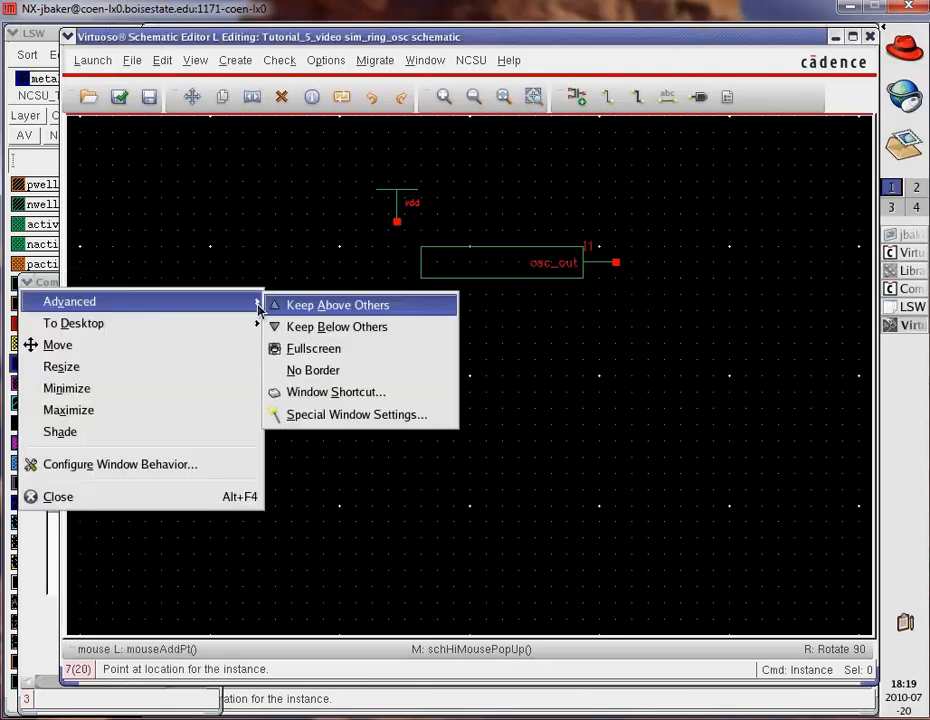
{"action": "left_click", "coordinate": [186, 226]}
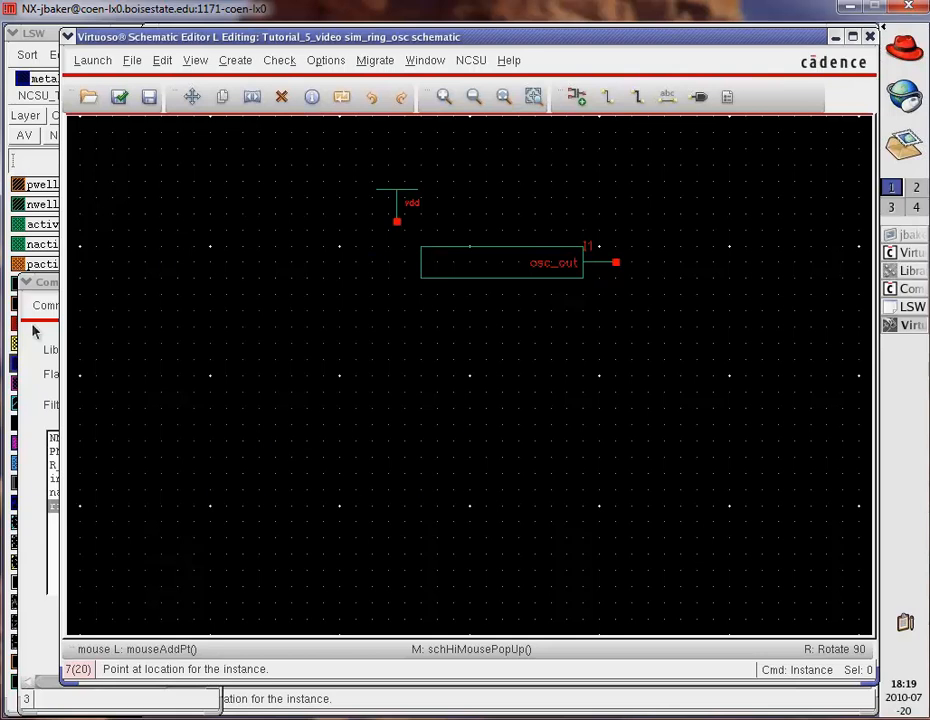
{"action": "left_click", "coordinate": [44, 289]}
{"action": "left_click", "coordinate": [212, 282]}
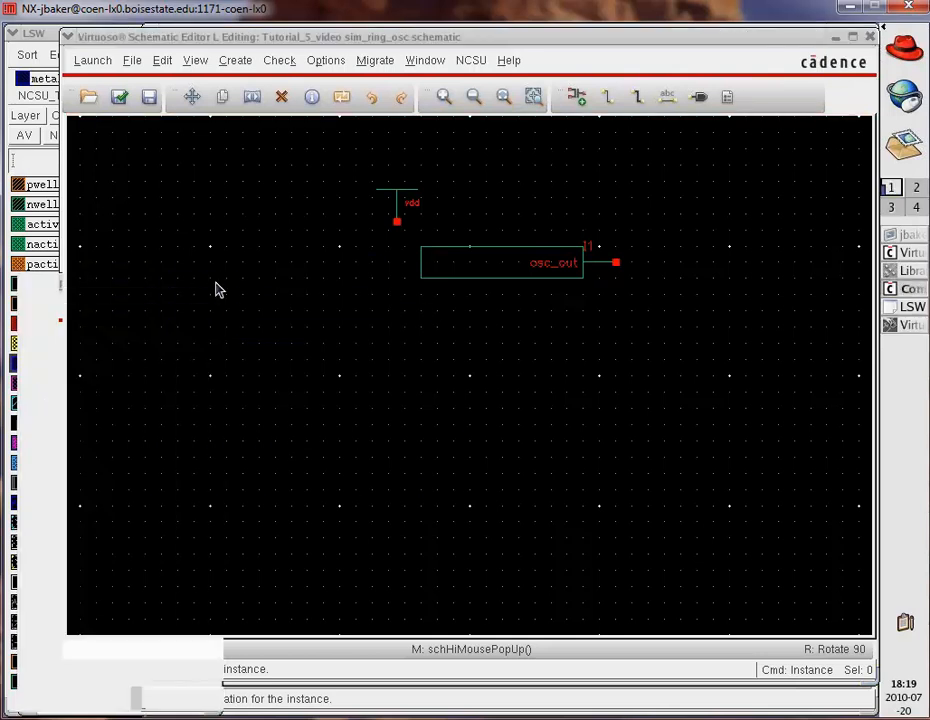
{"action": "key", "text": "Escape"}
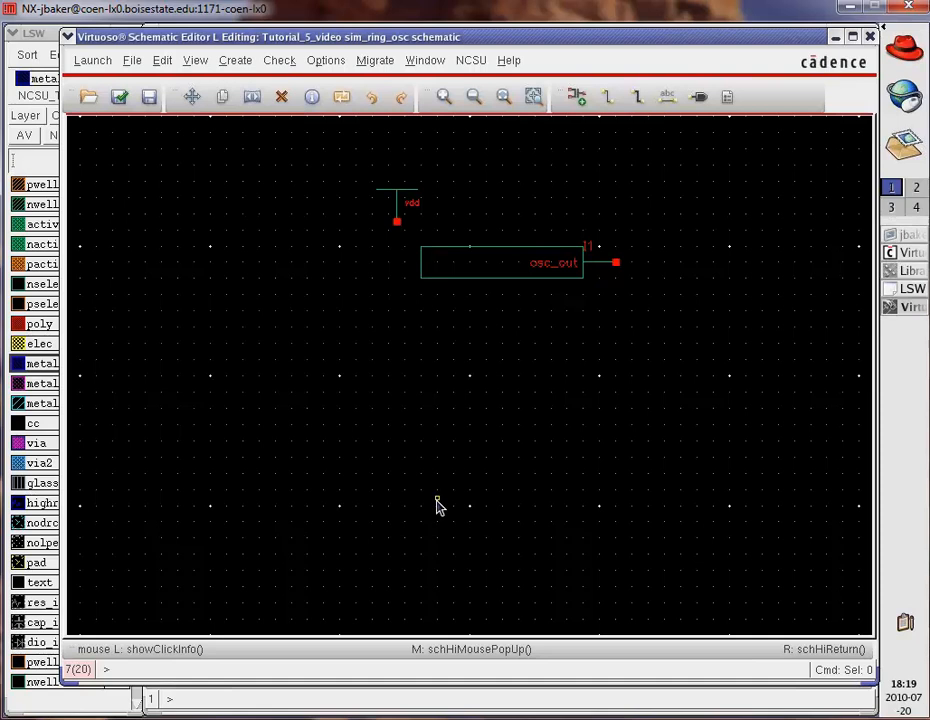
- Draw a short horizontal wire out of the oscillator's output pin and label it osc_out
{"action": "key", "text": "f"}
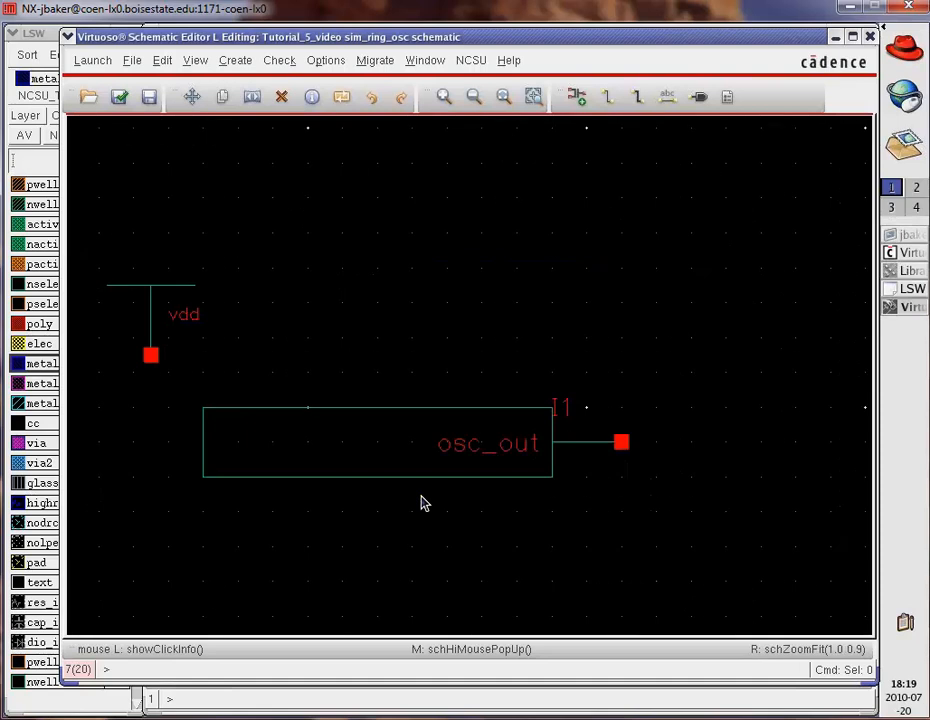
{"action": "key", "text": "w"}
{"action": "left_click", "coordinate": [621, 442]}
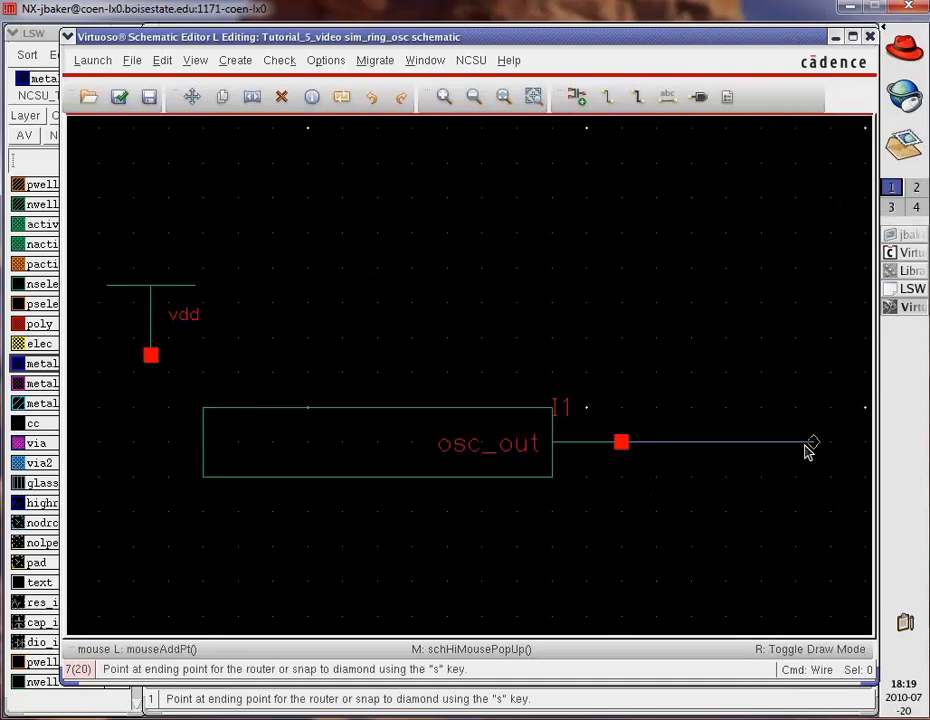
{"action": "double_click", "coordinate": [806, 447]}
{"action": "key", "text": "l"}
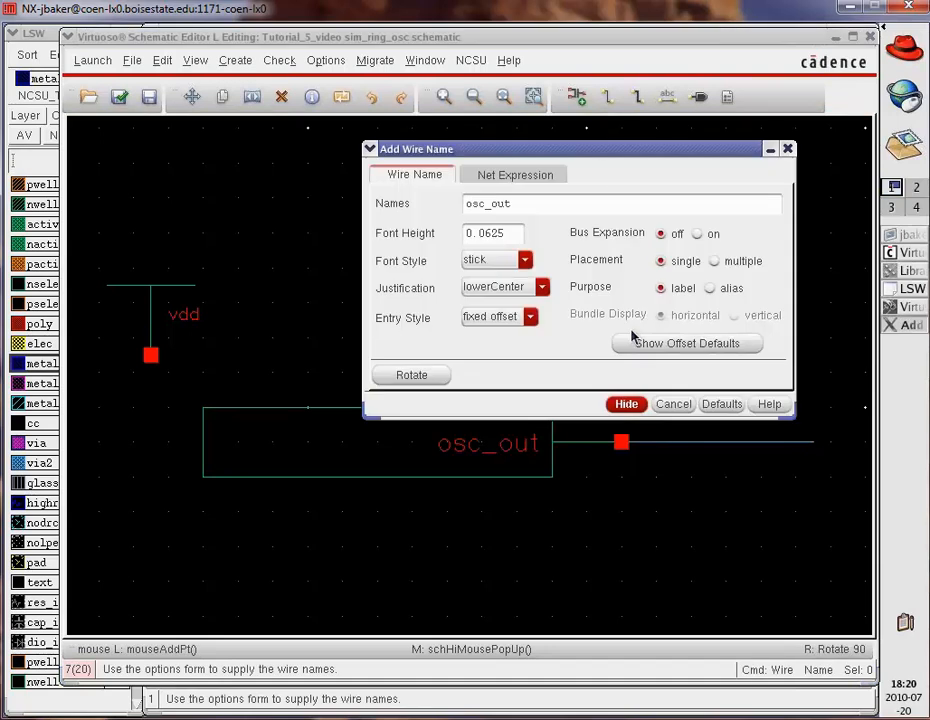
{"action": "key", "text": "Return"}
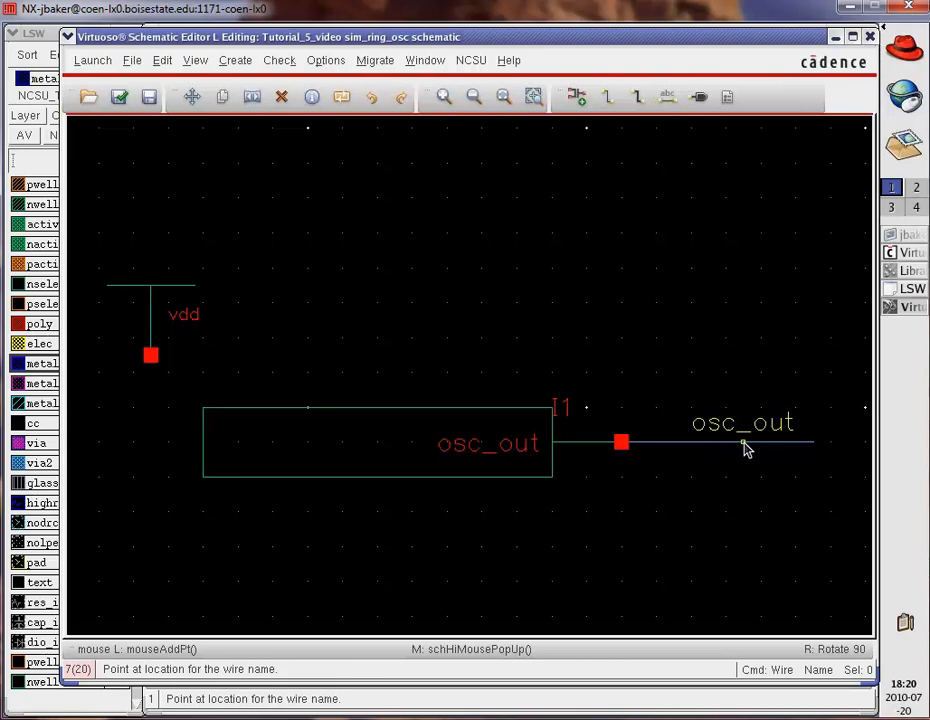
{"action": "left_click", "coordinate": [744, 447]}
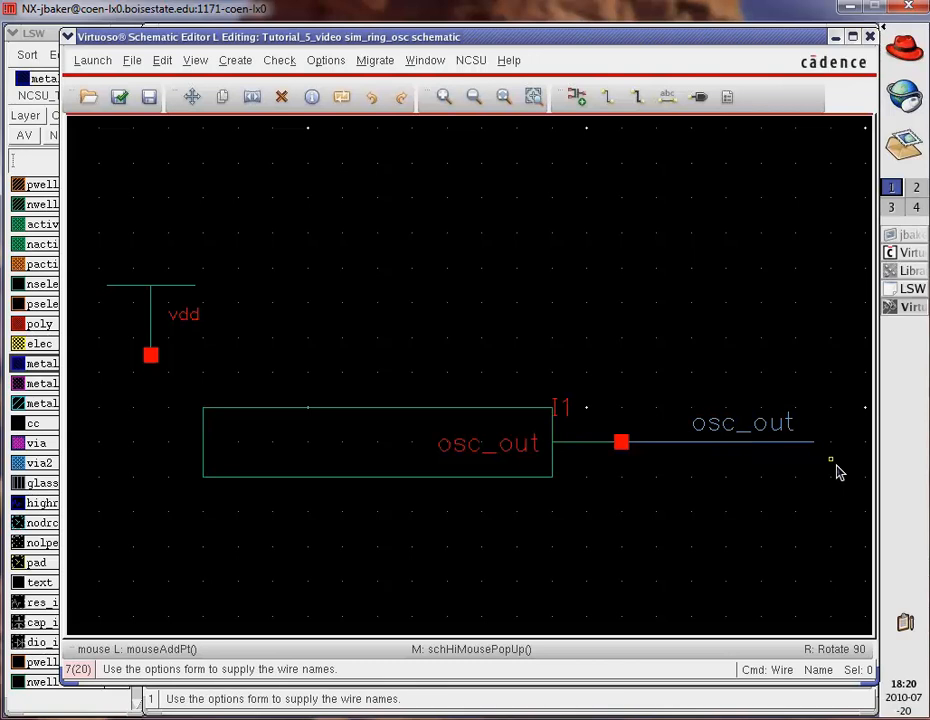
- Check and save the schematic, set both floating osc_out warnings to be ignored, and check and save again
{"action": "left_click", "coordinate": [119, 96]}
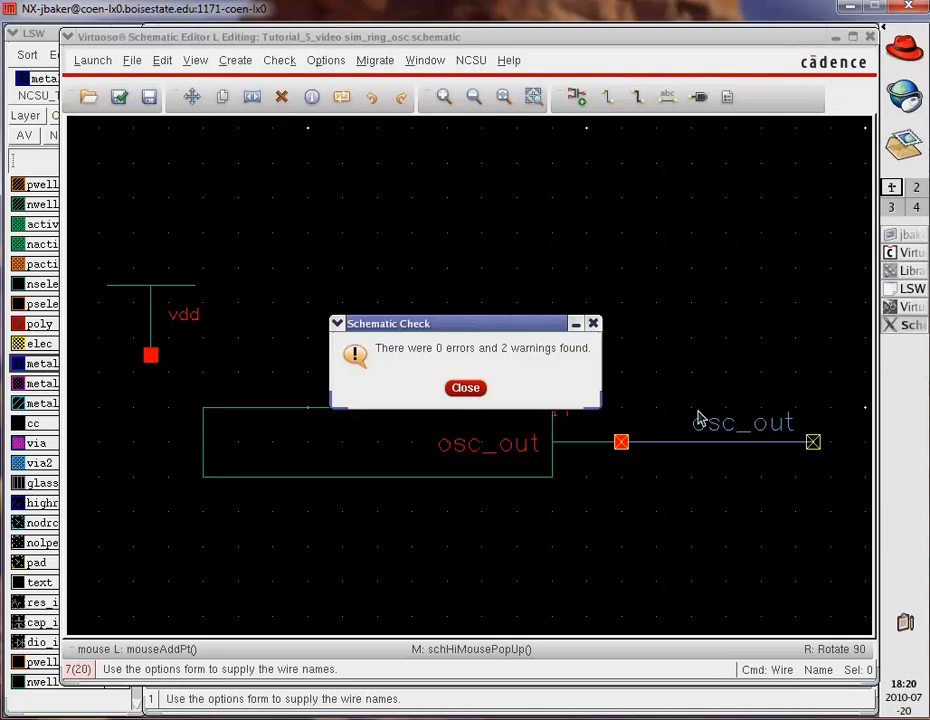
{"action": "left_click", "coordinate": [465, 387]}
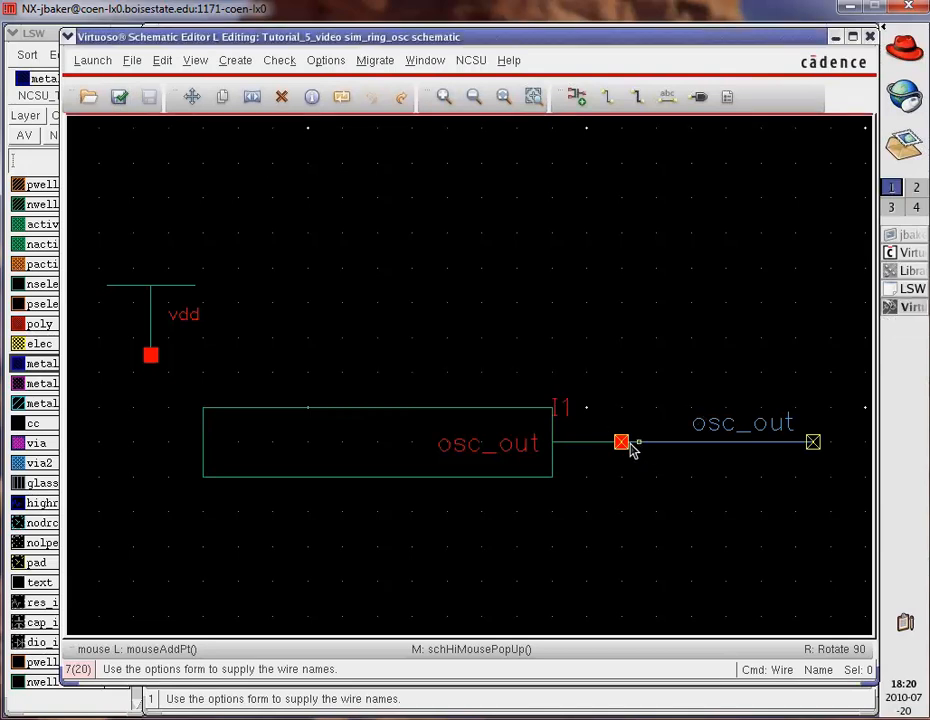
{"action": "left_click", "coordinate": [281, 62]}
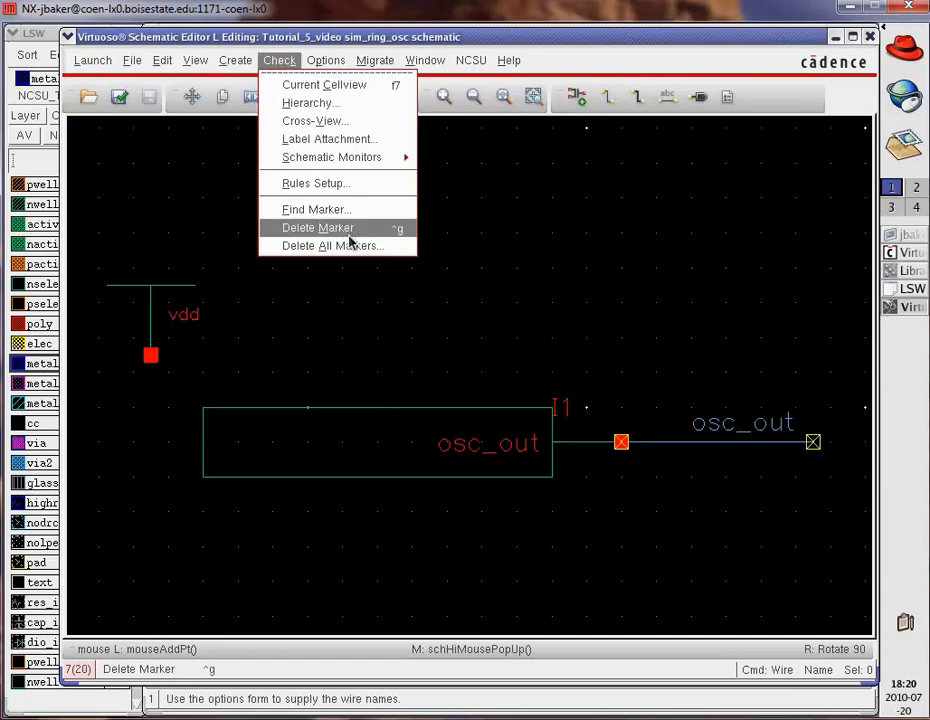
{"action": "left_click", "coordinate": [318, 210]}
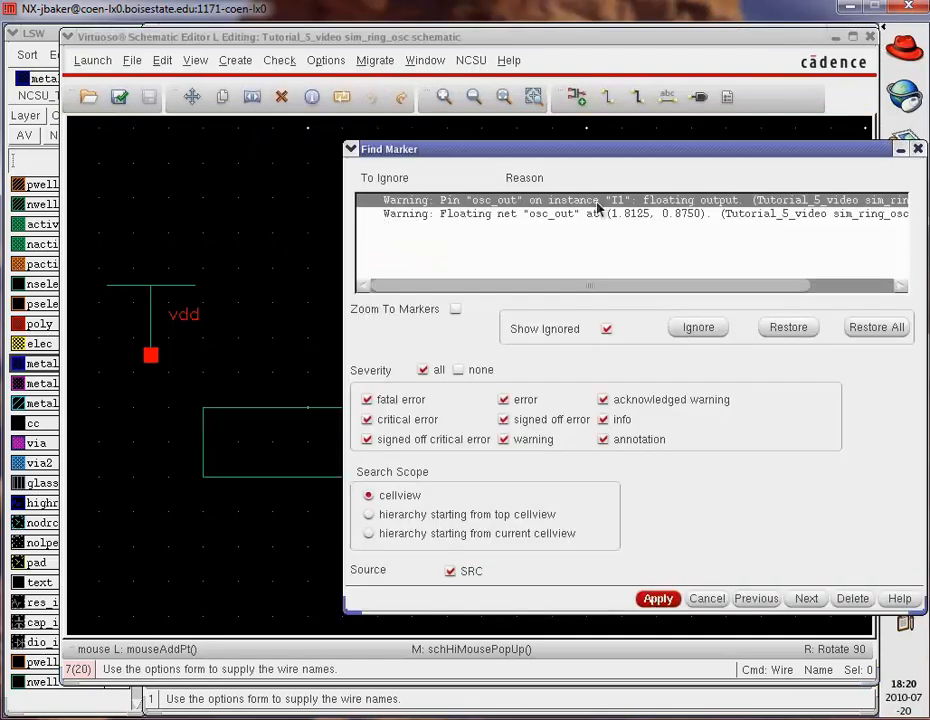
{"action": "left_click", "coordinate": [705, 329]}
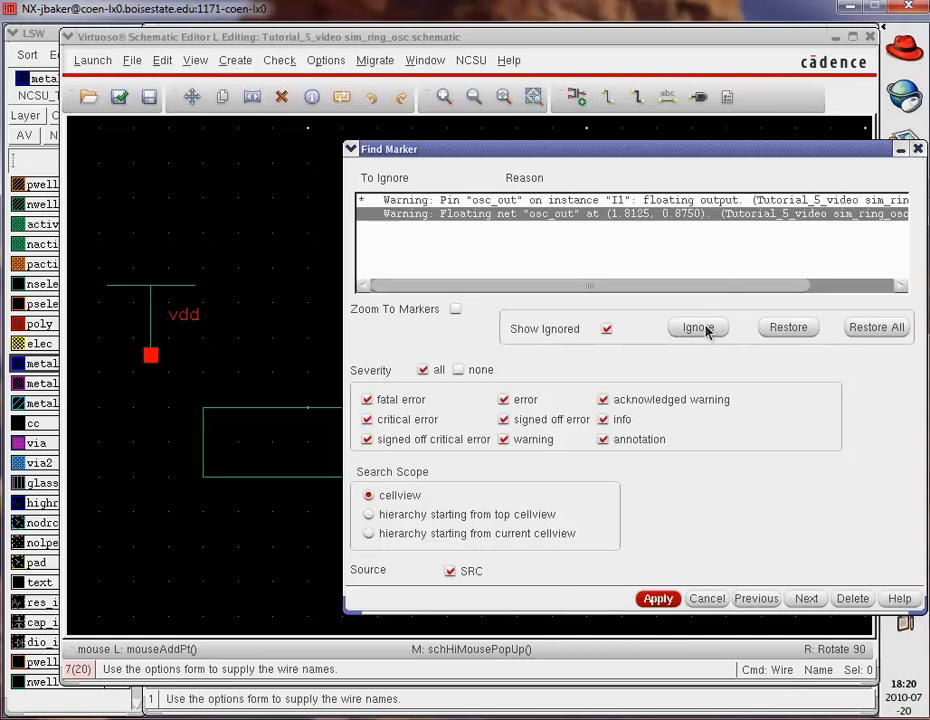
{"action": "left_click", "coordinate": [705, 329]}
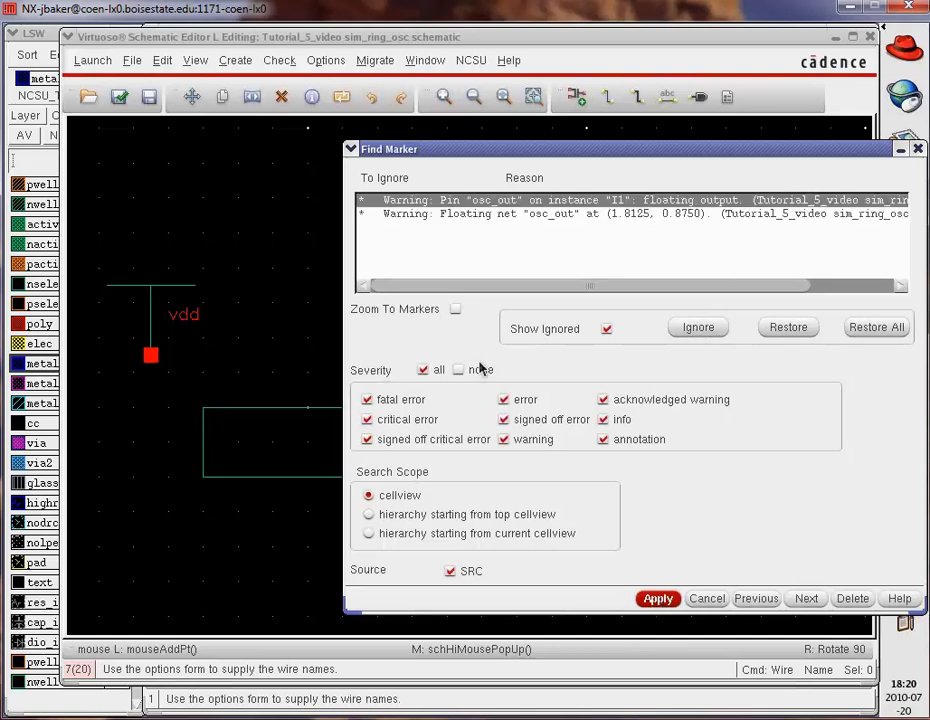
{"action": "left_click", "coordinate": [918, 148]}
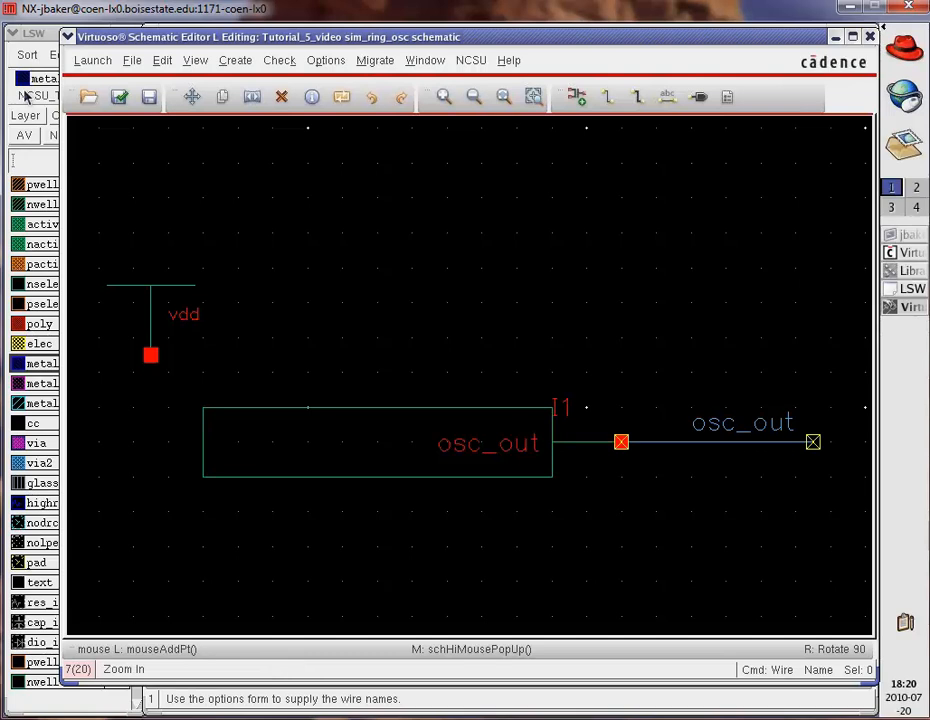
{"action": "left_click", "coordinate": [119, 96]}
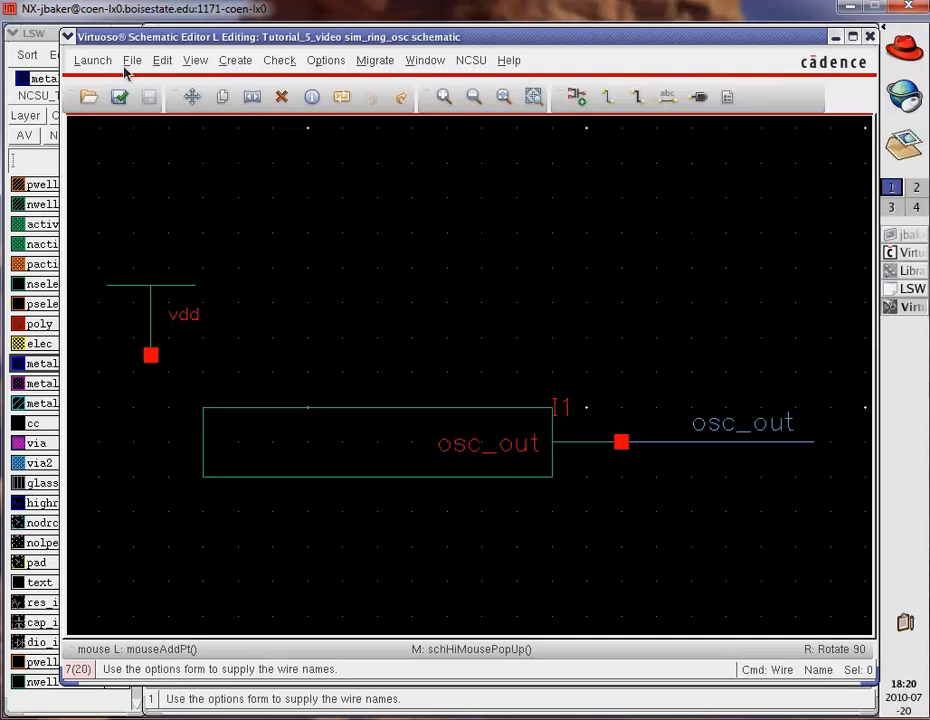
- Launch the ADE L simulation environment for the sim_ring_osc schematic
{"action": "left_click", "coordinate": [92, 60]}
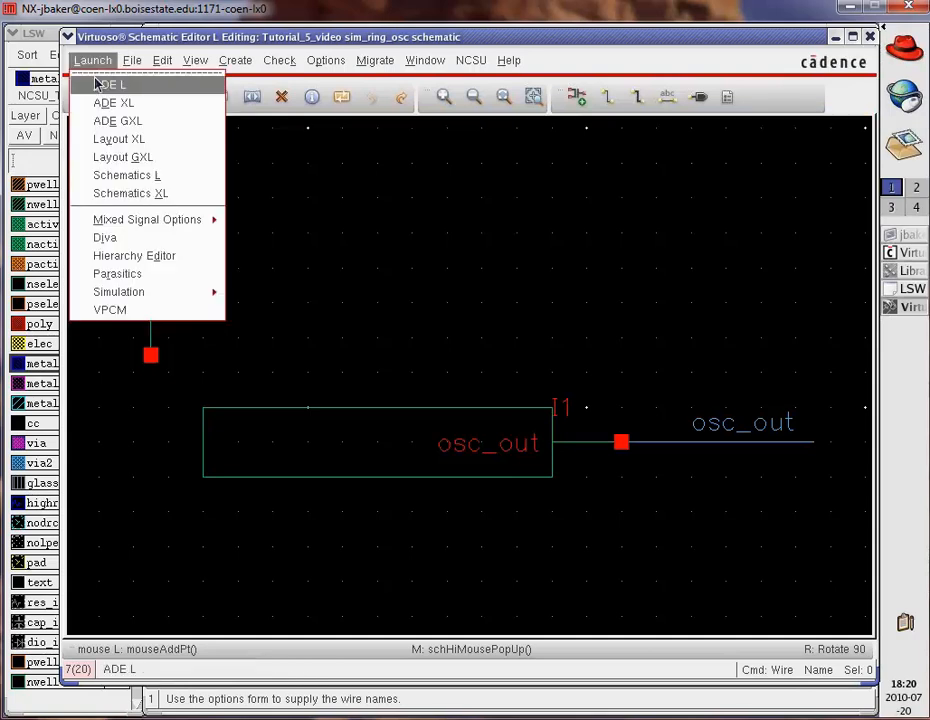
{"action": "left_click", "coordinate": [85, 83]}
{"action": "left_click", "coordinate": [40, 343]}
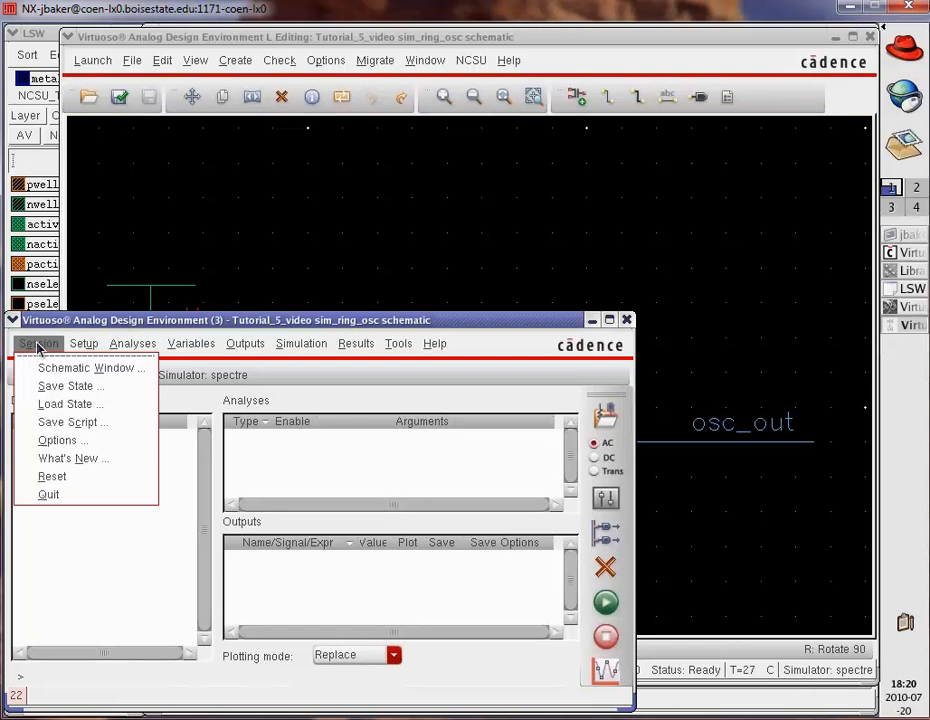
{"action": "left_click", "coordinate": [62, 404]}
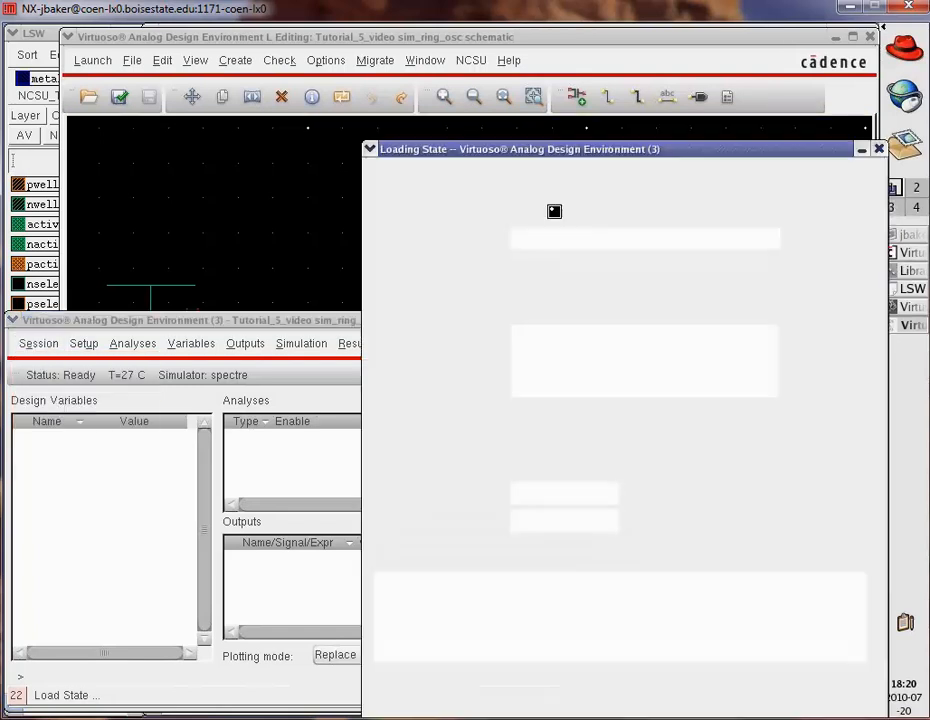
{"action": "left_click", "coordinate": [645, 181]}
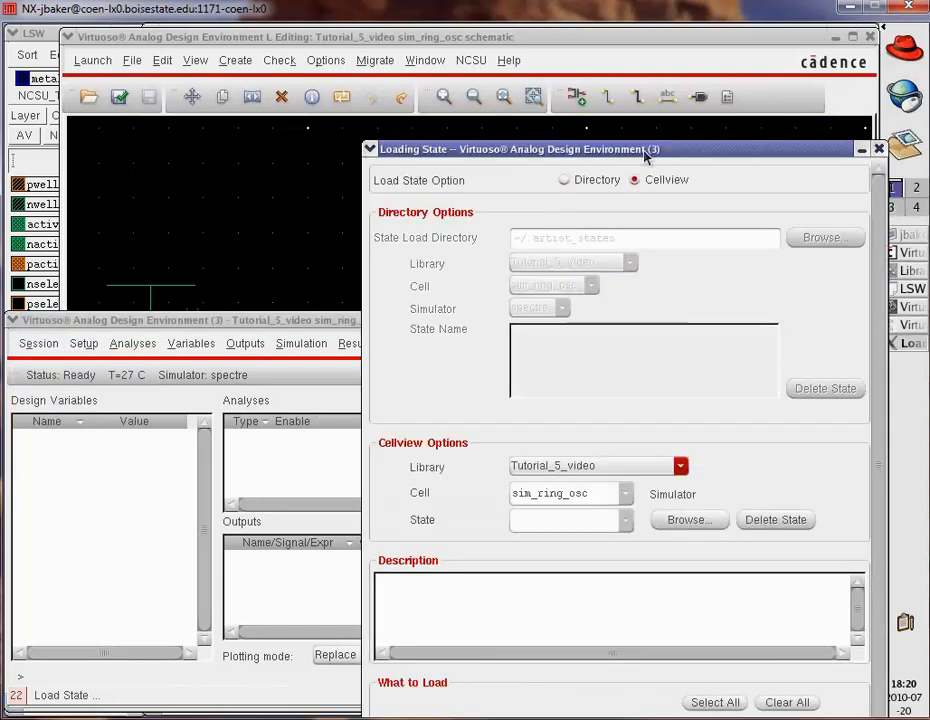
{"action": "left_click_drag", "start_coordinate": [646, 150], "coordinate": [588, 33]}
{"action": "left_click", "coordinate": [671, 701]}
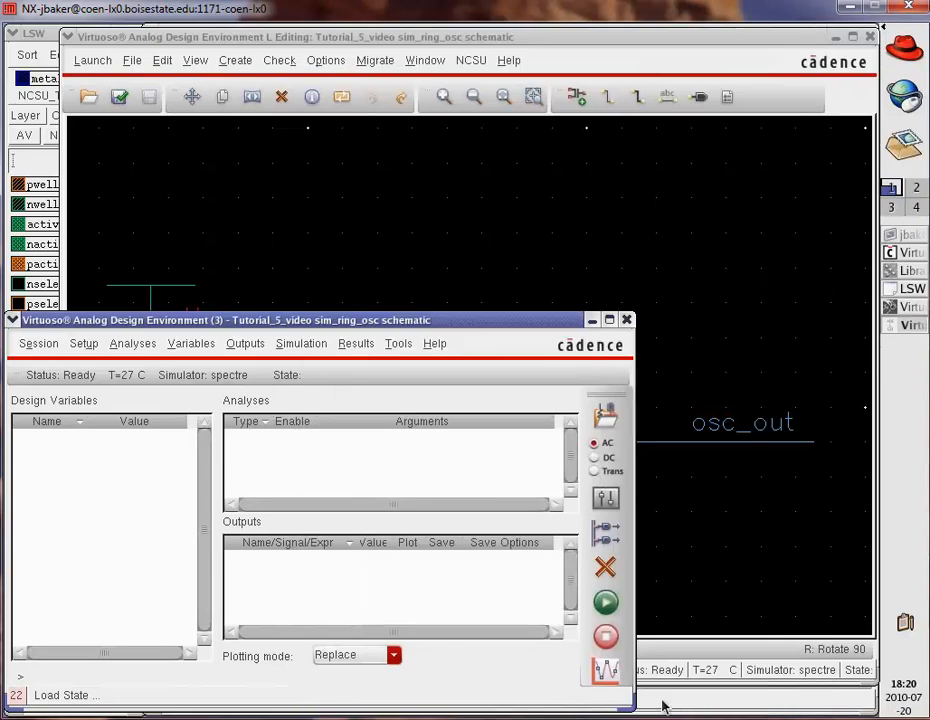
- Add the spectre standalone model files ami06N.m and ami06P.m to the simulation's model libraries
{"action": "left_click", "coordinate": [84, 345]}
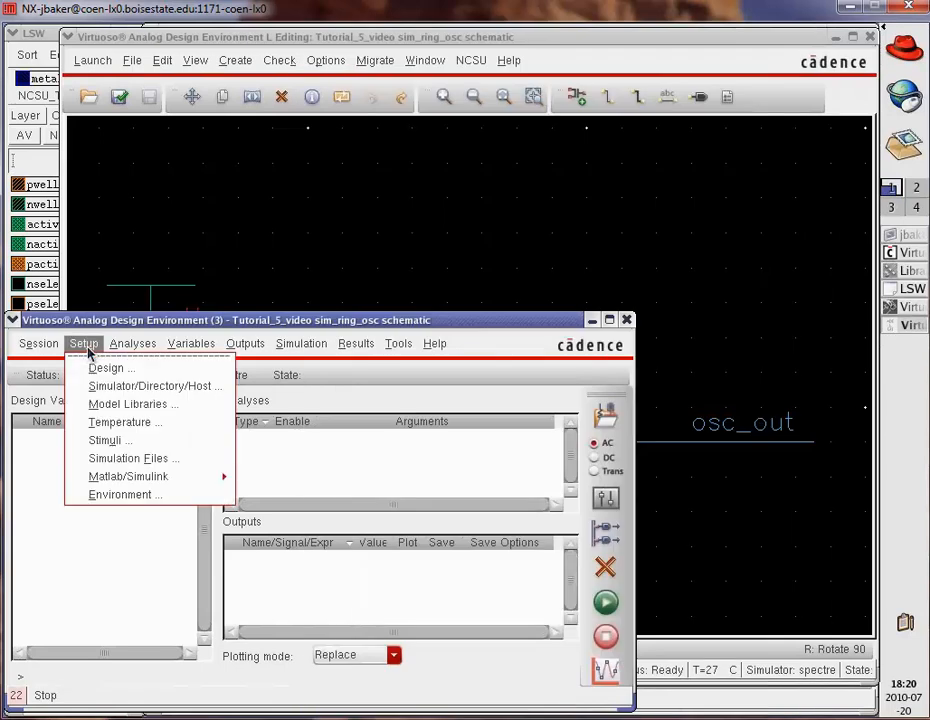
{"action": "left_click", "coordinate": [115, 407]}
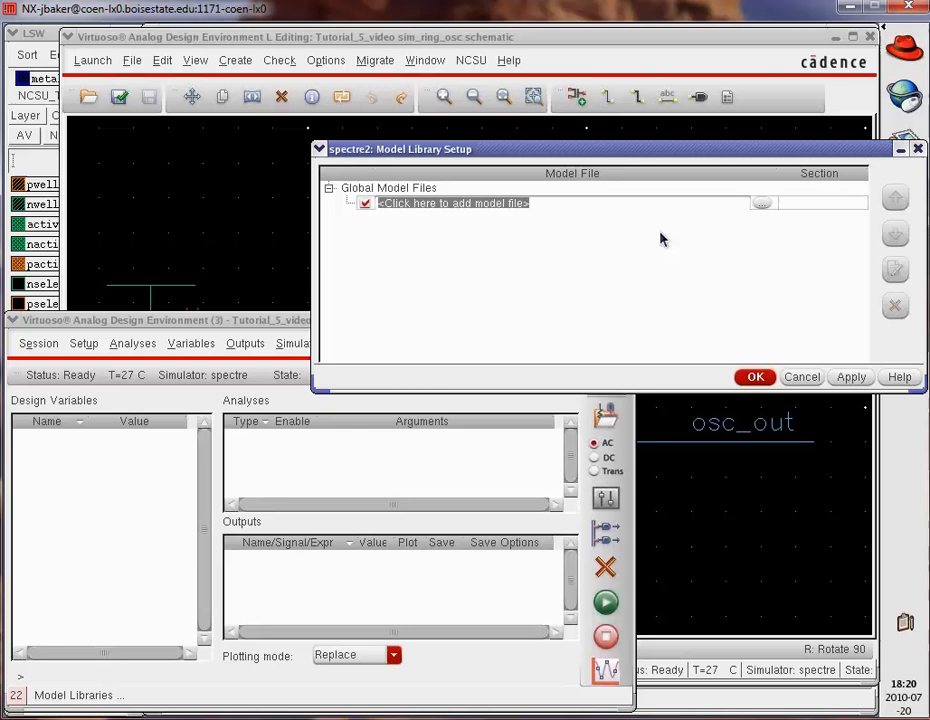
{"action": "left_click", "coordinate": [763, 203]}
{"action": "left_click", "coordinate": [440, 169]}
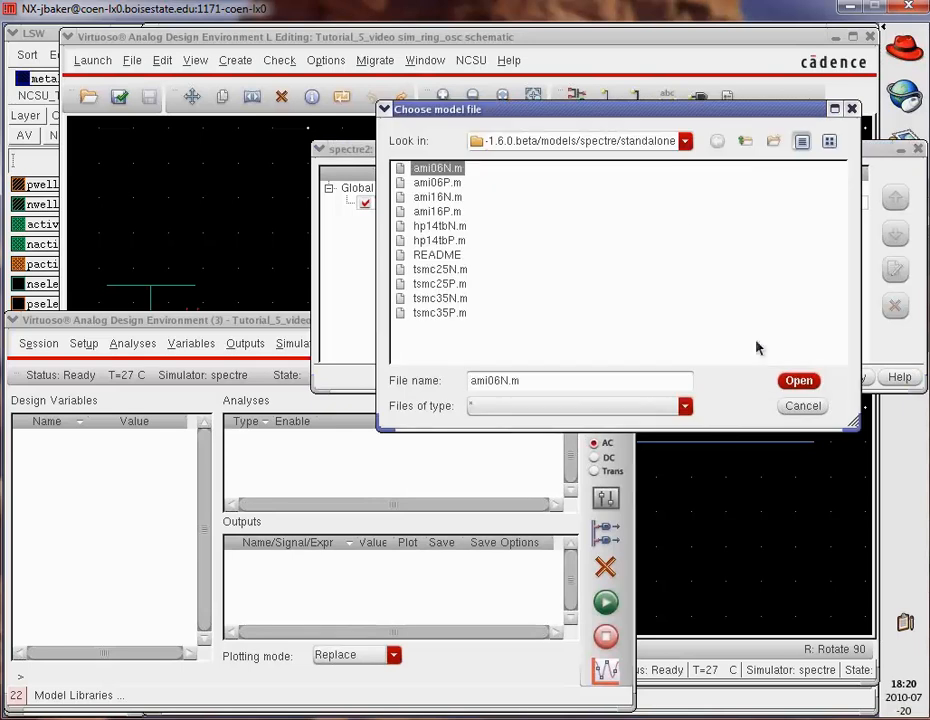
{"action": "left_click", "coordinate": [803, 380]}
{"action": "left_click", "coordinate": [483, 220]}
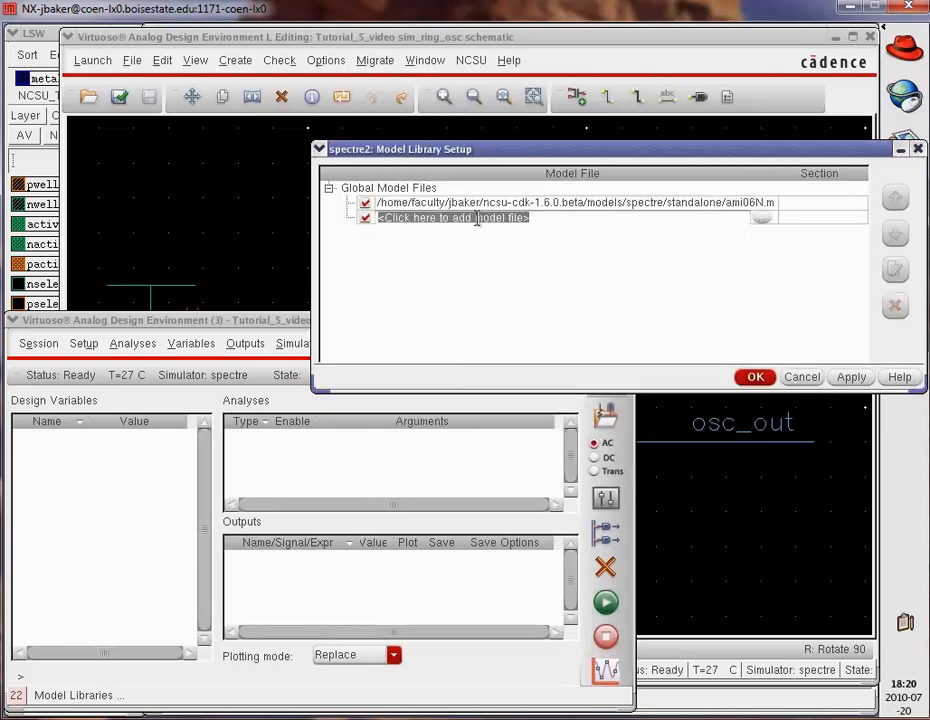
{"action": "left_click", "coordinate": [764, 217]}
{"action": "left_click", "coordinate": [437, 183]}
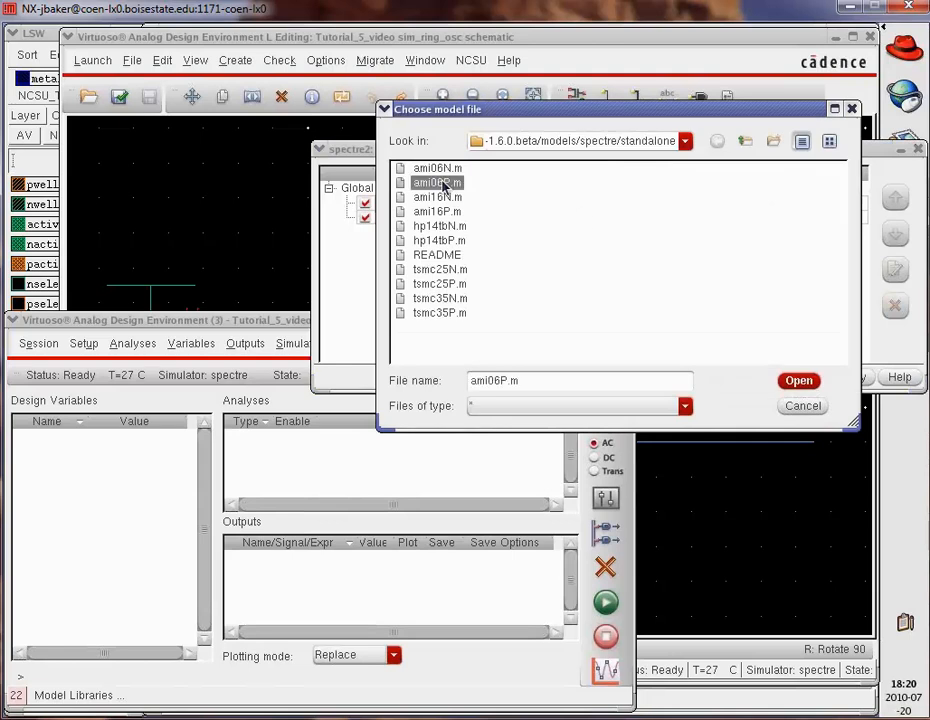
{"action": "left_click", "coordinate": [799, 380]}
{"action": "left_click", "coordinate": [756, 377]}
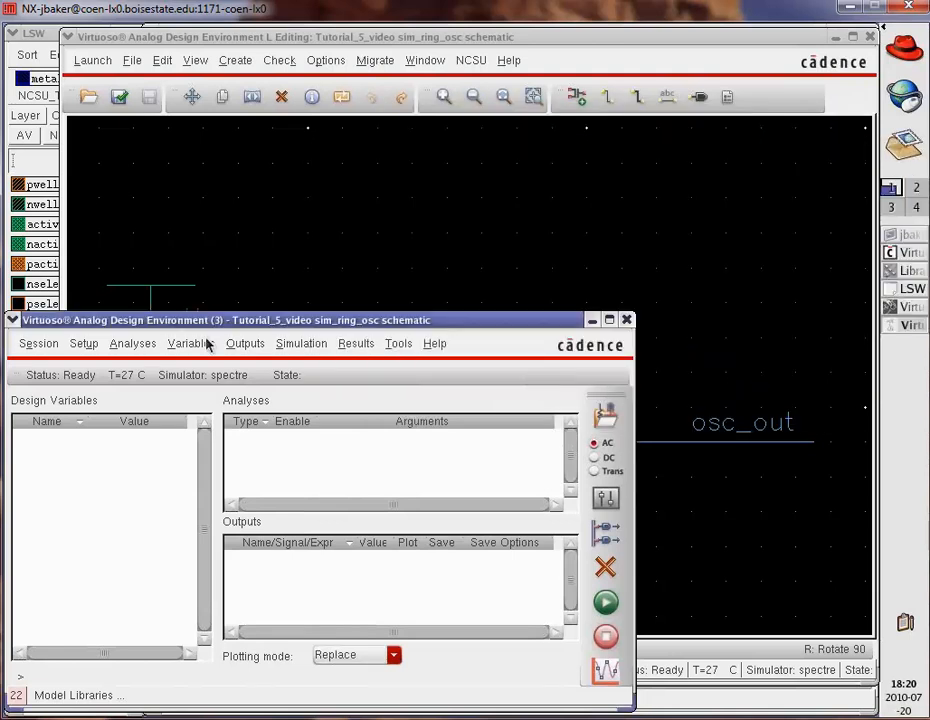
- Enable the vdd! global source as a dc voltage stimulus and apply the change
{"action": "left_click", "coordinate": [84, 343]}
{"action": "left_click", "coordinate": [104, 438]}
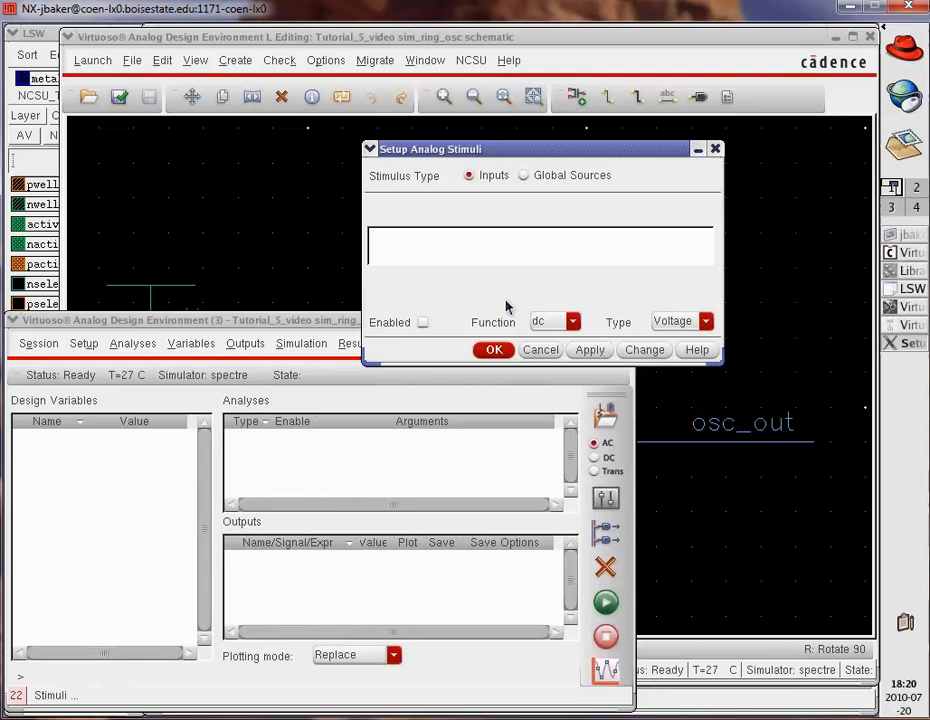
{"action": "left_click", "coordinate": [562, 178]}
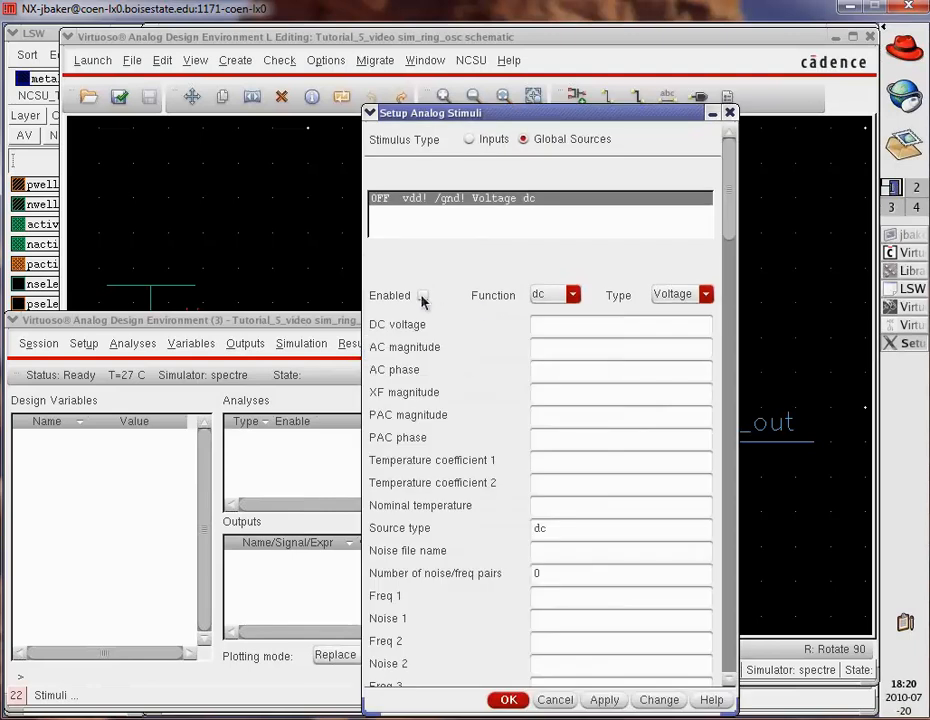
{"action": "left_click", "coordinate": [650, 702]}
{"action": "left_click", "coordinate": [508, 700]}
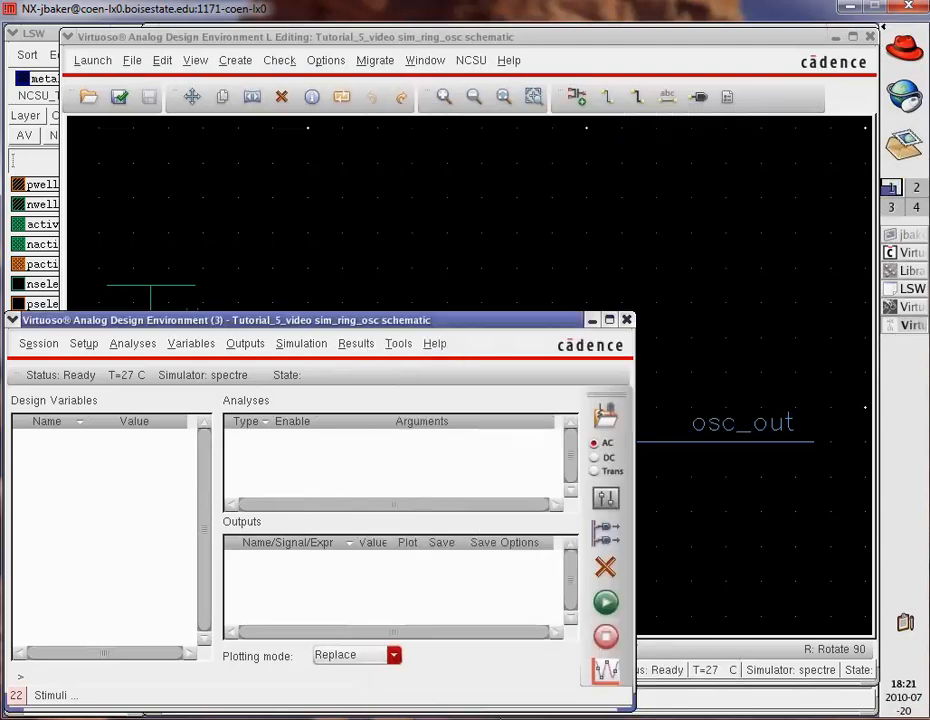
- Add a transient analysis with a stop time of 200n
{"action": "left_click", "coordinate": [128, 346]}
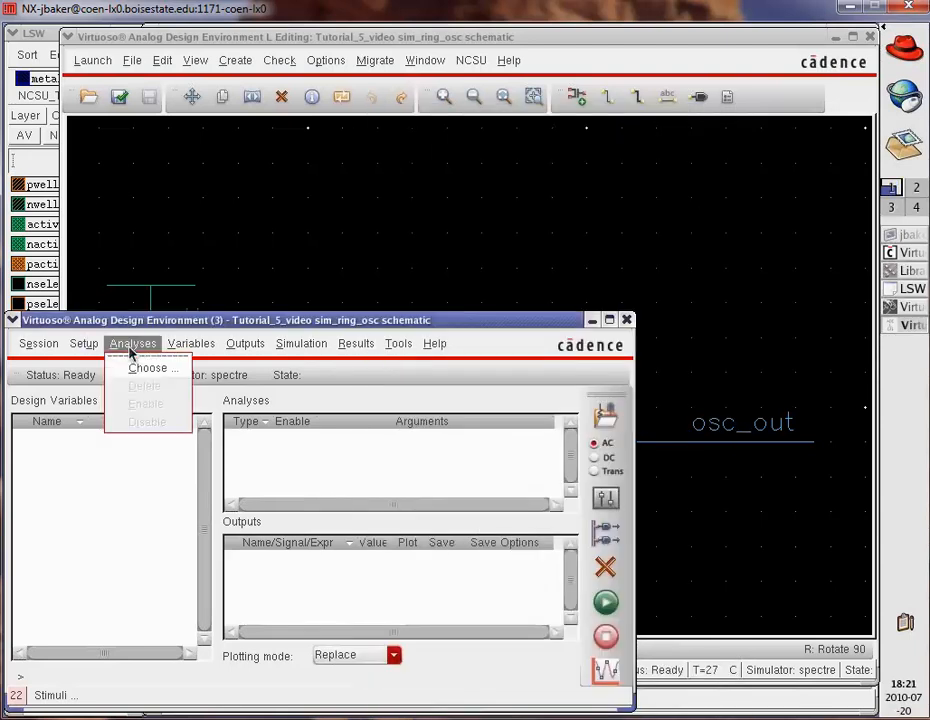
{"action": "left_click", "coordinate": [147, 368]}
{"action": "left_click", "coordinate": [517, 330]}
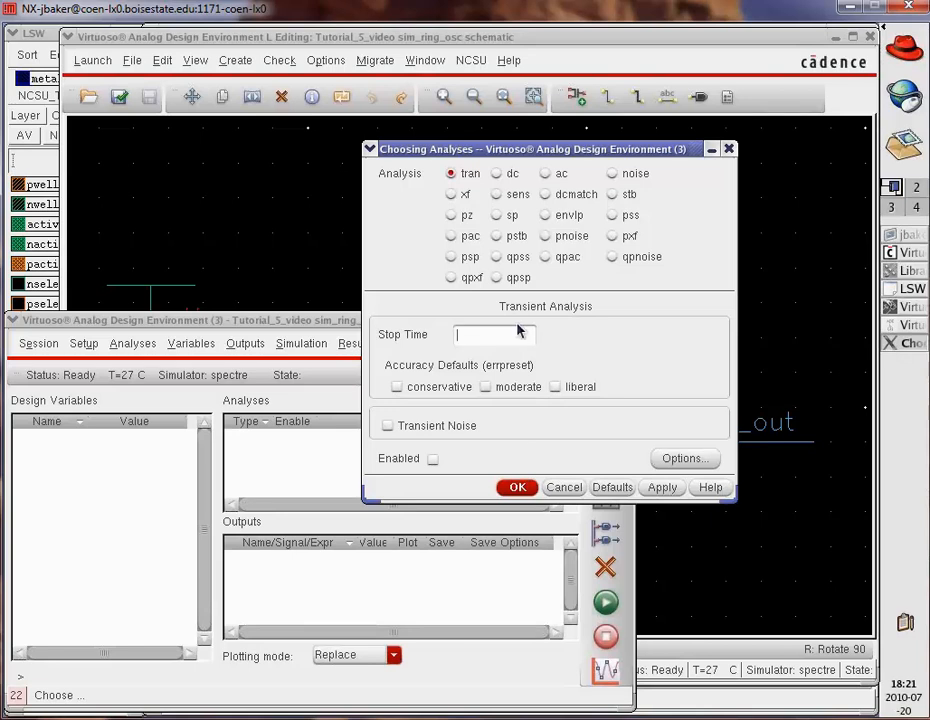
{"action": "type", "text": "200n"}
{"action": "left_click", "coordinate": [517, 487]}
- Set an initial condition with node voltage 0 on the osc_out wire in the schematic
{"action": "left_click", "coordinate": [301, 344]}
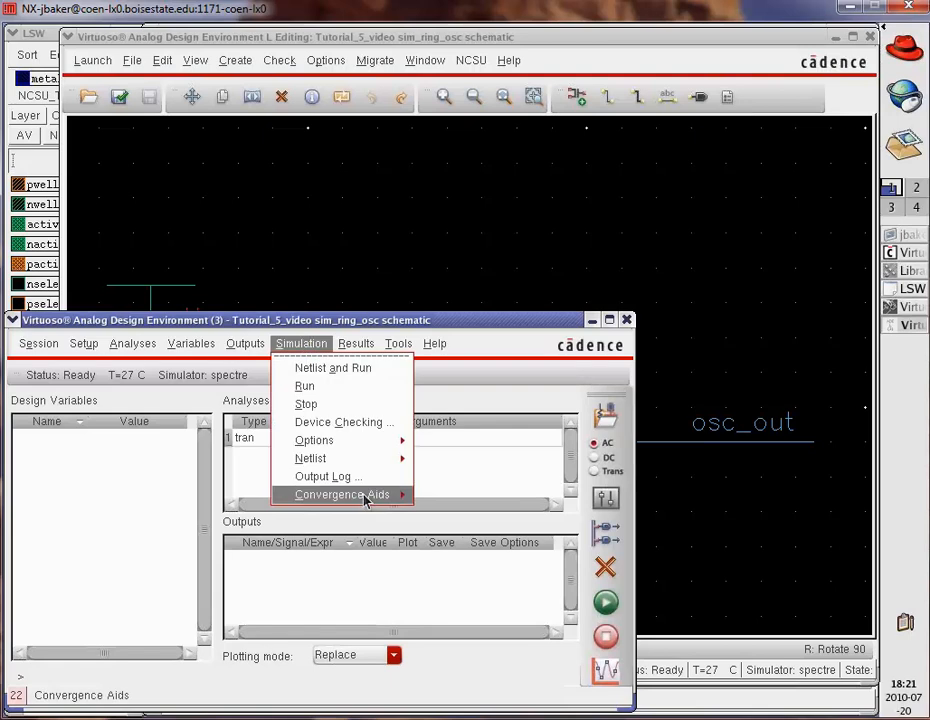
{"action": "mouse_move", "coordinate": [365, 500]}
{"action": "left_click", "coordinate": [500, 519]}
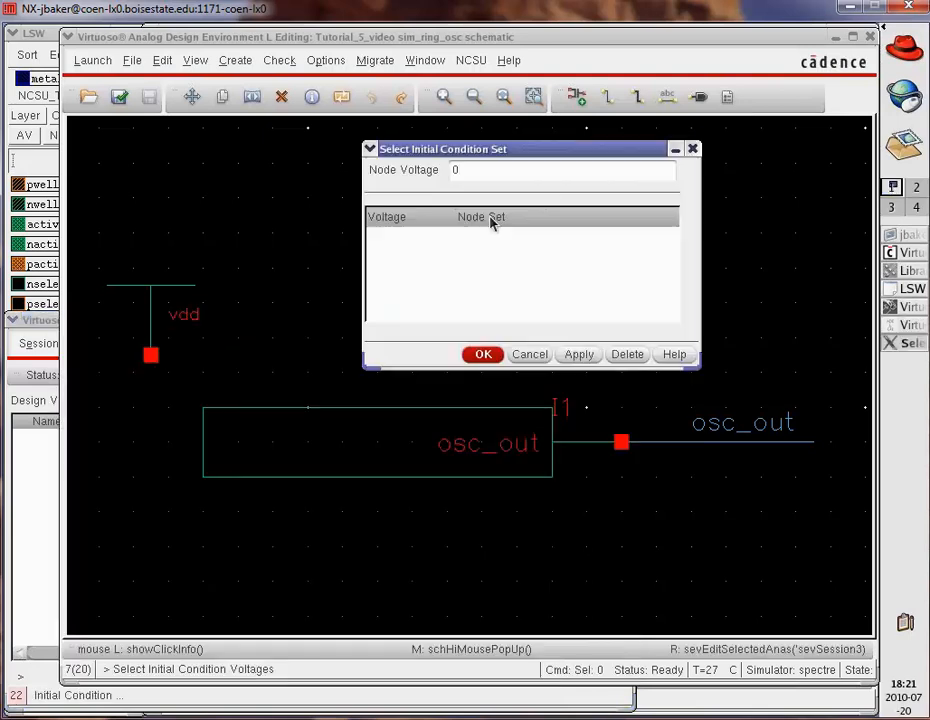
{"action": "left_click", "coordinate": [685, 450]}
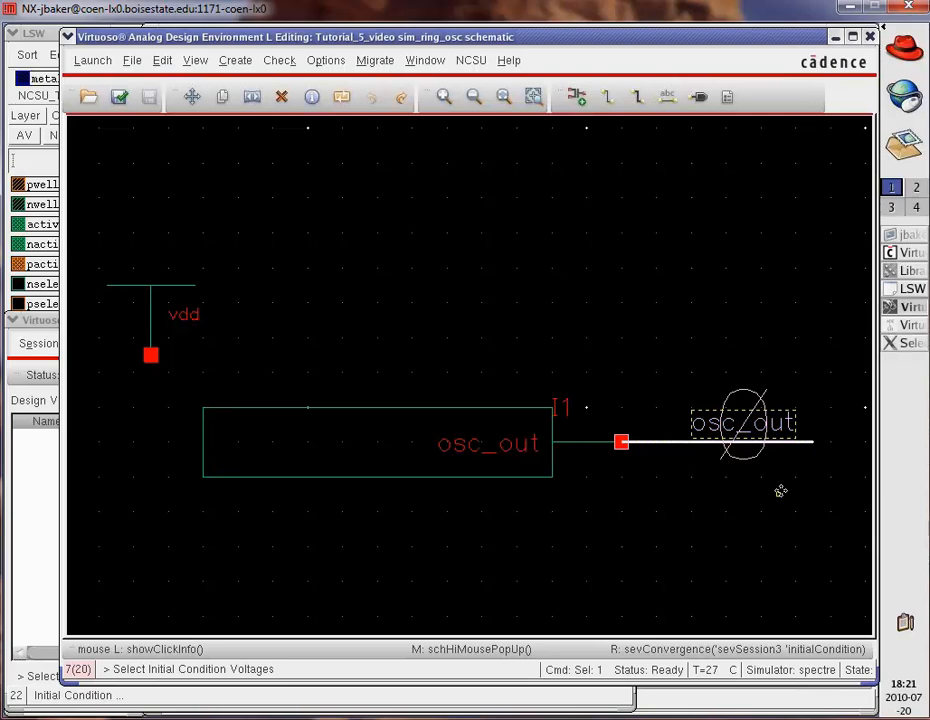
{"action": "left_click", "coordinate": [486, 352]}
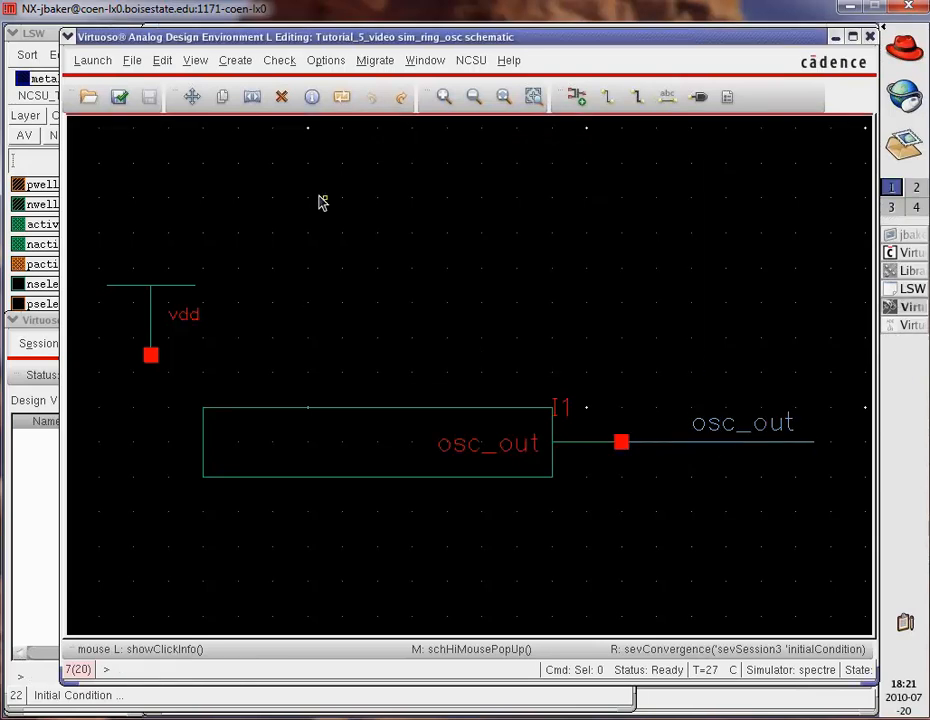
- Select the osc_out wire on the schematic as an output to plot
{"action": "left_click", "coordinate": [910, 325]}
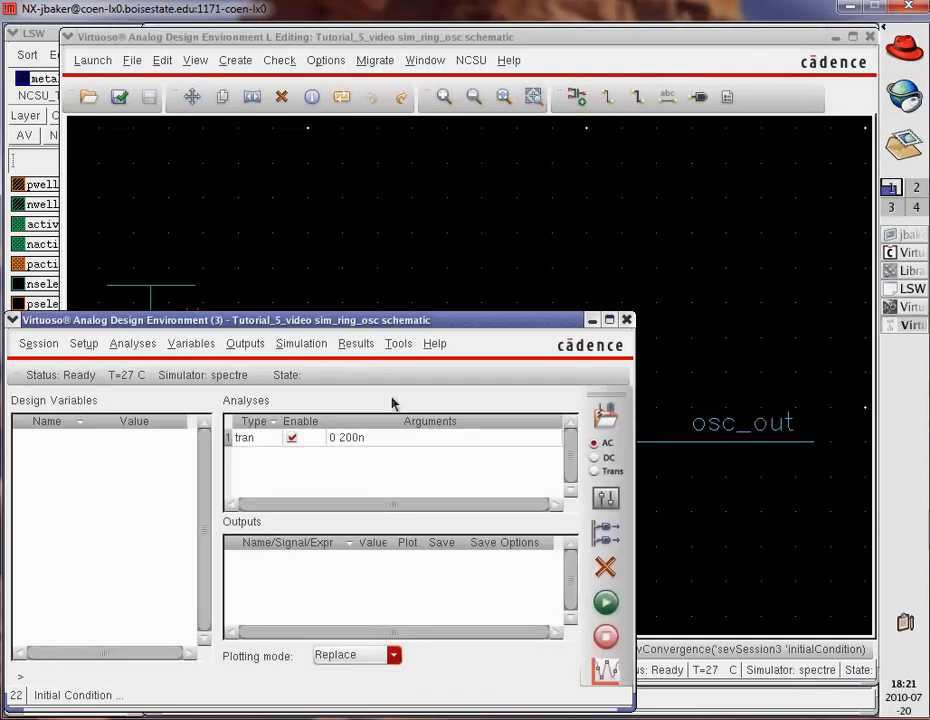
{"action": "left_click", "coordinate": [245, 343]}
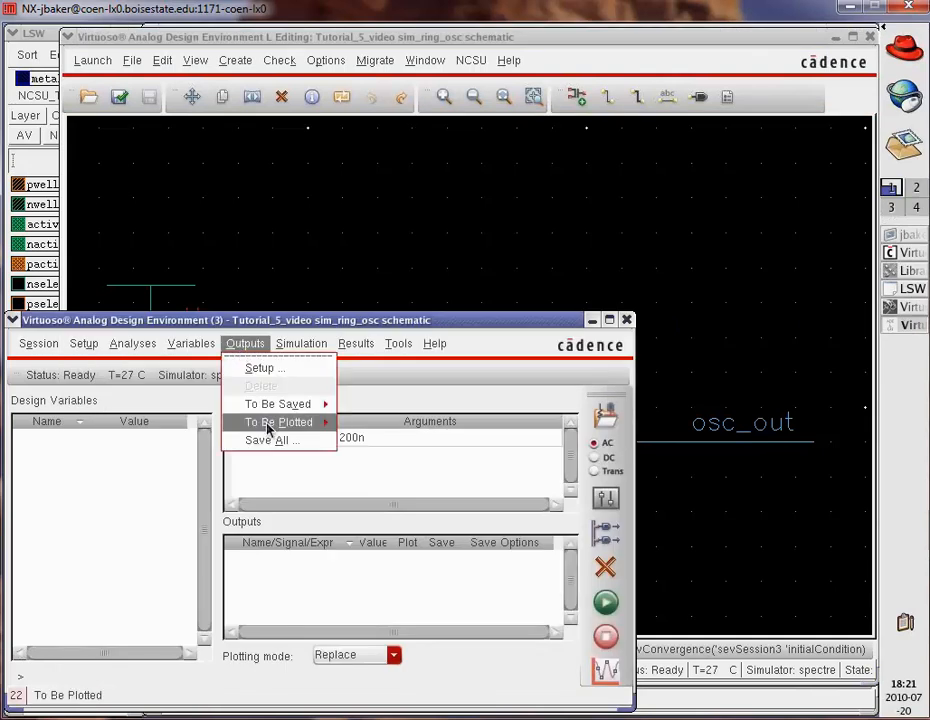
{"action": "mouse_move", "coordinate": [280, 422]}
{"action": "left_click", "coordinate": [434, 438]}
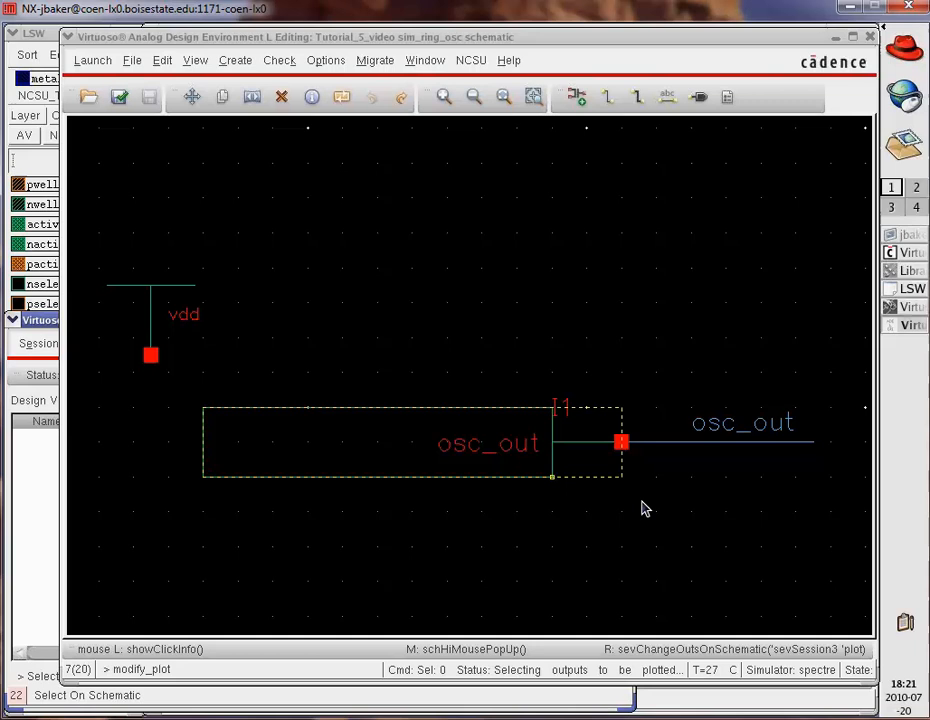
{"action": "left_click", "coordinate": [724, 447]}
- Save the simulation state as a cellview of the sim_ring_osc cell in the Tutorial_5_video library
{"action": "left_click", "coordinate": [55, 322]}
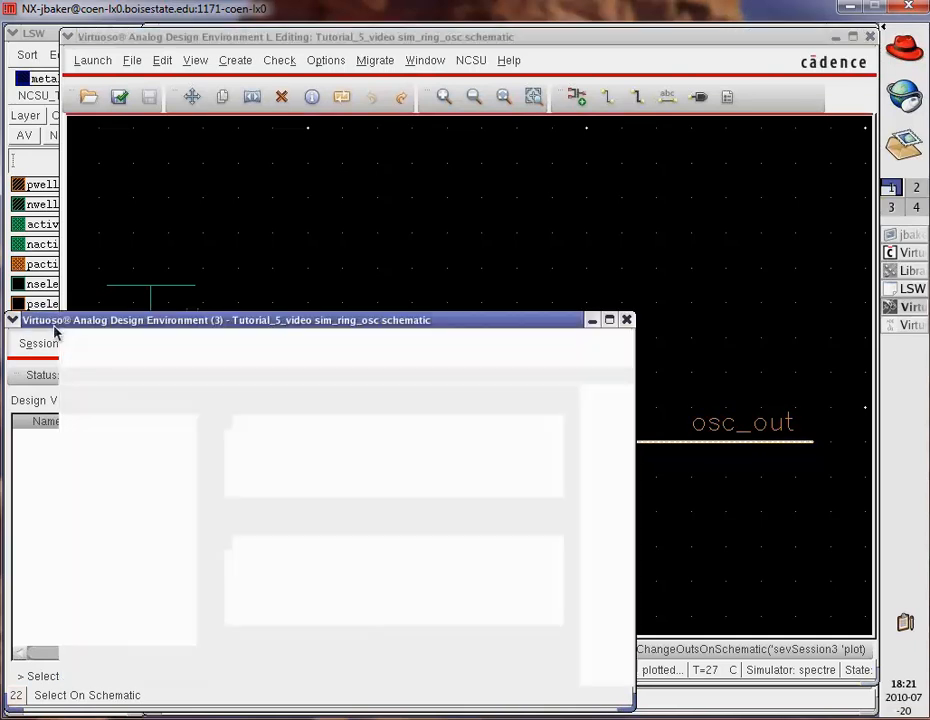
{"action": "left_click", "coordinate": [38, 343]}
{"action": "left_click", "coordinate": [66, 387]}
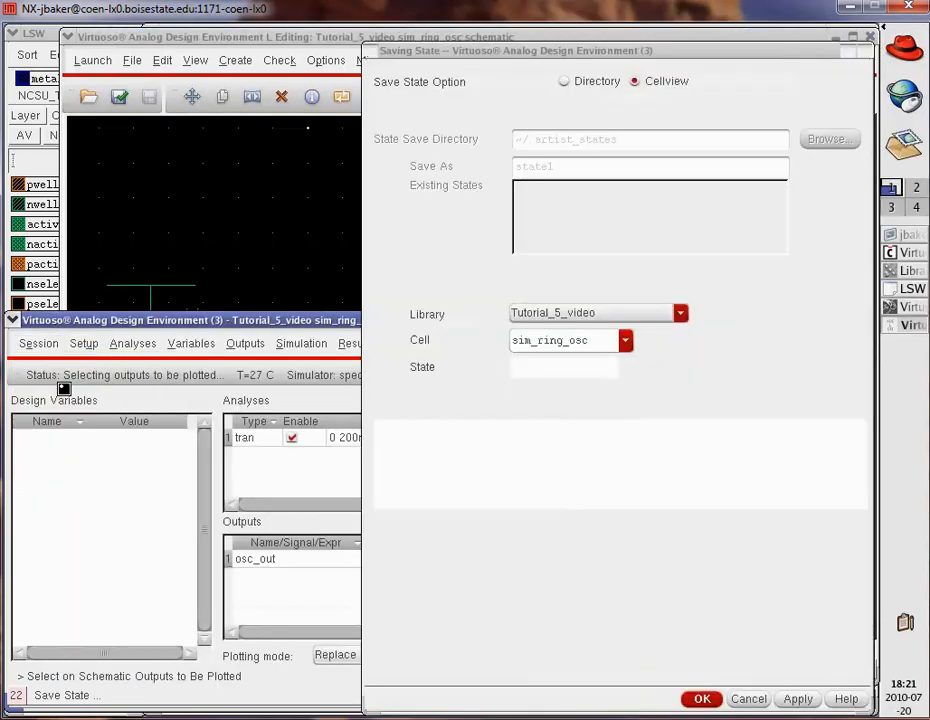
{"action": "left_click", "coordinate": [701, 699]}
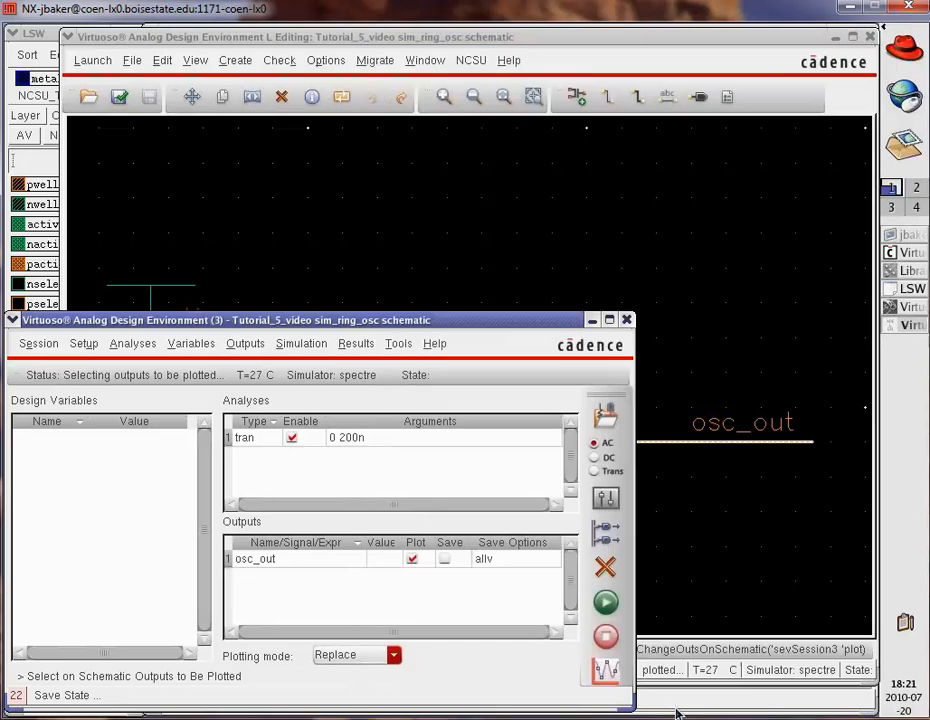
- Netlist and run the schematic-based simulation, view the osc_out transient response, and close the plot and output log
{"action": "left_click_drag", "start_coordinate": [310, 320], "coordinate": [394, 240]}
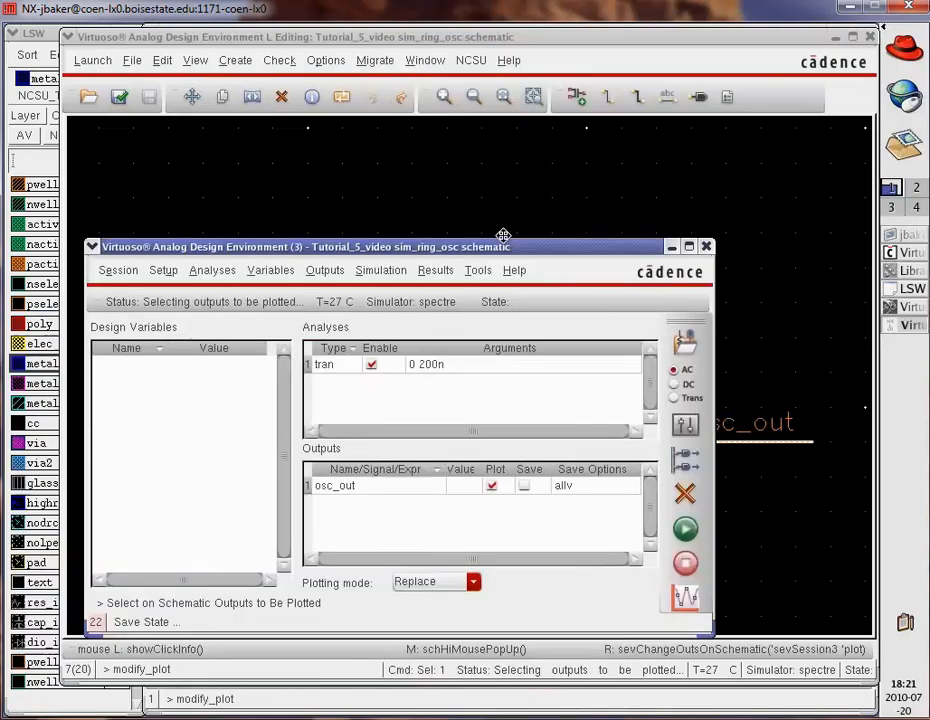
{"action": "left_click", "coordinate": [689, 524]}
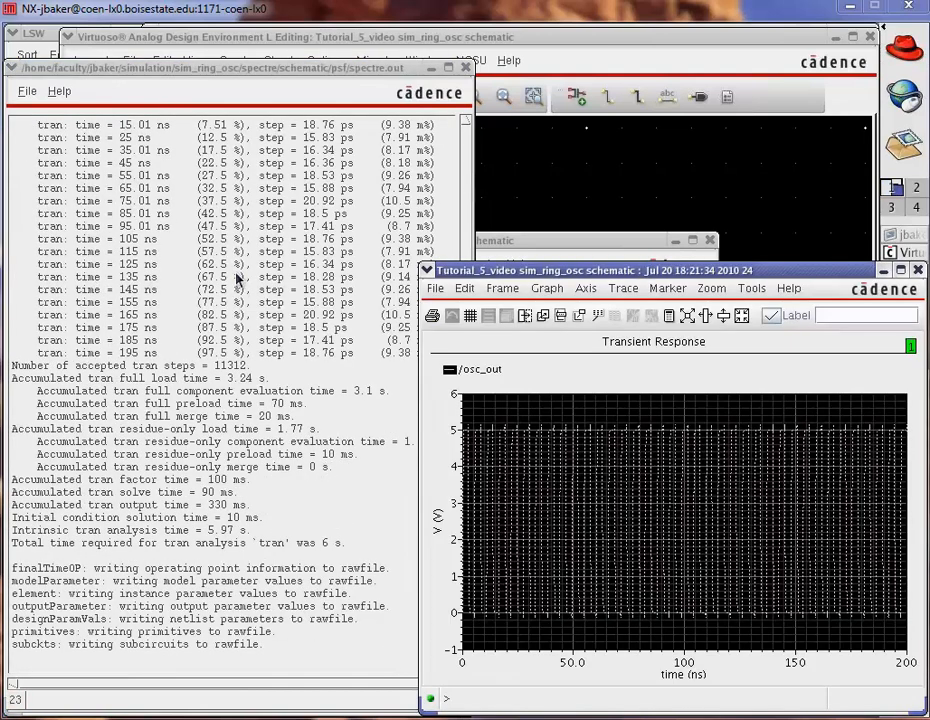
{"action": "left_click", "coordinate": [917, 270]}
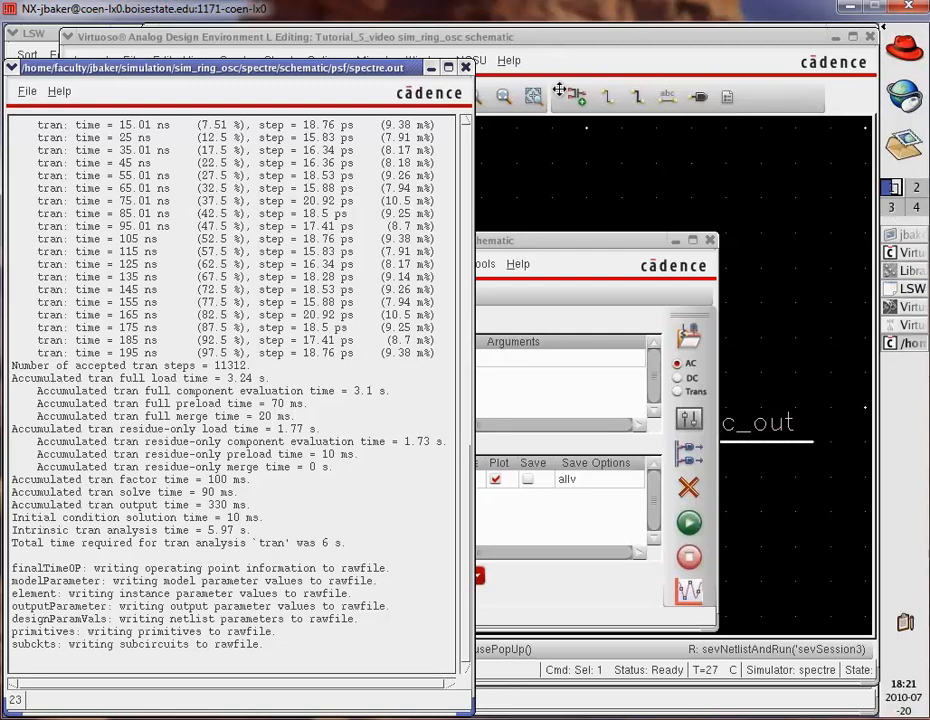
{"action": "left_click", "coordinate": [390, 240]}
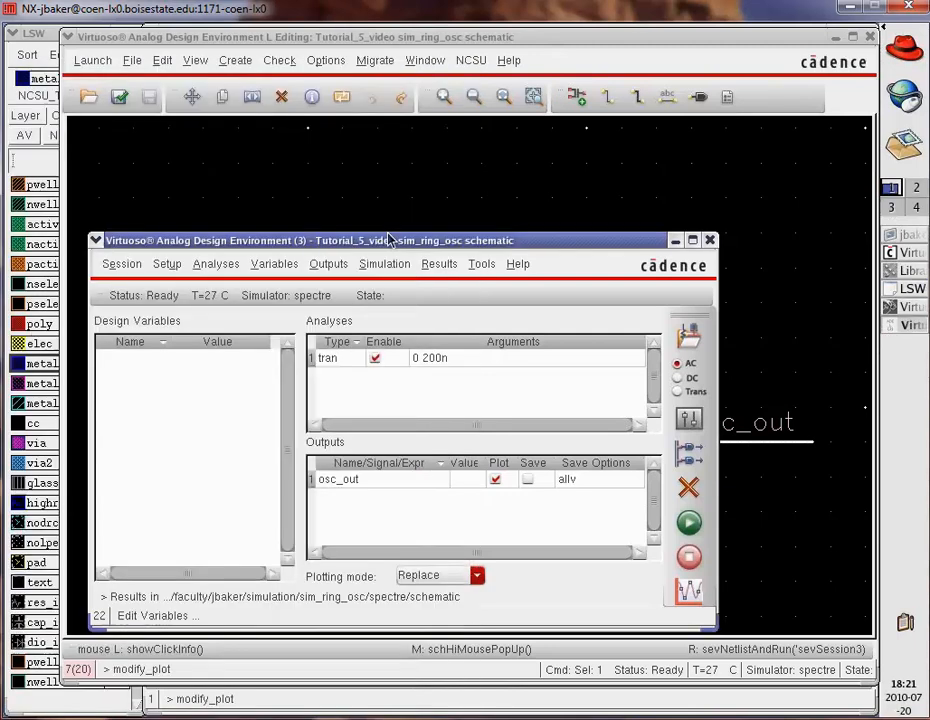
- Insert extracted before schematic in the simulation environment's switch view list
{"action": "left_click", "coordinate": [167, 265]}
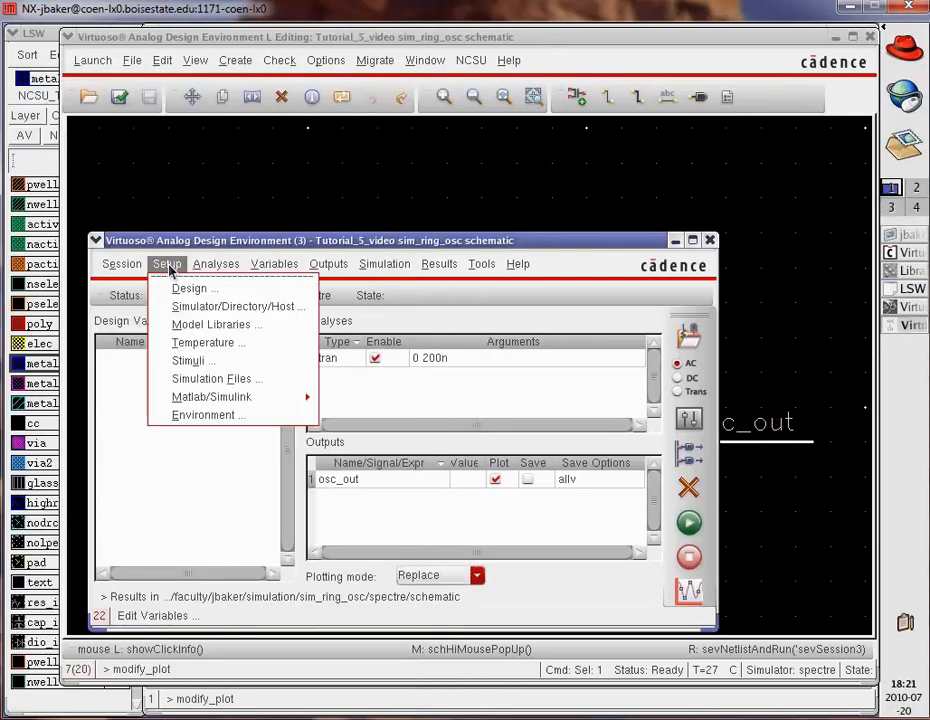
{"action": "left_click", "coordinate": [235, 414]}
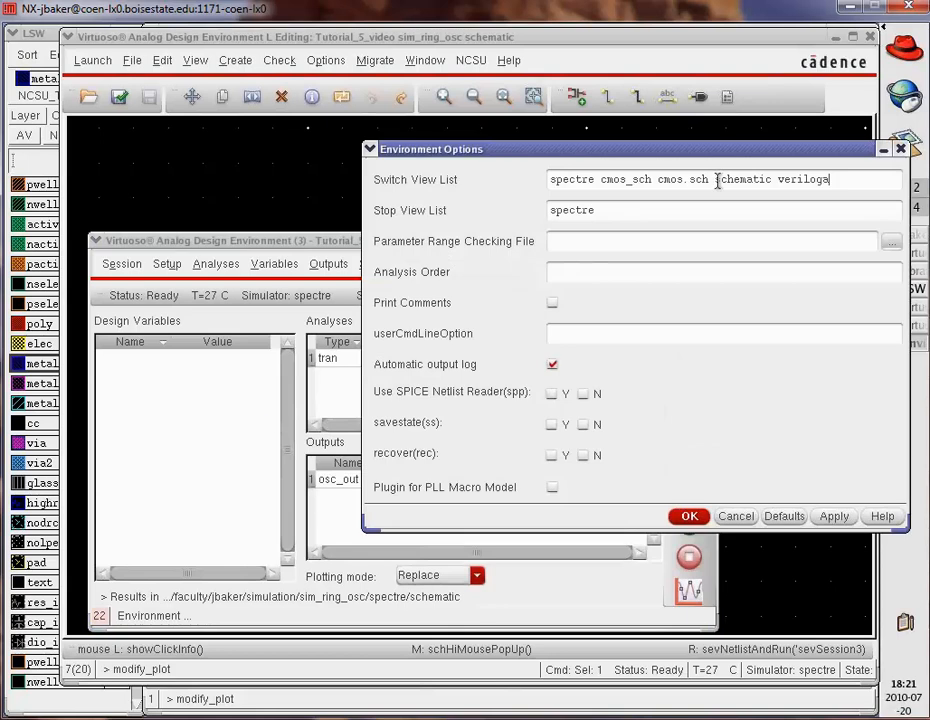
{"action": "type", "text": "extracted"}
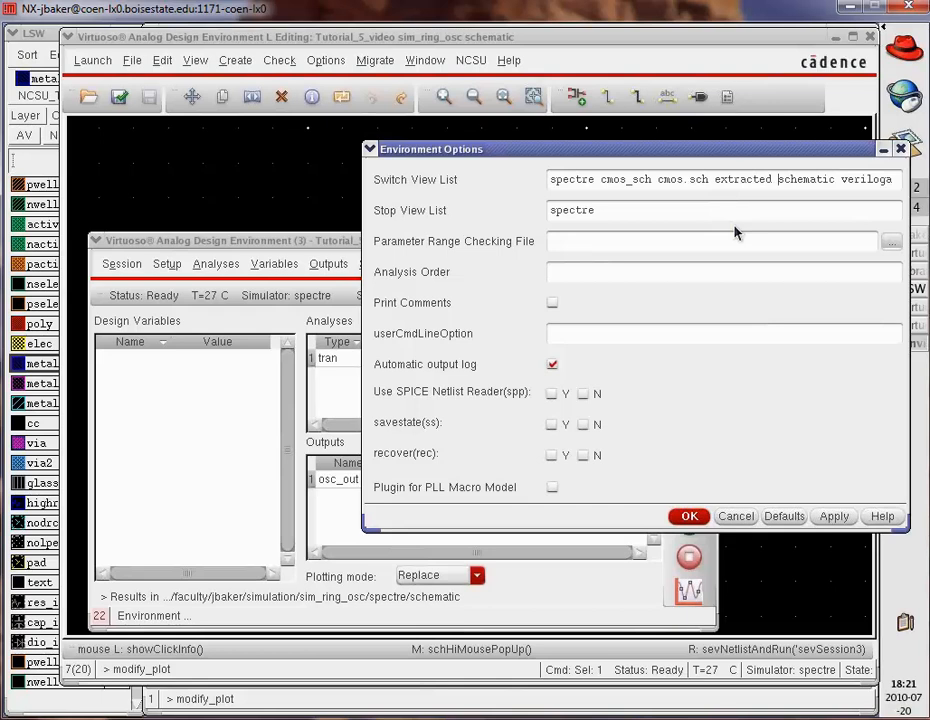
{"action": "left_click", "coordinate": [689, 518]}
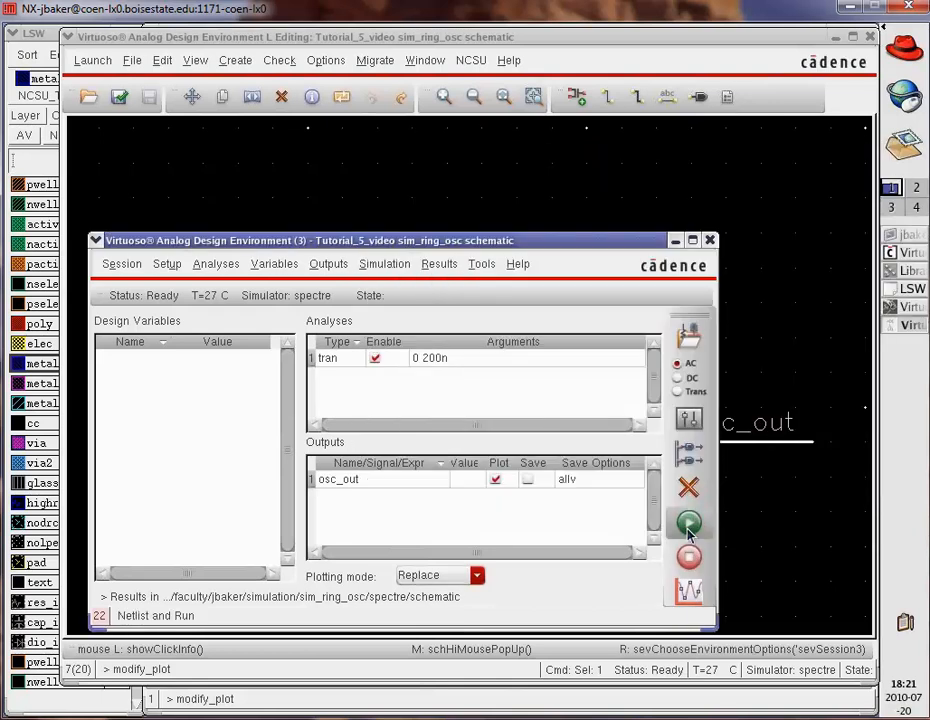
- Rerun the simulation with the extracted view, inspect the osc_out waveform, and close the plot and output log
{"action": "left_click", "coordinate": [688, 530]}
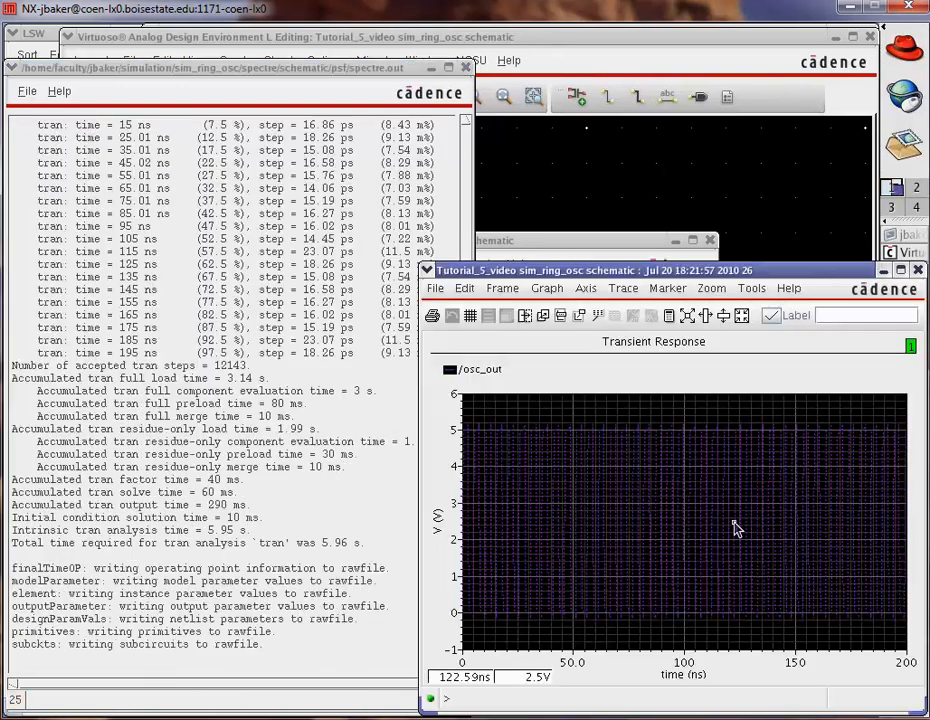
{"action": "left_click", "coordinate": [735, 528]}
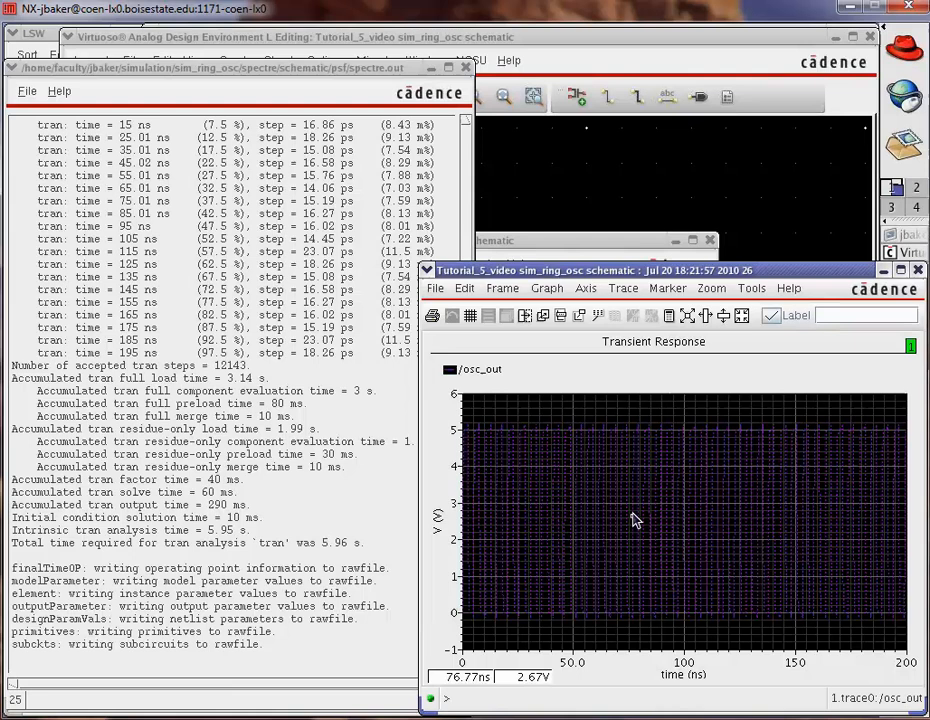
{"action": "left_click", "coordinate": [919, 272]}
{"action": "left_click", "coordinate": [465, 67]}
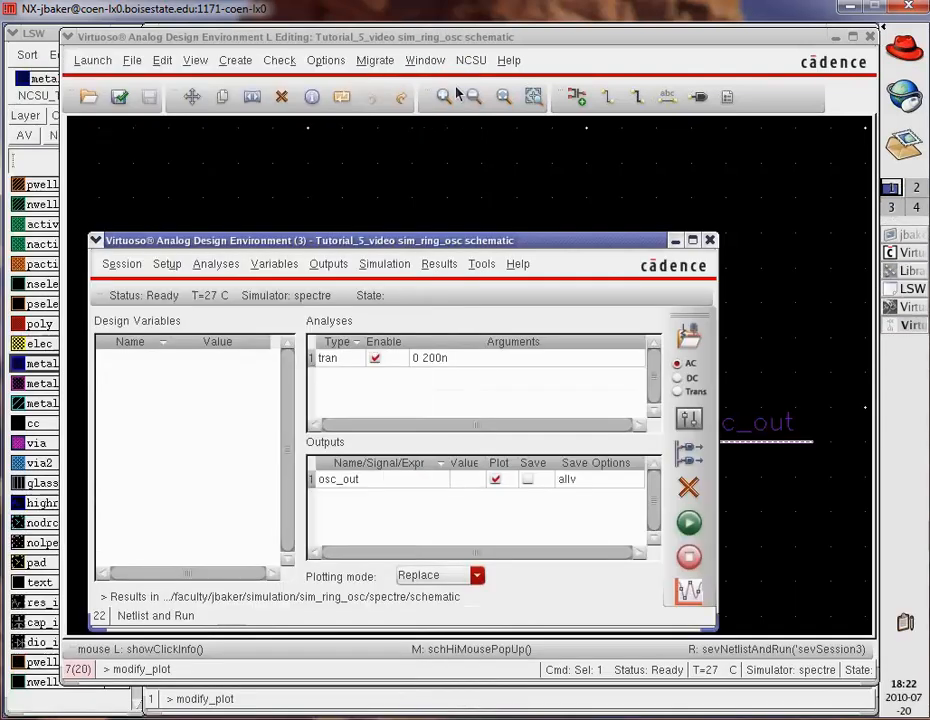
- Display the simulation netlist, check the view name used for the ring_osc cell, and close the netlist
{"action": "left_click", "coordinate": [386, 264]}
{"action": "mouse_move", "coordinate": [432, 366]}
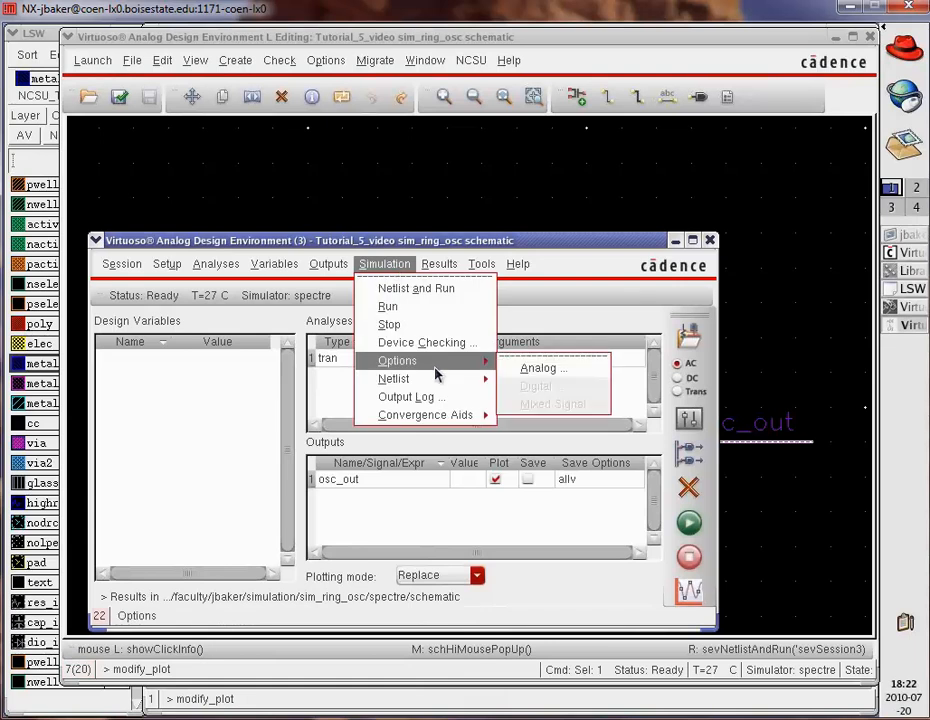
{"action": "left_click", "coordinate": [553, 405]}
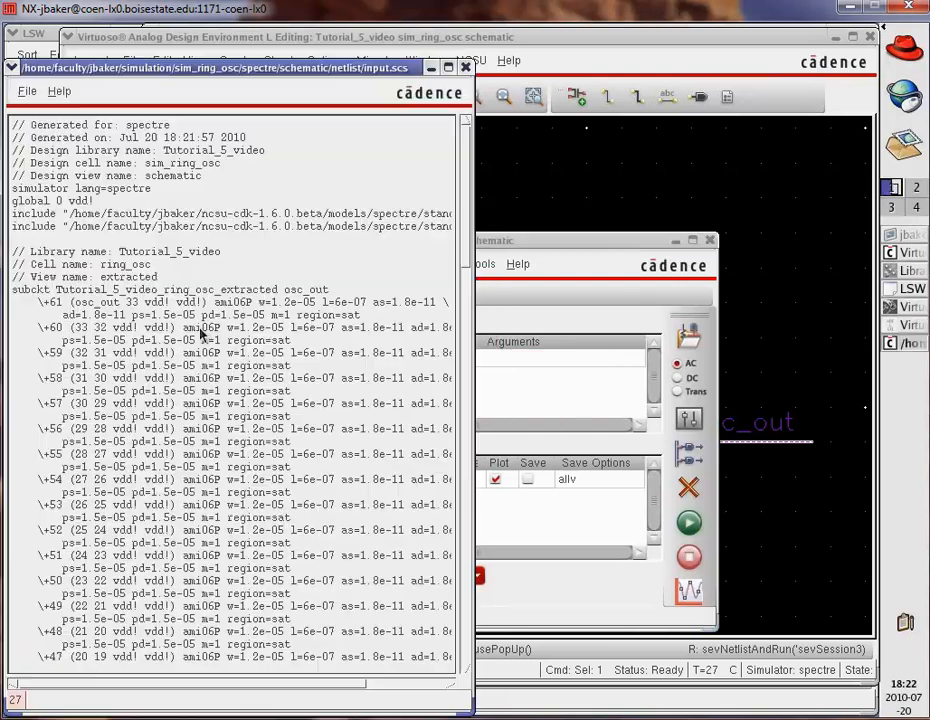
{"action": "left_click_drag", "start_coordinate": [160, 277], "coordinate": [35, 280]}
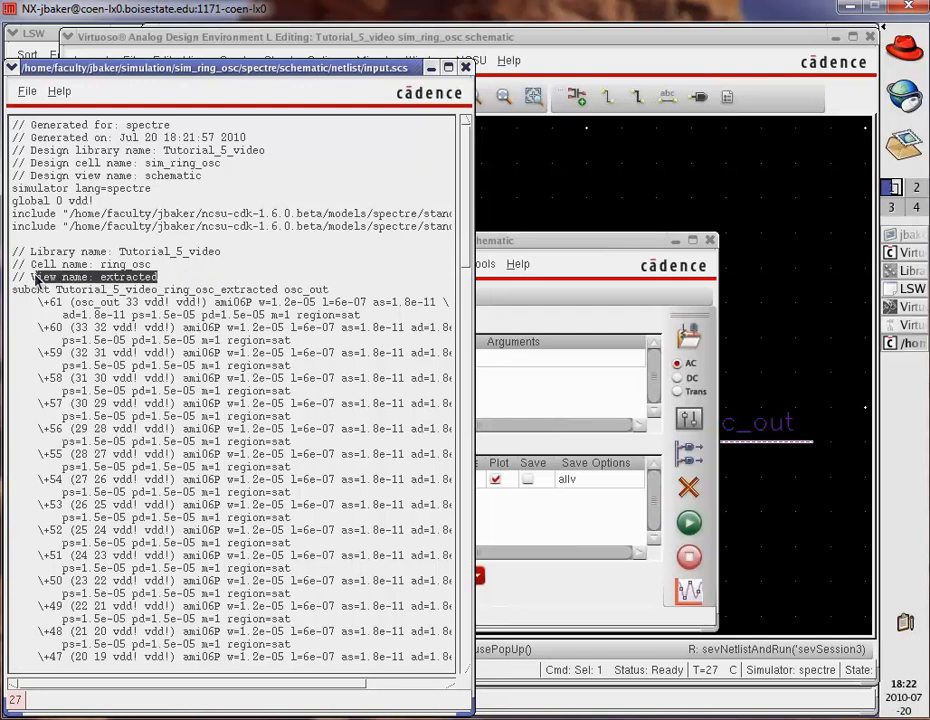
{"action": "left_click", "coordinate": [465, 68]}
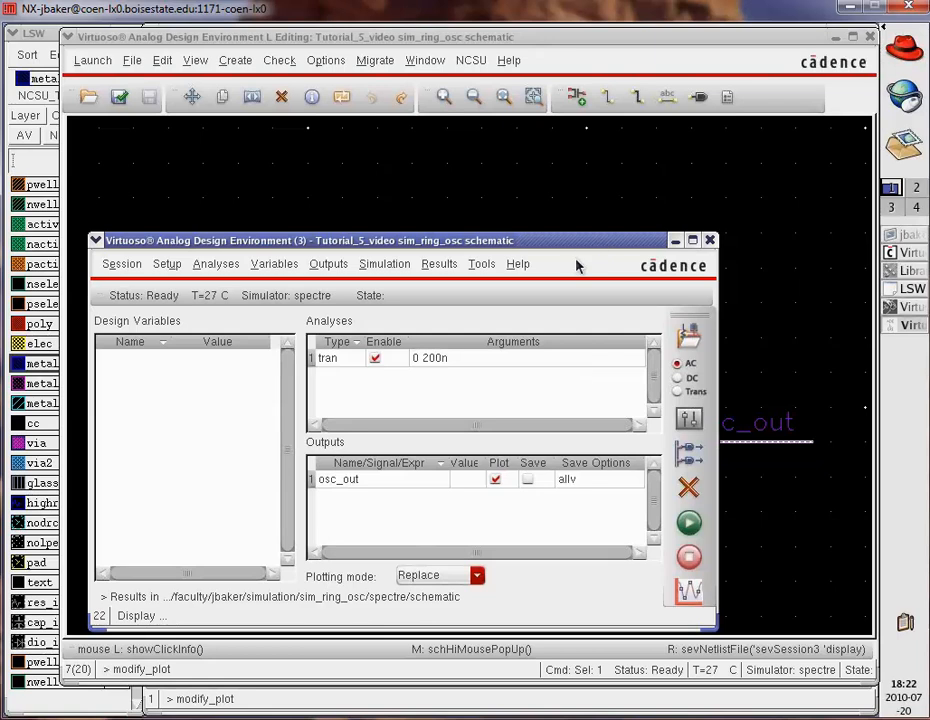
- Review the order of views in the switch view list of the environment options and accept the dialog
{"action": "left_click", "coordinate": [167, 264]}
{"action": "left_click", "coordinate": [205, 415]}
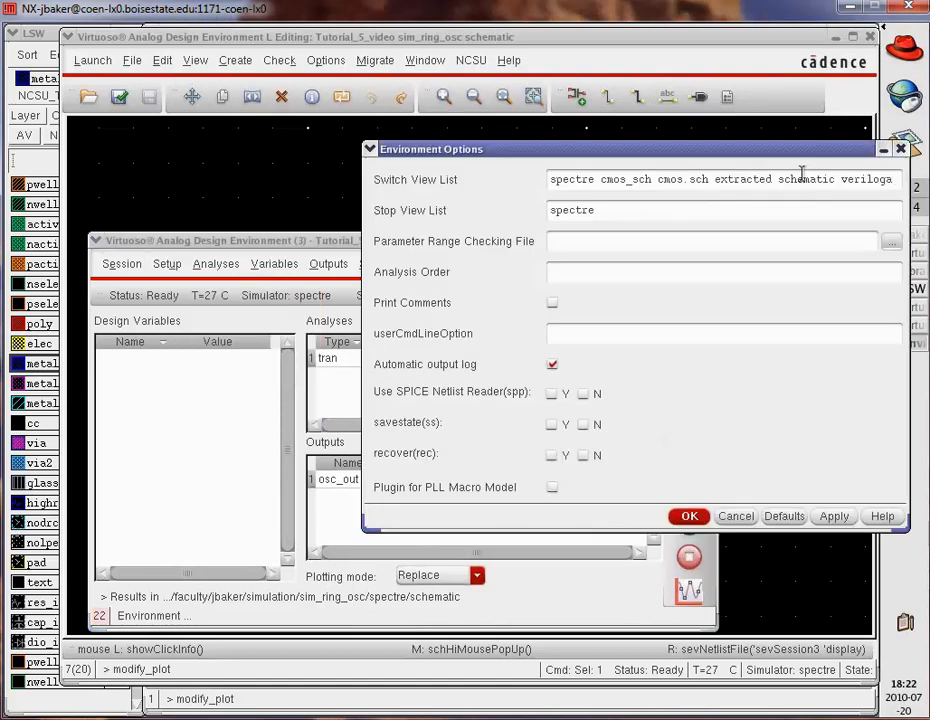
{"action": "left_click", "coordinate": [689, 517]}
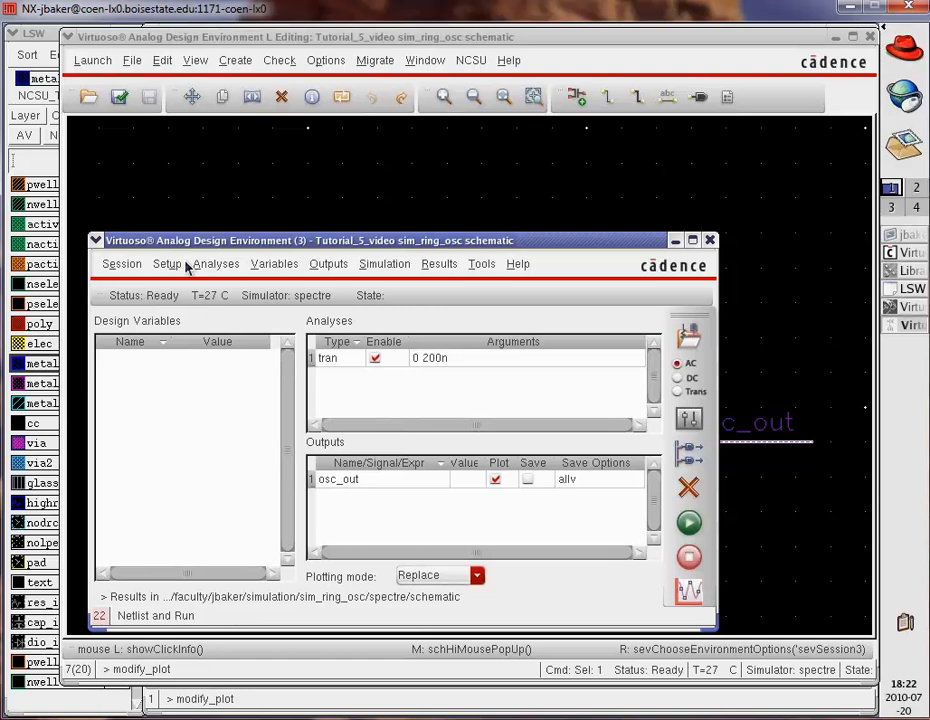
- Close the simulation environment without saving its state, and close the sim_ring_osc schematic
{"action": "left_click", "coordinate": [709, 240]}
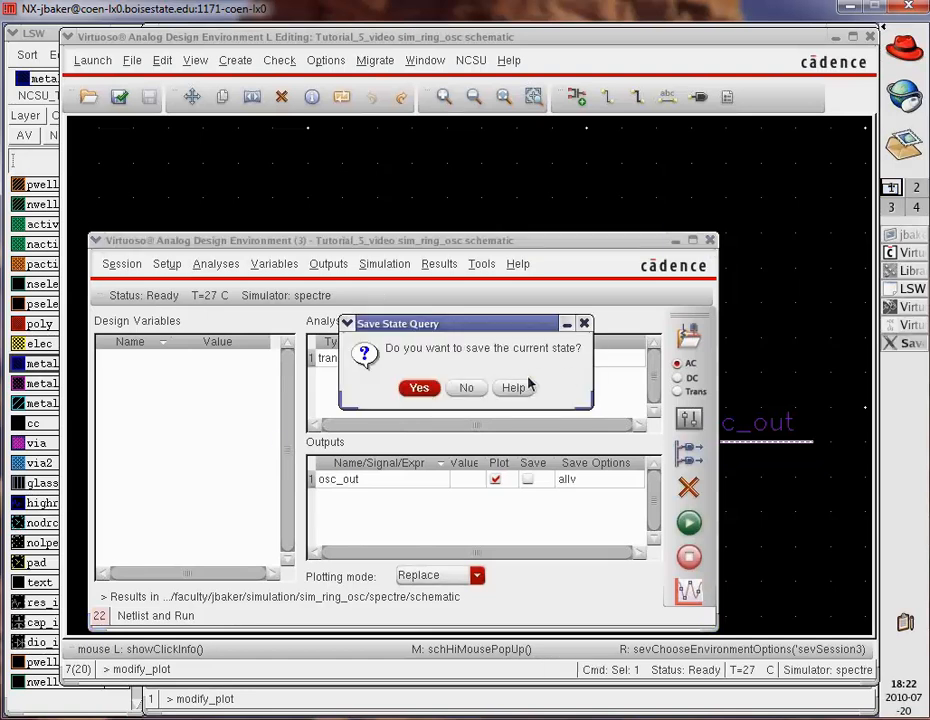
{"action": "left_click", "coordinate": [467, 389]}
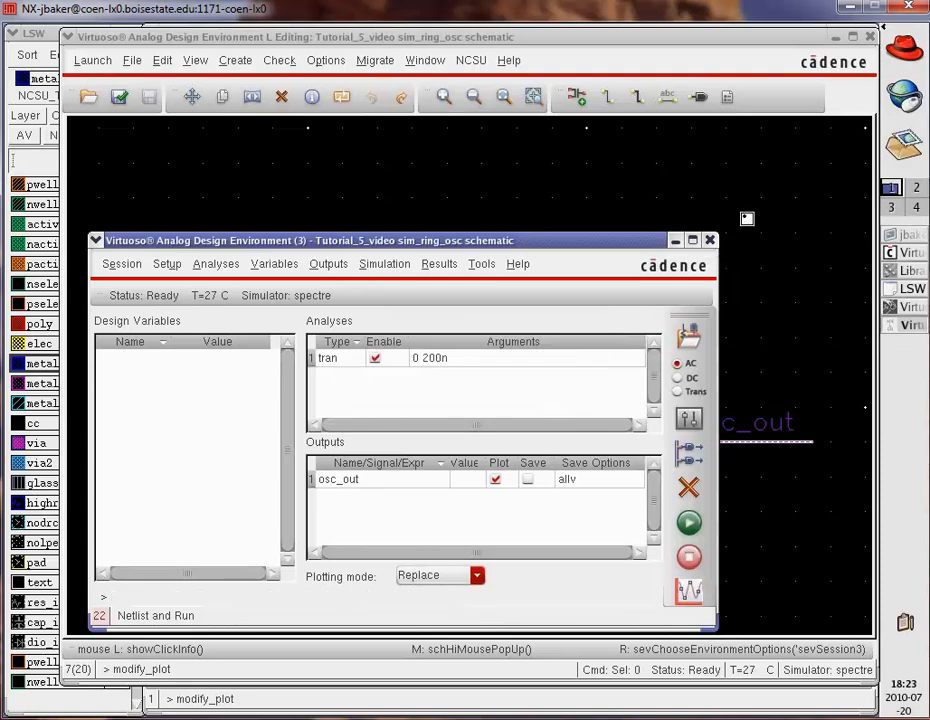
{"action": "left_click", "coordinate": [870, 38]}
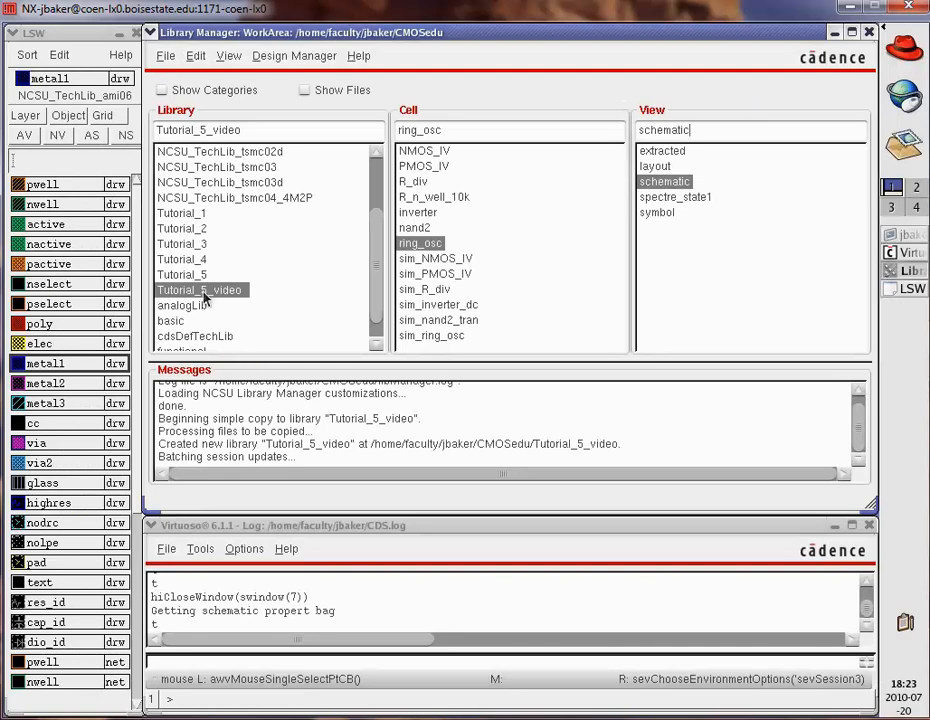
- Delete the Tutorial_5_video library from the Library Manager and confirm the deletion
{"action": "right_click", "coordinate": [204, 293]}
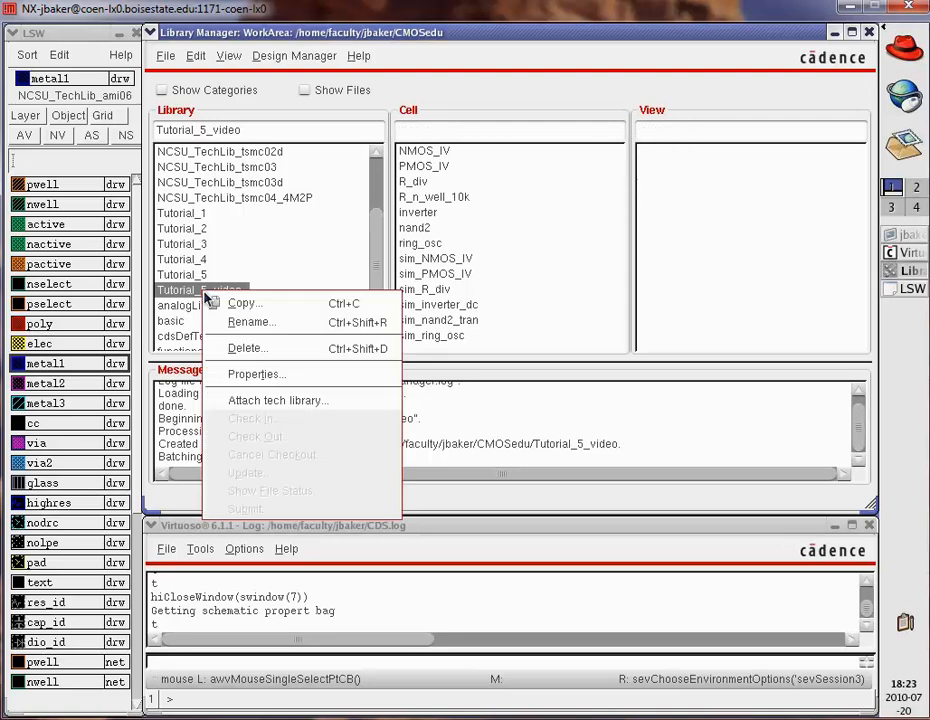
{"action": "left_click", "coordinate": [251, 349]}
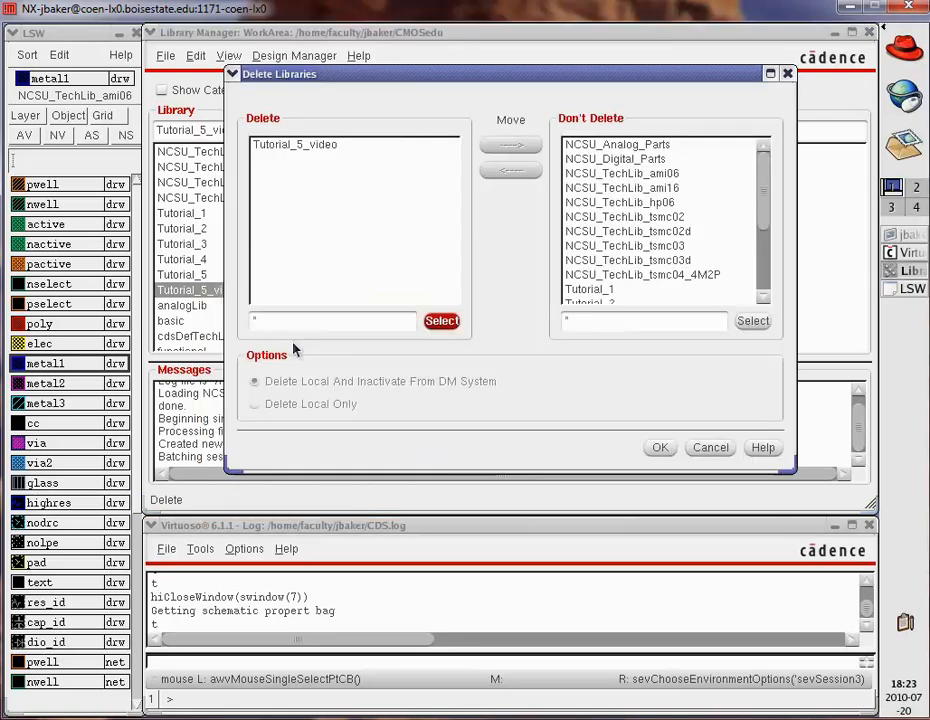
{"action": "left_click", "coordinate": [300, 148]}
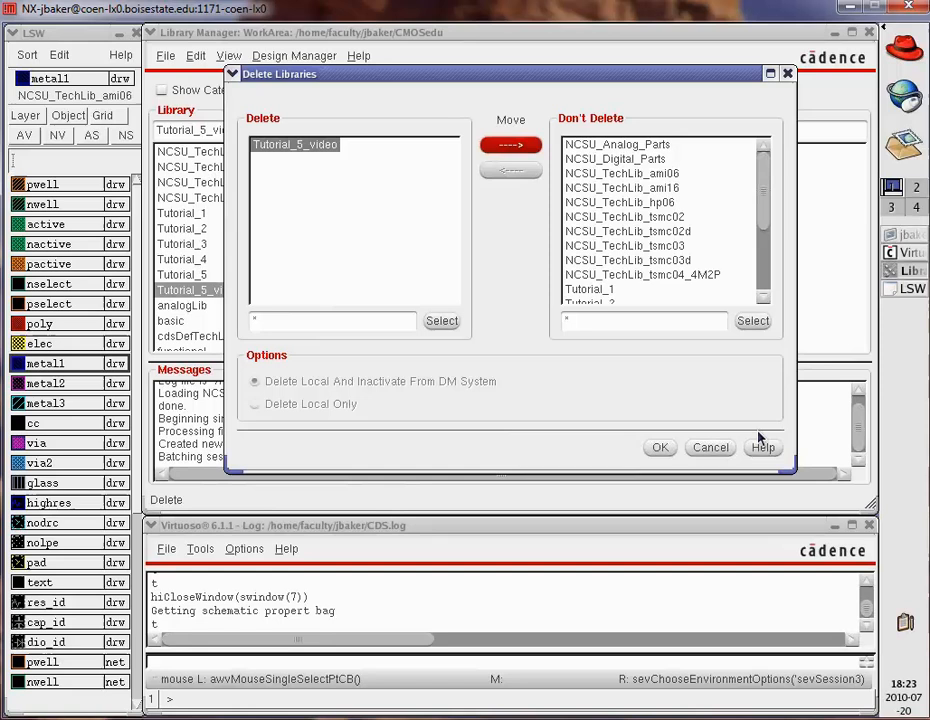
{"action": "left_click", "coordinate": [658, 449]}
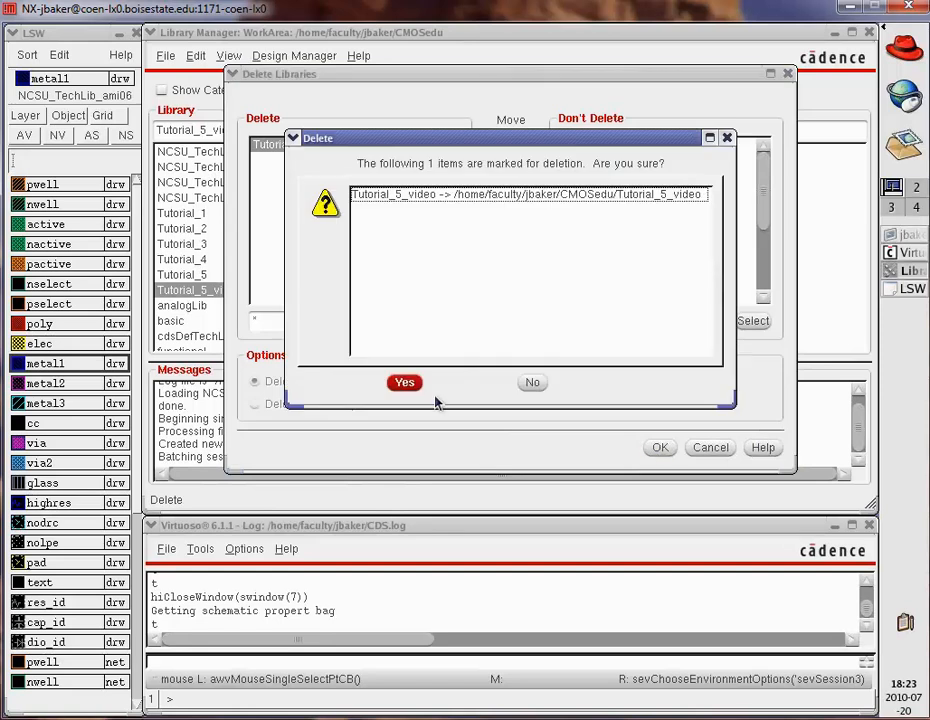
{"action": "left_click", "coordinate": [404, 383]}
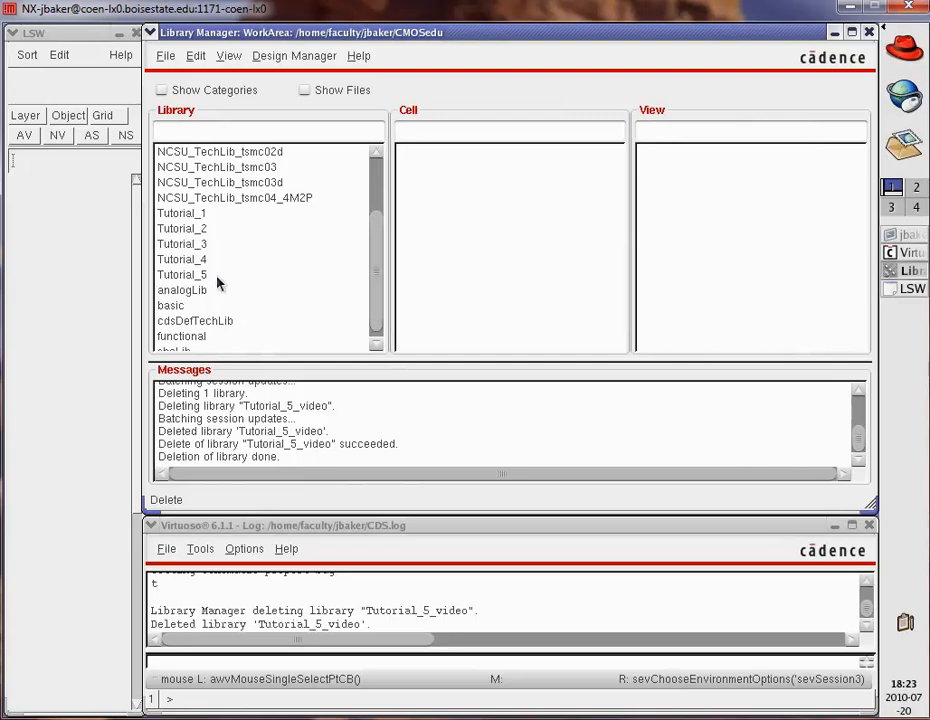
- Exit Virtuoso and confirm the exit
{"action": "left_click", "coordinate": [175, 549]}
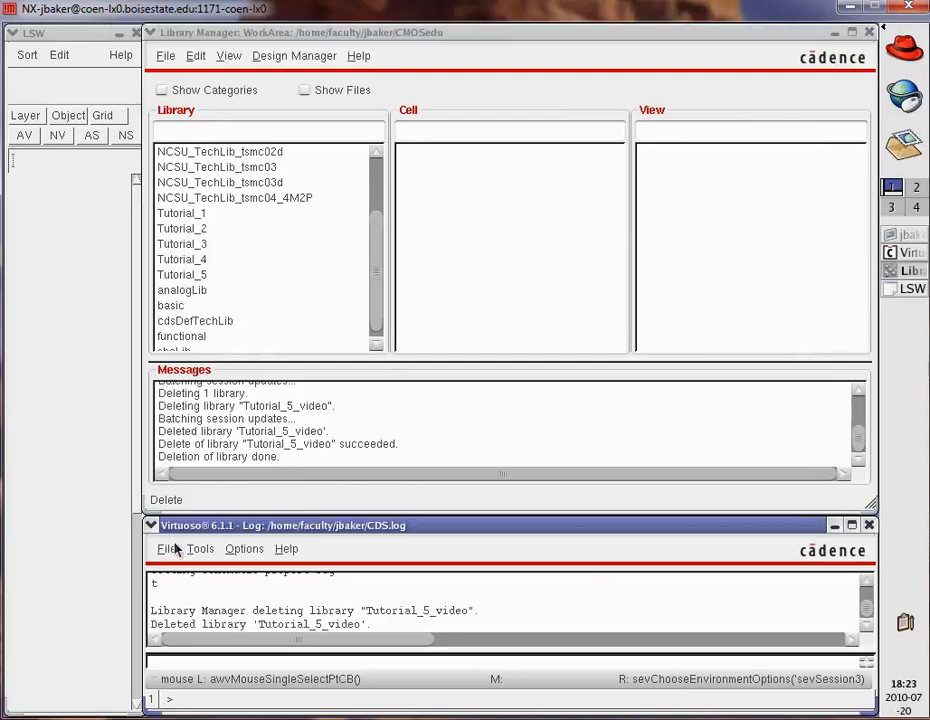
{"action": "left_click", "coordinate": [175, 549]}
{"action": "left_click", "coordinate": [178, 662]}
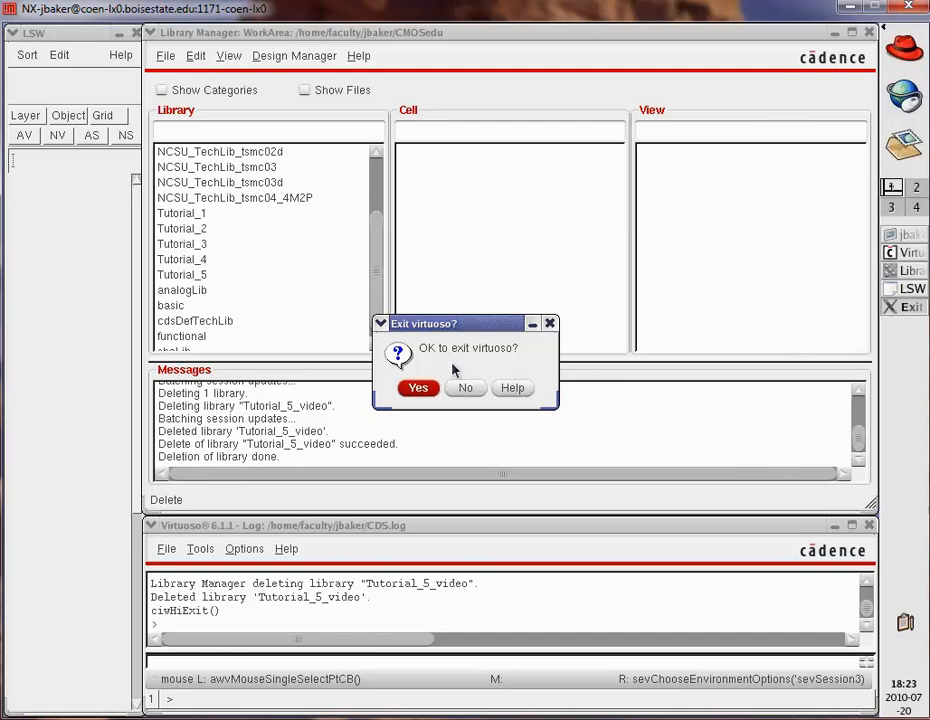
{"action": "left_click", "coordinate": [418, 388]}
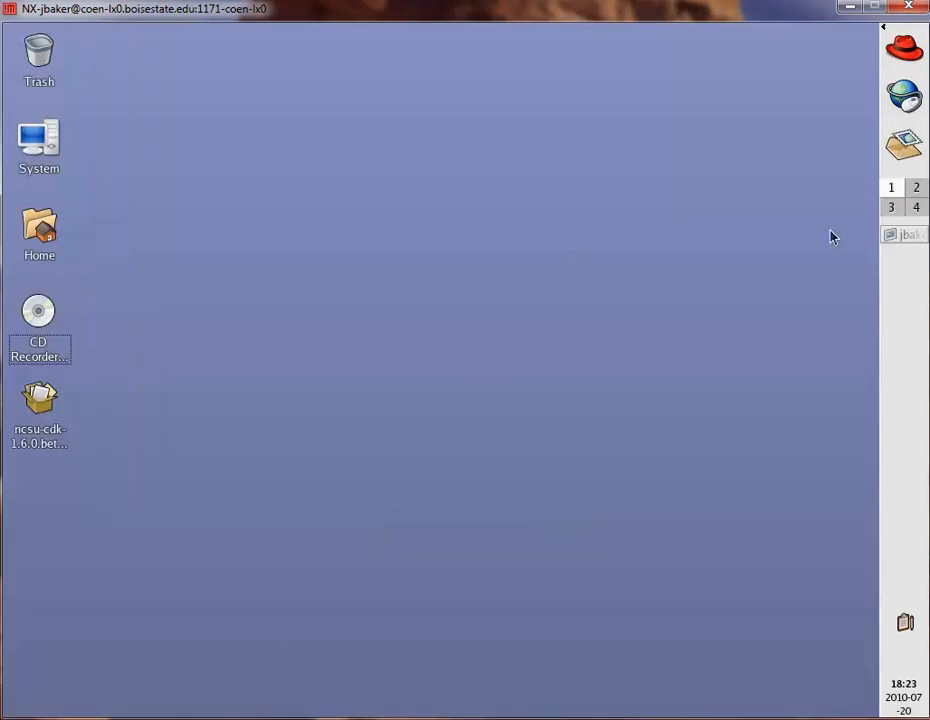
- Browse to the CMOSedu directory in the home folder with the desktop's file manager and open cds.lib in the text editor
{"action": "left_click", "coordinate": [38, 228]}
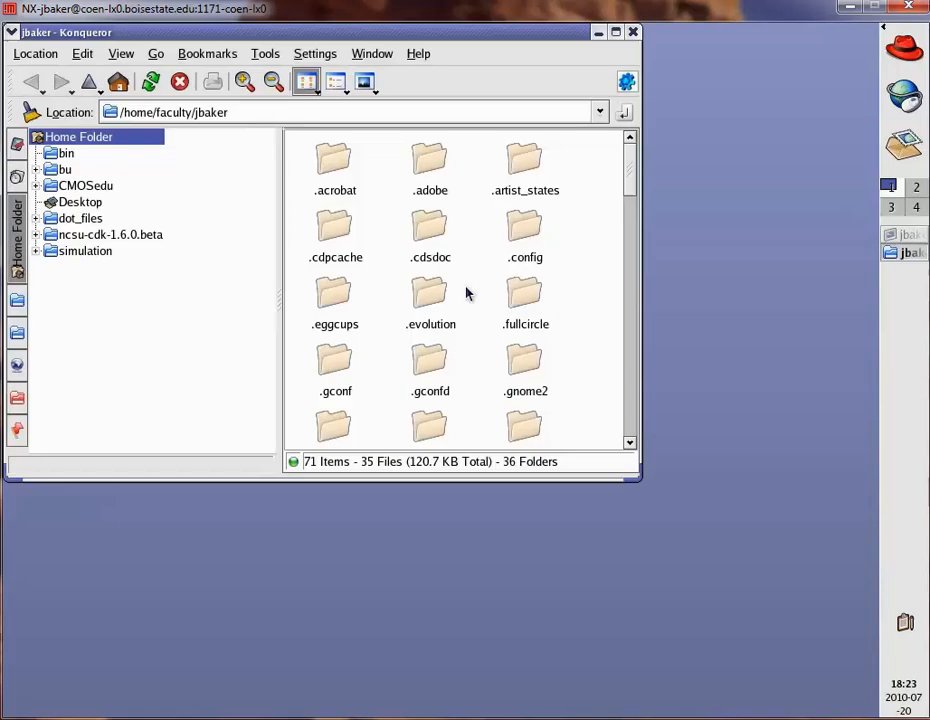
{"action": "left_click", "coordinate": [78, 188]}
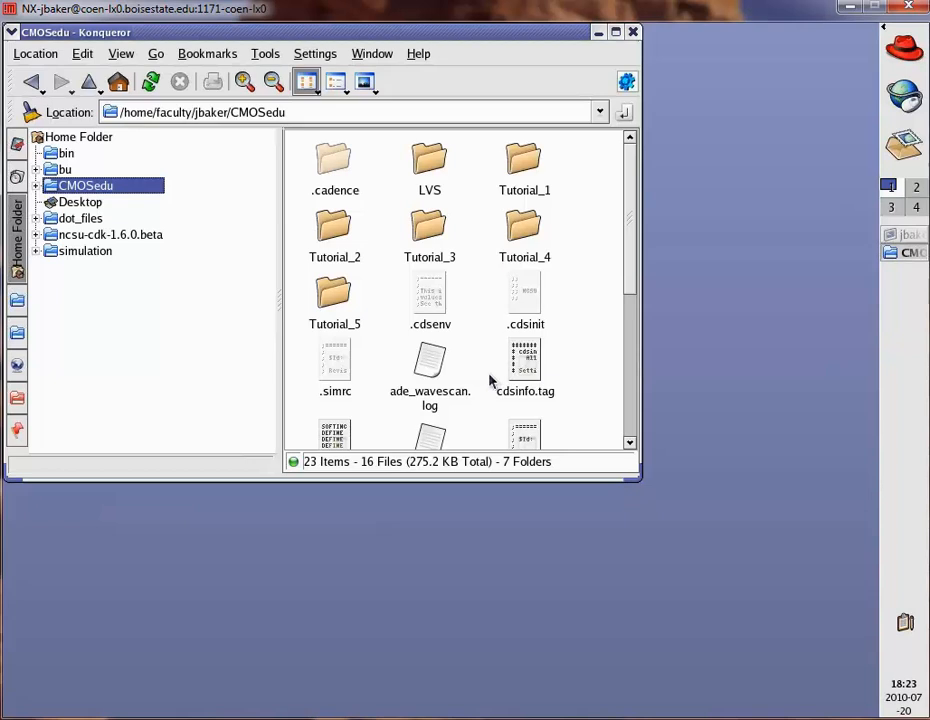
{"action": "scroll", "coordinate": [490, 380], "scroll_direction": "down", "scroll_amount": 3}
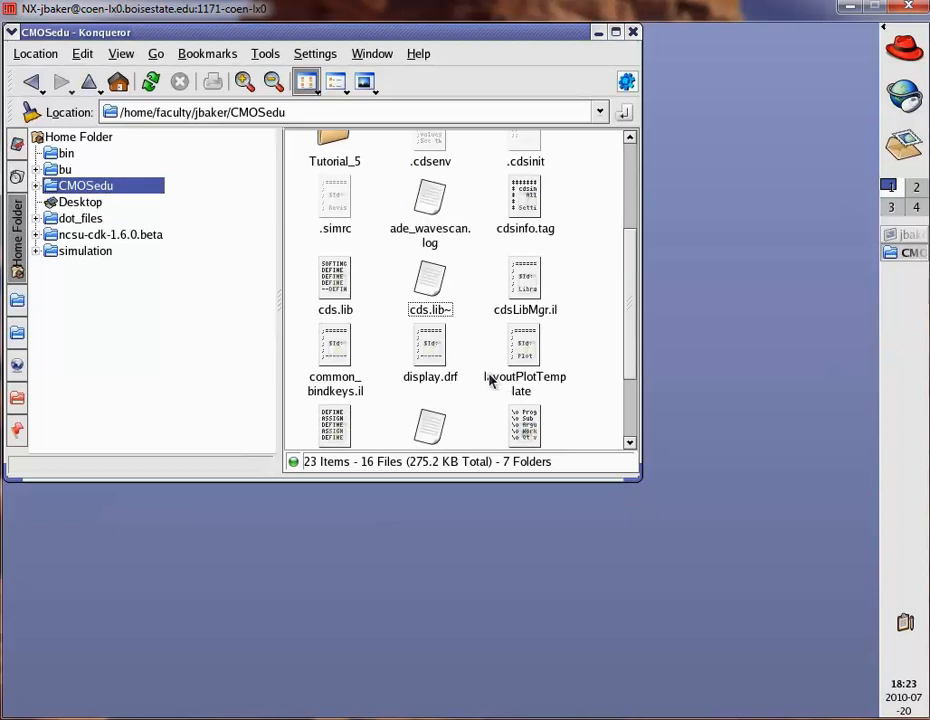
{"action": "left_click", "coordinate": [336, 288]}
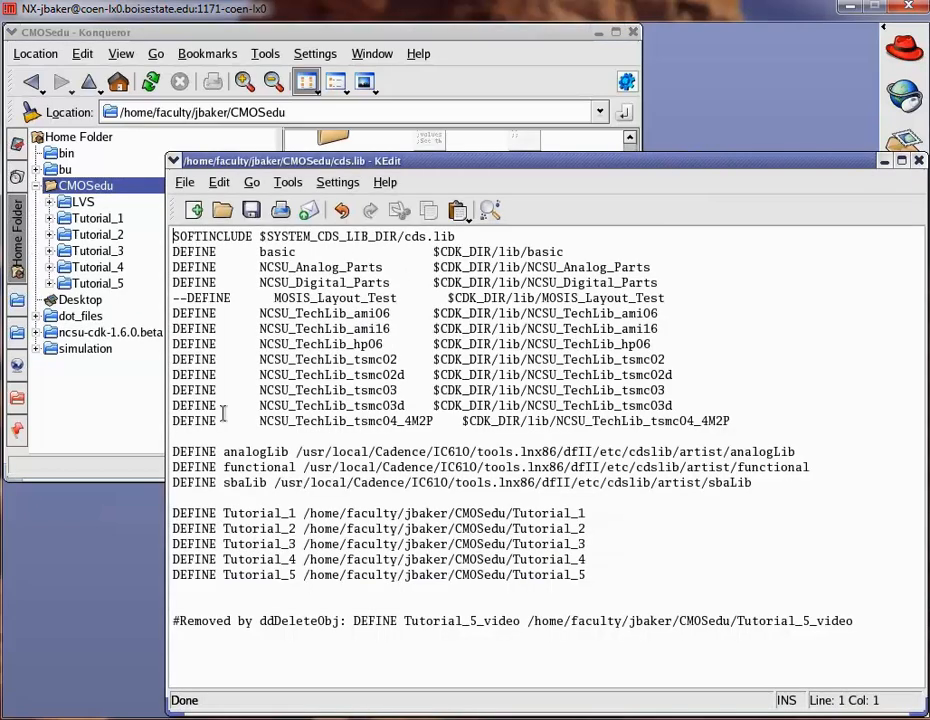
- Remove the "#Removed by ddDeleteObj" line for Tutorial_5_video from the end of cds.lib, save the file and close the editor
{"action": "left_click_drag", "start_coordinate": [850, 620], "coordinate": [172, 620]}
{"action": "key", "text": "Delete"}
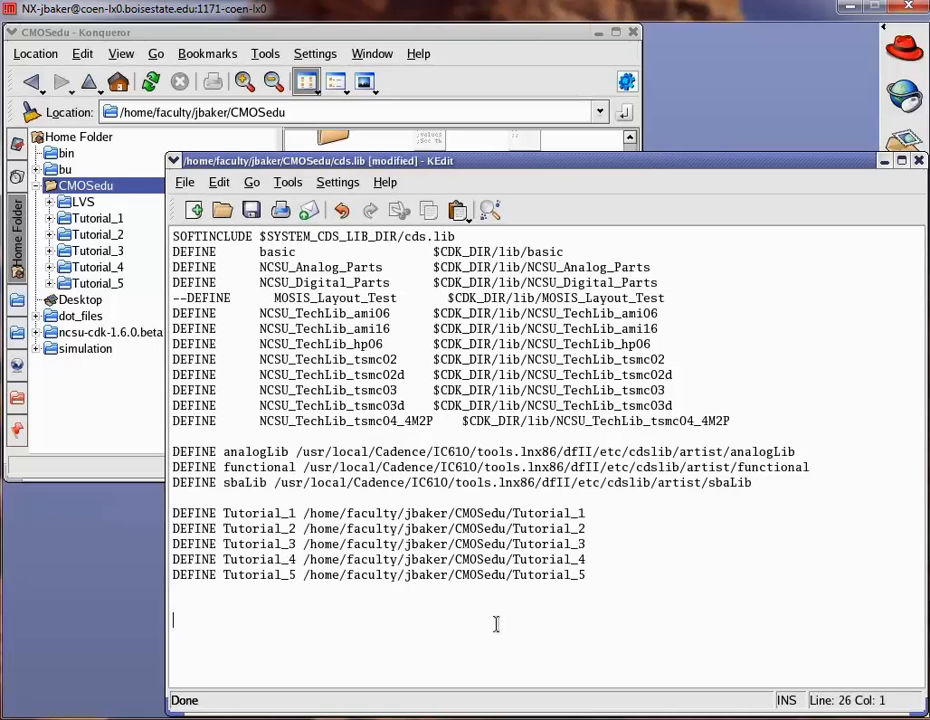
{"action": "left_click", "coordinate": [251, 209]}
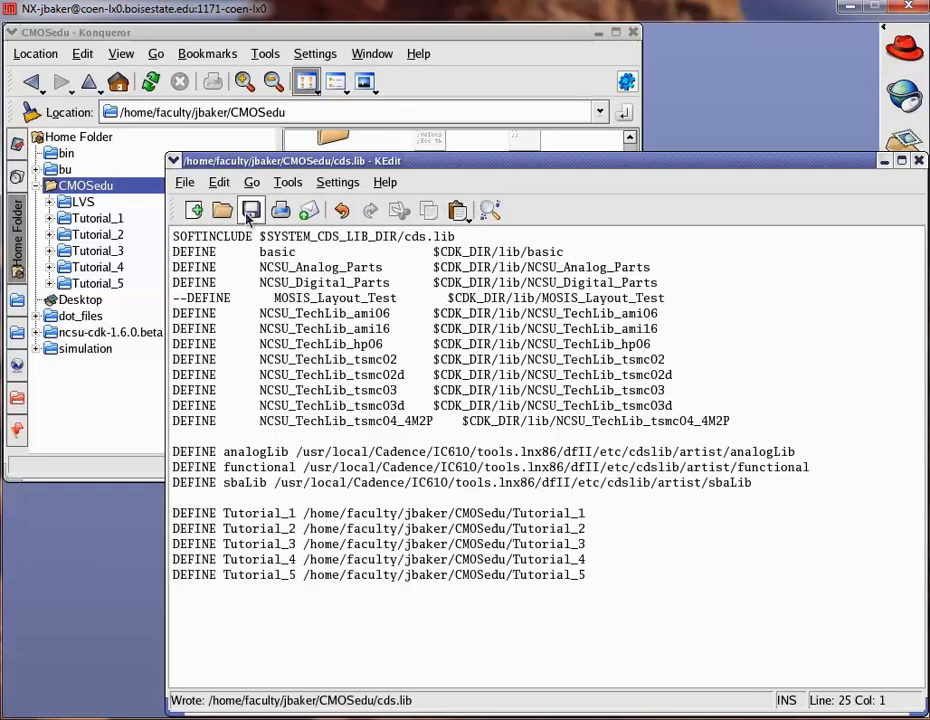
{"action": "left_click", "coordinate": [920, 161]}
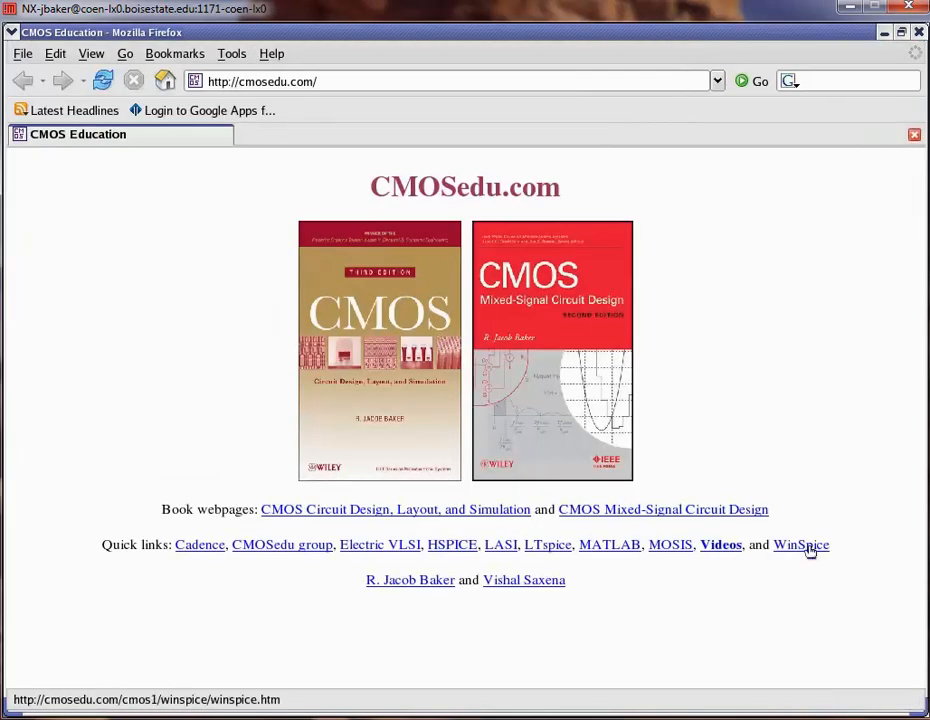
- In Firefox on cmosedu.com, find the written Cadence Tutorial 5 through the videos page and open the Tutorial_5.zip link at its end
{"action": "left_click", "coordinate": [722, 545]}
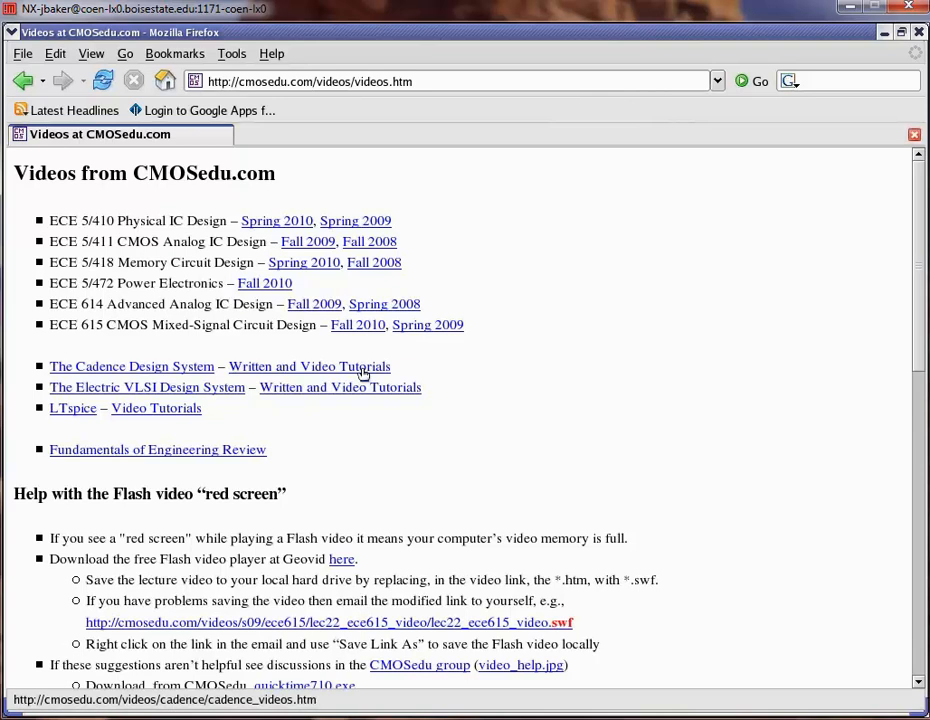
{"action": "left_click", "coordinate": [362, 372]}
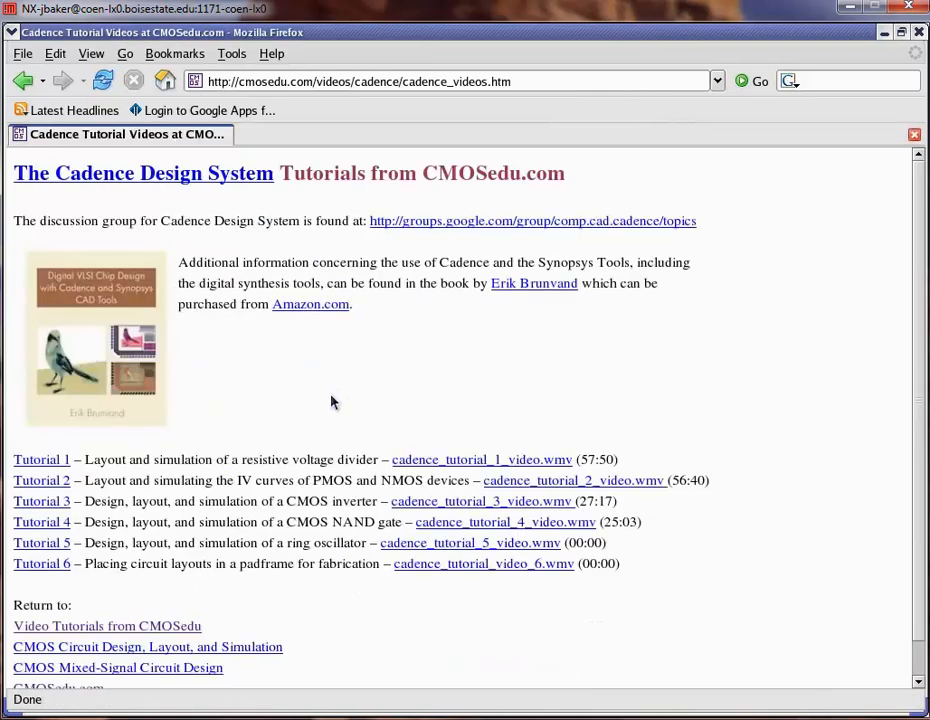
{"action": "left_click", "coordinate": [63, 545]}
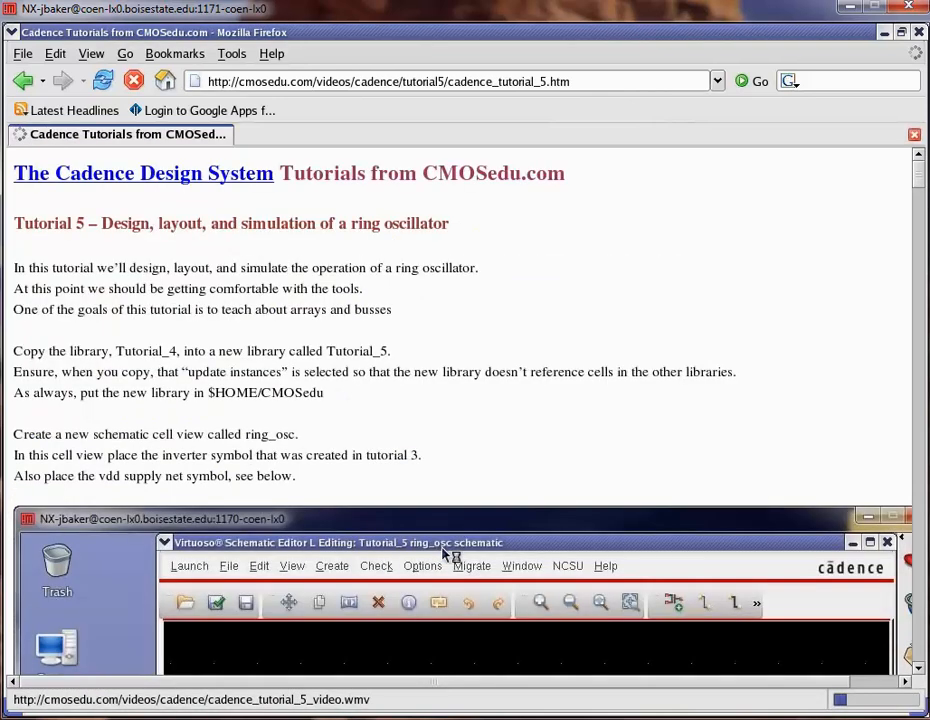
{"action": "scroll", "coordinate": [485, 260], "scroll_direction": "down", "scroll_amount": 8}
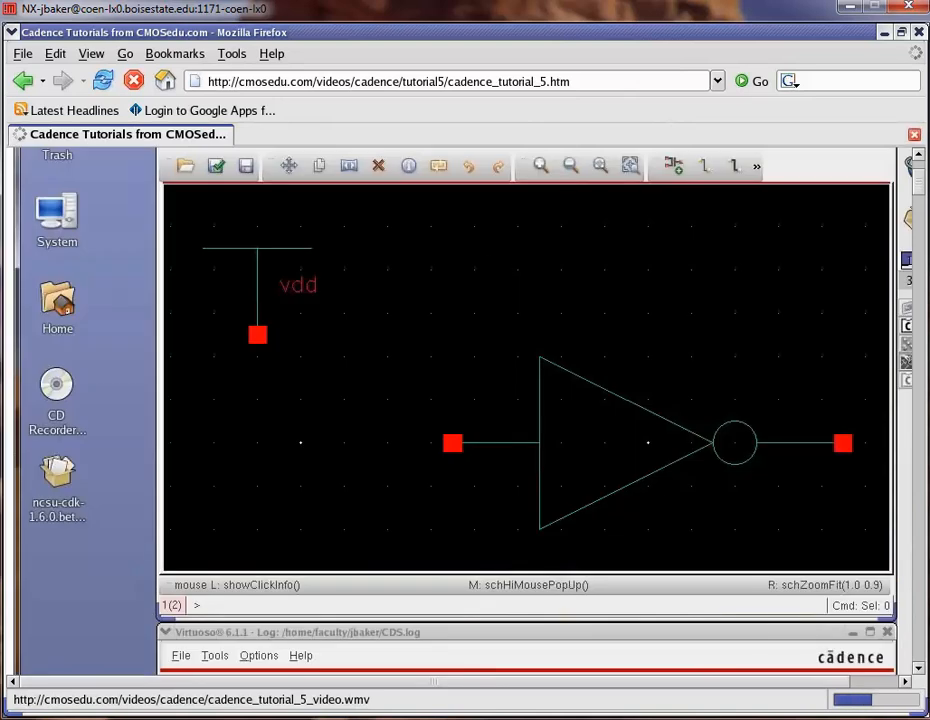
{"action": "scroll", "coordinate": [485, 260], "scroll_direction": "down", "scroll_amount": 10}
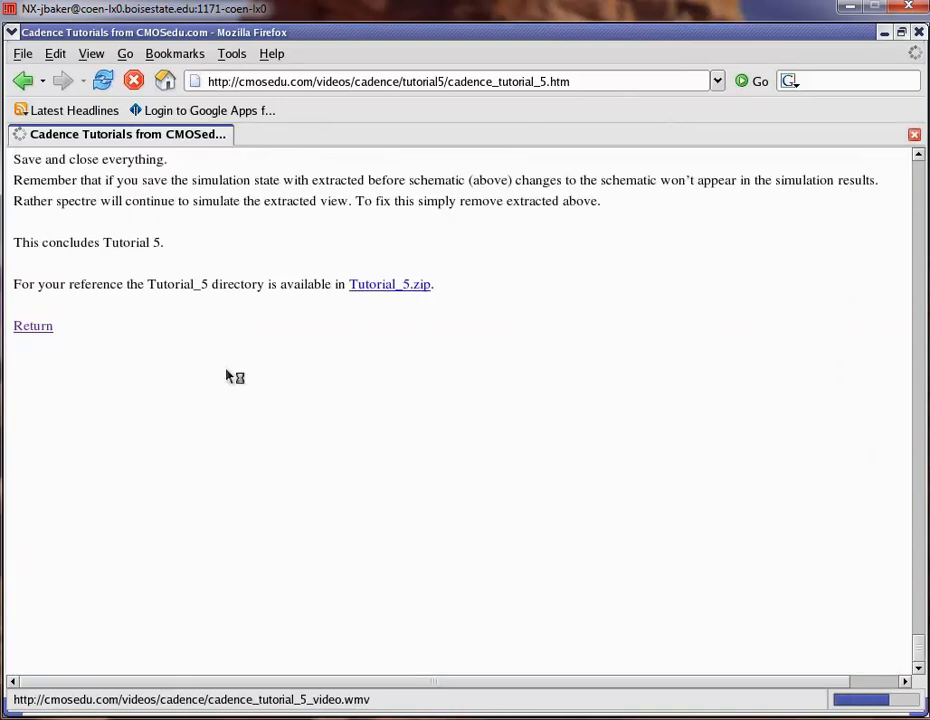
{"action": "left_click", "coordinate": [422, 287]}
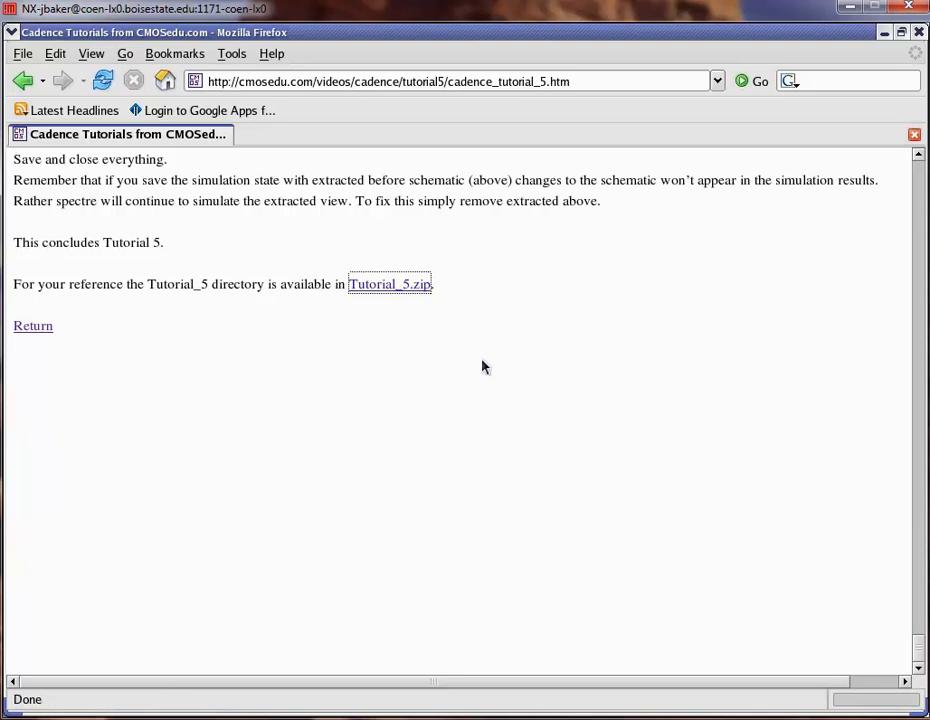